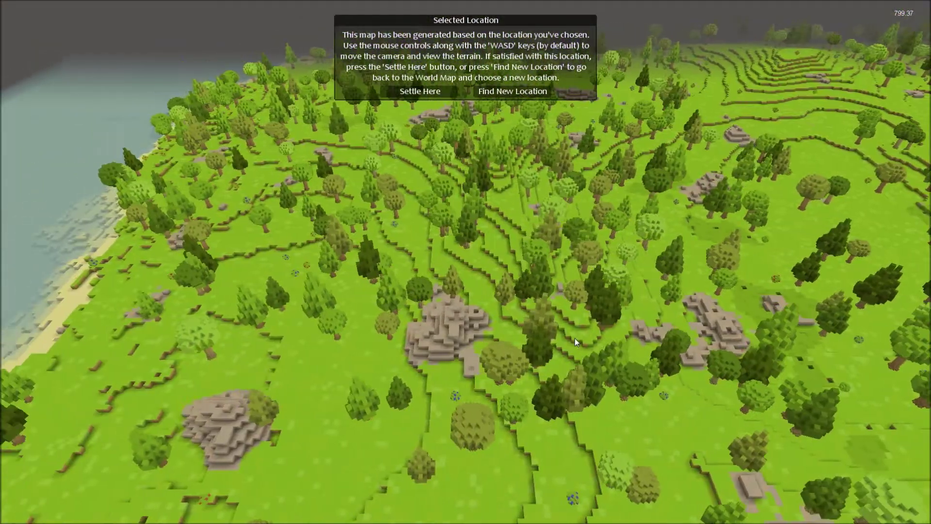
Step: Survey the map, settle on the terraced hill, place the wagon and start the game
{"action": "key", "text": "s"}
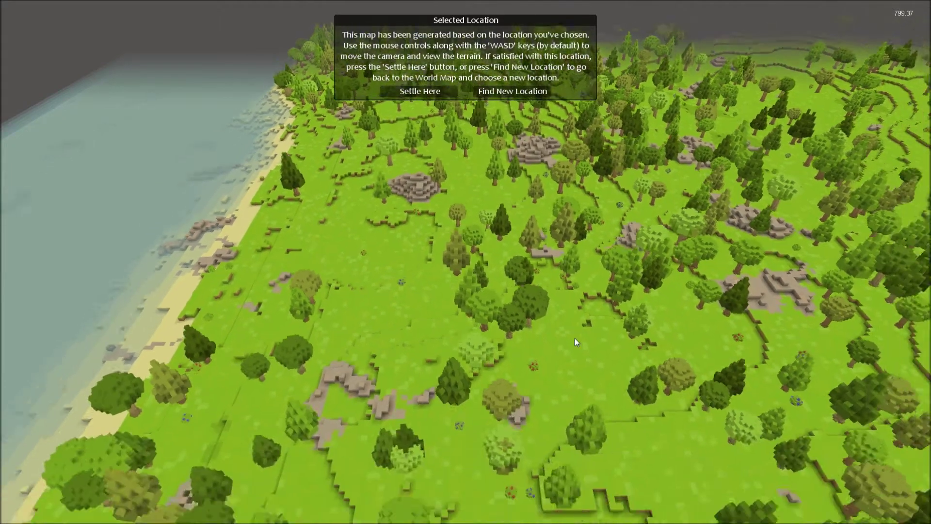
{"action": "key", "text": "s"}
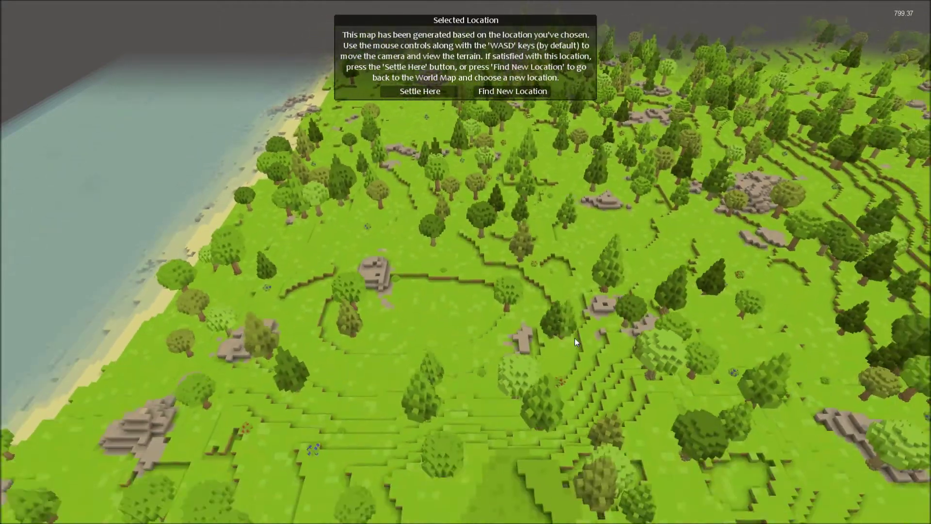
{"action": "key", "text": "s"}
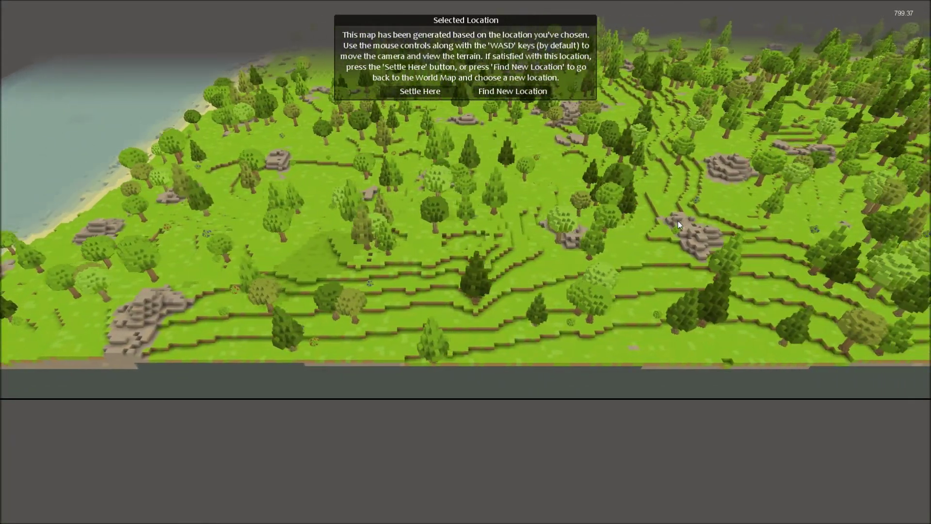
{"action": "key", "text": "w"}
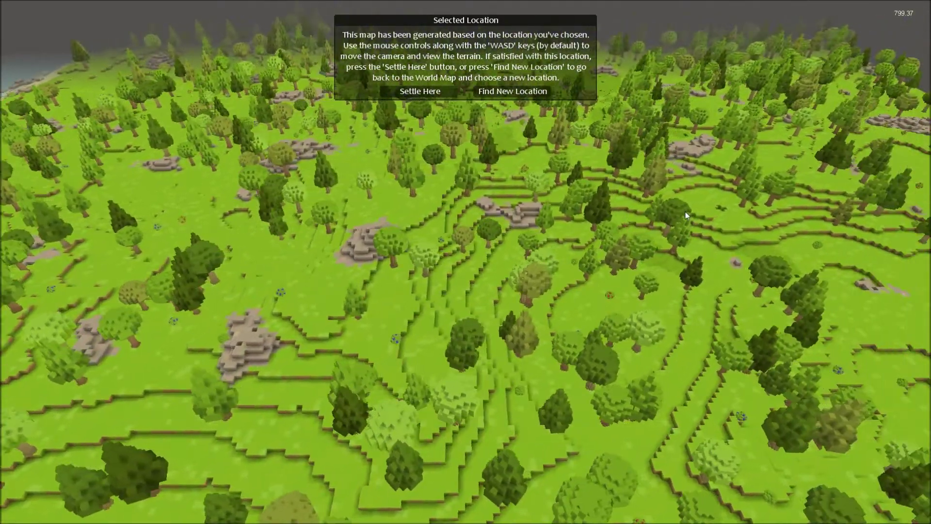
{"action": "key", "text": "w"}
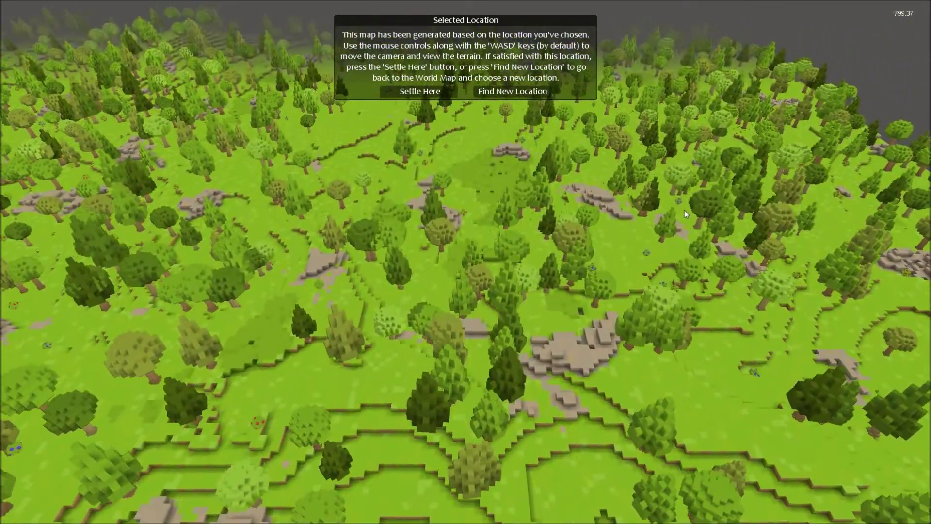
{"action": "key", "text": "w"}
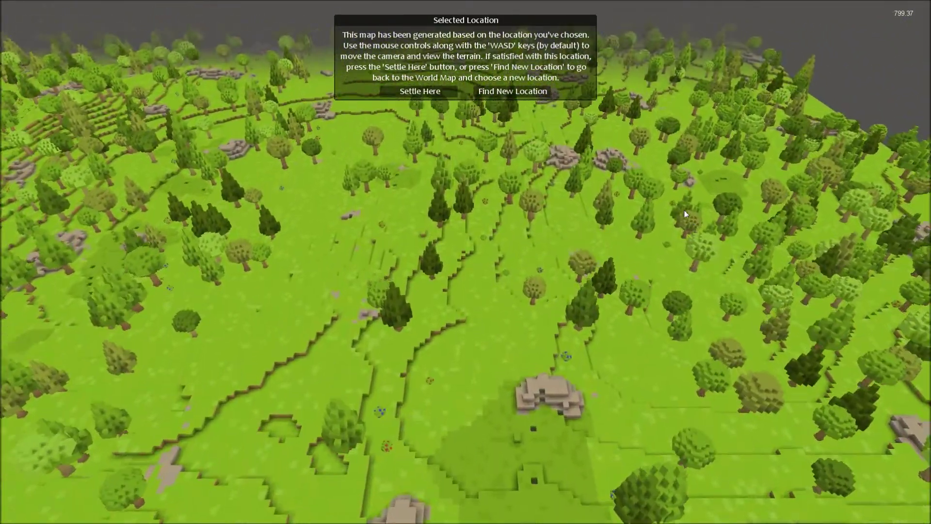
{"action": "key", "text": "w"}
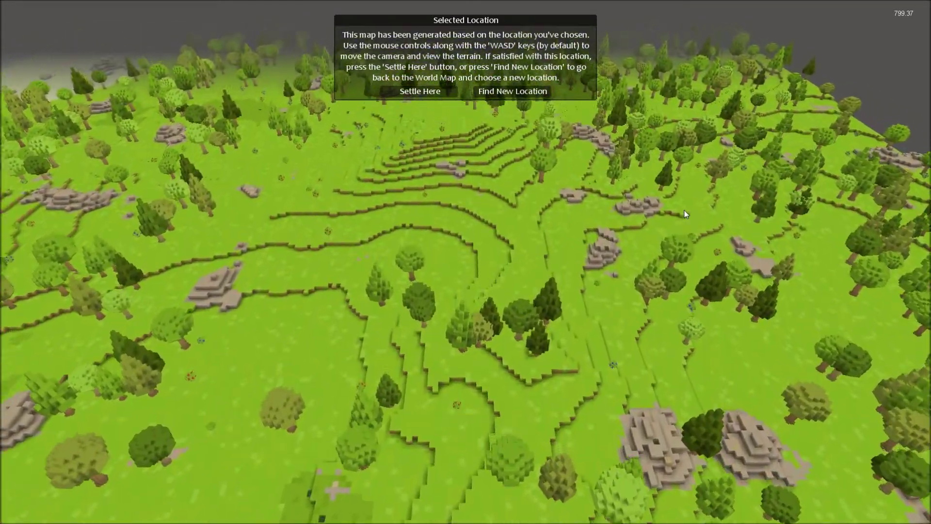
{"action": "key", "text": "a"}
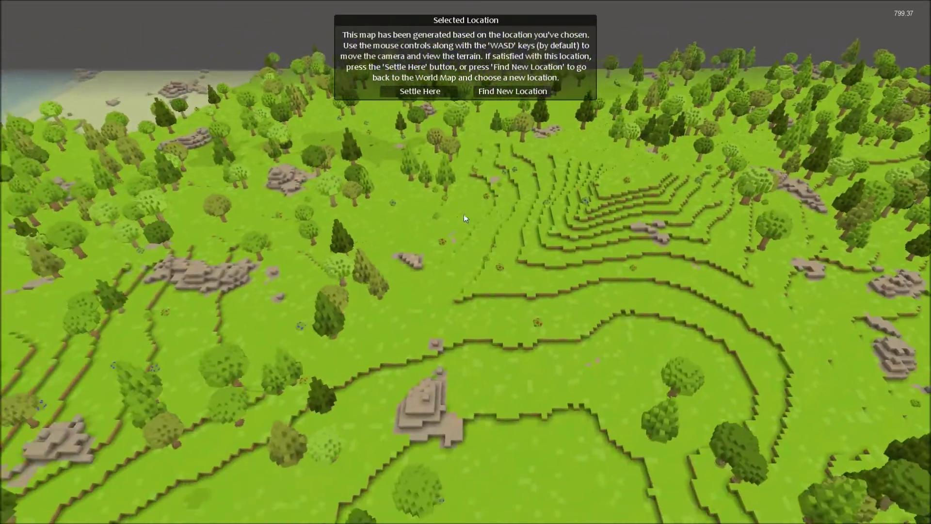
{"action": "key", "text": "a"}
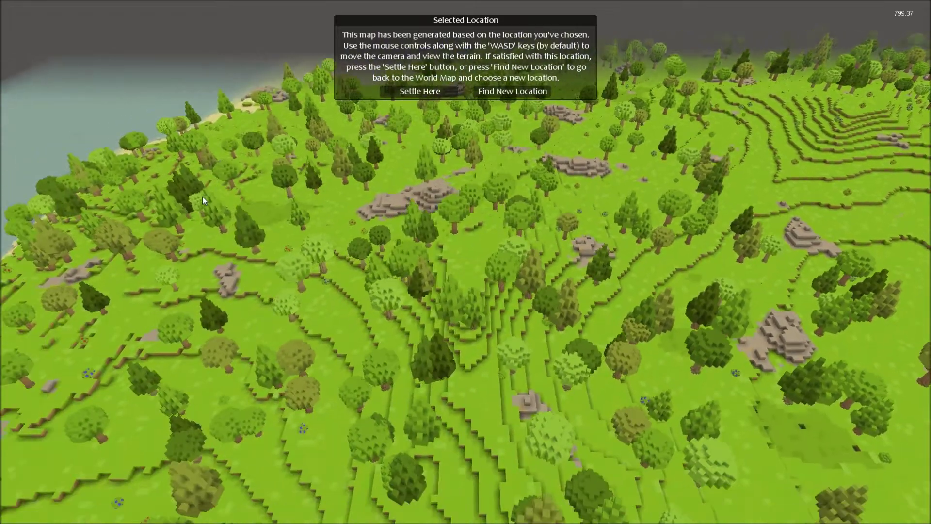
{"action": "key", "text": "w"}
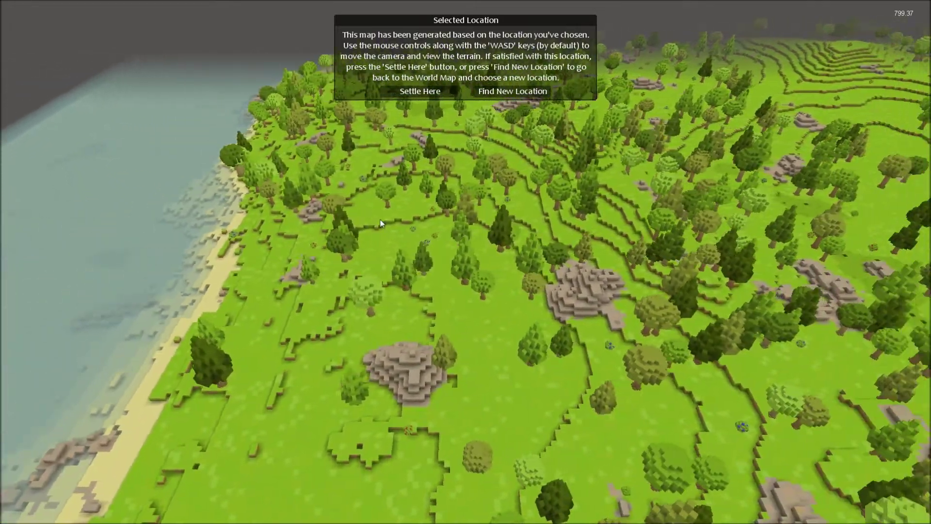
{"action": "key", "text": "d"}
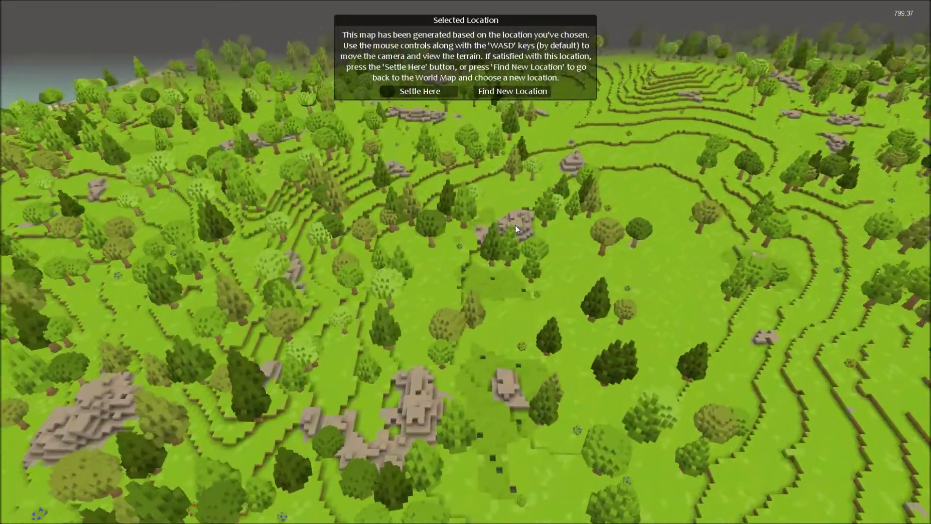
{"action": "key", "text": "w"}
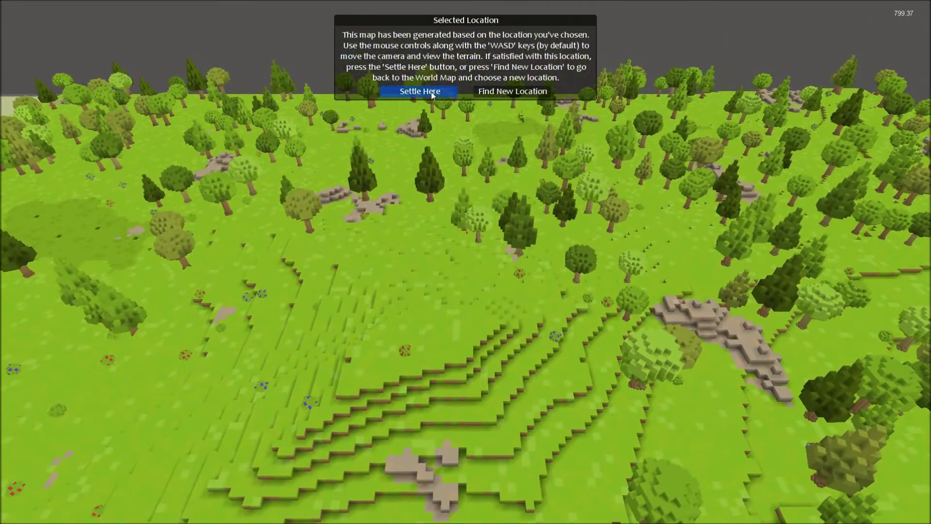
{"action": "left_click", "coordinate": [422, 91]}
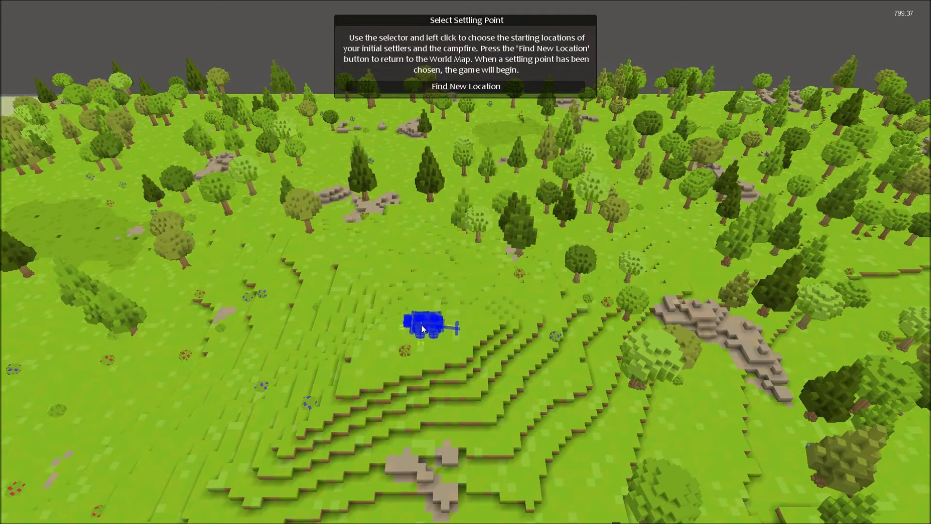
{"action": "left_click", "coordinate": [422, 328]}
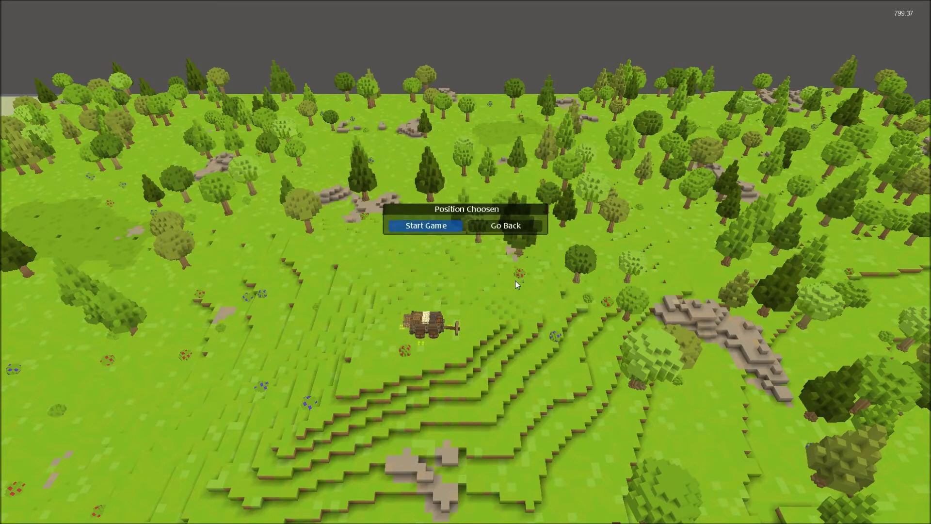
{"action": "key", "text": "Return"}
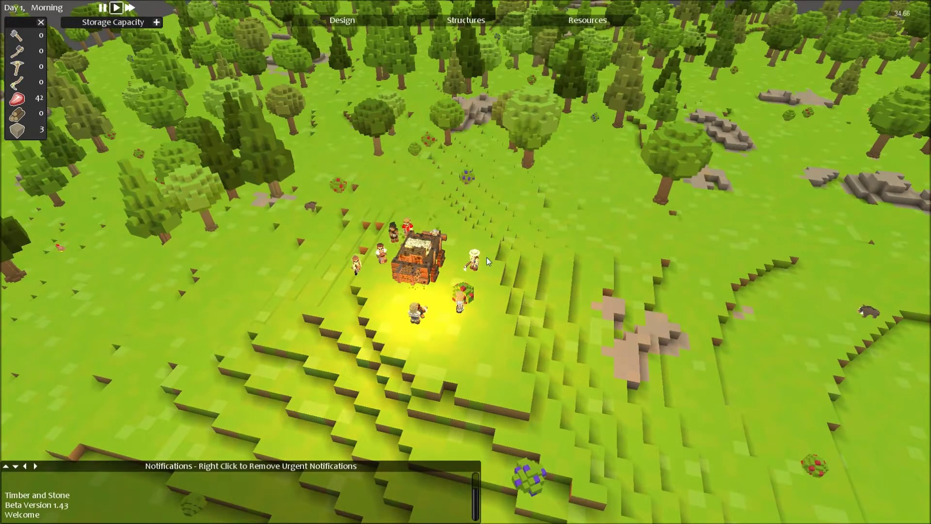
Step: Pause the game and browse the Design farm seed choices before backing out
{"action": "key", "text": "space"}
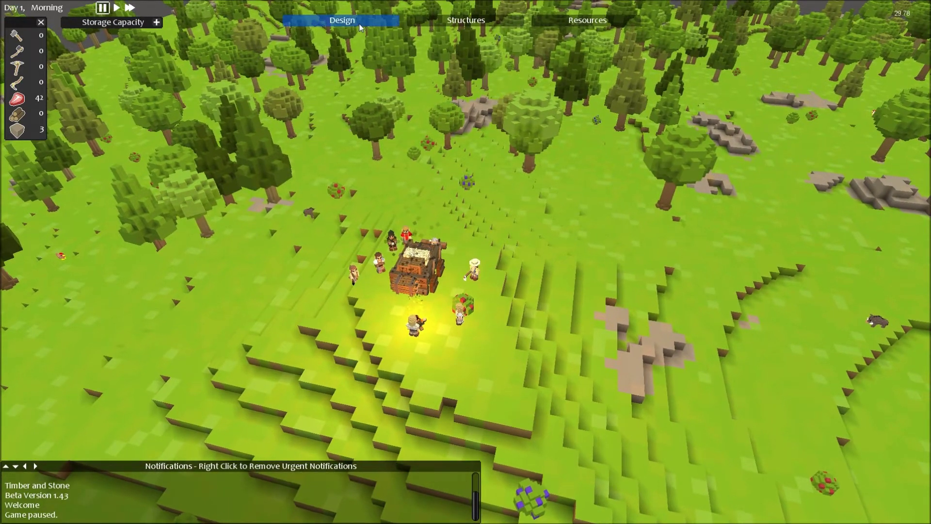
{"action": "left_click", "coordinate": [359, 23]}
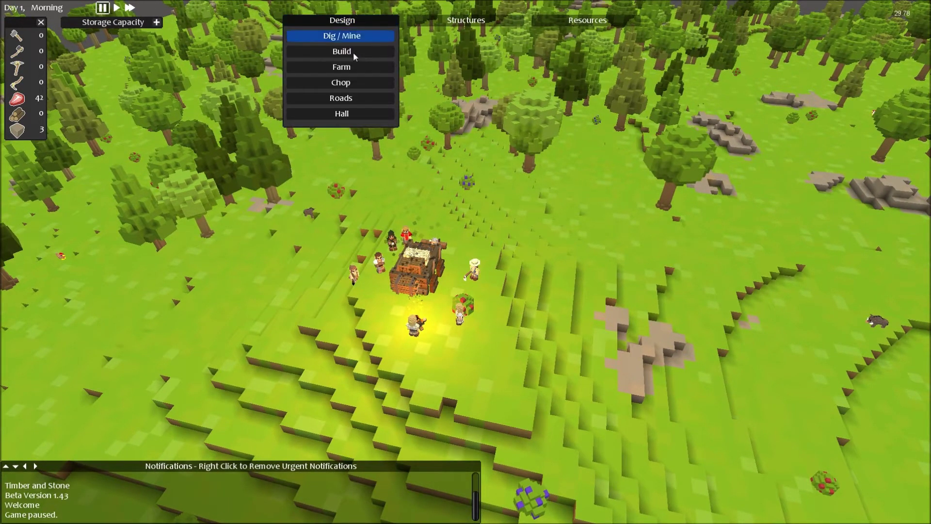
{"action": "left_click", "coordinate": [350, 69]}
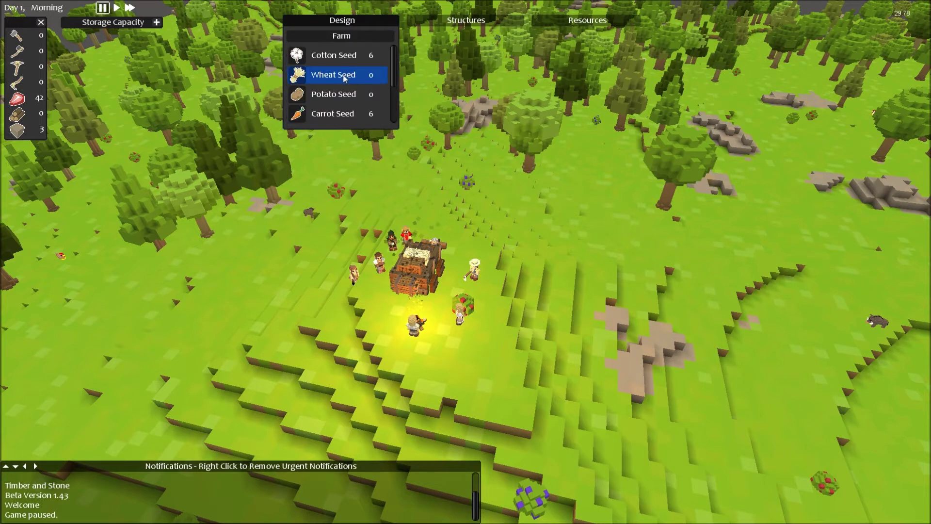
{"action": "scroll", "coordinate": [344, 77], "scroll_direction": "down", "scroll_amount": 4}
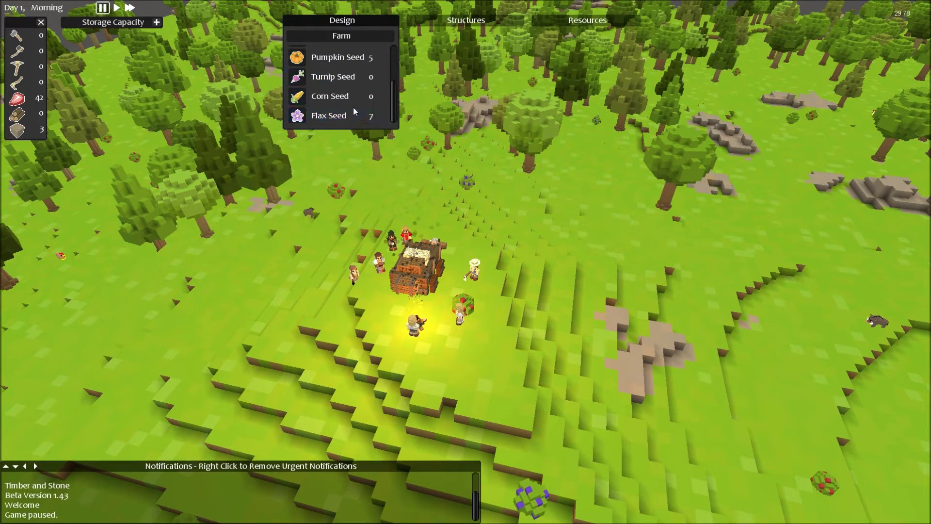
{"action": "scroll", "coordinate": [354, 110], "scroll_direction": "up", "scroll_amount": 4}
{"action": "right_click", "coordinate": [342, 77]}
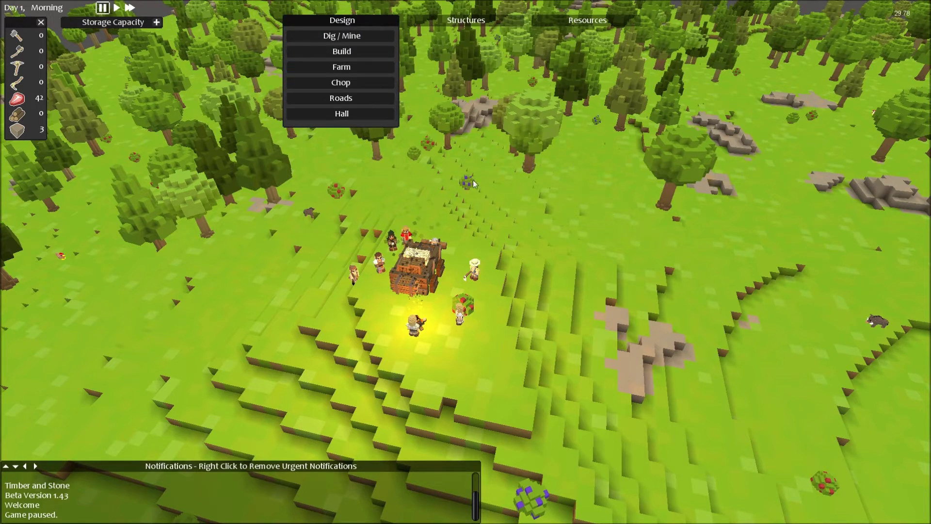
{"action": "key", "text": "e"}
{"action": "scroll", "coordinate": [465, 261], "scroll_direction": "up", "scroll_amount": 3}
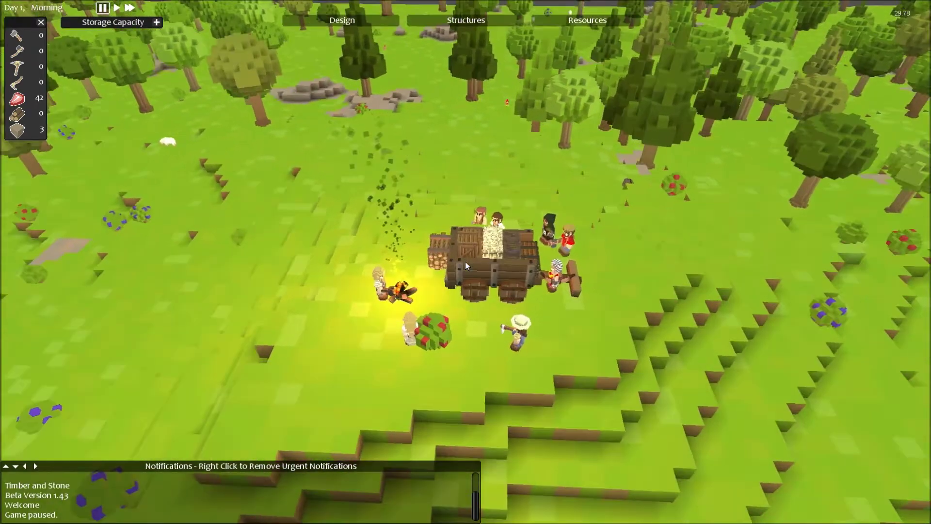
{"action": "scroll", "coordinate": [422, 327], "scroll_direction": "down", "scroll_amount": 3}
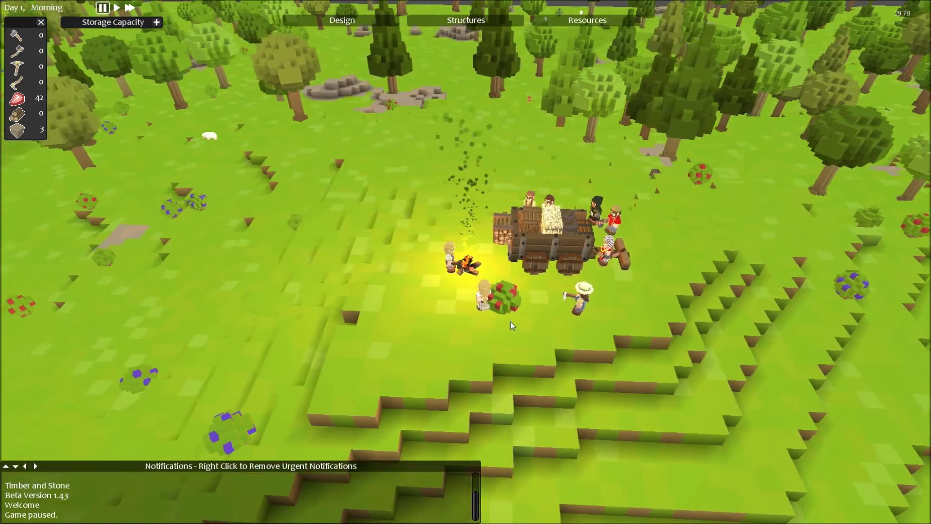
Step: Rotate the view around the camp and select a forager settler
{"action": "key", "text": "a"}
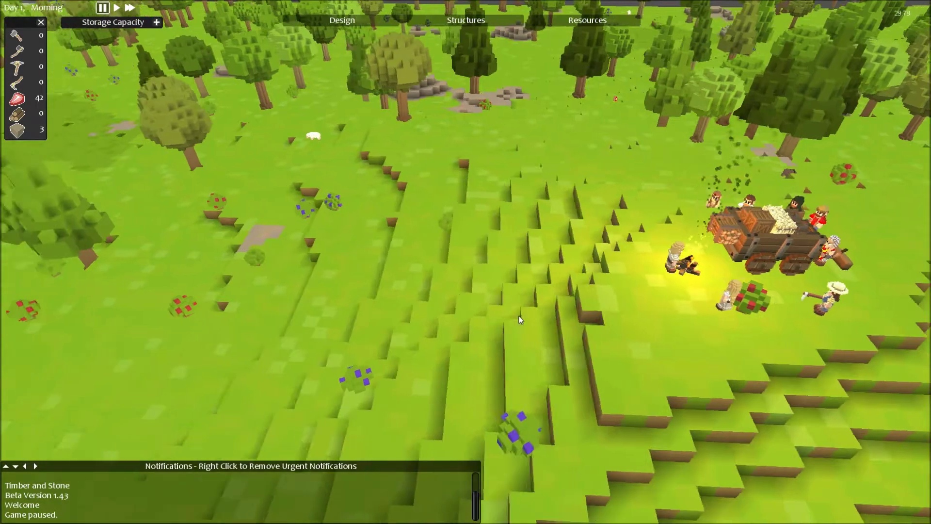
{"action": "scroll", "coordinate": [518, 316], "scroll_direction": "down", "scroll_amount": 3}
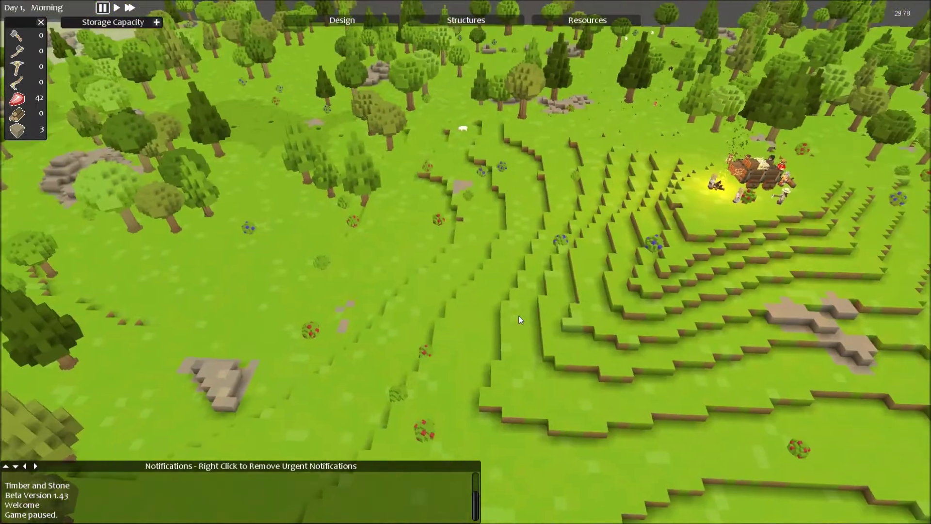
{"action": "key", "text": "e"}
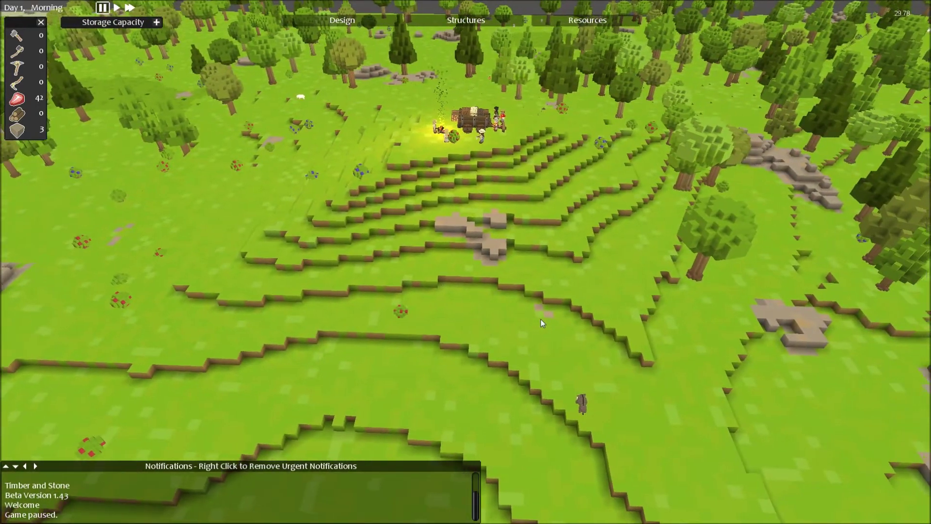
{"action": "key", "text": "e"}
{"action": "scroll", "coordinate": [540, 319], "scroll_direction": "up", "scroll_amount": 3}
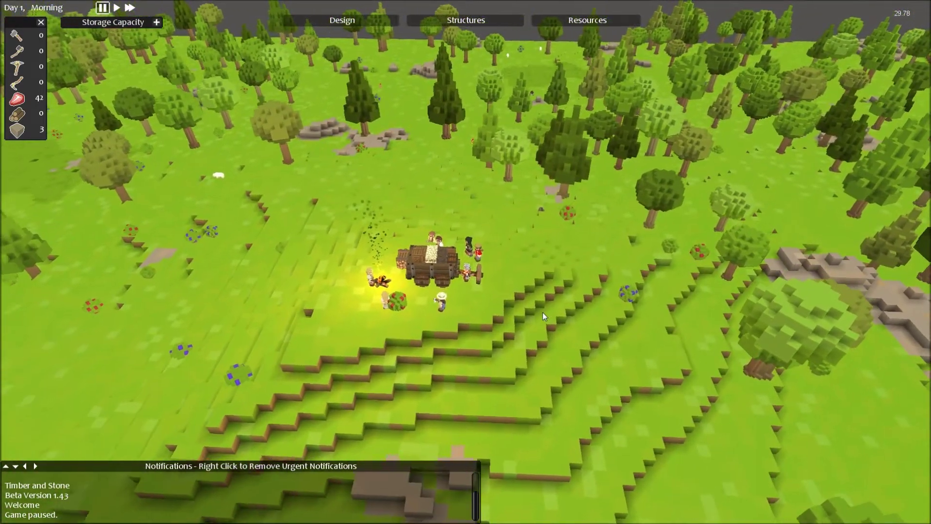
{"action": "scroll", "coordinate": [542, 312], "scroll_direction": "down", "scroll_amount": 2}
{"action": "scroll", "coordinate": [543, 312], "scroll_direction": "down", "scroll_amount": 2}
{"action": "scroll", "coordinate": [551, 320], "scroll_direction": "up", "scroll_amount": 3}
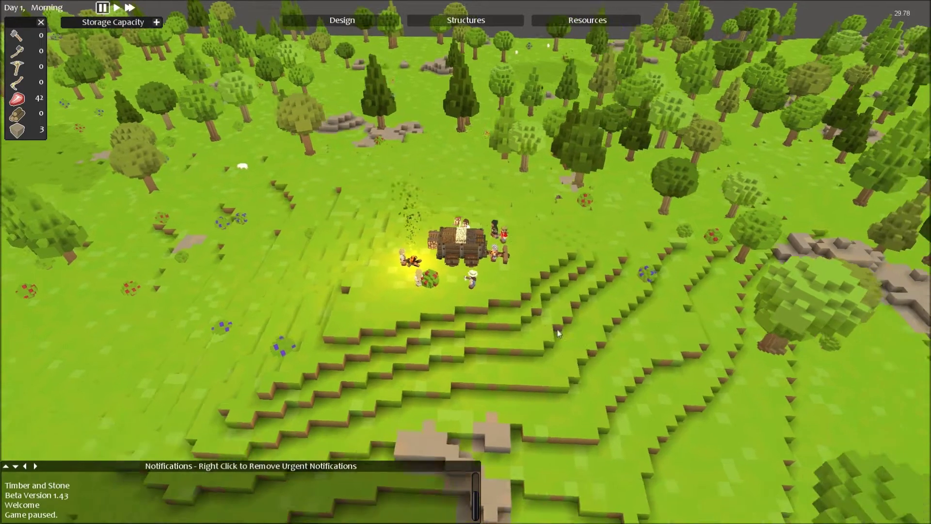
{"action": "scroll", "coordinate": [557, 329], "scroll_direction": "down", "scroll_amount": 2}
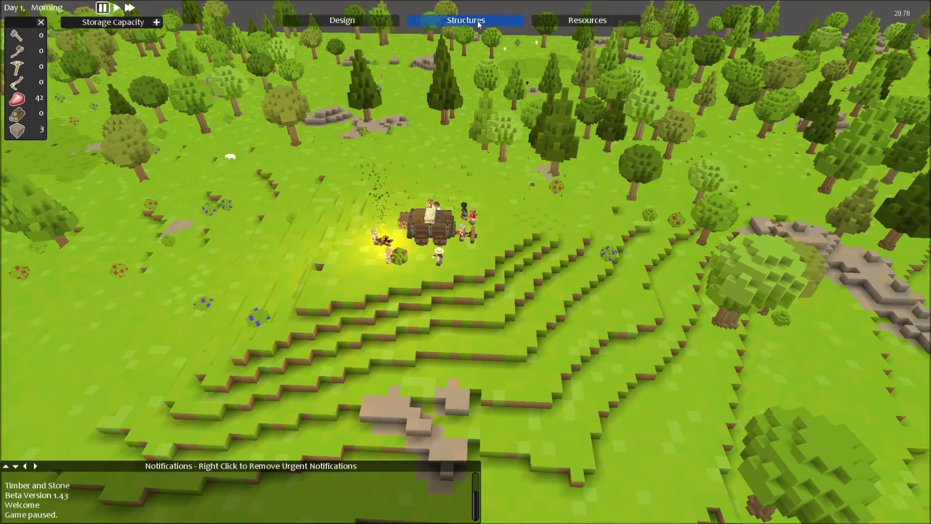
{"action": "scroll", "coordinate": [506, 214], "scroll_direction": "up", "scroll_amount": 3}
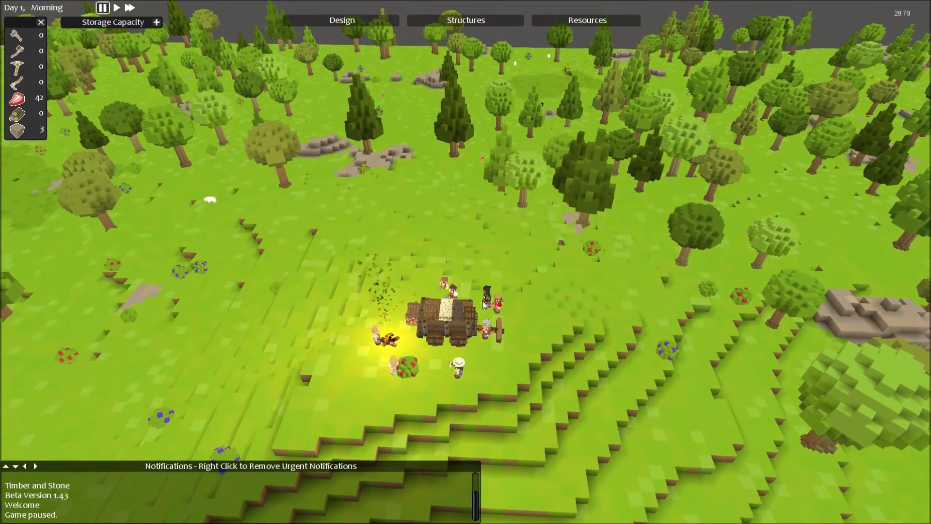
{"action": "left_click", "coordinate": [483, 301]}
Step: Let the forager gather berries, sleep when Exhausted and wake when Rested
{"action": "left_click", "coordinate": [846, 509]}
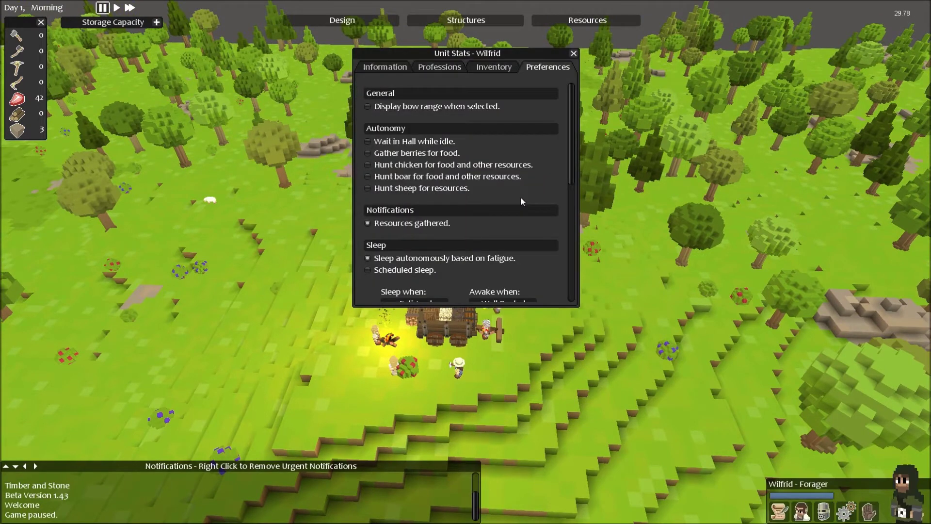
{"action": "left_click", "coordinate": [368, 153]}
{"action": "scroll", "coordinate": [441, 234], "scroll_direction": "down", "scroll_amount": 5}
{"action": "left_click", "coordinate": [421, 129]}
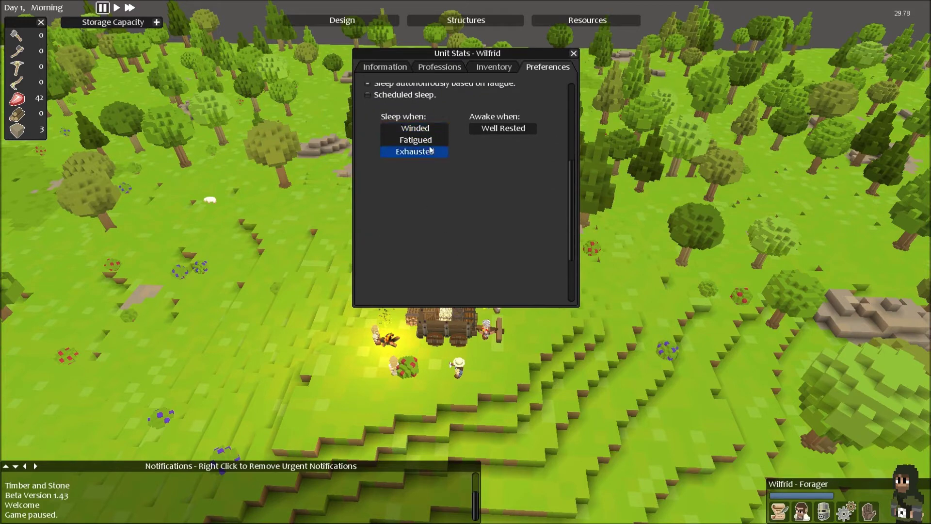
{"action": "left_click", "coordinate": [421, 151]}
{"action": "left_click", "coordinate": [502, 128]}
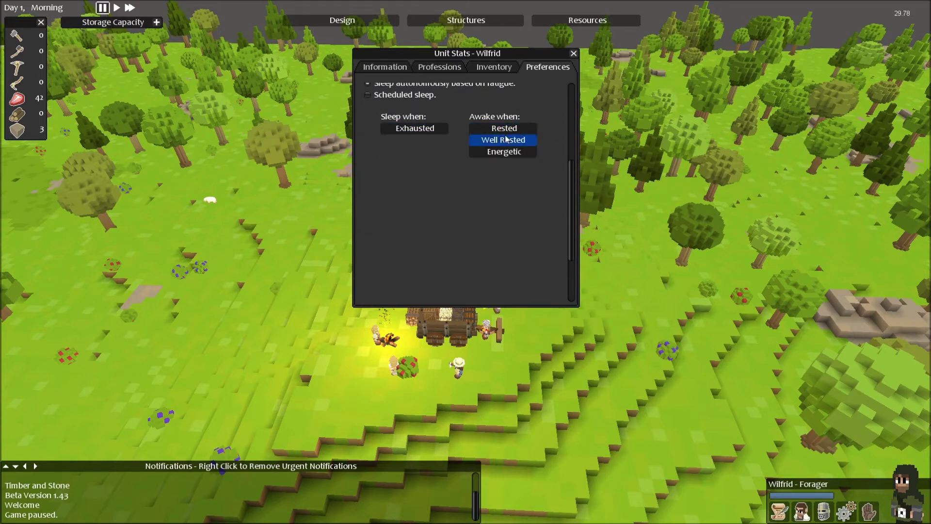
{"action": "left_click", "coordinate": [504, 128]}
{"action": "key", "text": "Escape"}
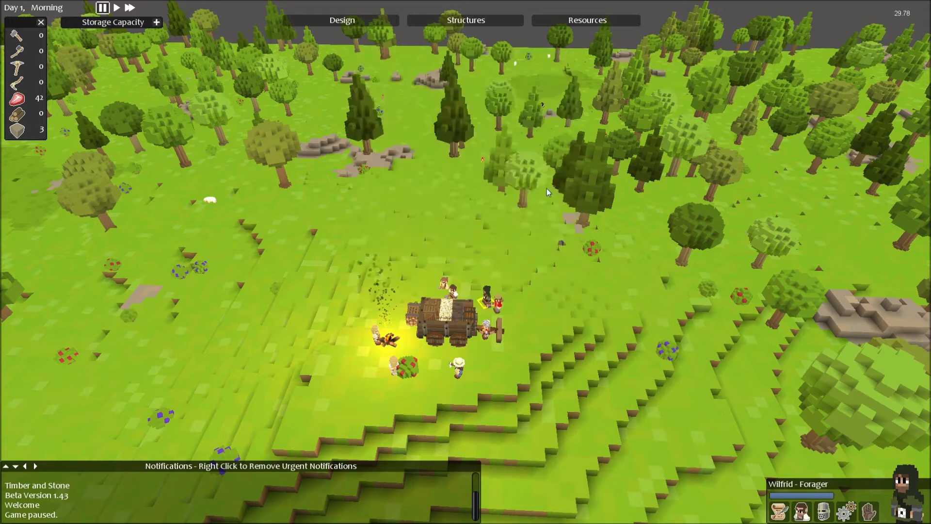
Step: Set the stone mason to sleep when Exhausted and wake when Rested
{"action": "key", "text": "Tab"}
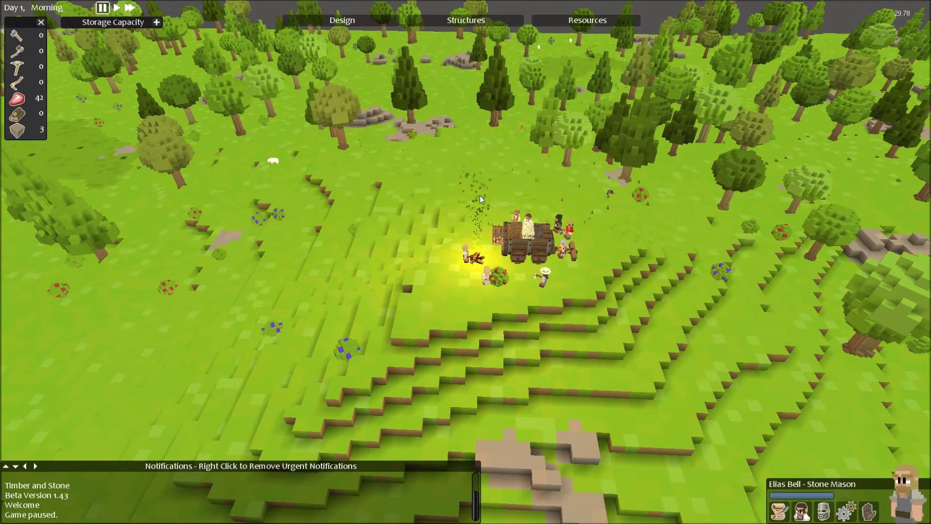
{"action": "left_click", "coordinate": [843, 488]}
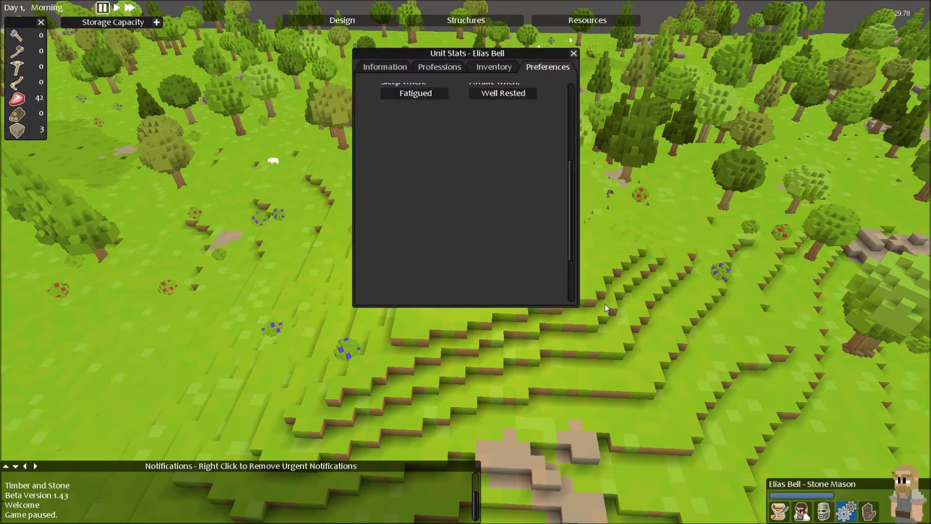
{"action": "left_click", "coordinate": [432, 93]}
{"action": "left_click", "coordinate": [422, 117]}
{"action": "left_click", "coordinate": [501, 94]}
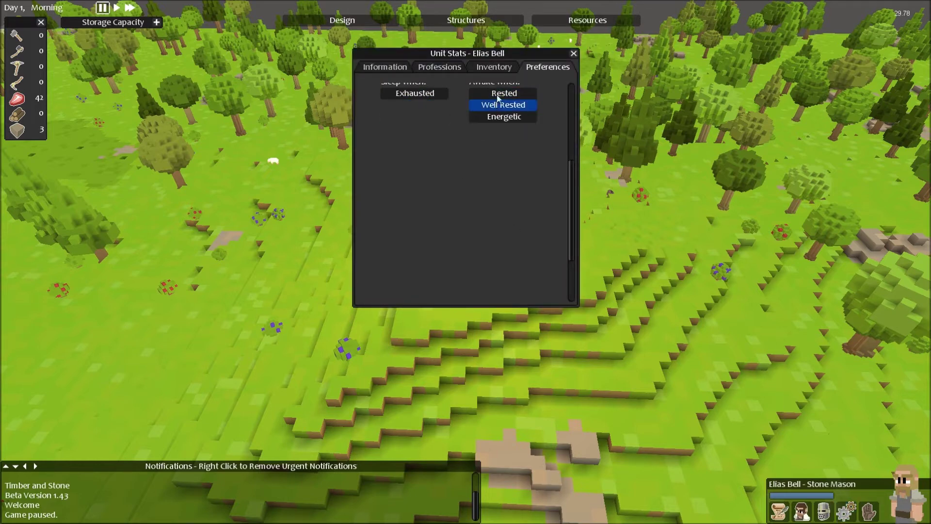
{"action": "left_click", "coordinate": [572, 53]}
Step: Set the miner to sleep when Exhausted and wake when Rested
{"action": "key", "text": "Tab"}
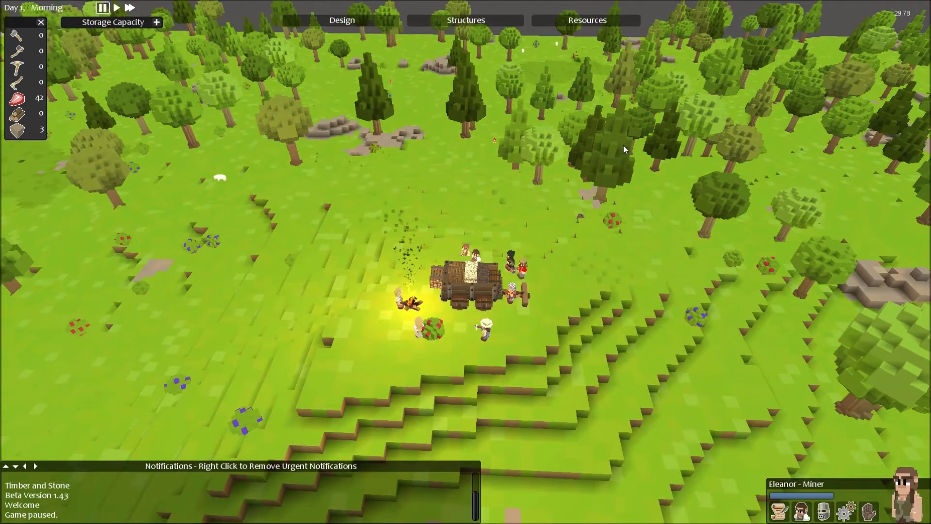
{"action": "left_click", "coordinate": [845, 511]}
{"action": "left_click", "coordinate": [418, 105]}
{"action": "left_click", "coordinate": [416, 130]}
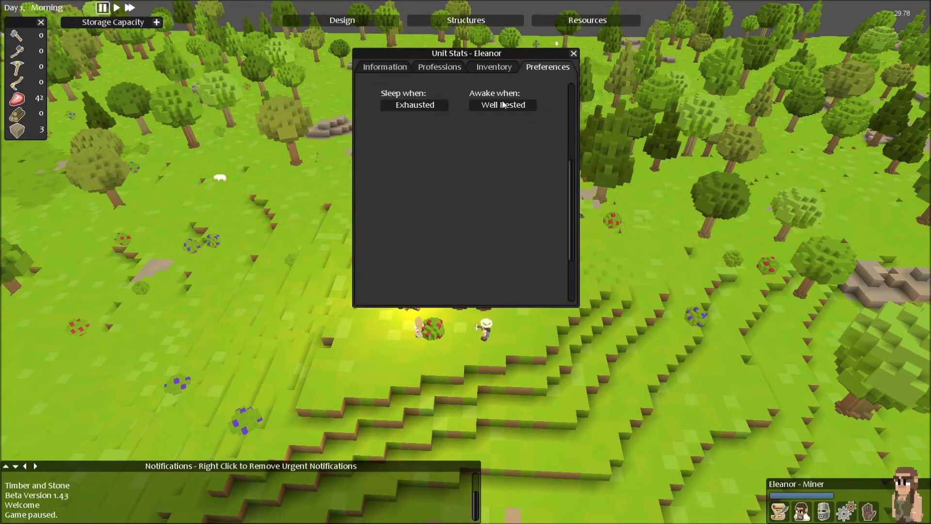
{"action": "left_click", "coordinate": [502, 105]}
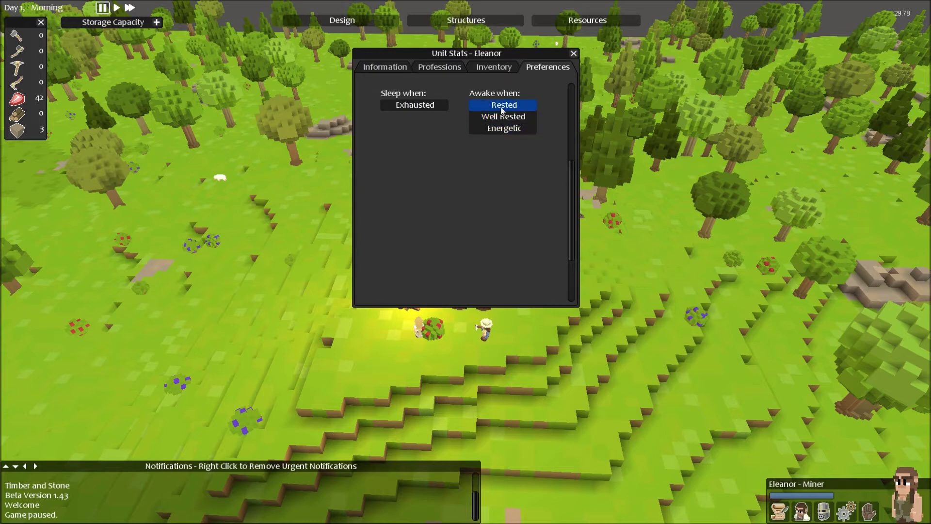
{"action": "left_click", "coordinate": [502, 104]}
{"action": "key", "text": "Escape"}
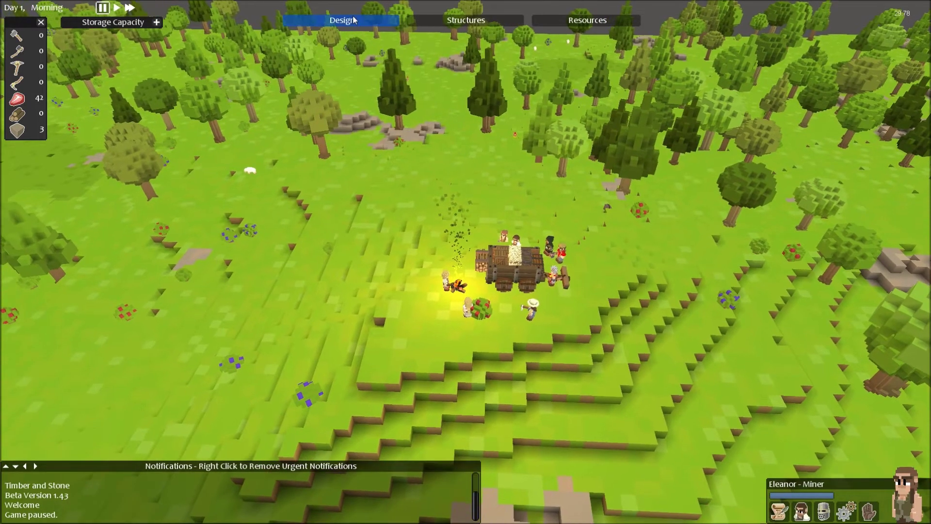
Step: Mark an 11 x 7 x 1 dig area on the slope below the camp
{"action": "left_click", "coordinate": [342, 20]}
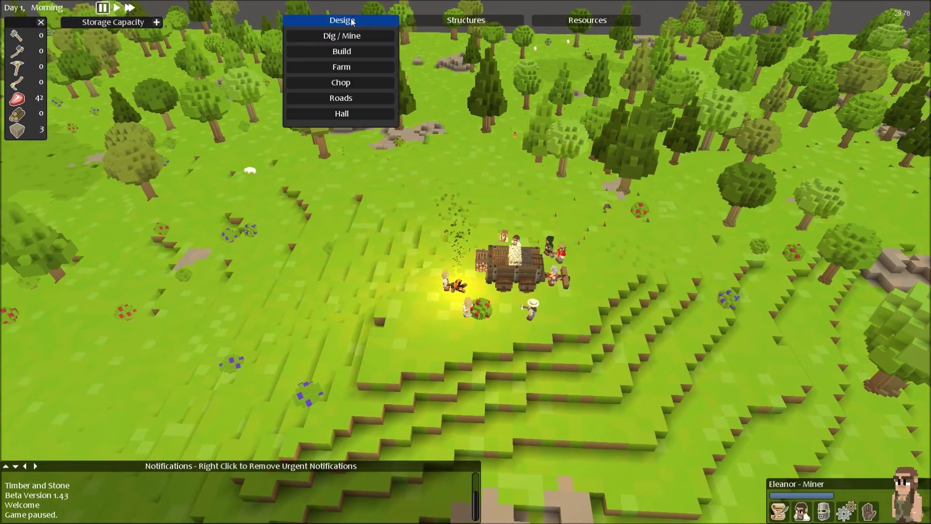
{"action": "left_click", "coordinate": [348, 35]}
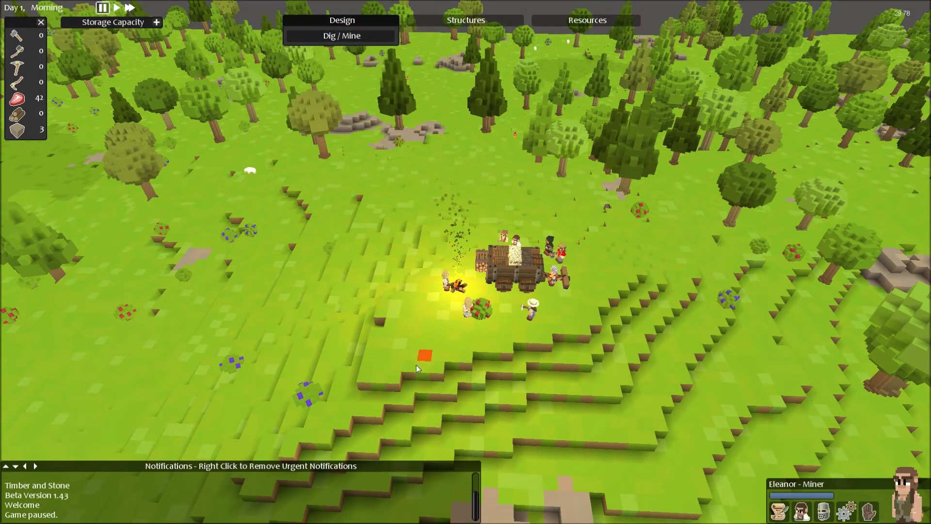
{"action": "mouse_move", "coordinate": [368, 380]}
{"action": "left_mouse_down"}
{"action": "mouse_move", "coordinate": [399, 386]}
{"action": "mouse_move", "coordinate": [470, 363]}
{"action": "left_mouse_up"}
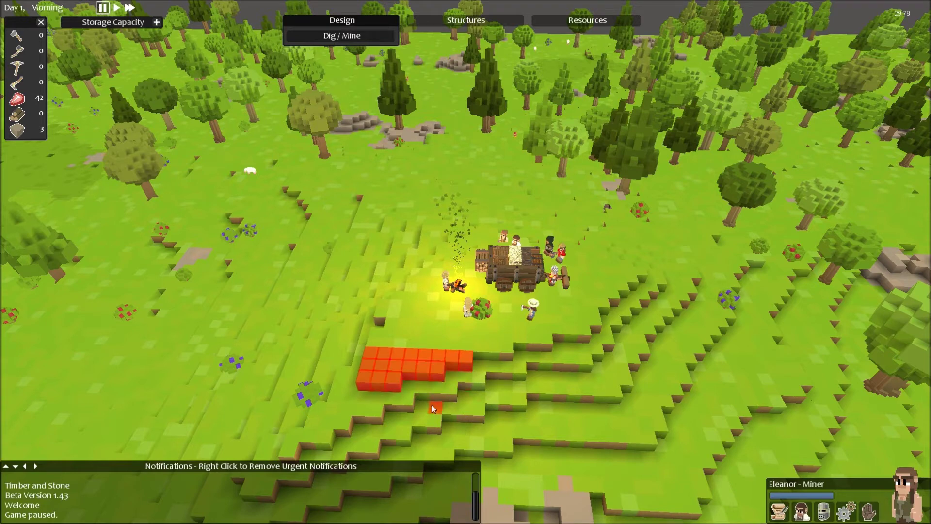
{"action": "scroll", "coordinate": [319, 422], "scroll_direction": "up", "scroll_amount": 2}
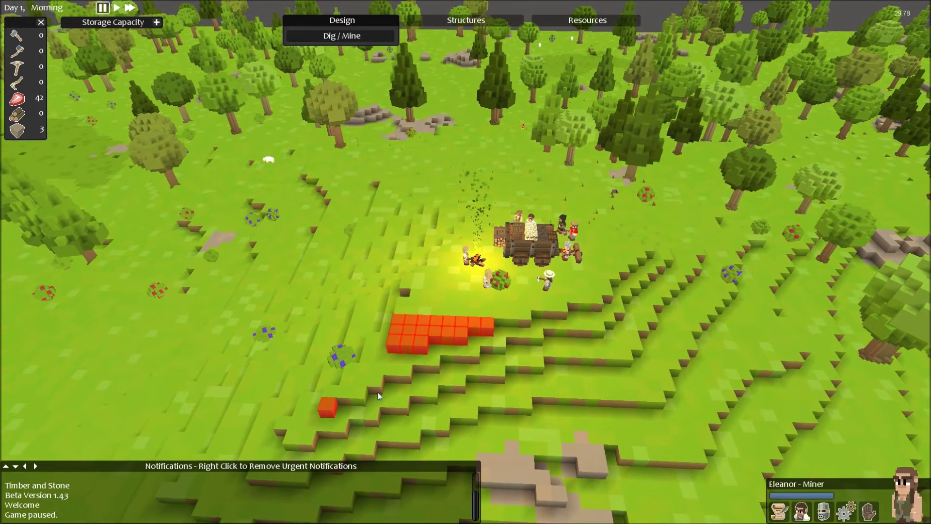
{"action": "left_click_drag", "start_coordinate": [378, 396], "coordinate": [502, 339]}
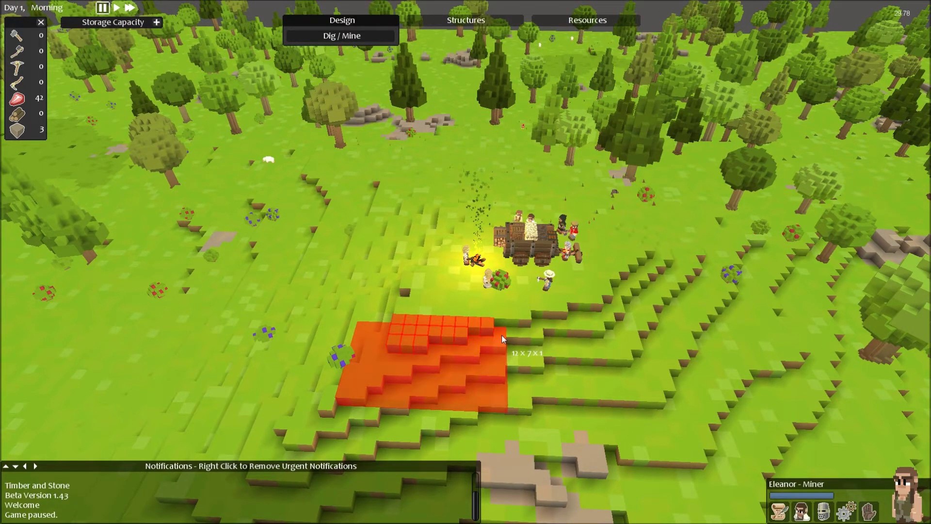
{"action": "left_click_drag", "start_coordinate": [502, 339], "coordinate": [537, 340]}
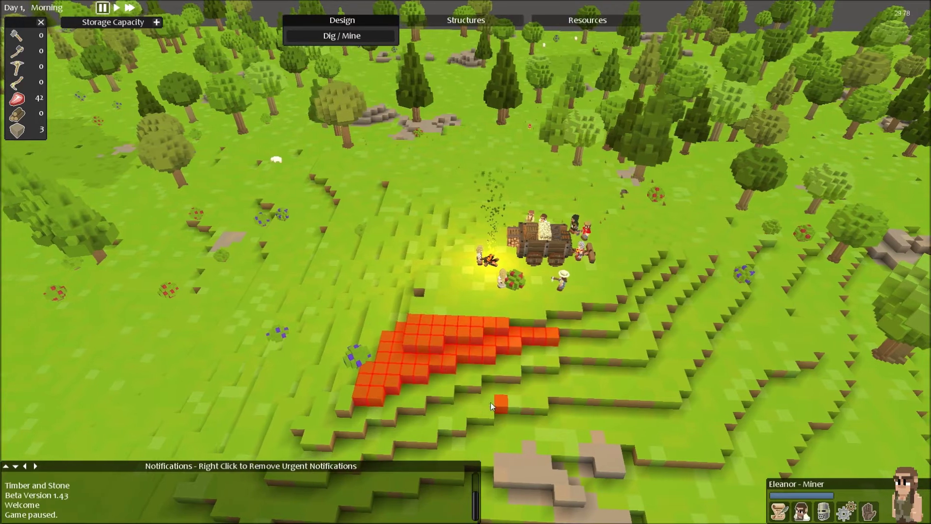
{"action": "scroll", "coordinate": [422, 335], "scroll_direction": "up", "scroll_amount": 1}
{"action": "scroll", "coordinate": [422, 328], "scroll_direction": "up", "scroll_amount": 1}
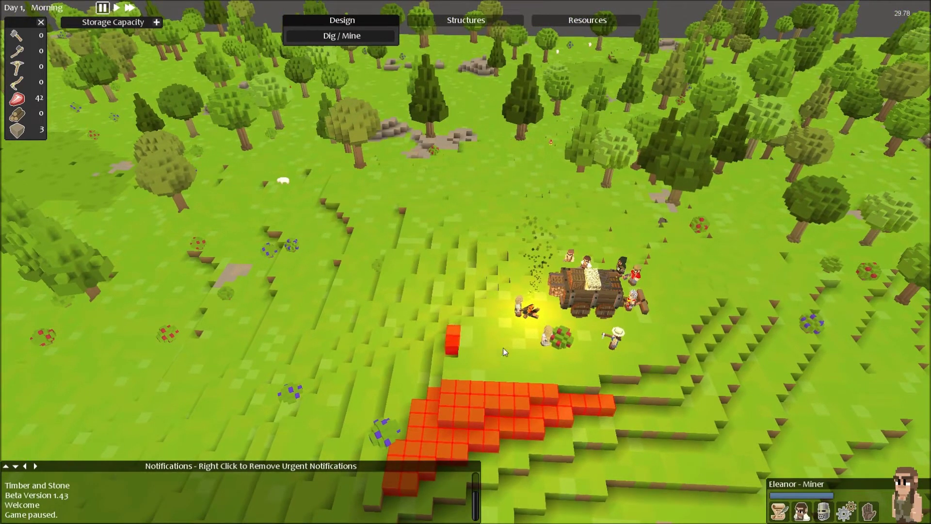
{"action": "key", "text": "d"}
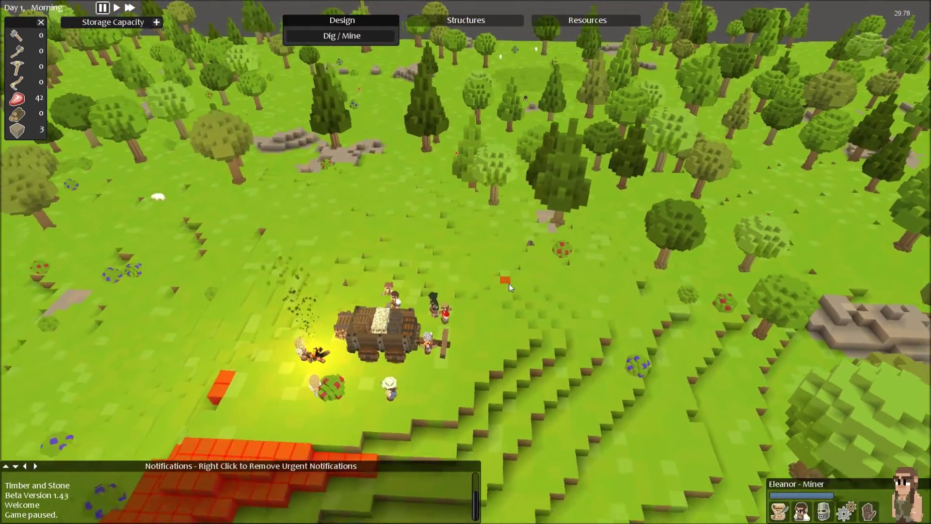
{"action": "scroll", "coordinate": [508, 283], "scroll_direction": "down", "scroll_amount": 2}
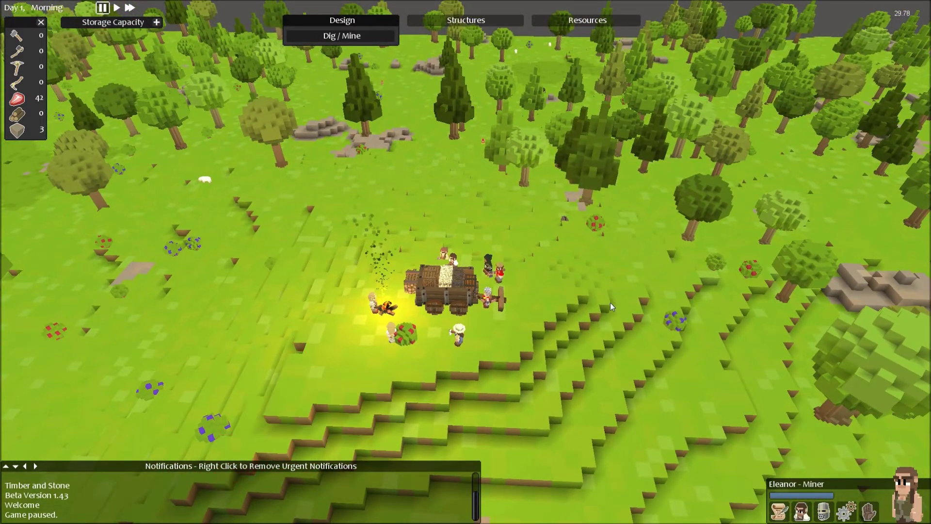
{"action": "scroll", "coordinate": [628, 340], "scroll_direction": "down", "scroll_amount": 1}
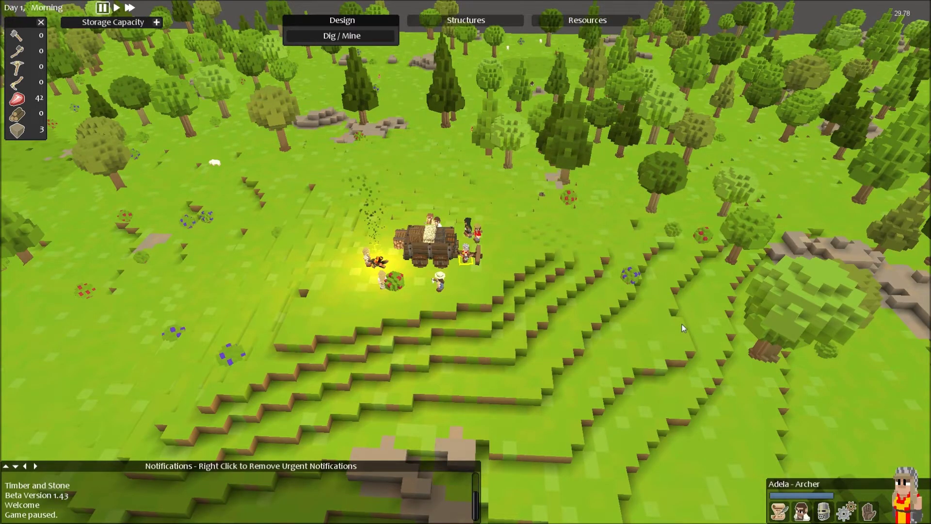
{"action": "scroll", "coordinate": [681, 323], "scroll_direction": "up", "scroll_amount": 1}
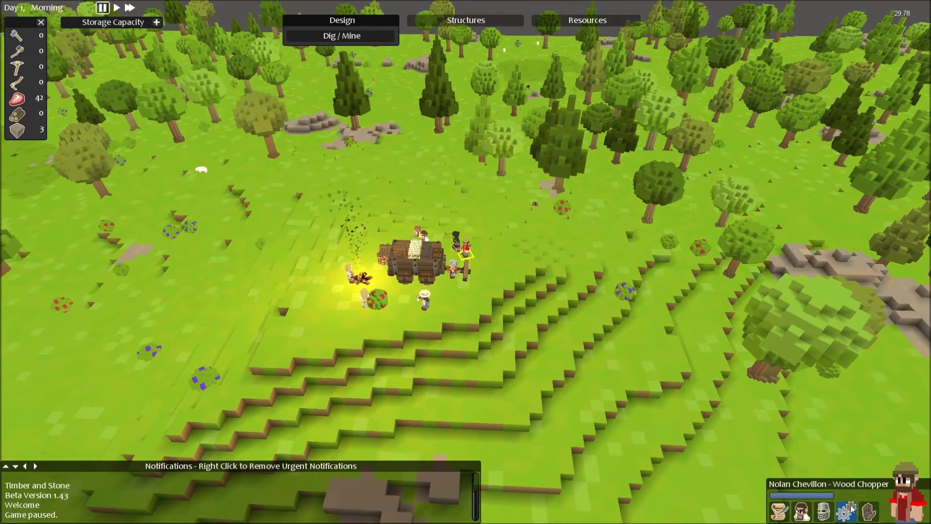
{"action": "left_click", "coordinate": [847, 511]}
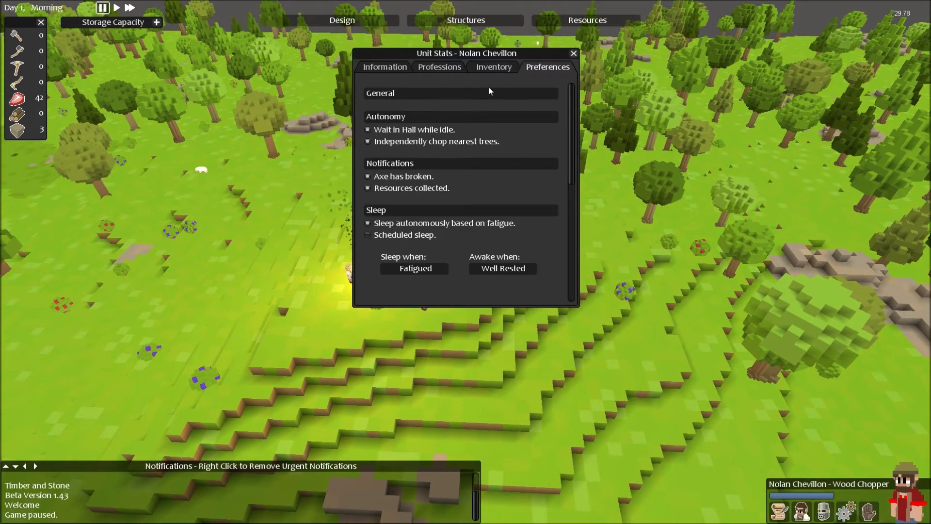
Step: Set the wood chopper to sleep when Exhausted and wake when Rested
{"action": "left_click", "coordinate": [415, 269]}
{"action": "left_click", "coordinate": [414, 294]}
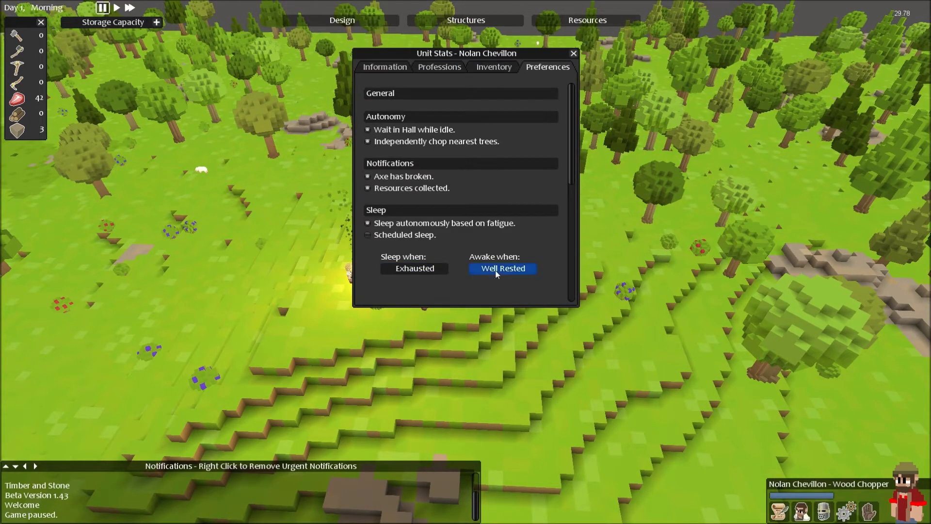
{"action": "left_click", "coordinate": [497, 271]}
{"action": "left_click", "coordinate": [502, 262]}
{"action": "left_click", "coordinate": [574, 54]}
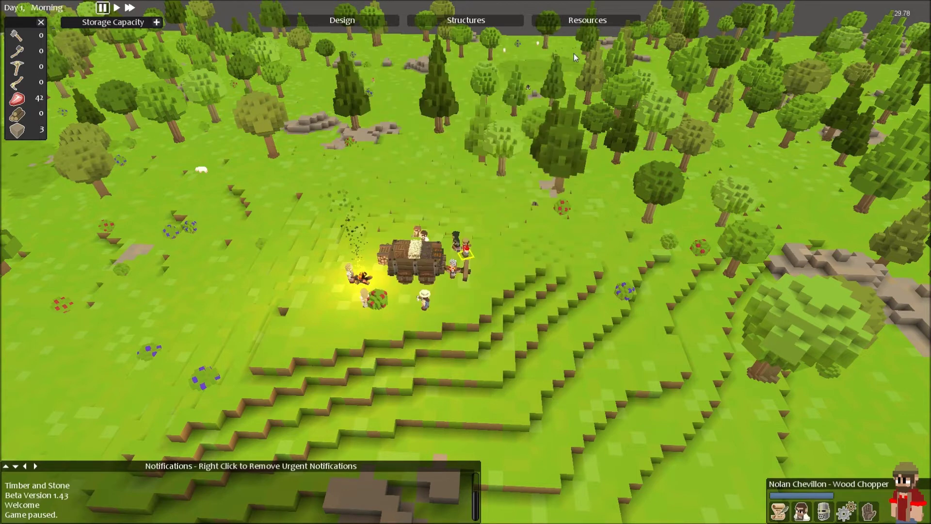
Step: Show the archer's bow range and have it sleep when Exhausted, wake when Rested
{"action": "key", "text": "Tab"}
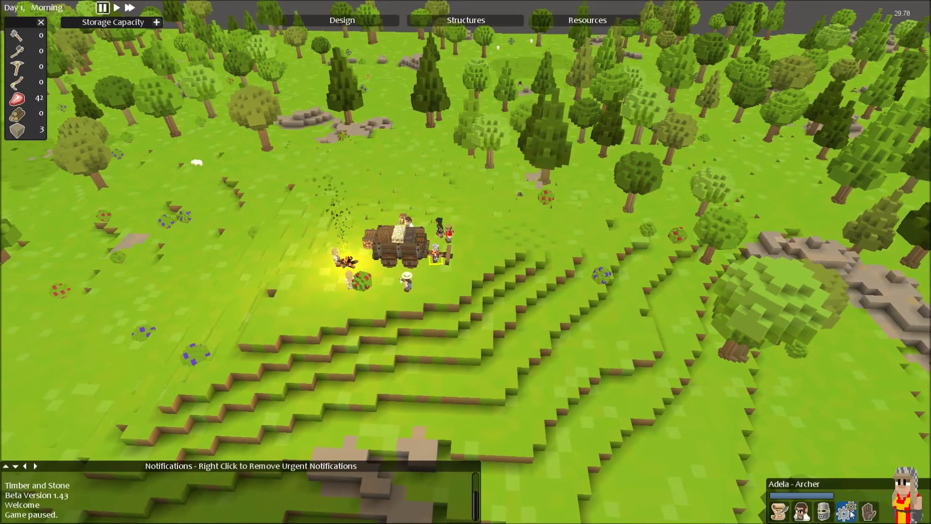
{"action": "key", "text": "Tab"}
{"action": "key", "text": "shift+Tab"}
{"action": "left_click", "coordinate": [535, 168]}
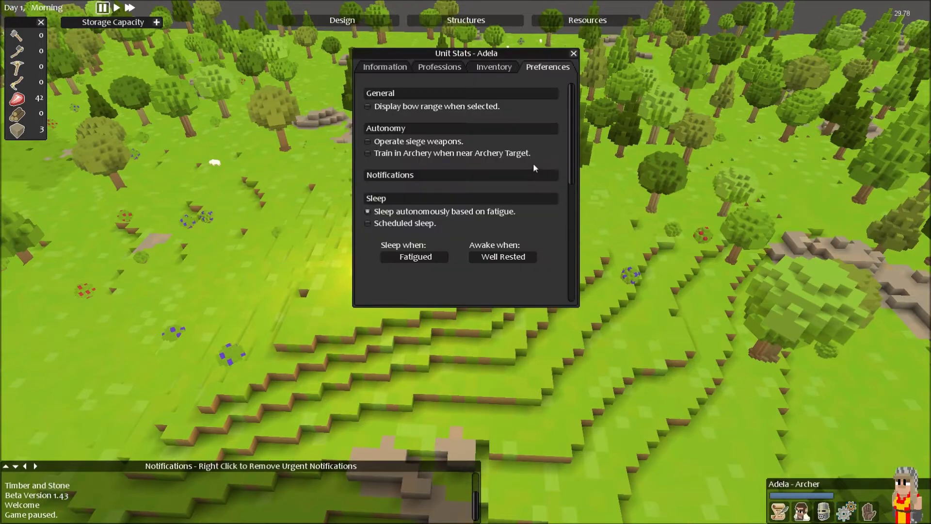
{"action": "left_click", "coordinate": [372, 107]}
{"action": "left_click", "coordinate": [416, 256]}
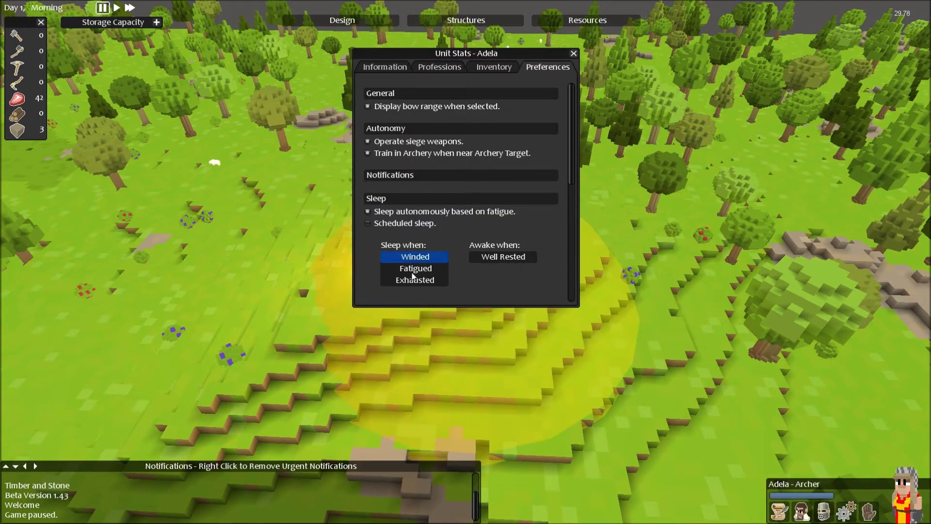
{"action": "left_click", "coordinate": [436, 279]}
{"action": "left_click", "coordinate": [504, 256]}
{"action": "left_click", "coordinate": [504, 257]}
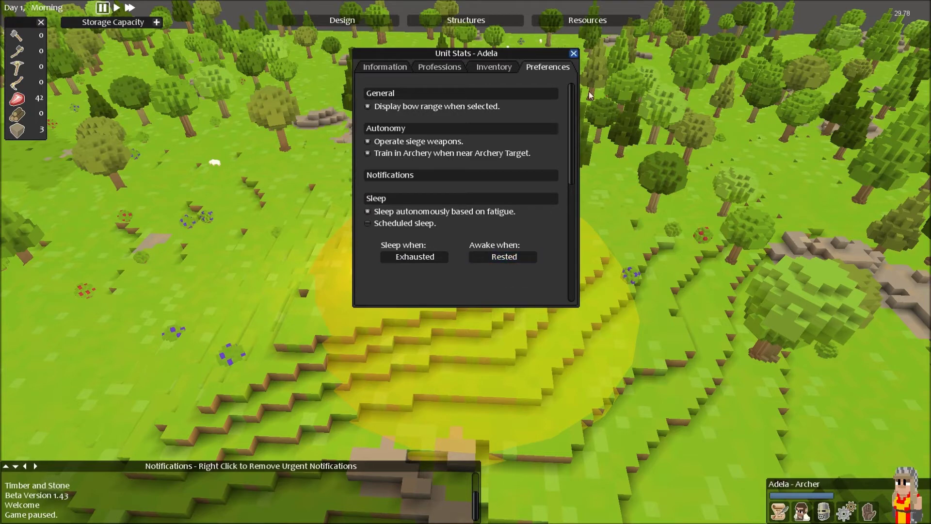
{"action": "key", "text": "Tab"}
{"action": "key", "text": "Tab"}
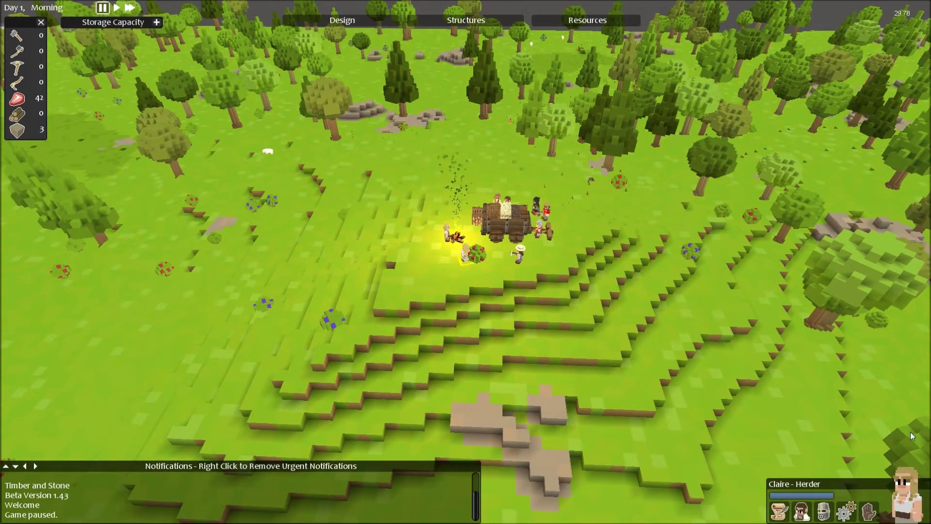
Step: Switch the herder settler's profession to Builder
{"action": "left_click", "coordinate": [848, 511]}
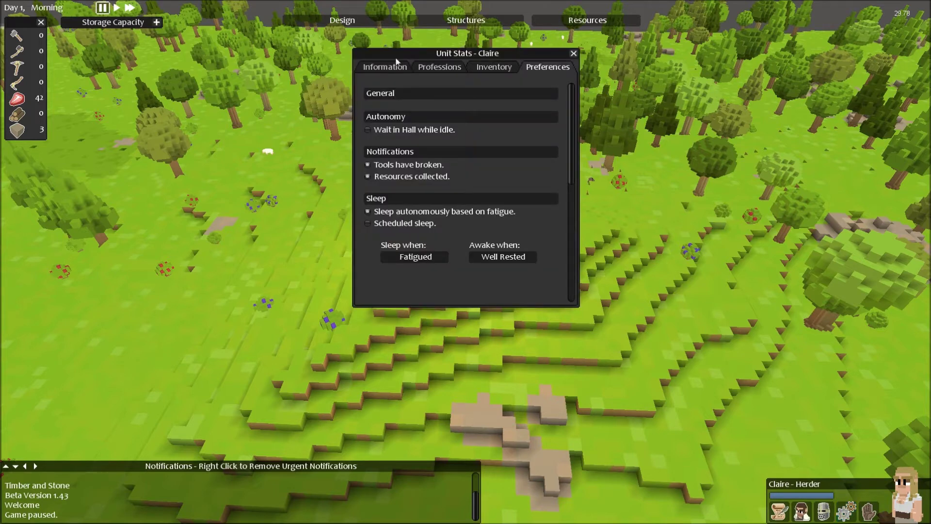
{"action": "left_click", "coordinate": [439, 67]}
{"action": "left_click", "coordinate": [430, 123]}
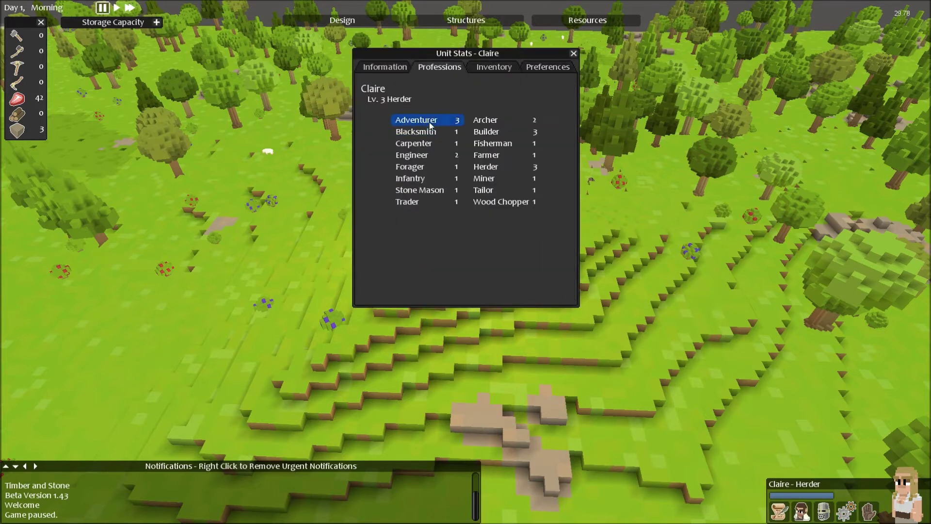
{"action": "left_click", "coordinate": [498, 135]}
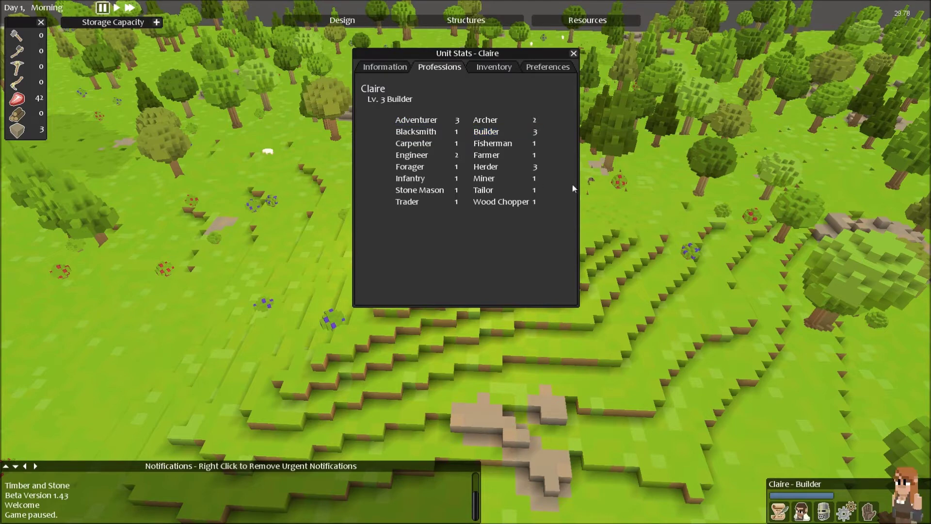
Step: Set the new builder to sleep when Exhausted and wake when Rested
{"action": "left_click", "coordinate": [484, 68]}
{"action": "left_click", "coordinate": [553, 67]}
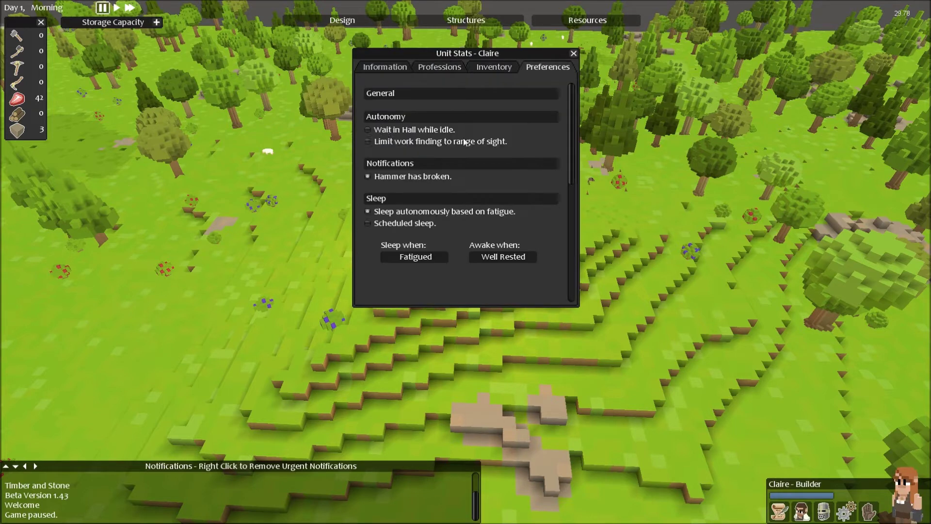
{"action": "left_click", "coordinate": [416, 256]}
{"action": "left_click", "coordinate": [415, 280]}
{"action": "left_click", "coordinate": [502, 257]}
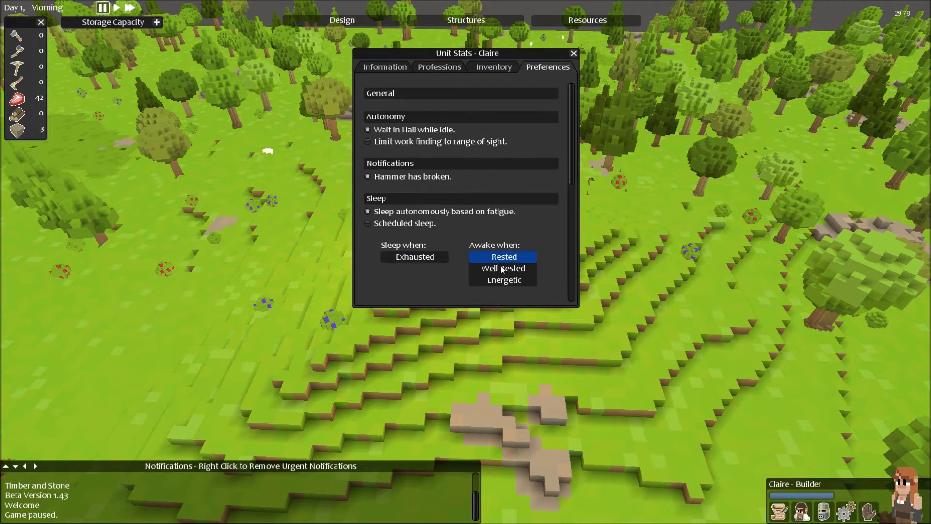
{"action": "left_click", "coordinate": [504, 257]}
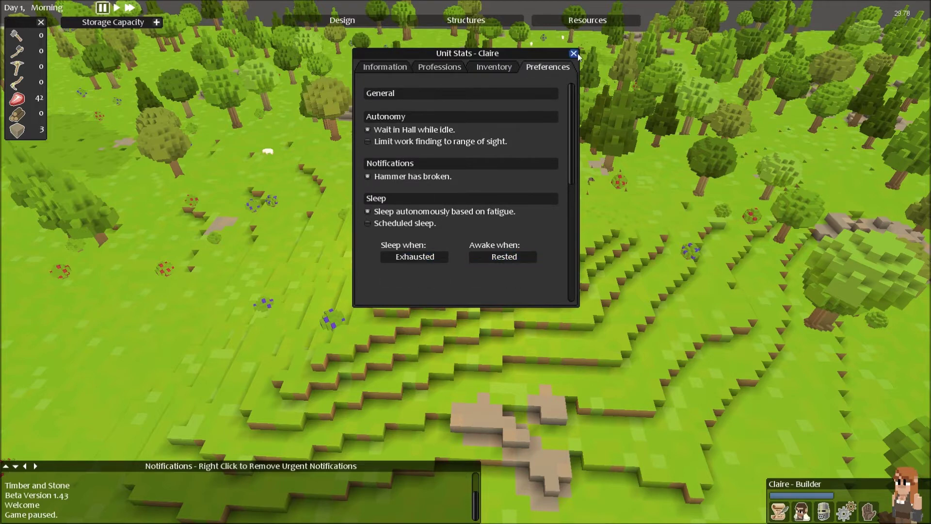
{"action": "left_click", "coordinate": [573, 53]}
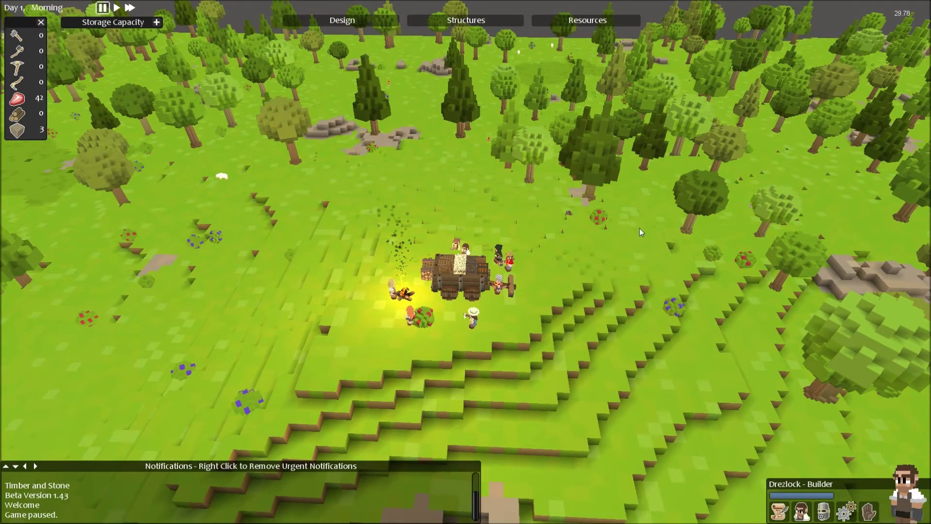
Step: Look through the settlers' stats and select the builder by the fire
{"action": "left_click", "coordinate": [801, 512]}
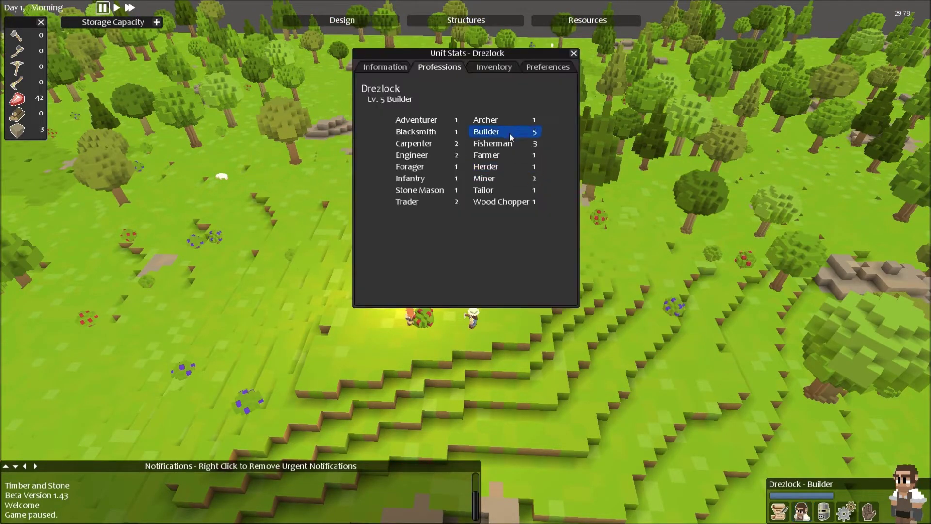
{"action": "key", "text": "Tab"}
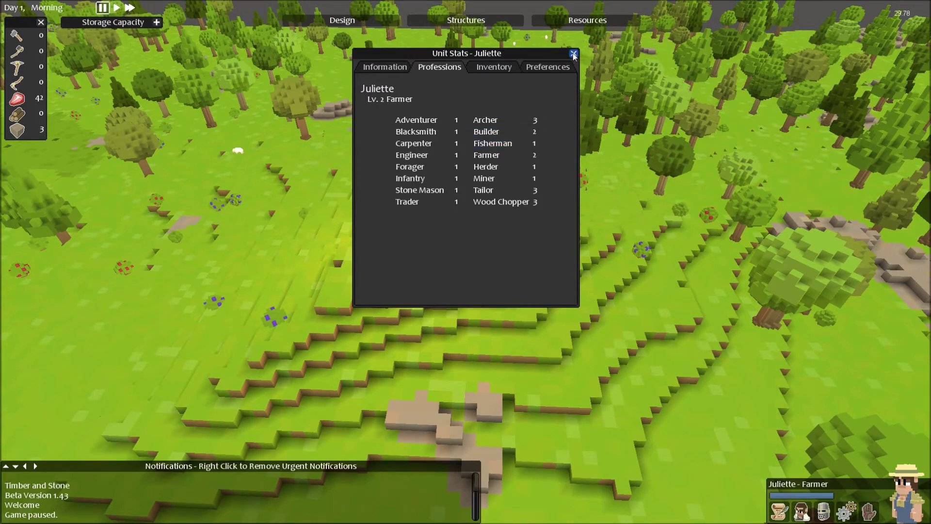
{"action": "key", "text": "Tab"}
{"action": "key", "text": "Tab"}
{"action": "left_click", "coordinate": [573, 55]}
{"action": "scroll", "coordinate": [553, 222], "scroll_direction": "up", "scroll_amount": 5}
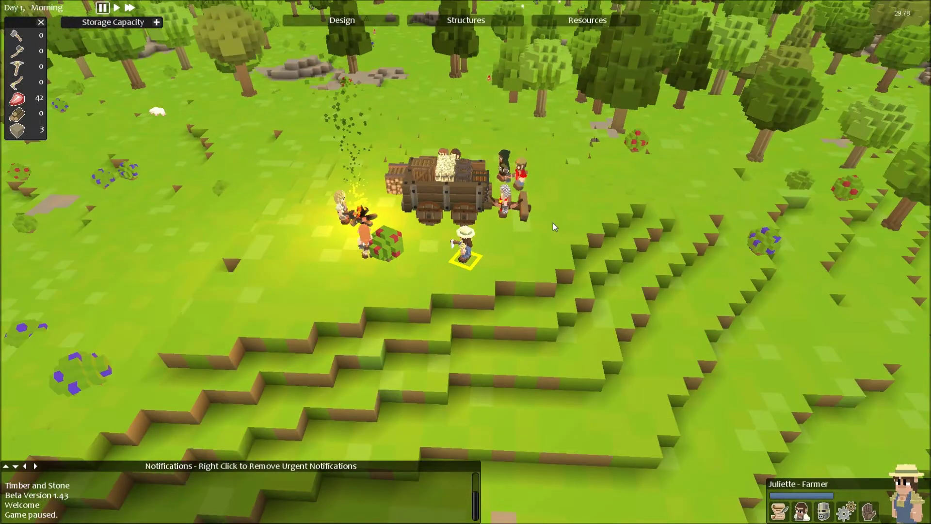
{"action": "key", "text": "Tab"}
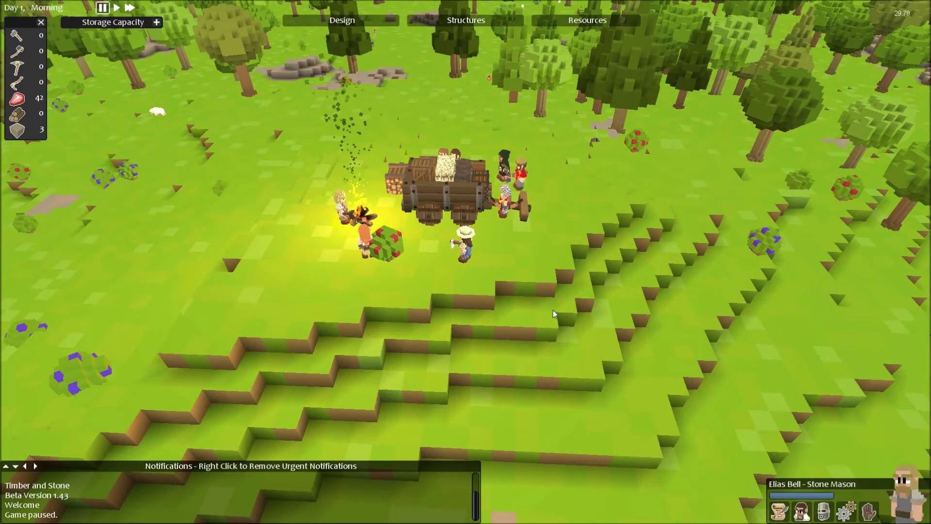
{"action": "left_click", "coordinate": [365, 251]}
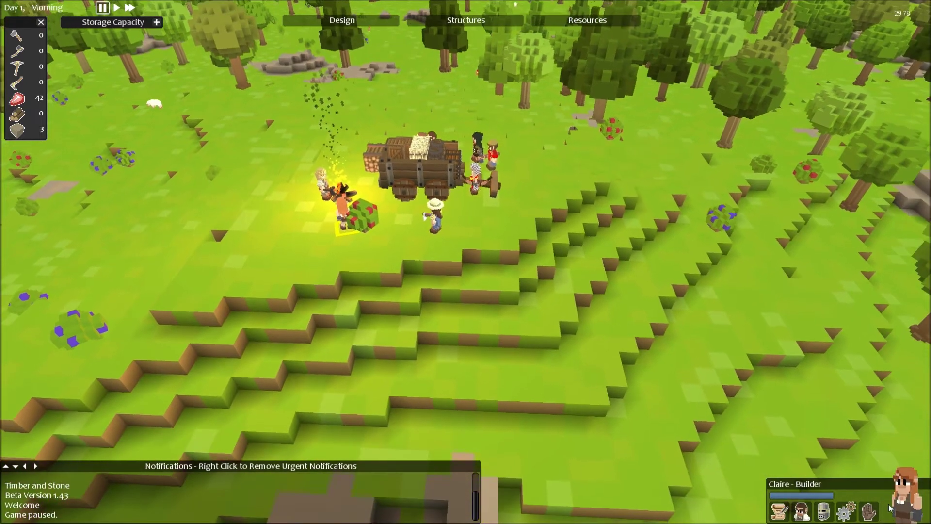
{"action": "left_click", "coordinate": [801, 511]}
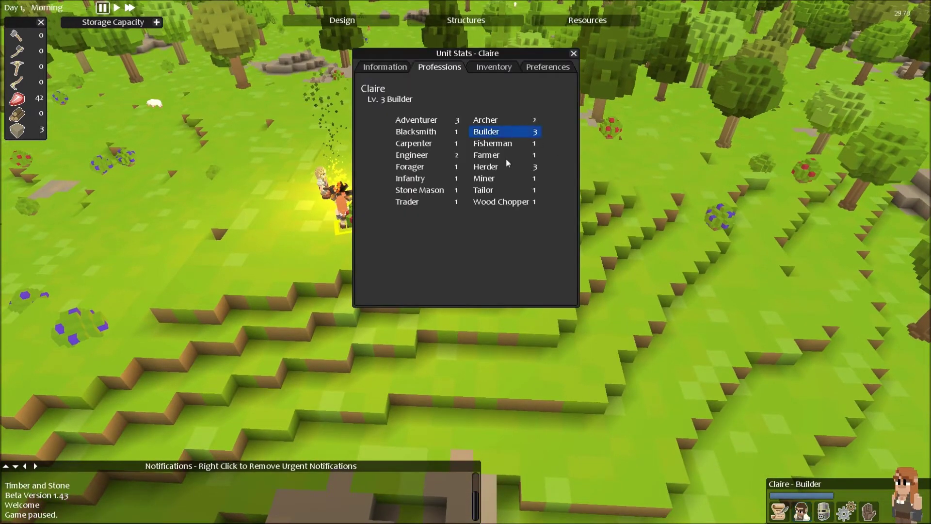
{"action": "left_click", "coordinate": [575, 53]}
{"action": "scroll", "coordinate": [696, 192], "scroll_direction": "up", "scroll_amount": 3}
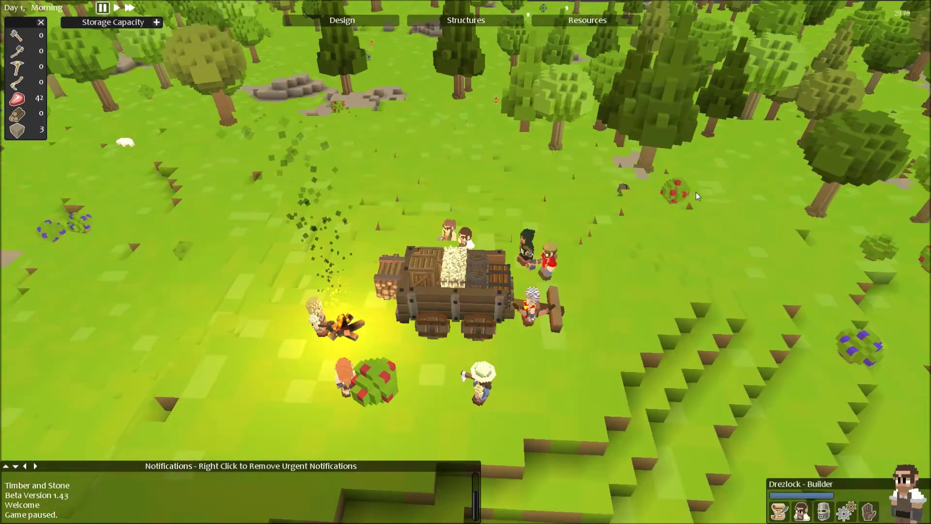
Step: Change Claire's profession from Builder to Carpenter
{"action": "key", "text": "Tab"}
{"action": "key", "text": "Tab"}
{"action": "key", "text": "Tab"}
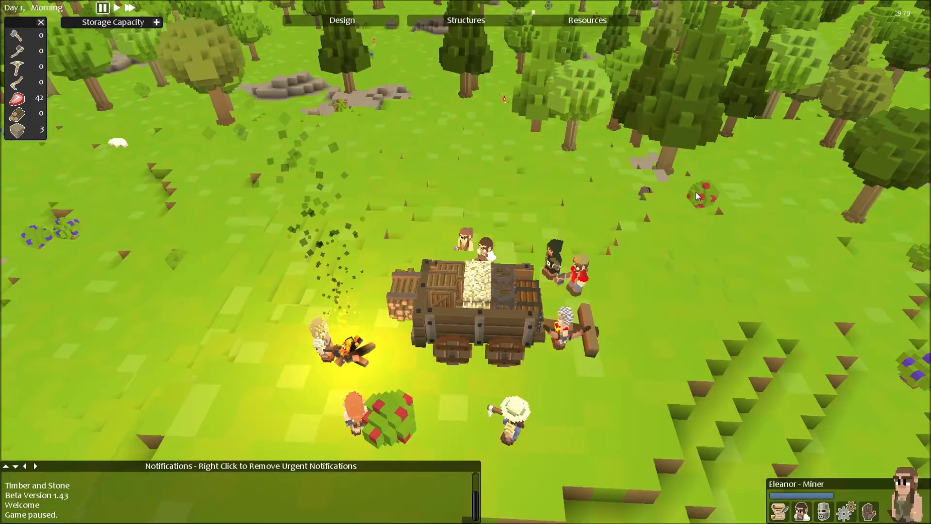
{"action": "key", "text": "Tab"}
{"action": "key", "text": "Tab"}
{"action": "key", "text": "Tab"}
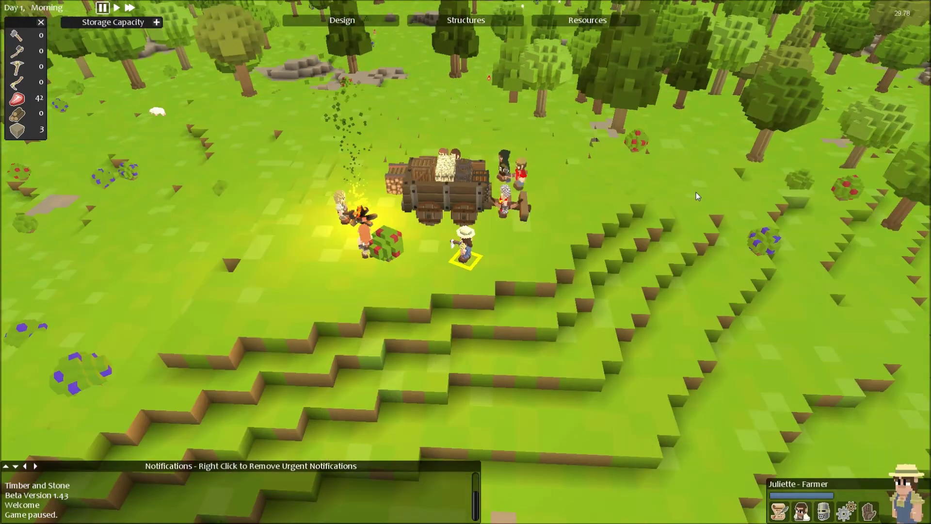
{"action": "key", "text": "Tab"}
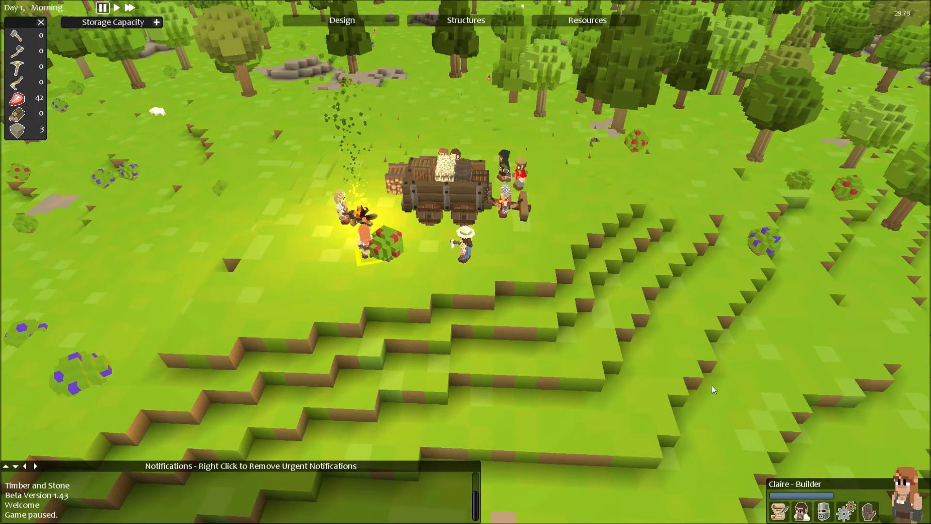
{"action": "left_click", "coordinate": [801, 511]}
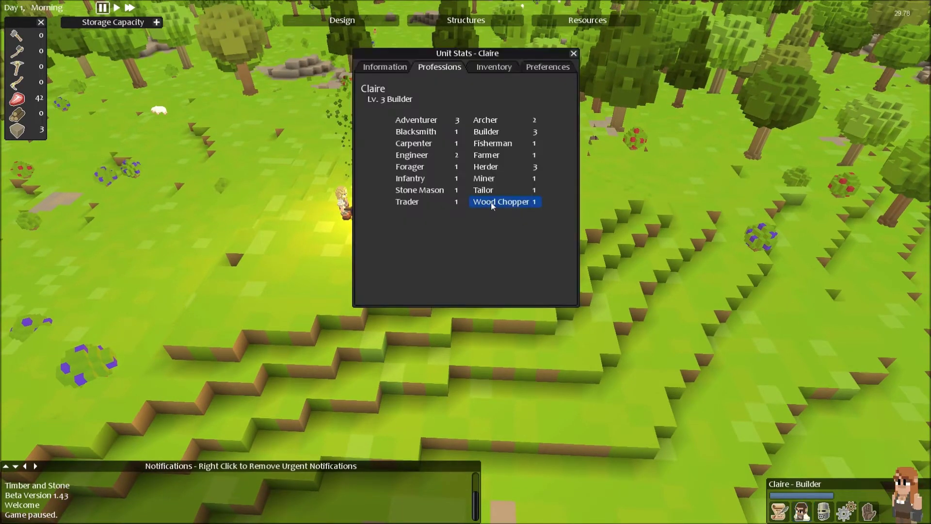
{"action": "left_click", "coordinate": [430, 145]}
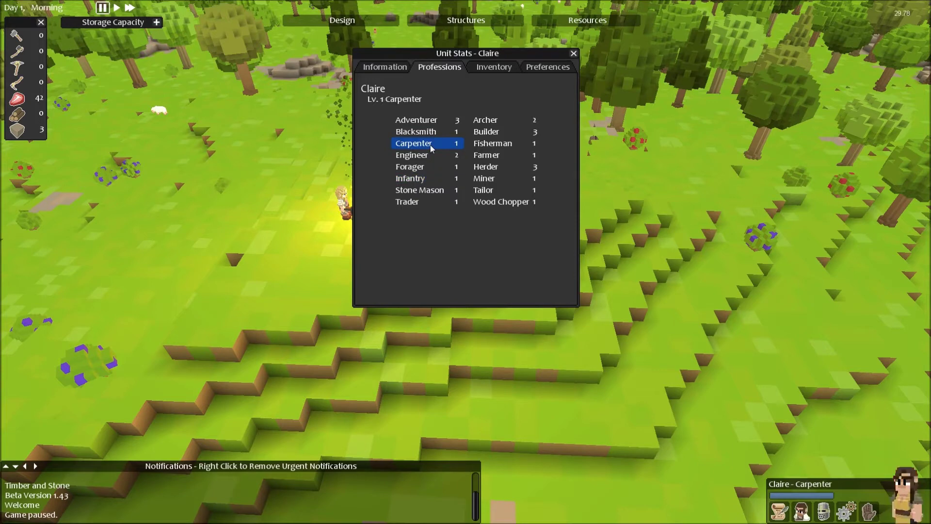
{"action": "key", "text": "Escape"}
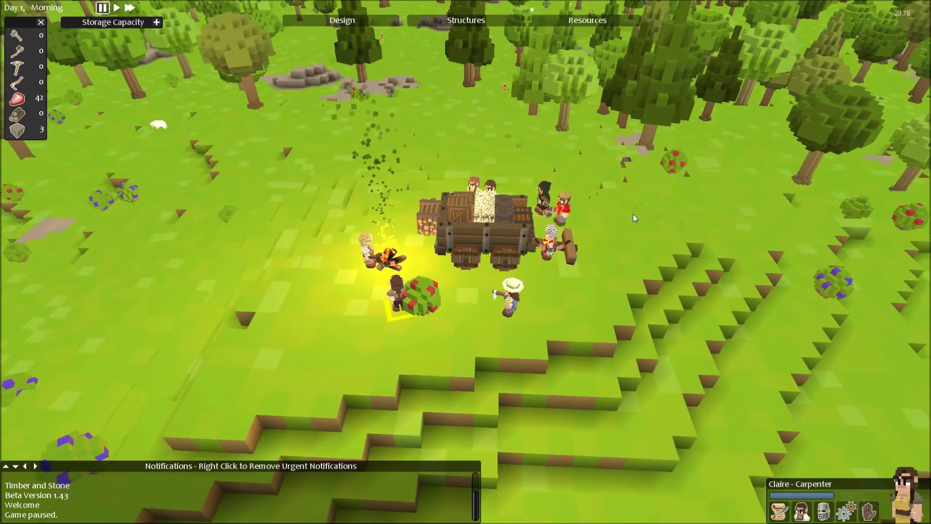
Step: Resume the game and look around the wagon, selecting a nearby builder
{"action": "key", "text": "space"}
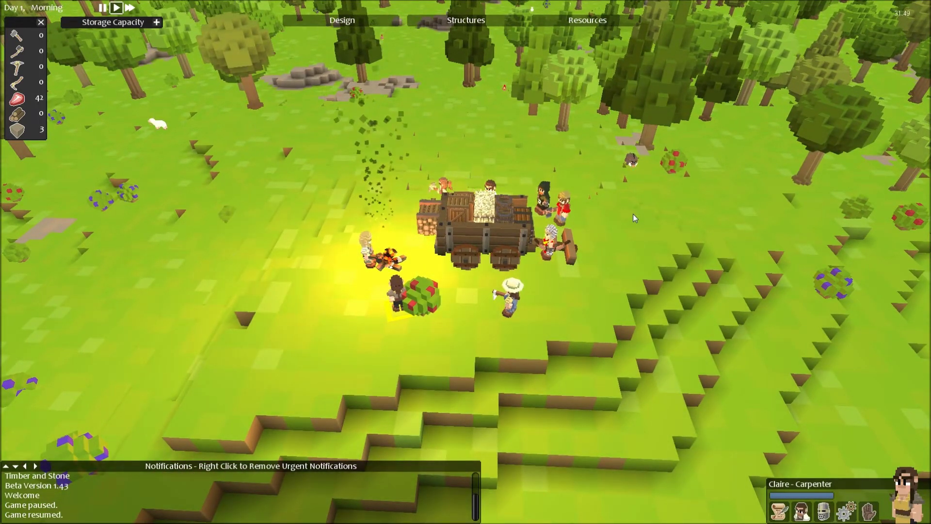
{"action": "scroll", "coordinate": [614, 229], "scroll_direction": "down", "scroll_amount": 5}
{"action": "scroll", "coordinate": [614, 229], "scroll_direction": "up", "scroll_amount": 1}
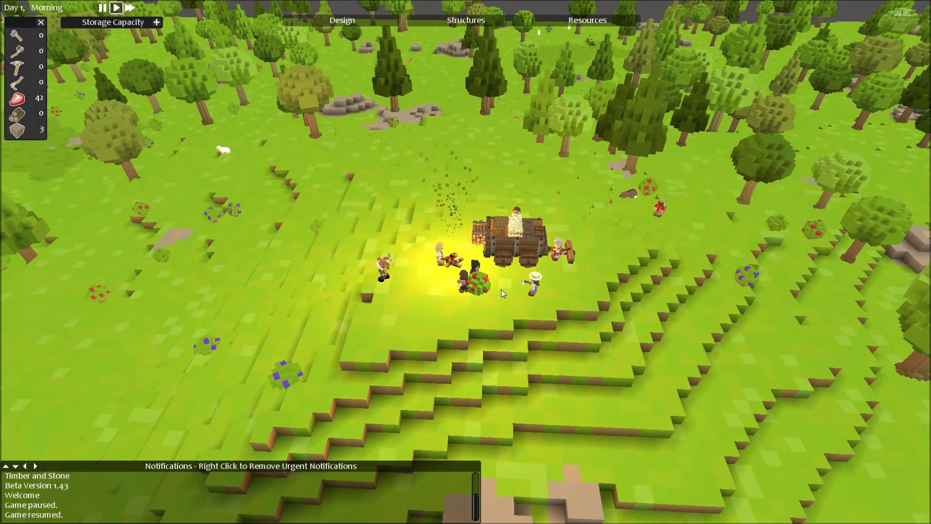
{"action": "key", "text": "w"}
{"action": "key", "text": "d"}
{"action": "key", "text": "e"}
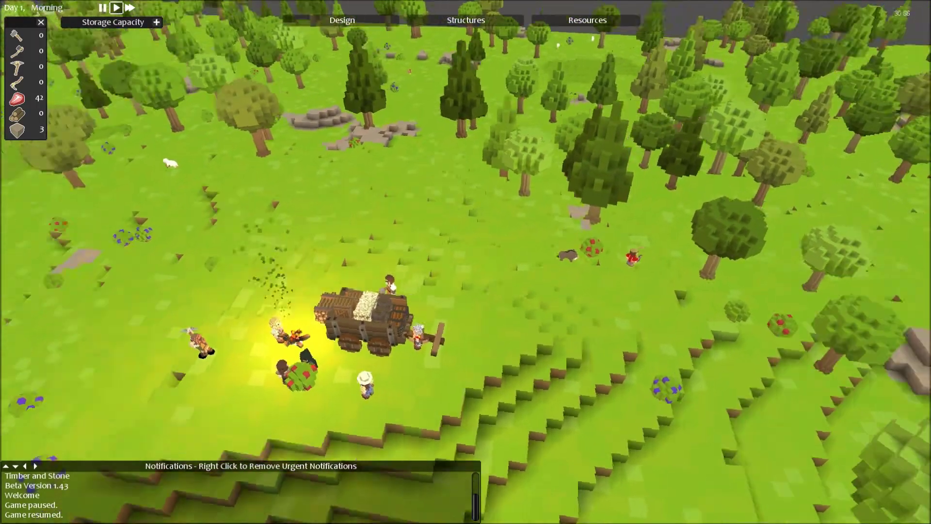
{"action": "left_click", "coordinate": [465, 261]}
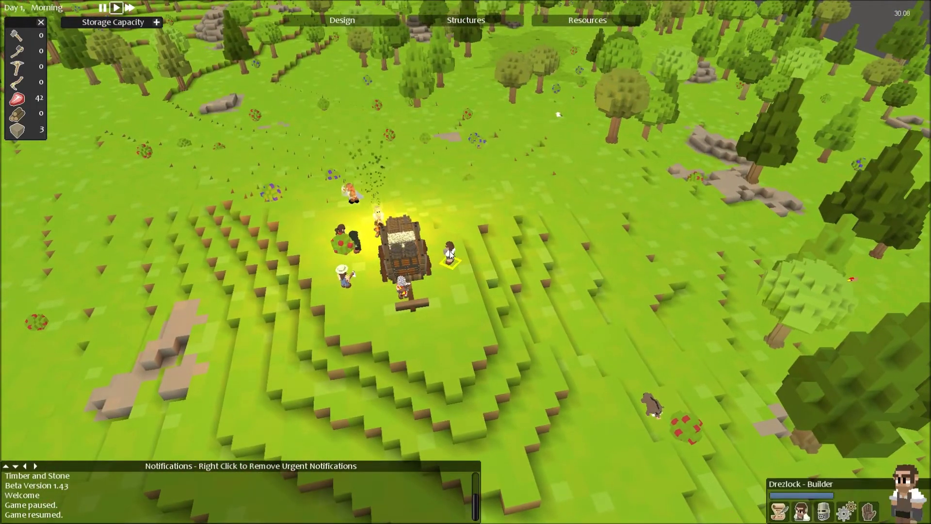
{"action": "scroll", "coordinate": [452, 254], "scroll_direction": "up", "scroll_amount": 5}
{"action": "key", "text": "e"}
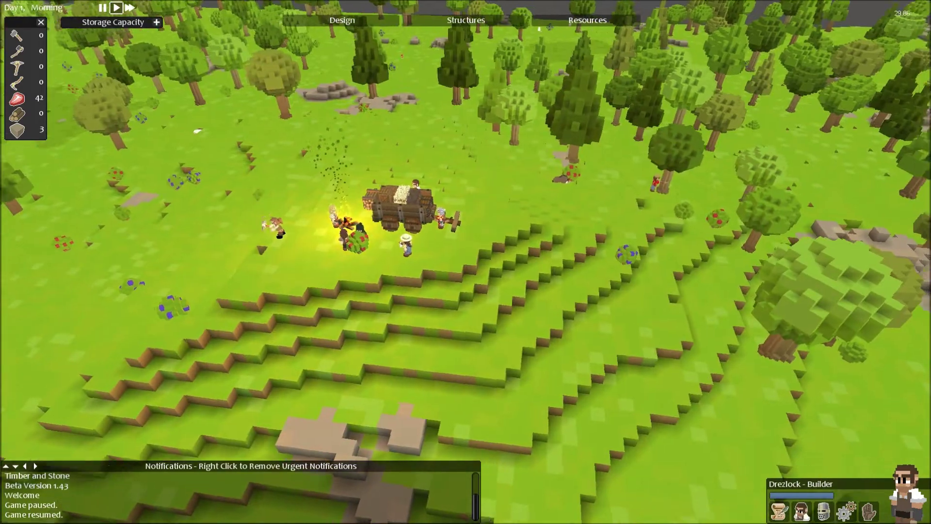
{"action": "key", "text": "a"}
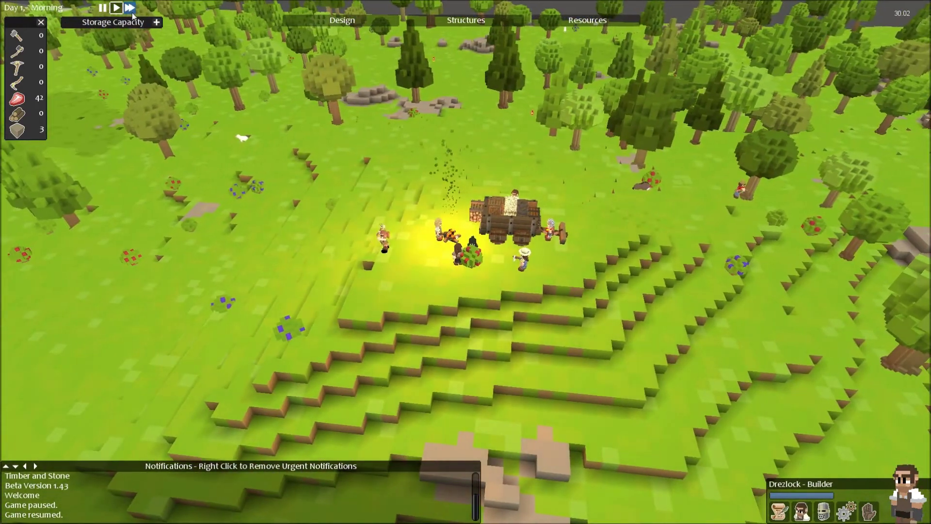
Step: Run the game at double speed while panning across the camp
{"action": "left_click", "coordinate": [129, 8]}
{"action": "key", "text": "d"}
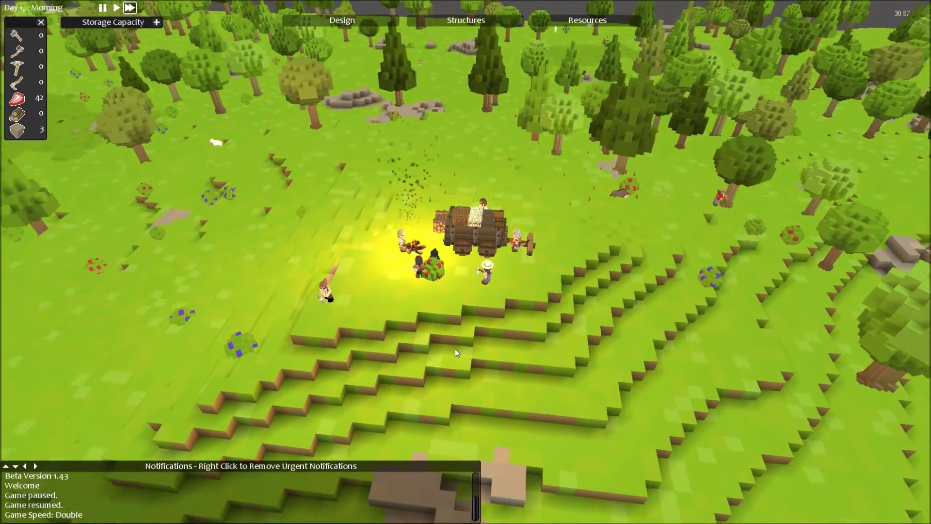
{"action": "key", "text": "s"}
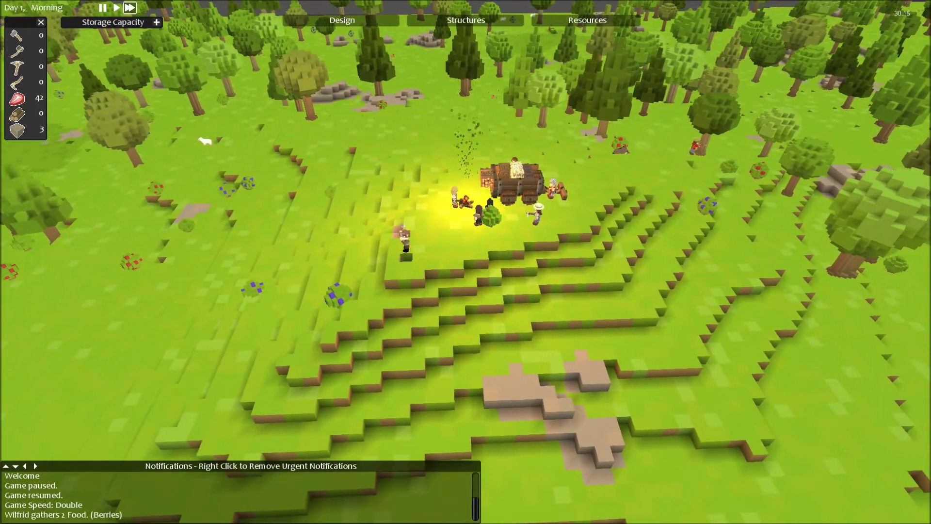
{"action": "key", "text": "d"}
{"action": "key", "text": "w"}
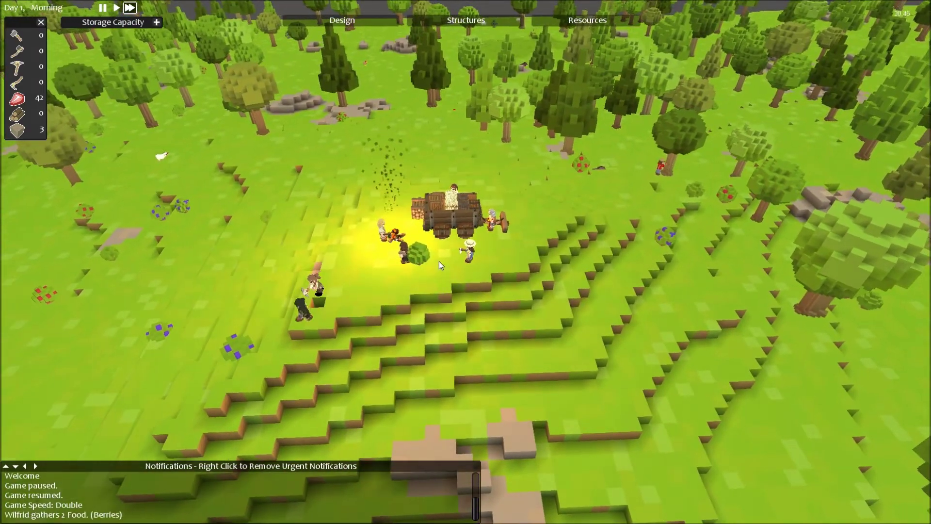
{"action": "key", "text": "w"}
{"action": "key", "text": "d"}
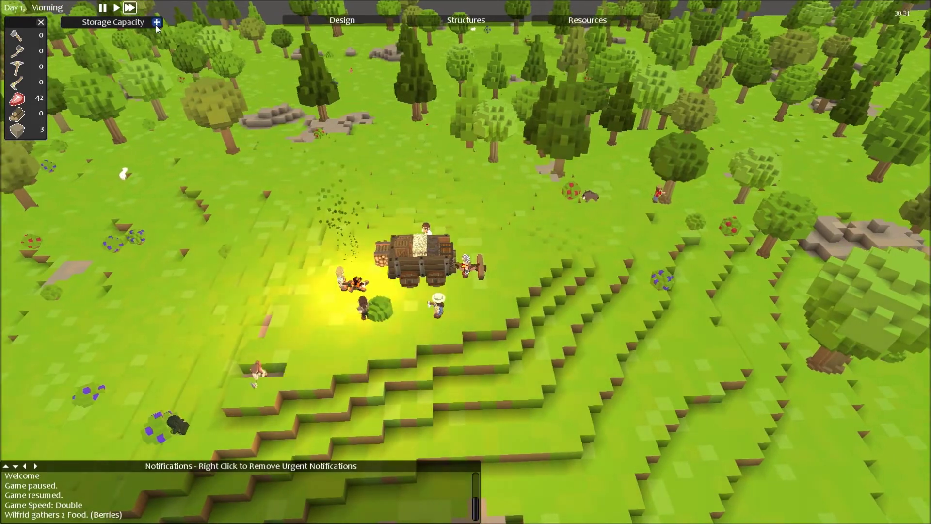
Step: Mark a strip of hillside below the camp for digging
{"action": "left_click", "coordinate": [156, 22]}
{"action": "scroll", "coordinate": [330, 161], "scroll_direction": "down", "scroll_amount": 5}
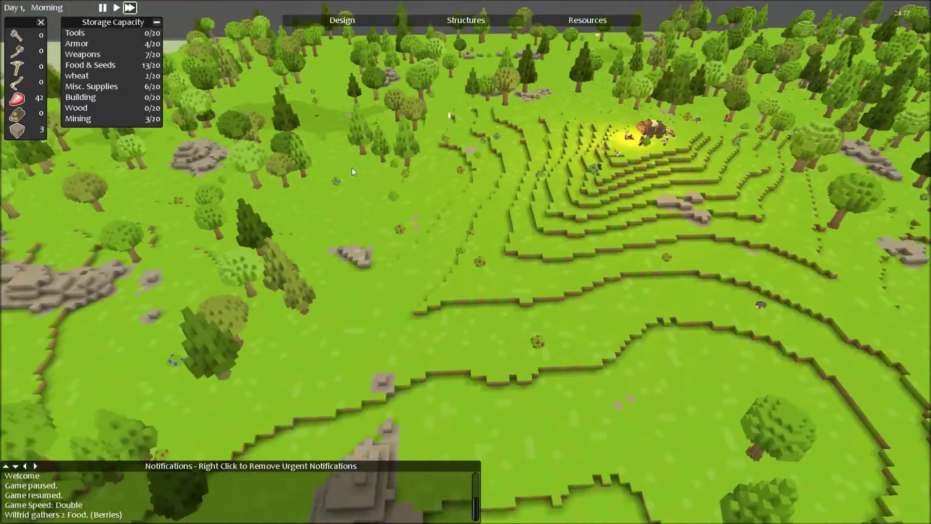
{"action": "key", "text": "s"}
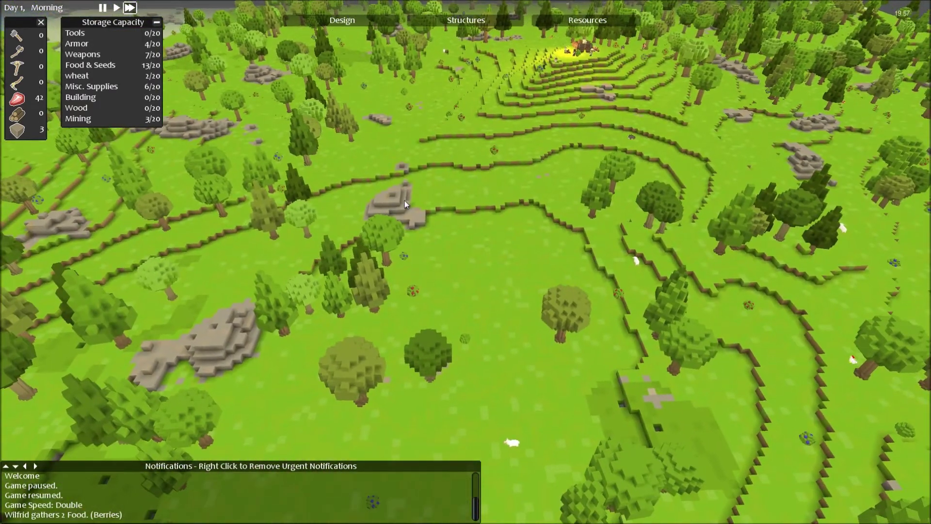
{"action": "scroll", "coordinate": [404, 202], "scroll_direction": "up", "scroll_amount": 2}
{"action": "scroll", "coordinate": [404, 201], "scroll_direction": "up", "scroll_amount": 2}
{"action": "scroll", "coordinate": [404, 202], "scroll_direction": "up", "scroll_amount": 2}
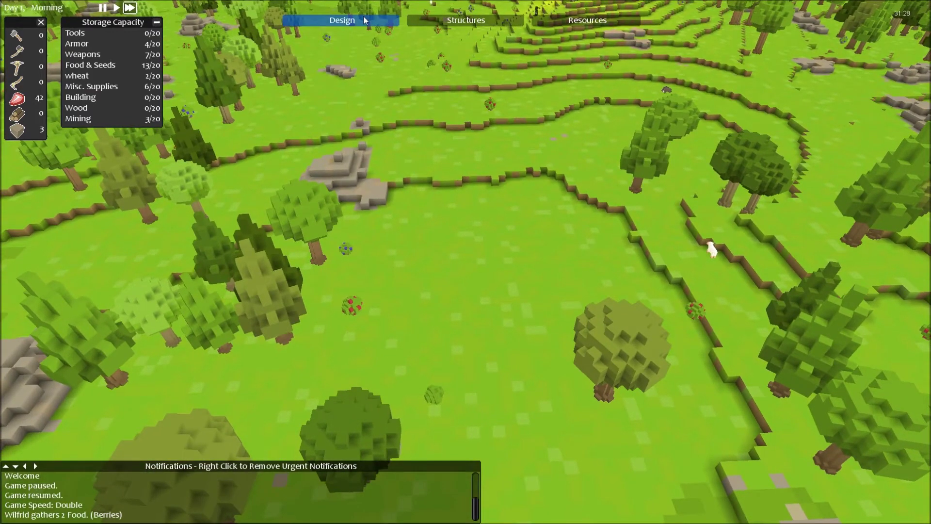
{"action": "left_click", "coordinate": [364, 20]}
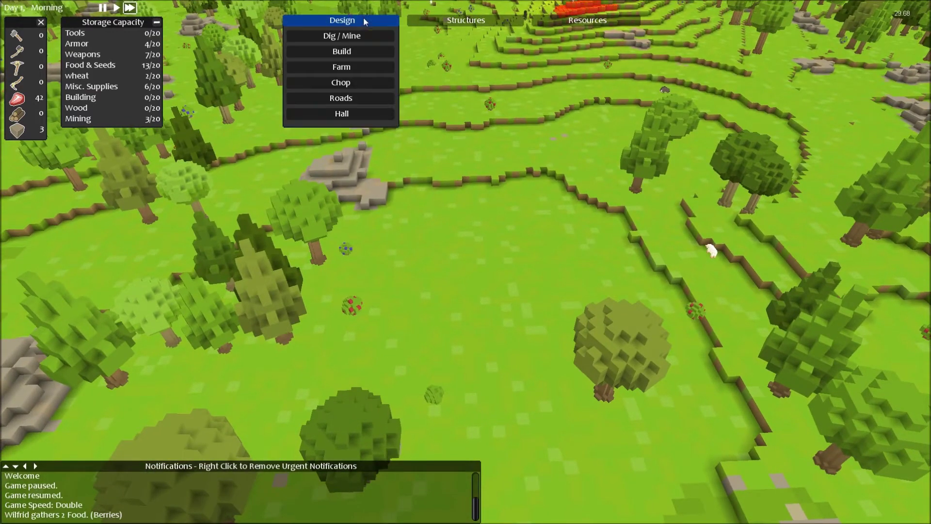
{"action": "key", "text": "w"}
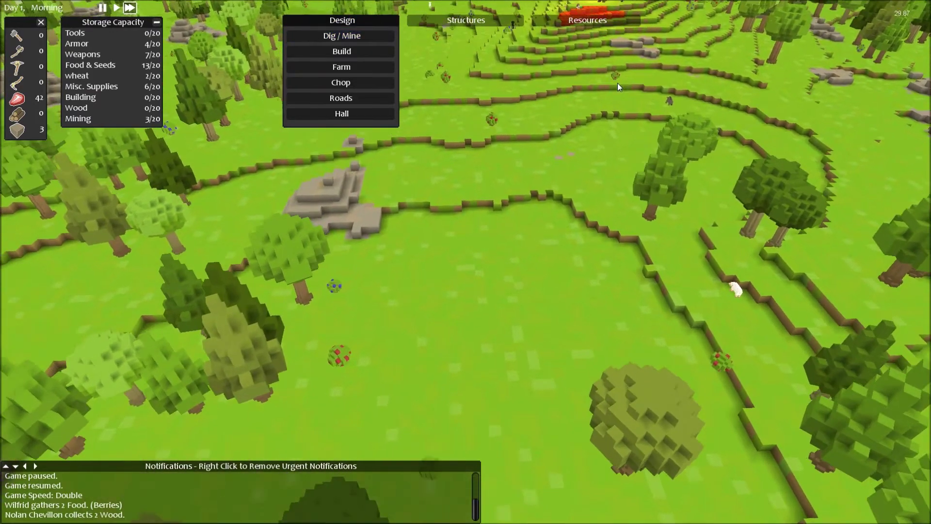
{"action": "key", "text": "w"}
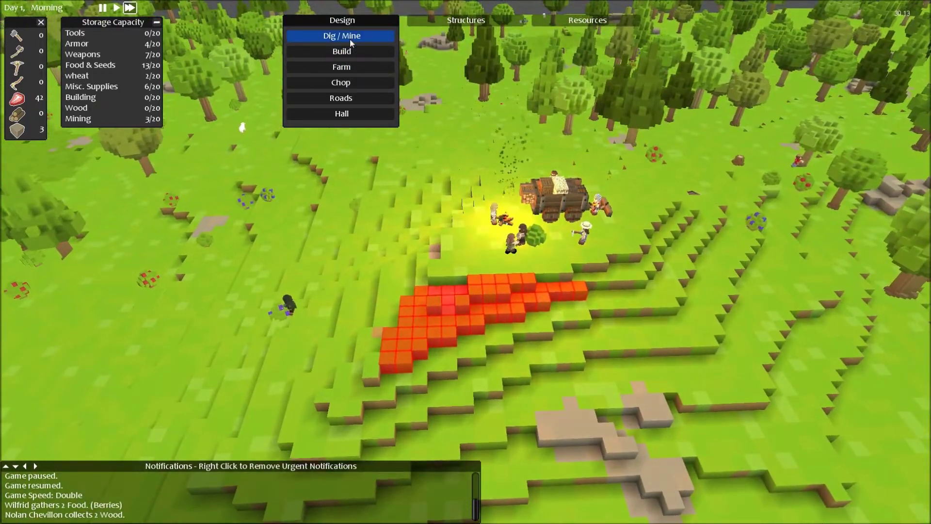
{"action": "left_click", "coordinate": [350, 36]}
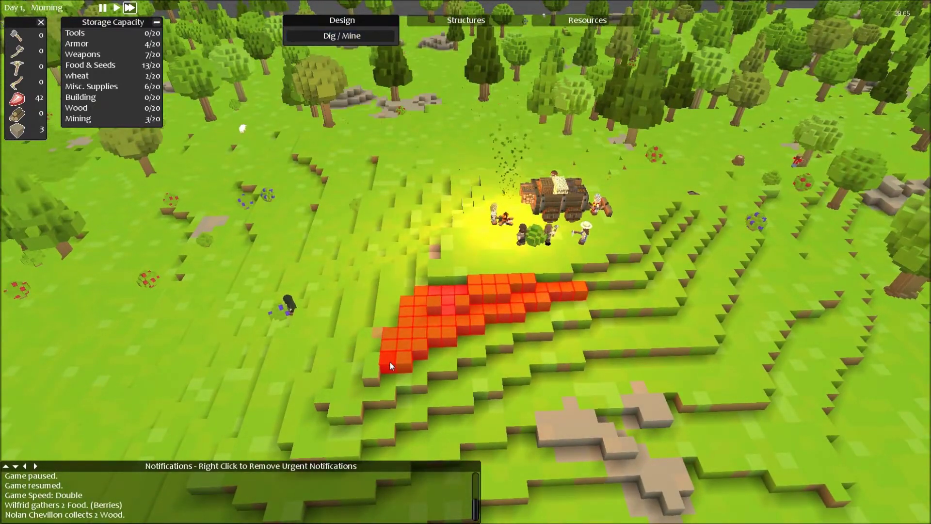
{"action": "left_click_drag", "start_coordinate": [389, 360], "coordinate": [574, 295]}
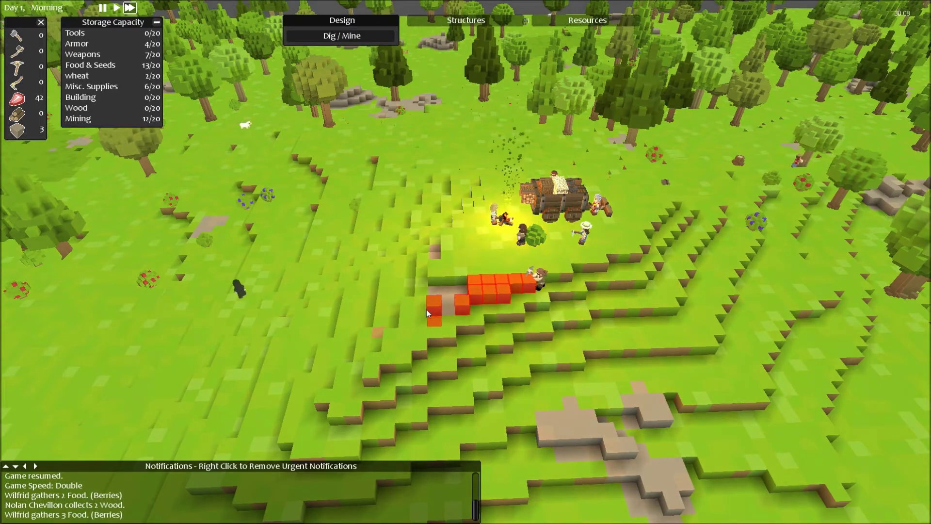
Step: Mark a large 20 by 20 square of meadow for digging
{"action": "key", "text": "a"}
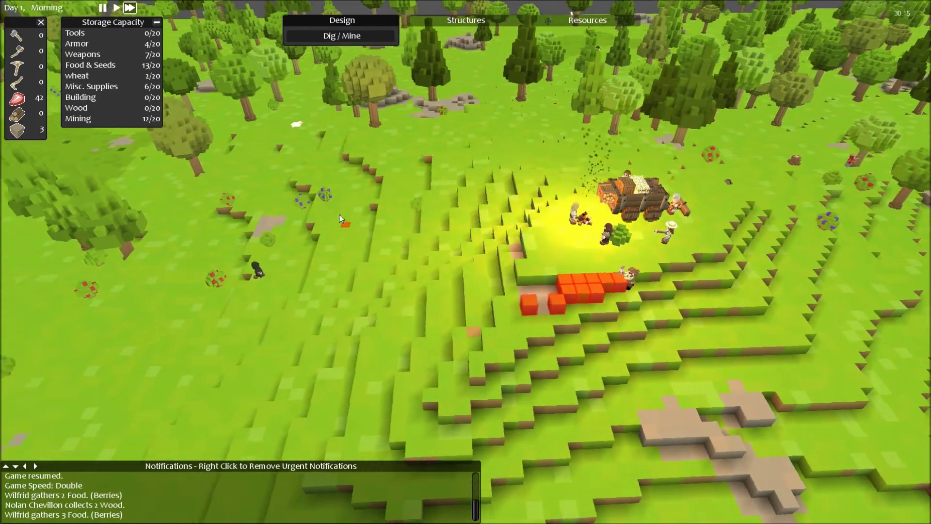
{"action": "key", "text": "s"}
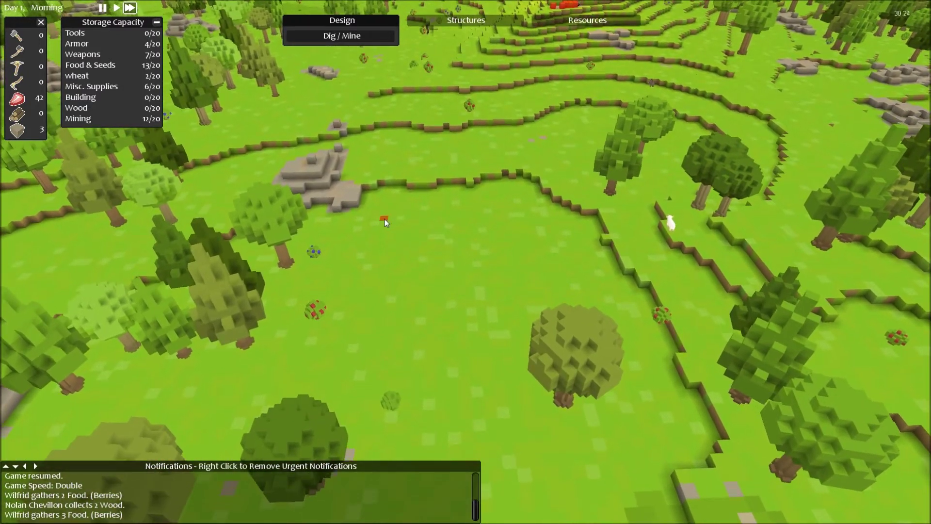
{"action": "left_click_drag", "start_coordinate": [385, 216], "coordinate": [566, 328]}
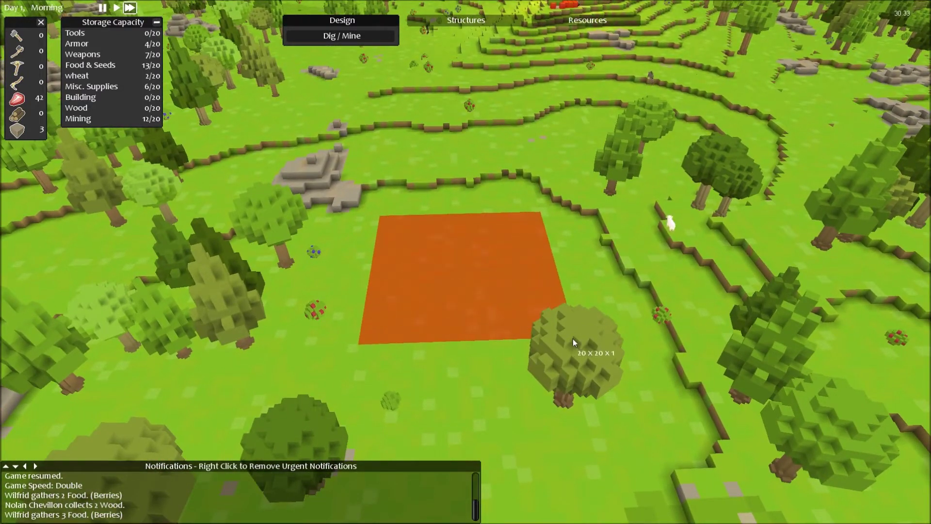
{"action": "left_click_drag", "start_coordinate": [600, 351], "coordinate": [601, 349]}
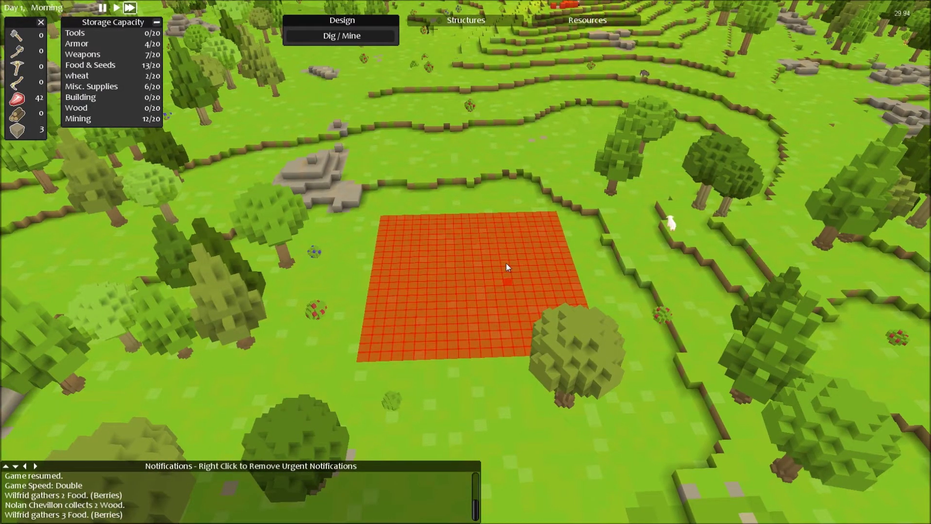
{"action": "key", "text": "w"}
{"action": "key", "text": "w"}
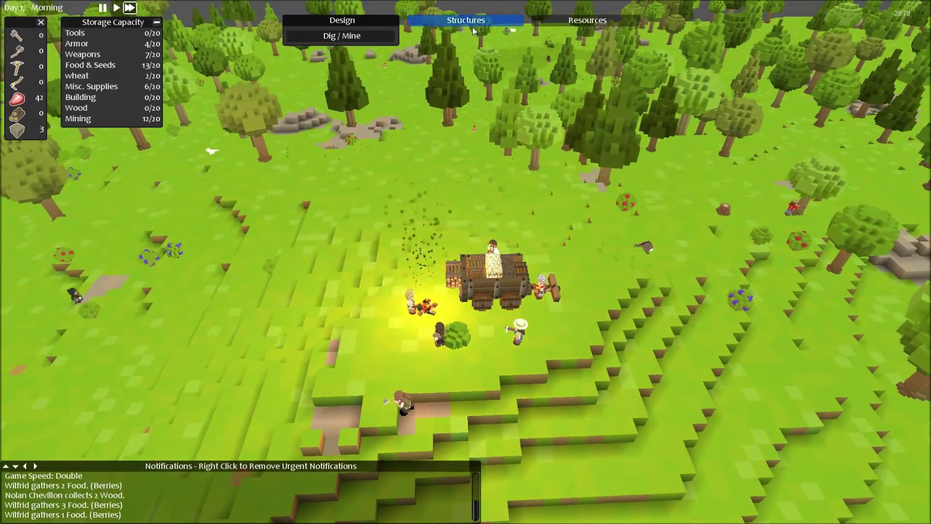
Step: Browse the Structures workshop list, then dismiss it
{"action": "left_click", "coordinate": [466, 20]}
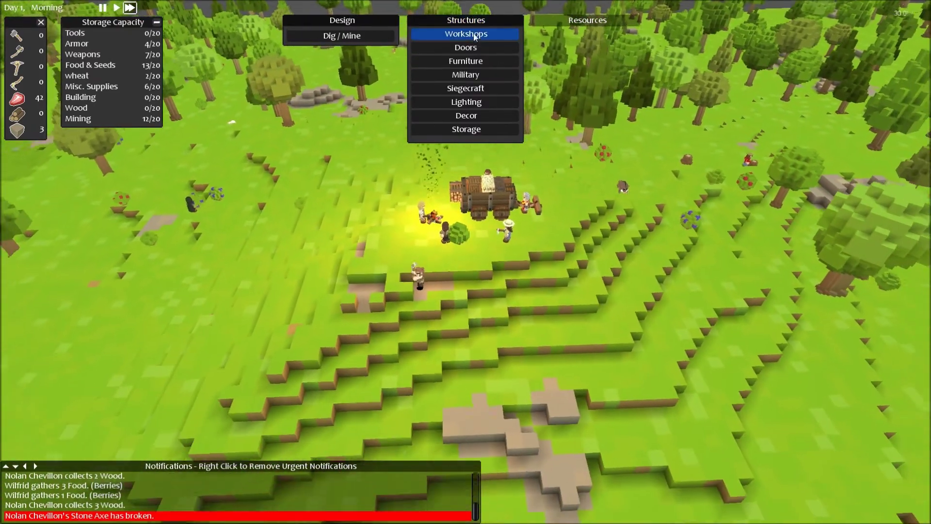
{"action": "left_click", "coordinate": [466, 33]}
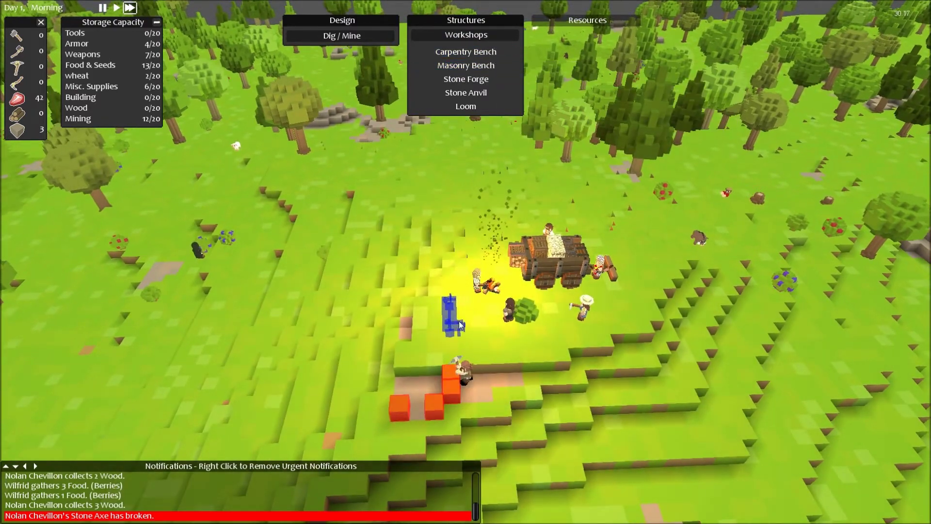
{"action": "key", "text": "d"}
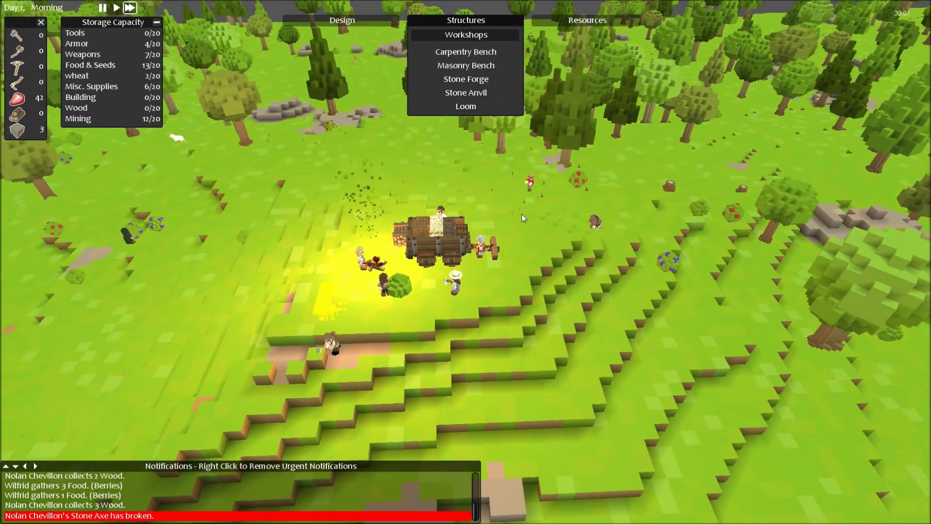
{"action": "right_click", "coordinate": [522, 218]}
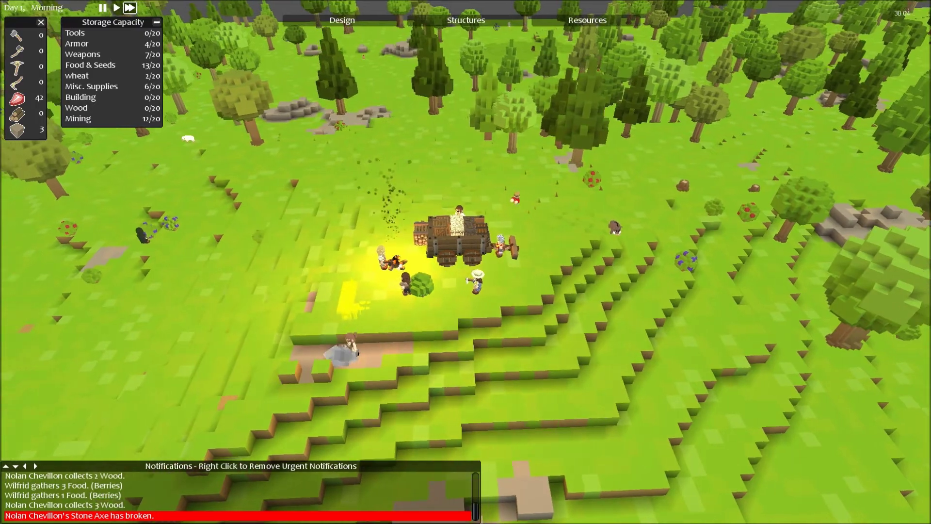
{"action": "scroll", "coordinate": [316, 233], "scroll_direction": "up", "scroll_amount": 3}
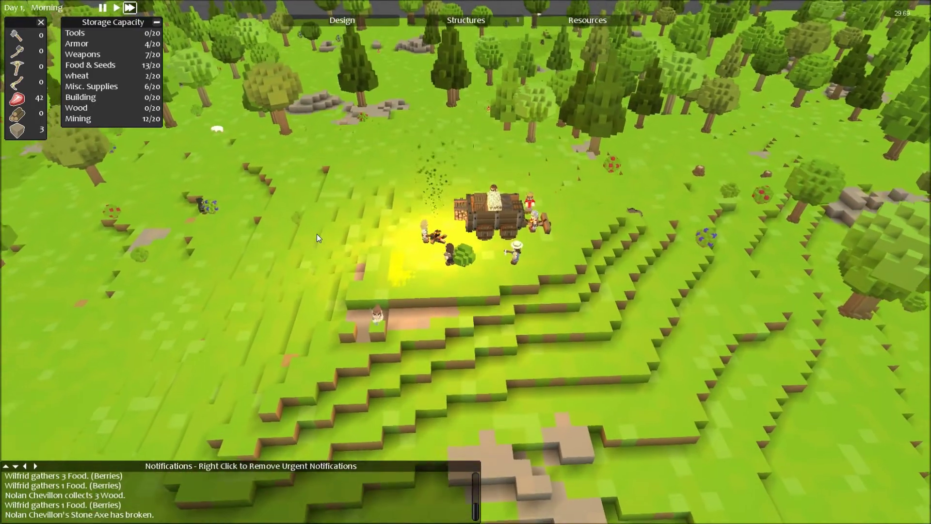
Step: Pause, mark ledge blocks for digging, and bring up the Resources overview
{"action": "key", "text": "space"}
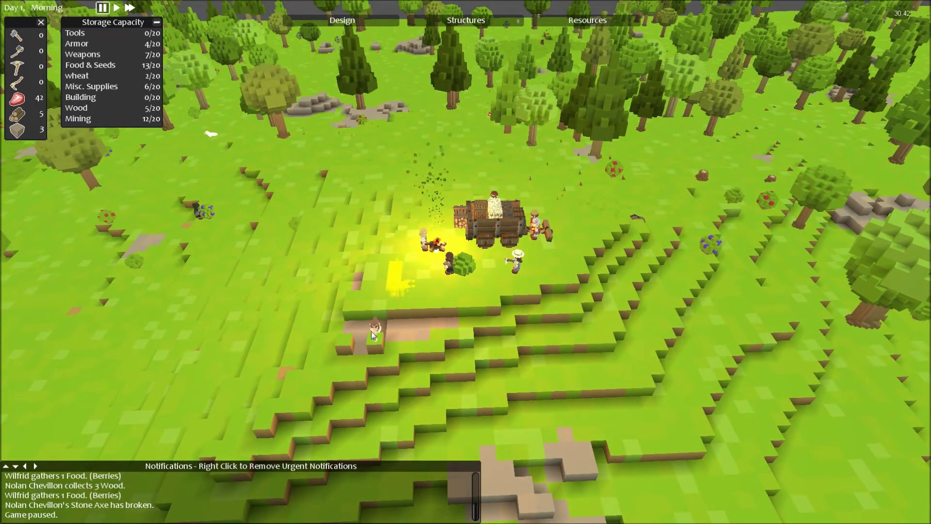
{"action": "left_click", "coordinate": [355, 22]}
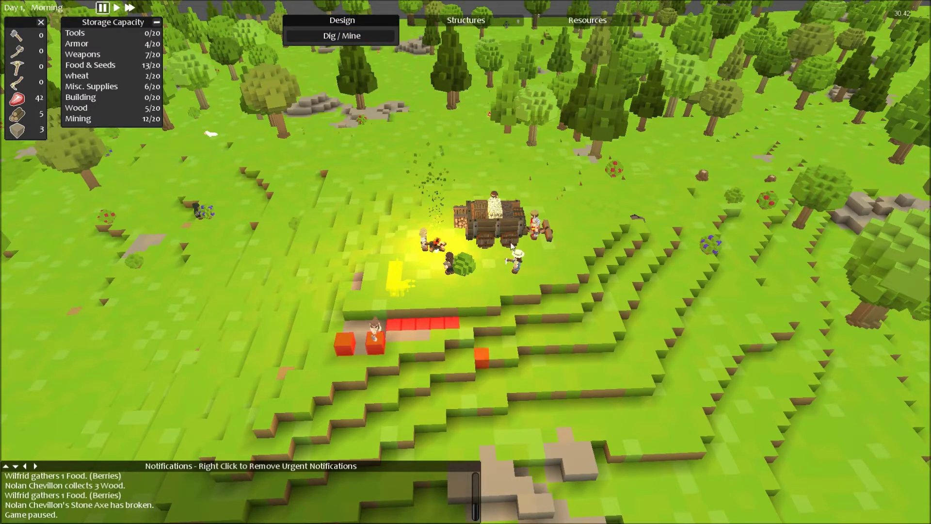
{"action": "key", "text": "r"}
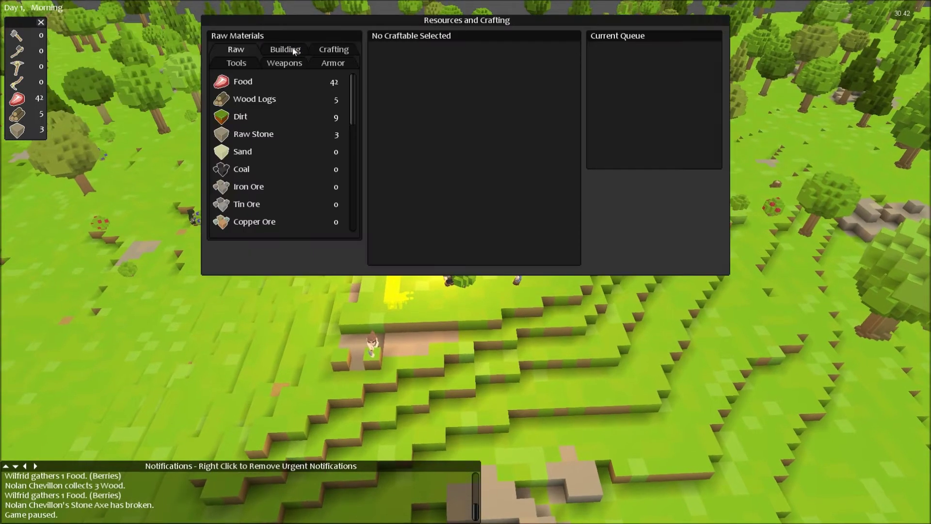
Step: Queue a Stone Hammer, Stone Axe and Stone Pickaxe from Tools, then resume play
{"action": "left_click", "coordinate": [236, 62]}
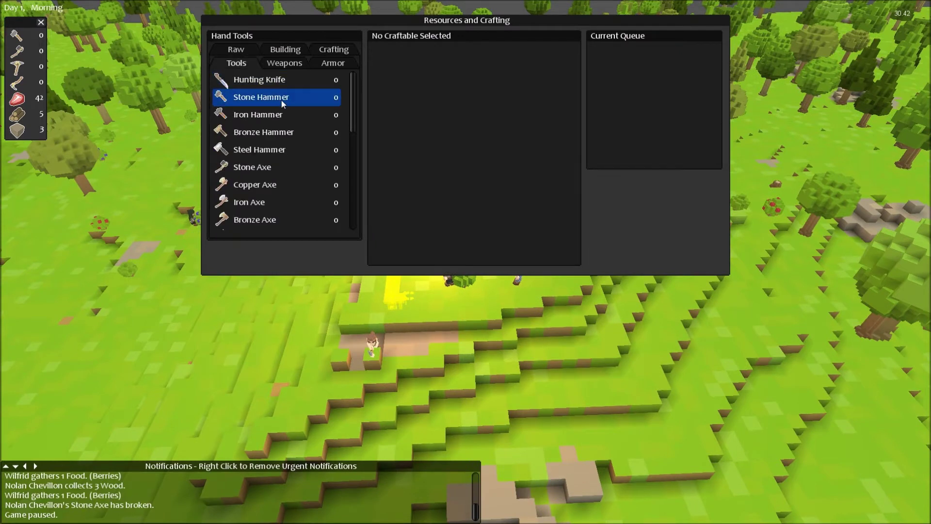
{"action": "left_click", "coordinate": [282, 100]}
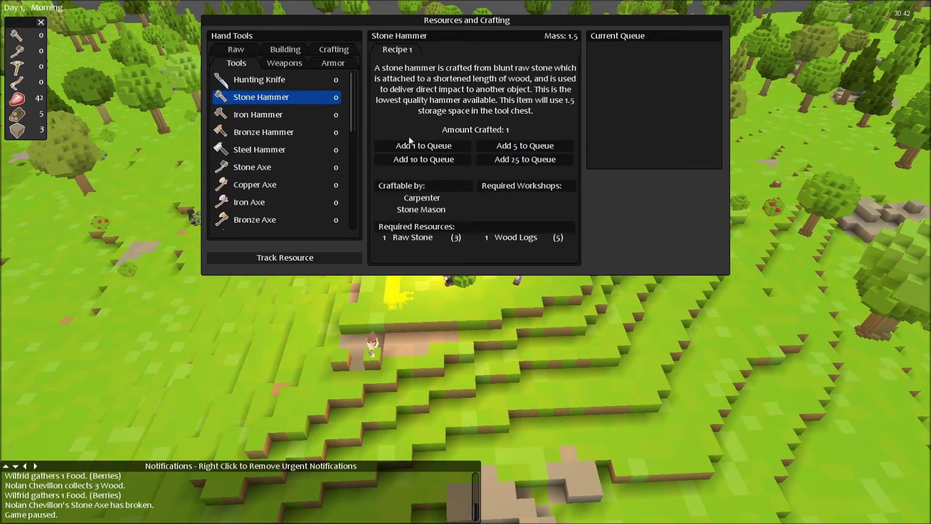
{"action": "left_click", "coordinate": [269, 168]}
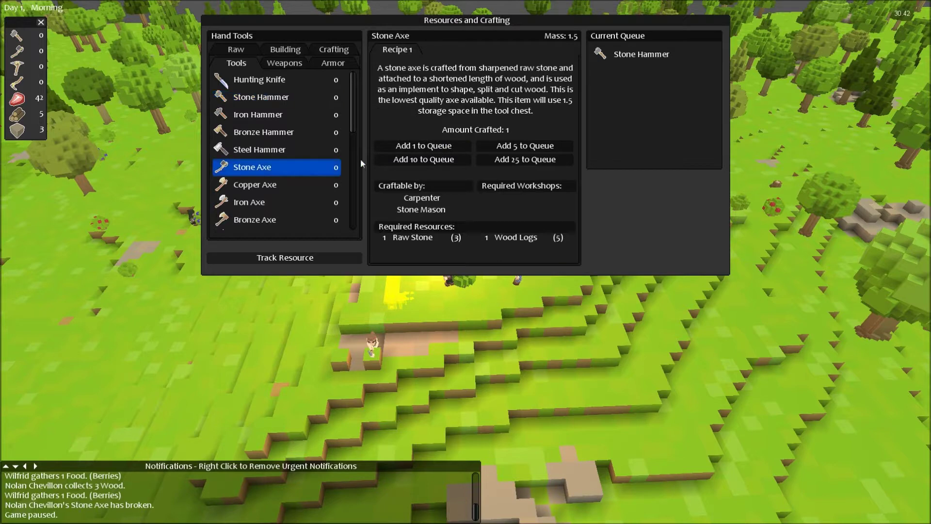
{"action": "scroll", "coordinate": [278, 167], "scroll_direction": "down", "scroll_amount": 2}
{"action": "scroll", "coordinate": [277, 162], "scroll_direction": "down", "scroll_amount": 2}
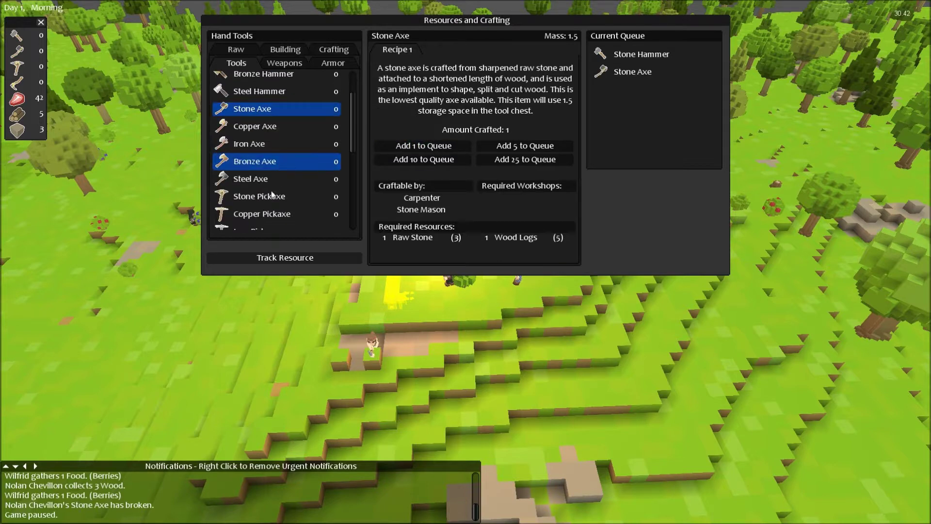
{"action": "left_click", "coordinate": [284, 197]}
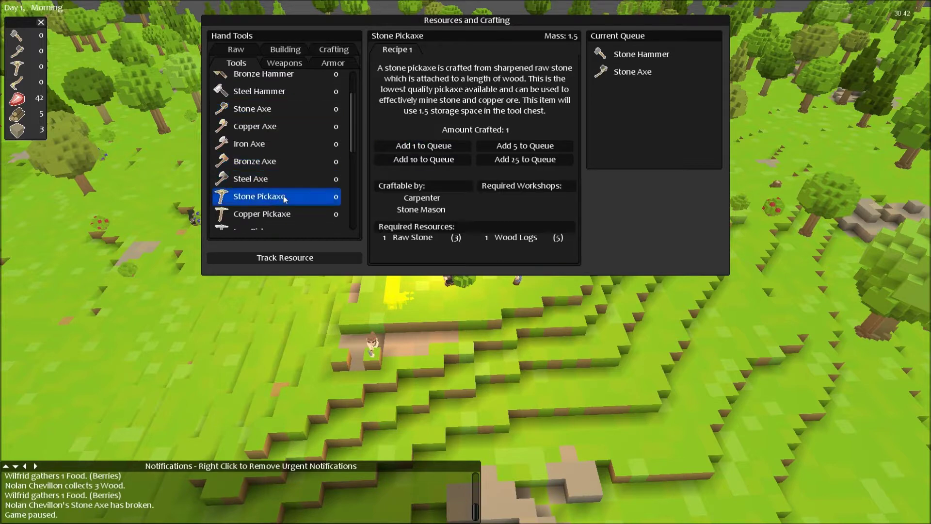
{"action": "left_click", "coordinate": [570, 304]}
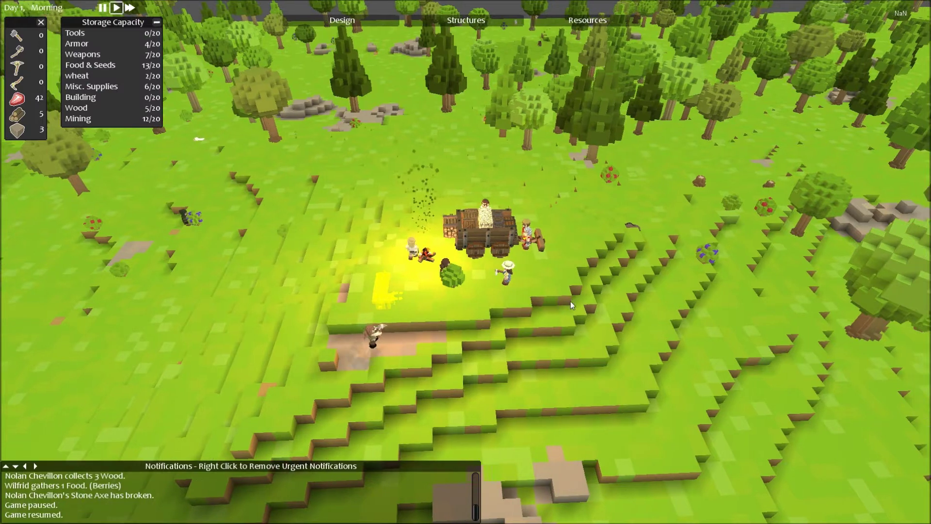
{"action": "key", "text": "d"}
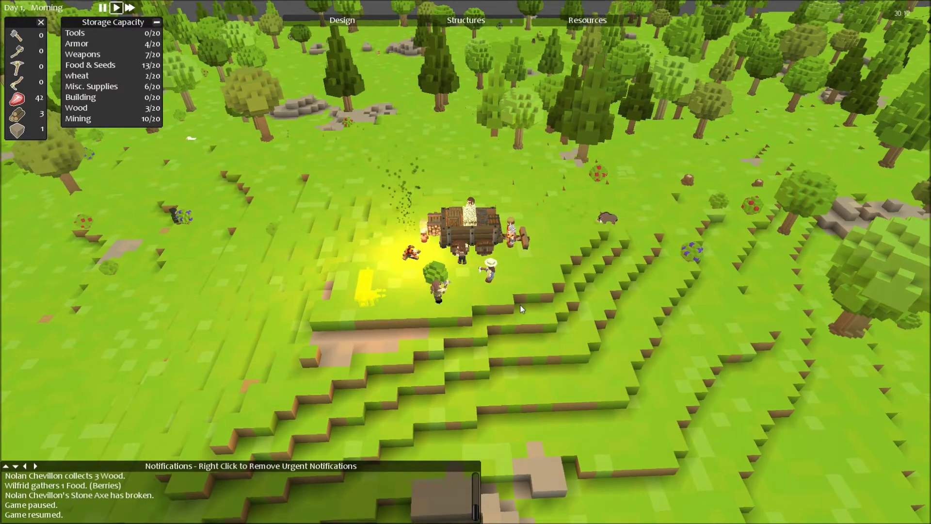
Step: Run the game at double speed until the three stone tools are crafted, then pause
{"action": "key", "text": "s"}
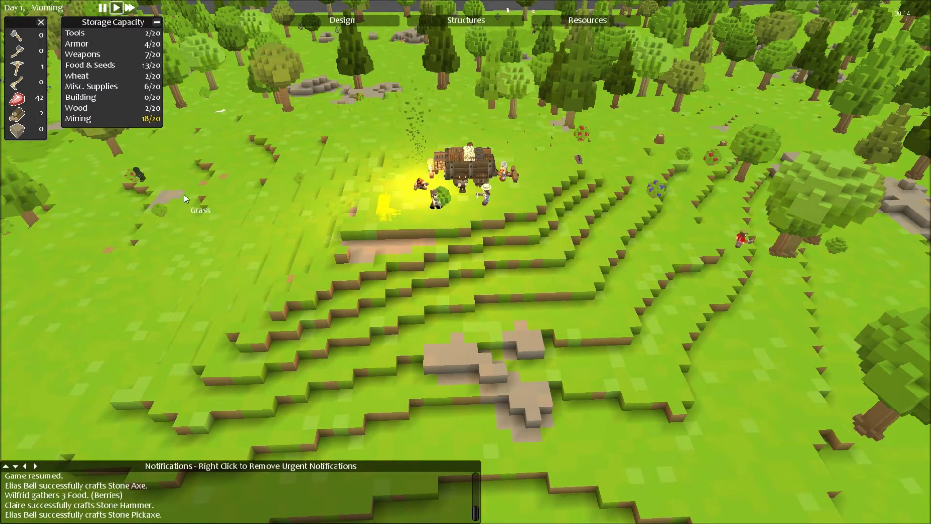
{"action": "scroll", "coordinate": [248, 98], "scroll_direction": "up", "scroll_amount": 2}
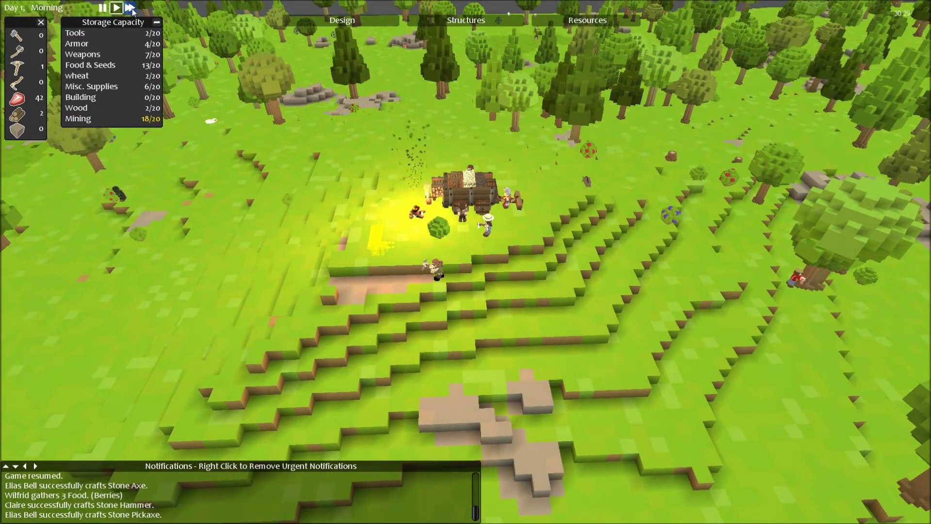
{"action": "left_click", "coordinate": [131, 8]}
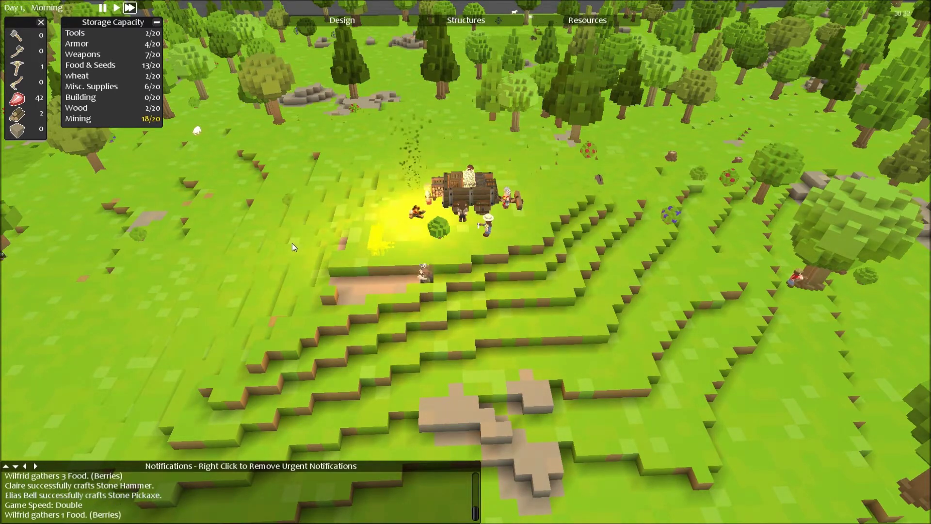
{"action": "key", "text": "space"}
Step: Check the Stone Hammer recipe in the crafting overview, then resume the game
{"action": "left_click", "coordinate": [594, 21]}
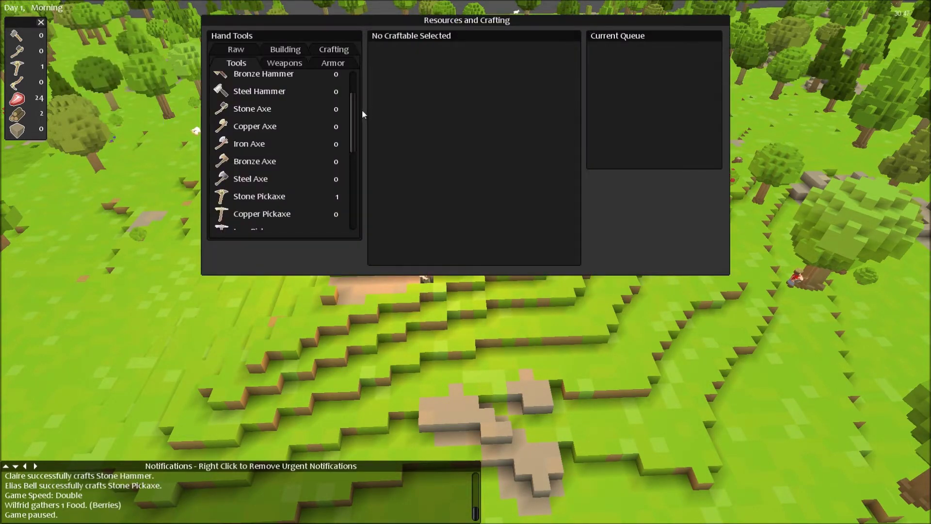
{"action": "scroll", "coordinate": [270, 76], "scroll_direction": "up", "scroll_amount": 3}
{"action": "left_click", "coordinate": [262, 97]}
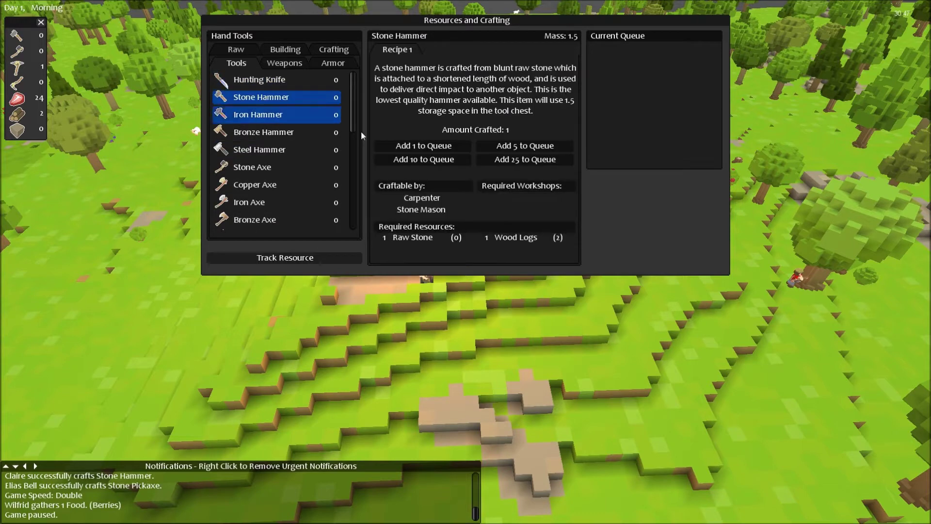
{"action": "key", "text": "Escape"}
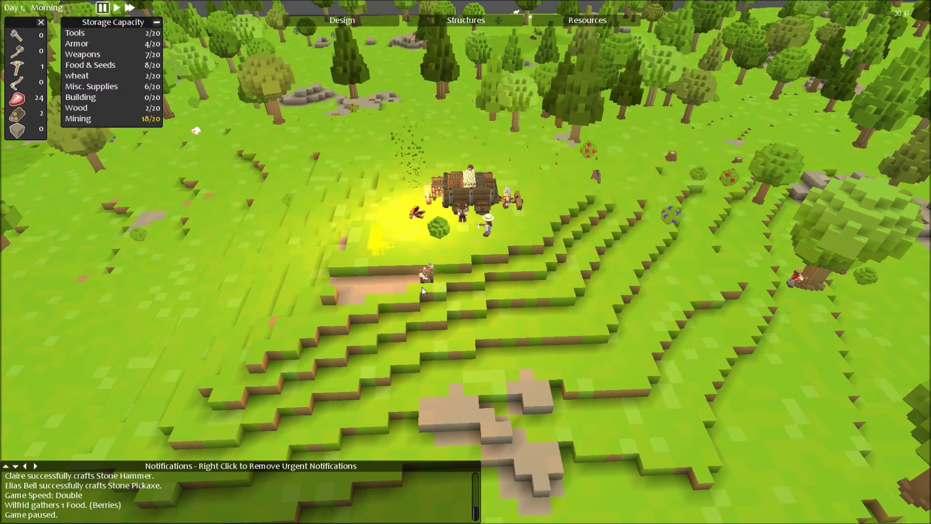
{"action": "key", "text": "space"}
{"action": "scroll", "coordinate": [429, 321], "scroll_direction": "up", "scroll_amount": 2}
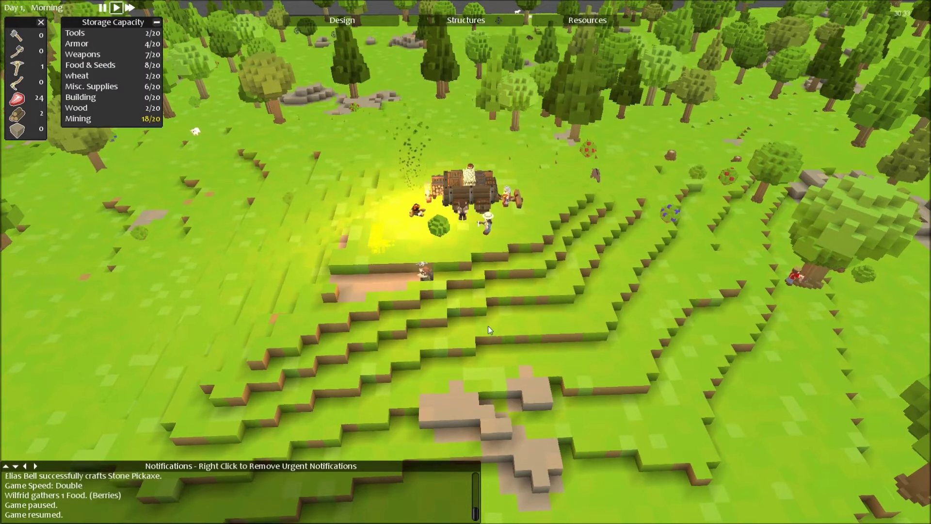
Step: Mark the stone patch below the camp for digging and switch to double speed
{"action": "left_click", "coordinate": [359, 18]}
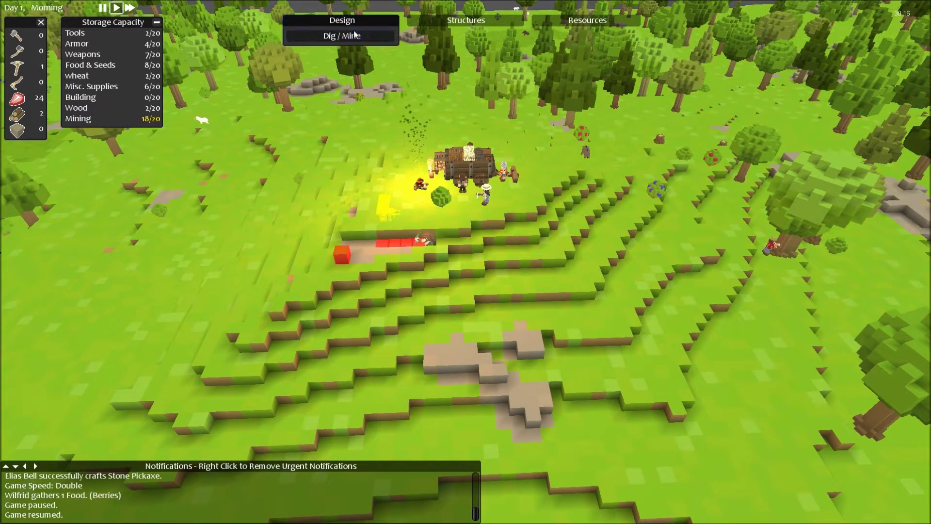
{"action": "left_click", "coordinate": [363, 67]}
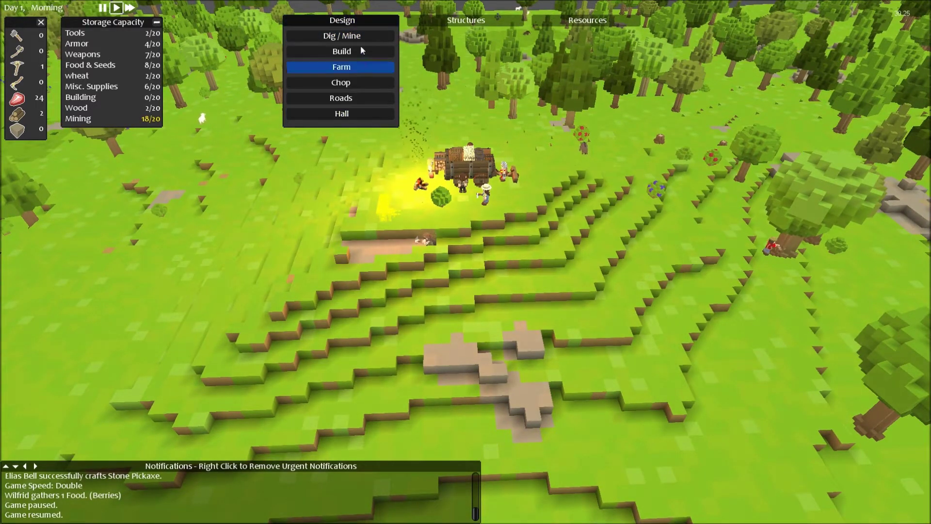
{"action": "mouse_move", "coordinate": [429, 350]}
{"action": "left_mouse_down"}
{"action": "mouse_move", "coordinate": [513, 376]}
{"action": "mouse_move", "coordinate": [549, 375]}
{"action": "left_mouse_up"}
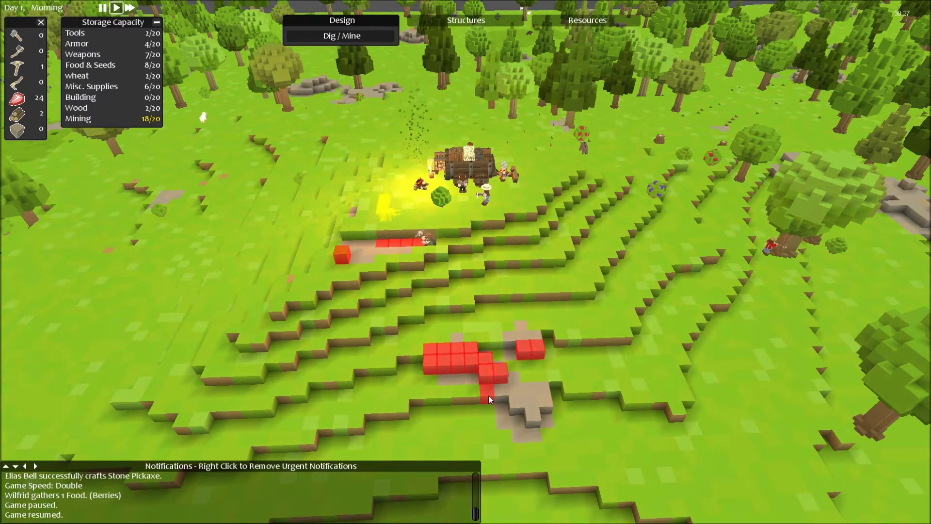
{"action": "left_click_drag", "start_coordinate": [488, 395], "coordinate": [555, 424]}
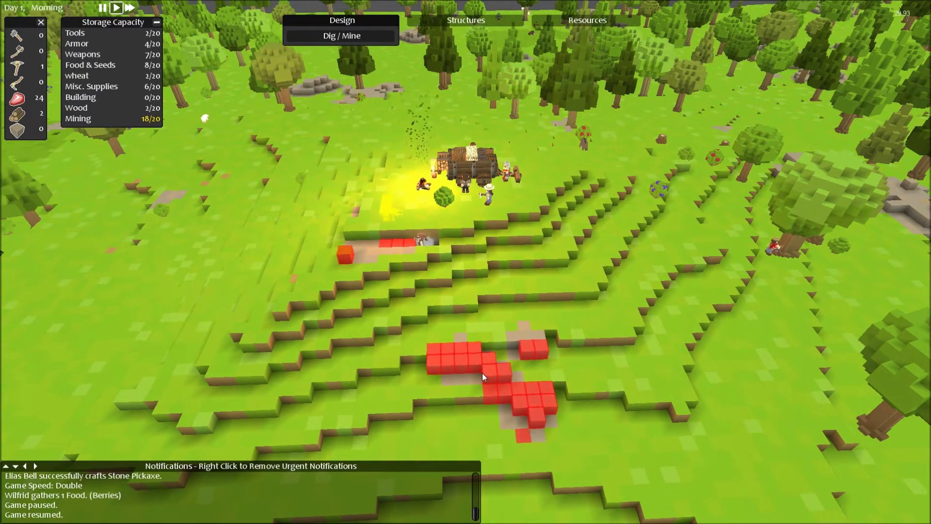
{"action": "key", "text": "w"}
{"action": "key", "text": "w"}
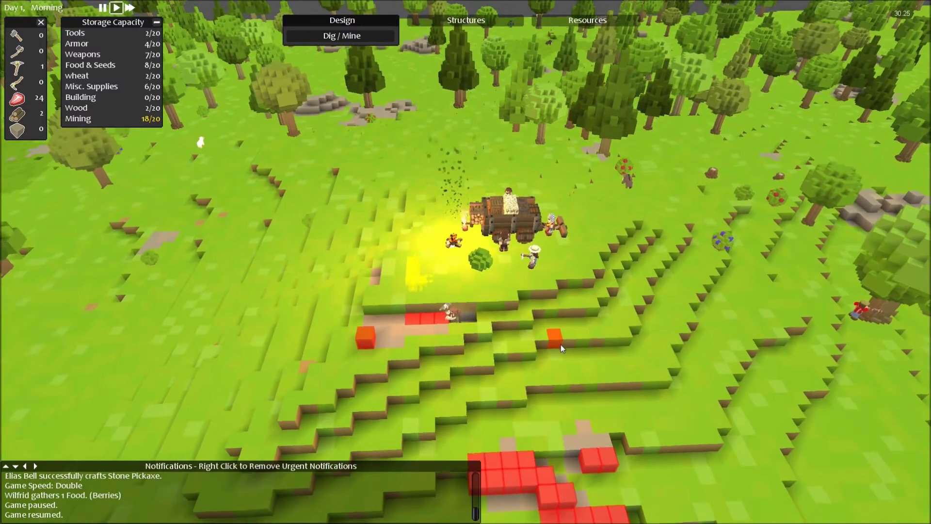
{"action": "key", "text": "d"}
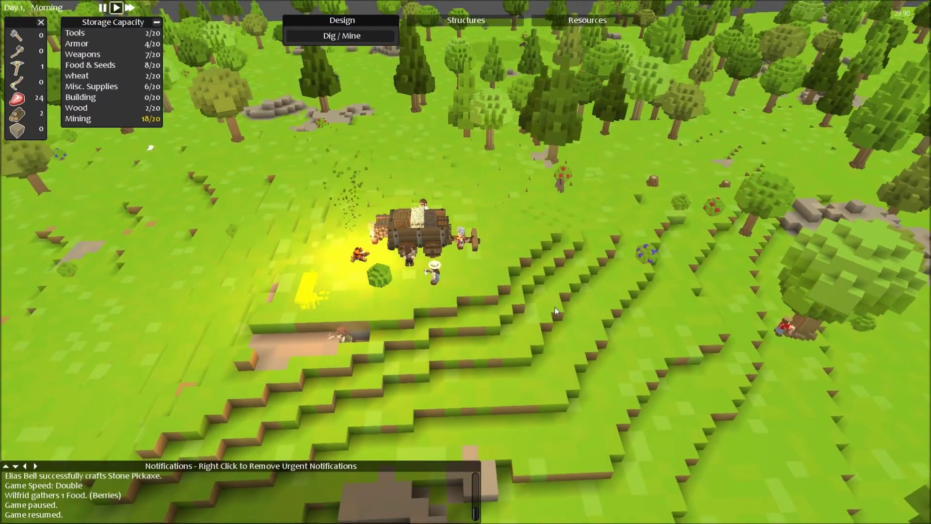
{"action": "left_click", "coordinate": [130, 7]}
{"action": "key", "text": "a"}
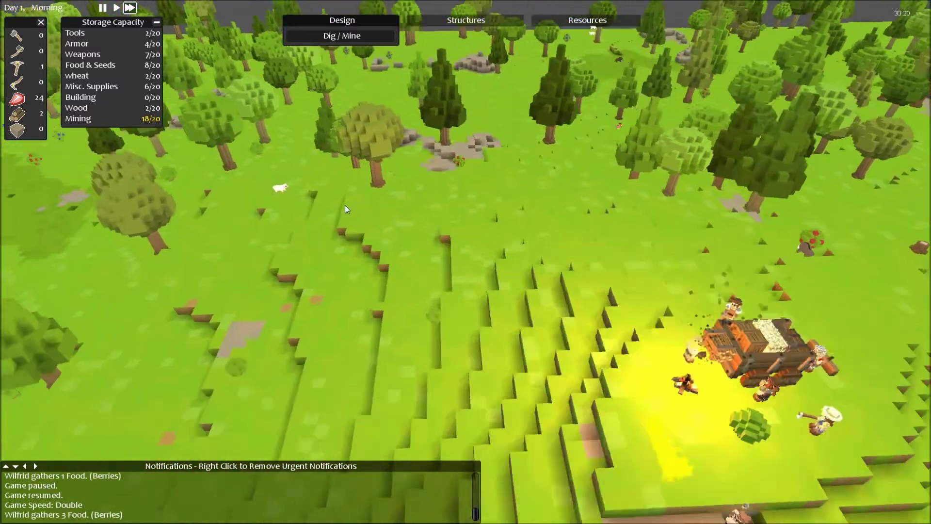
{"action": "key", "text": "w"}
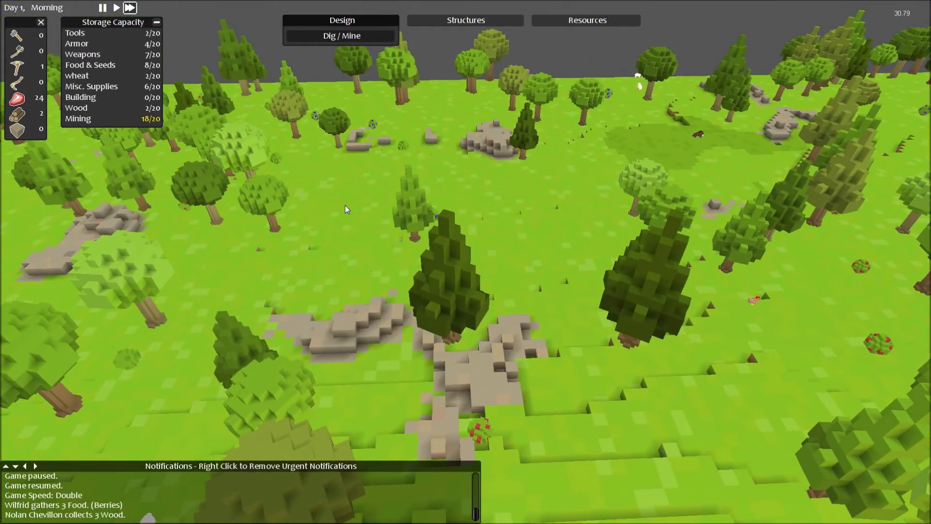
{"action": "key", "text": "s"}
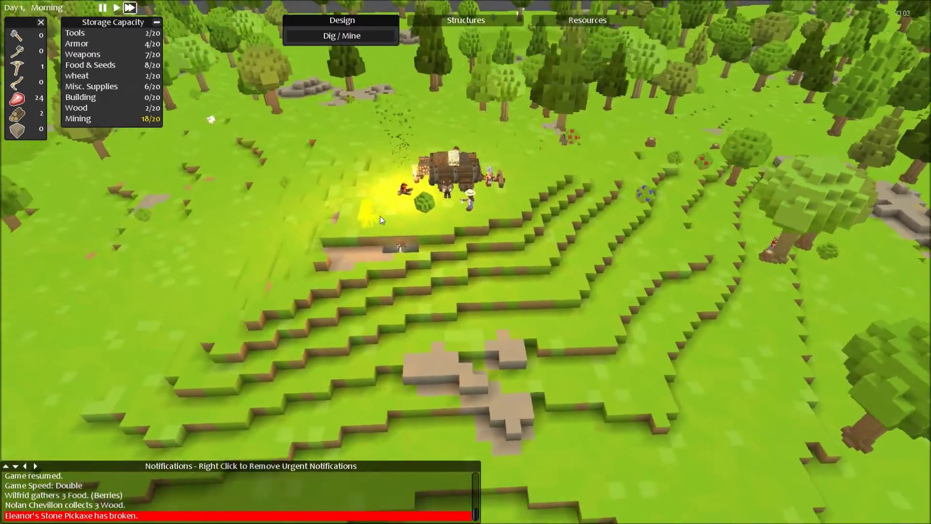
{"action": "scroll", "coordinate": [380, 220], "scroll_direction": "up", "scroll_amount": 2}
{"action": "scroll", "coordinate": [380, 220], "scroll_direction": "up", "scroll_amount": 2}
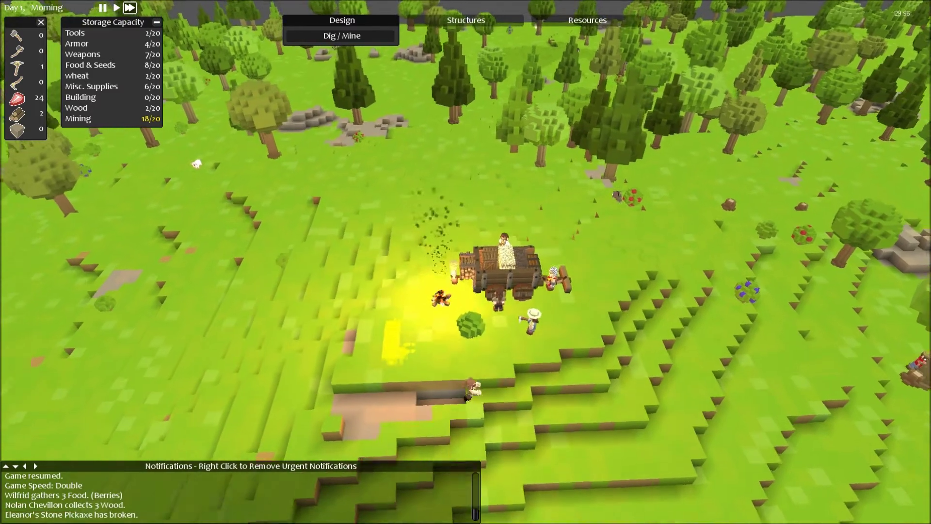
{"action": "key", "text": "d"}
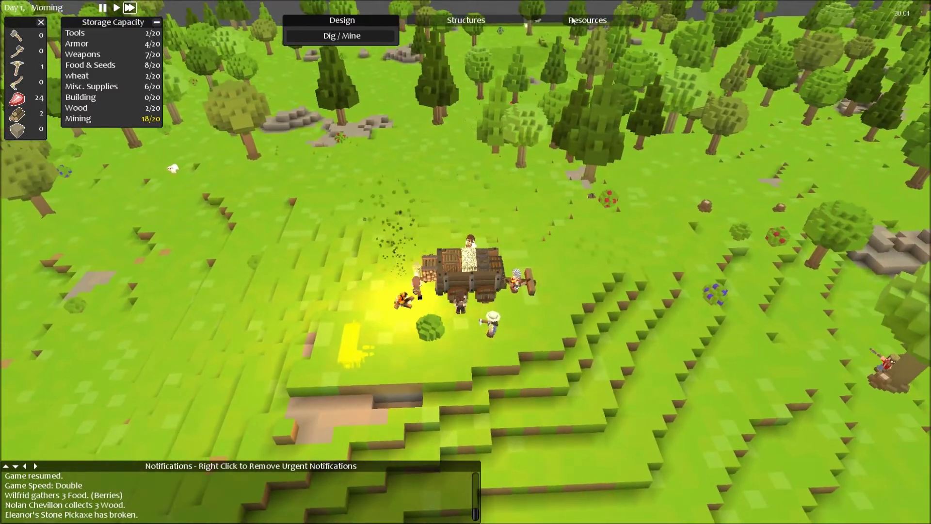
{"action": "left_click", "coordinate": [578, 22]}
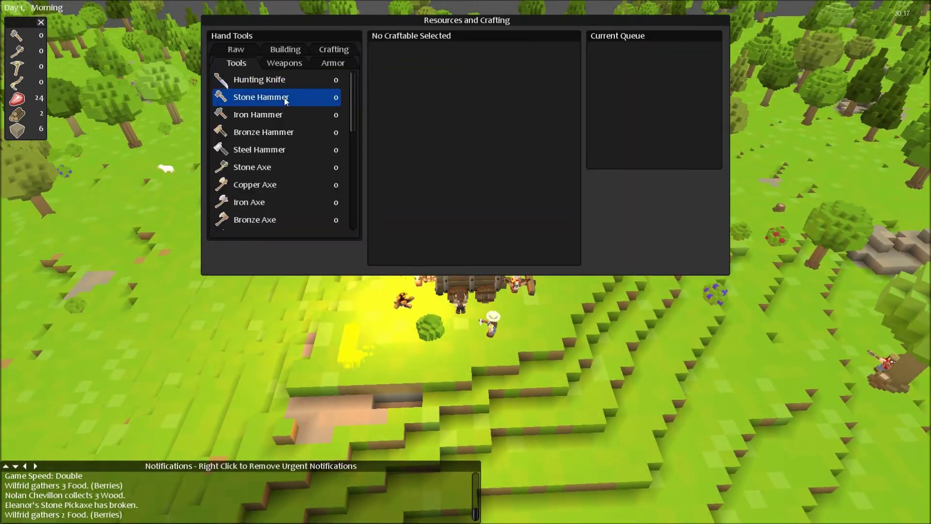
Step: Queue one Stone Hammer, one Stone Axe and one Stone Pickaxe for crafting
{"action": "left_click", "coordinate": [285, 99]}
{"action": "left_click", "coordinate": [429, 148]}
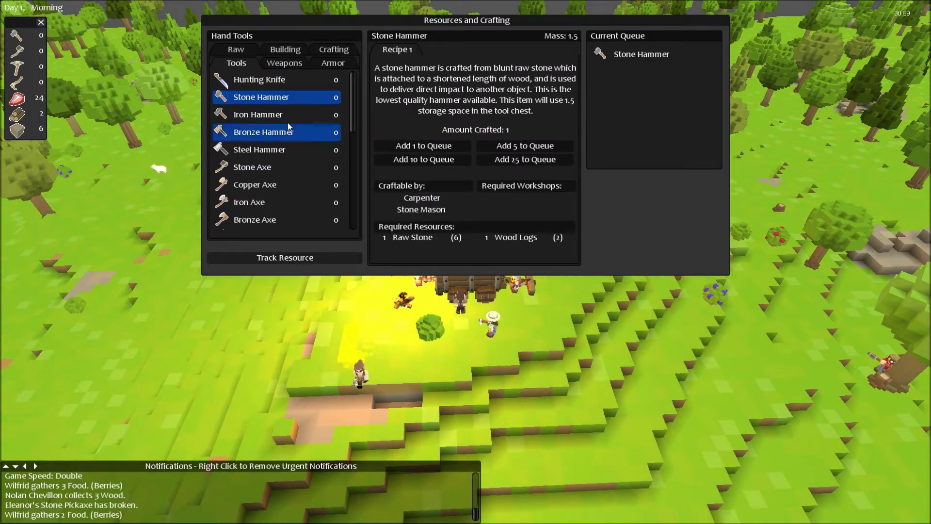
{"action": "left_click", "coordinate": [267, 173]}
{"action": "left_click", "coordinate": [426, 146]}
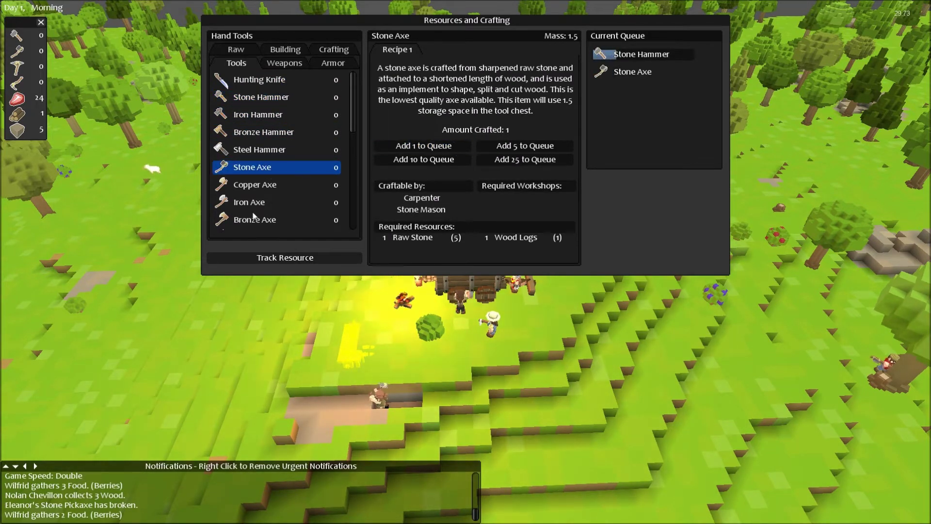
{"action": "scroll", "coordinate": [272, 191], "scroll_direction": "down", "scroll_amount": 3}
{"action": "left_click", "coordinate": [270, 195]}
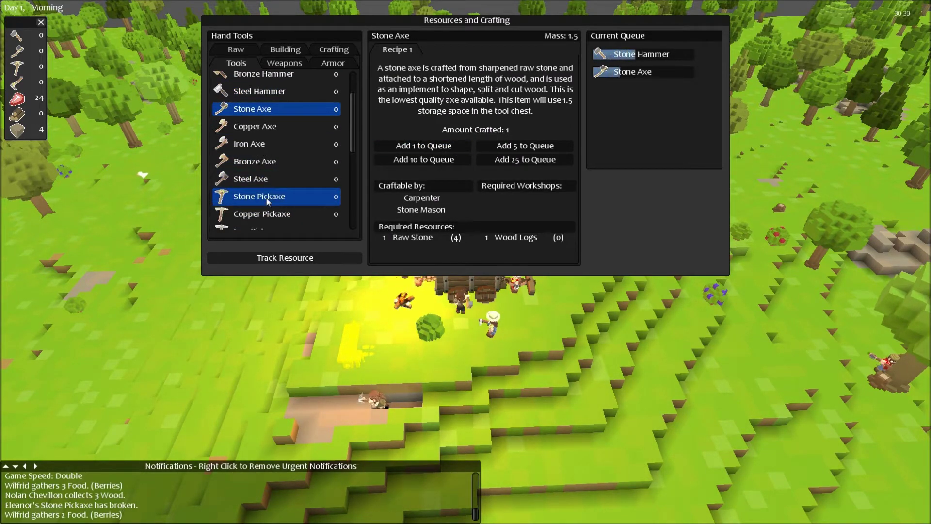
{"action": "left_click", "coordinate": [429, 148]}
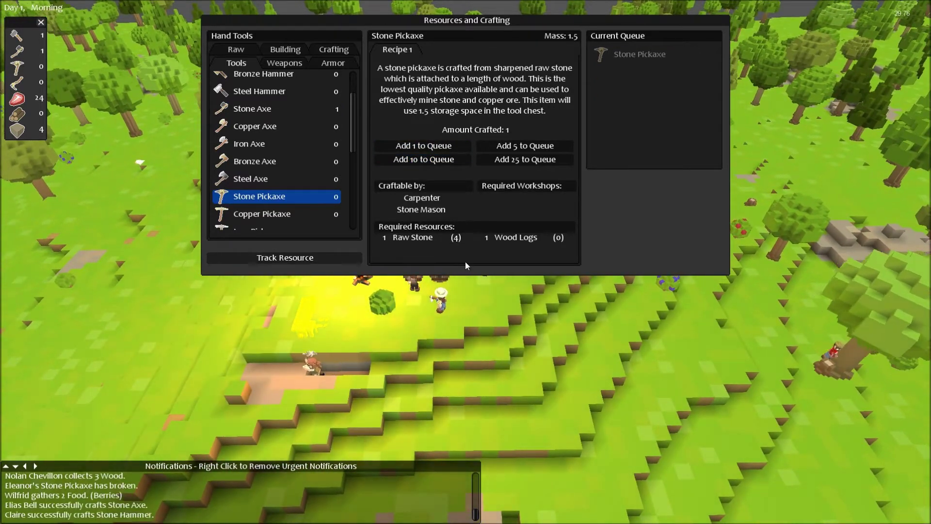
{"action": "key", "text": "Escape"}
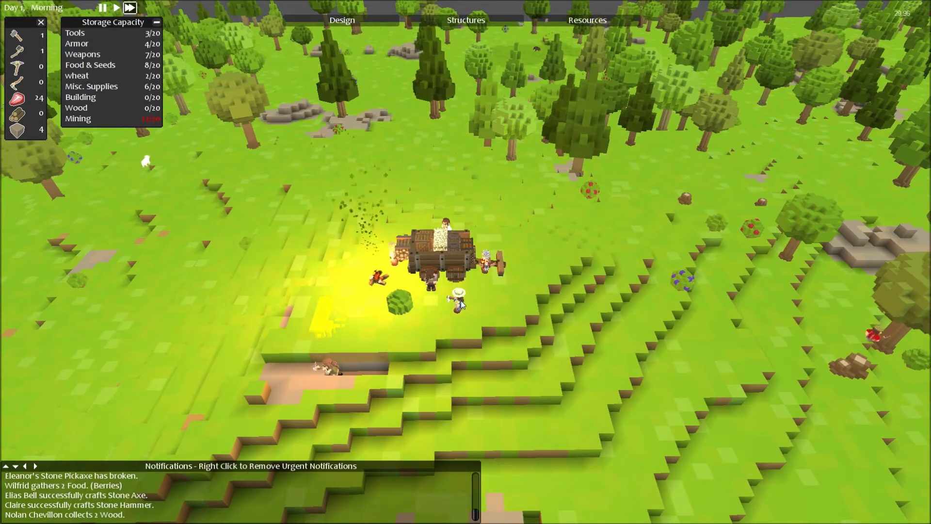
Step: Inspect the carpenter, the stone mason and the unbuilt carpentry bench's required resources
{"action": "left_click", "coordinate": [434, 286]}
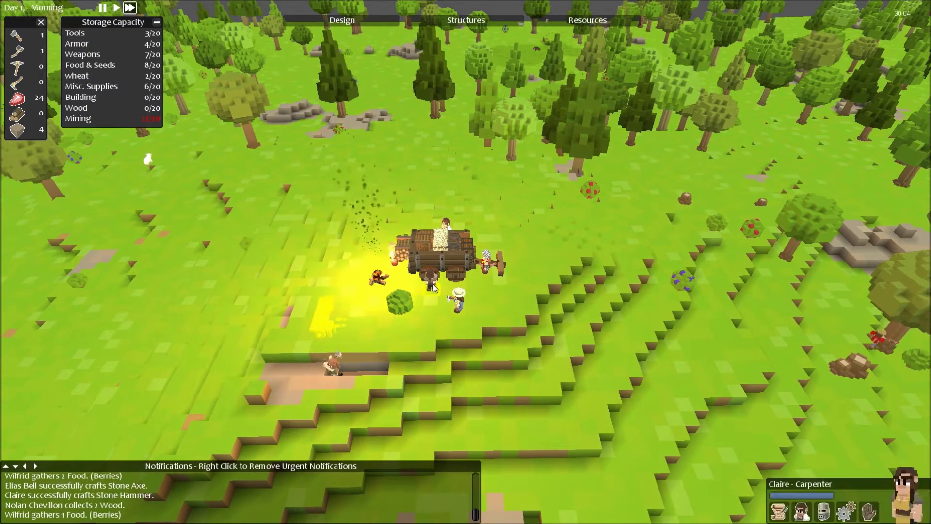
{"action": "left_click", "coordinate": [448, 223]}
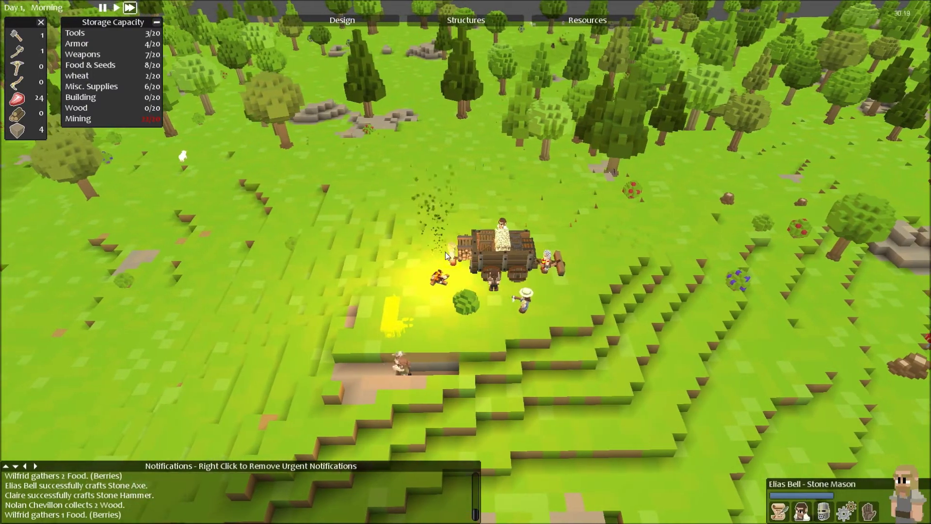
{"action": "left_click_drag", "start_coordinate": [447, 255], "coordinate": [547, 181]}
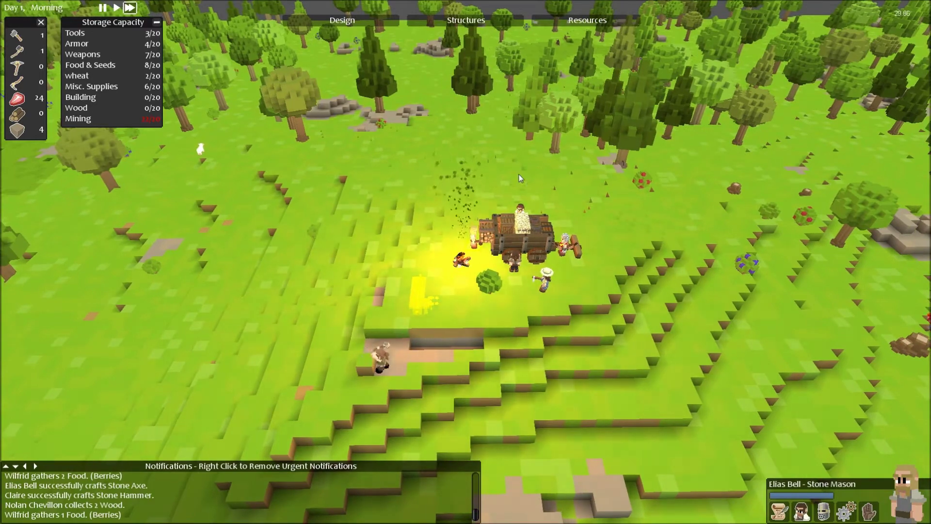
{"action": "left_click", "coordinate": [417, 295]}
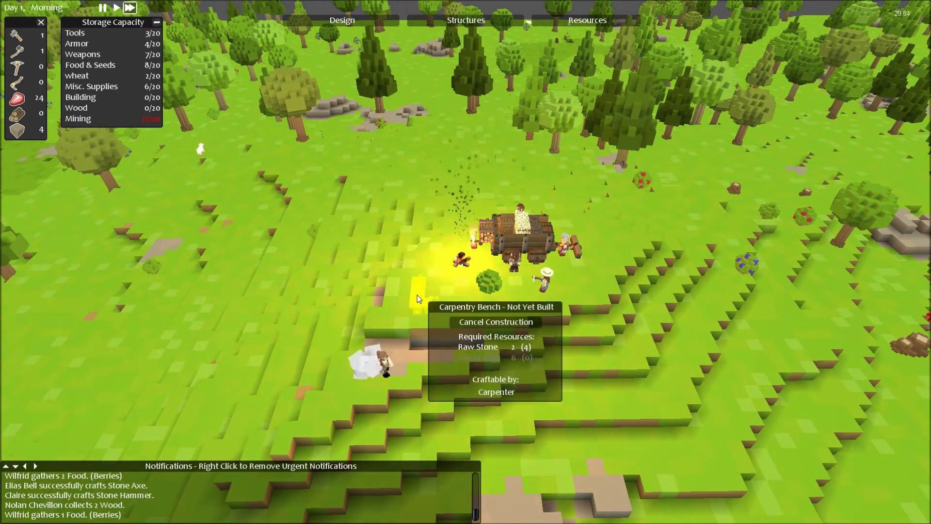
{"action": "key", "text": "s"}
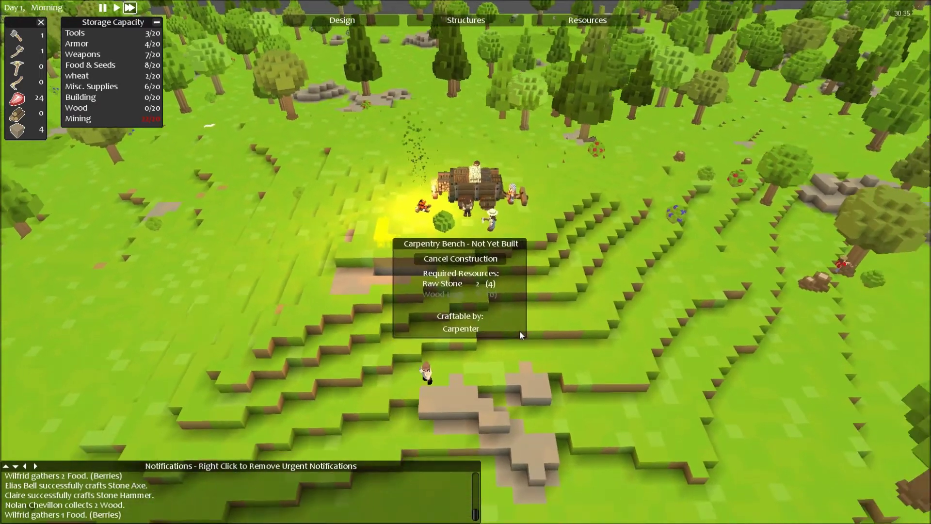
{"action": "key", "text": "a"}
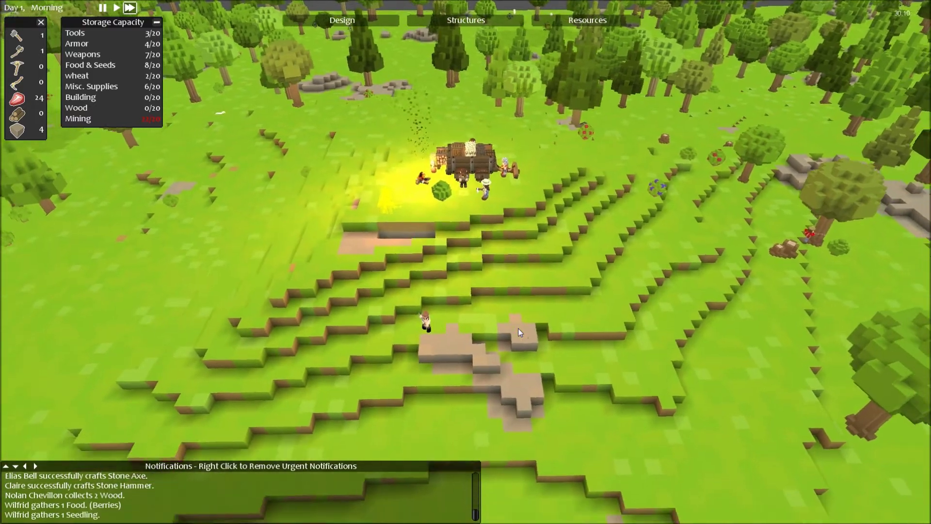
{"action": "key", "text": "a"}
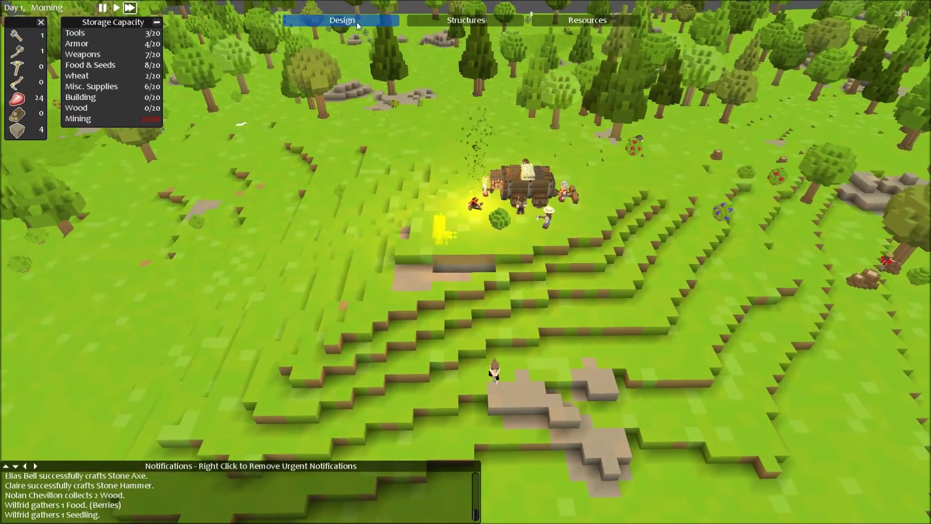
Step: Switch the design tool to building blocks, cancel its preview, and look around the camp
{"action": "left_click", "coordinate": [357, 22]}
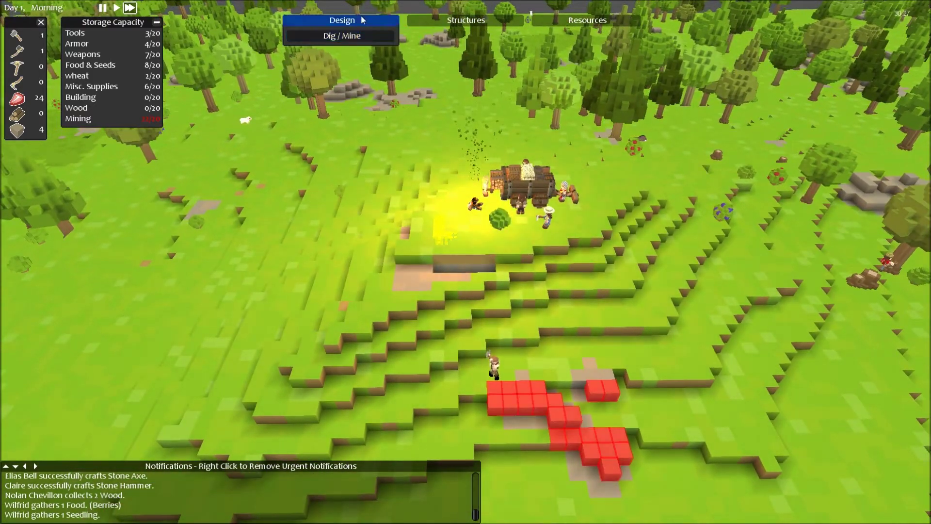
{"action": "left_click", "coordinate": [360, 19]}
{"action": "left_click", "coordinate": [356, 55]}
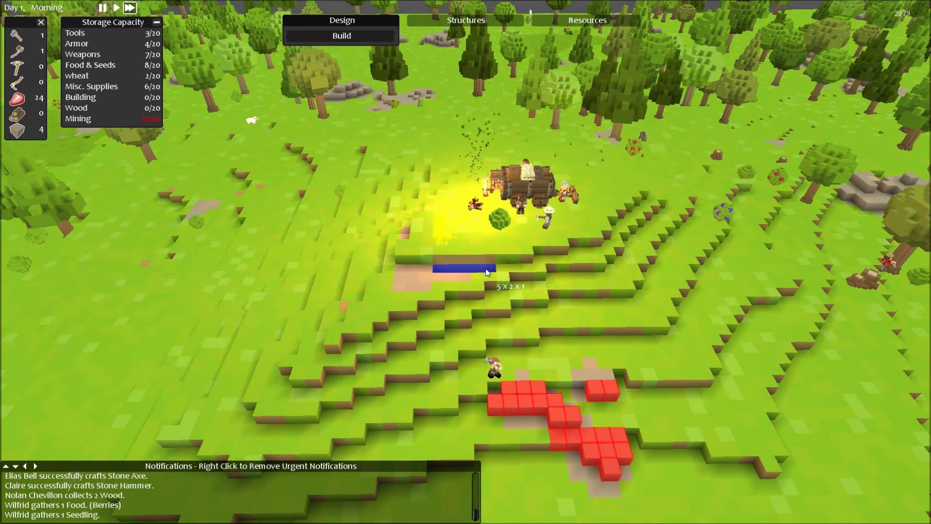
{"action": "key", "text": "d"}
{"action": "right_click", "coordinate": [554, 286]}
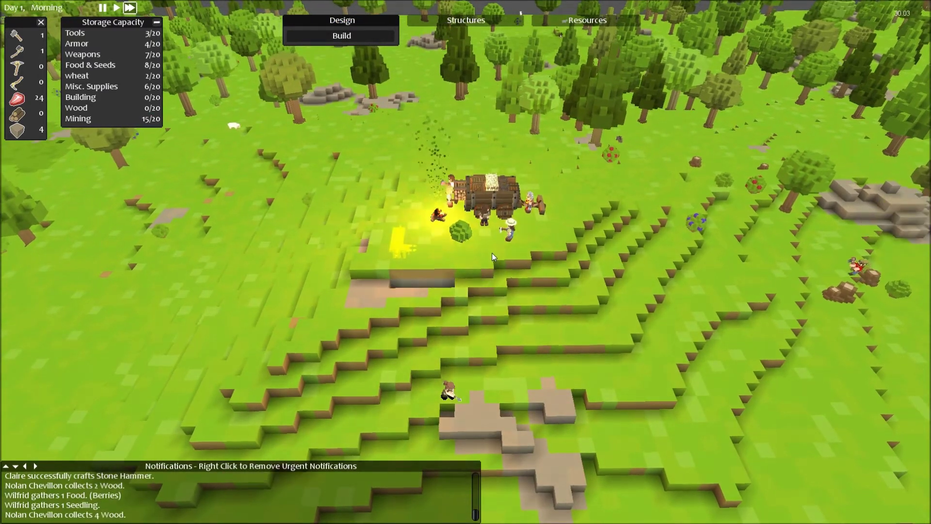
{"action": "key", "text": "d"}
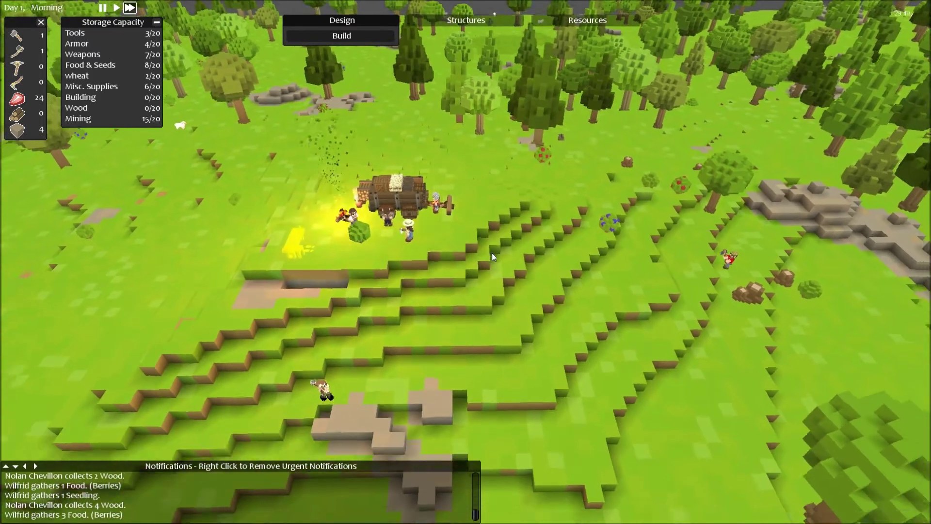
{"action": "key", "text": "s"}
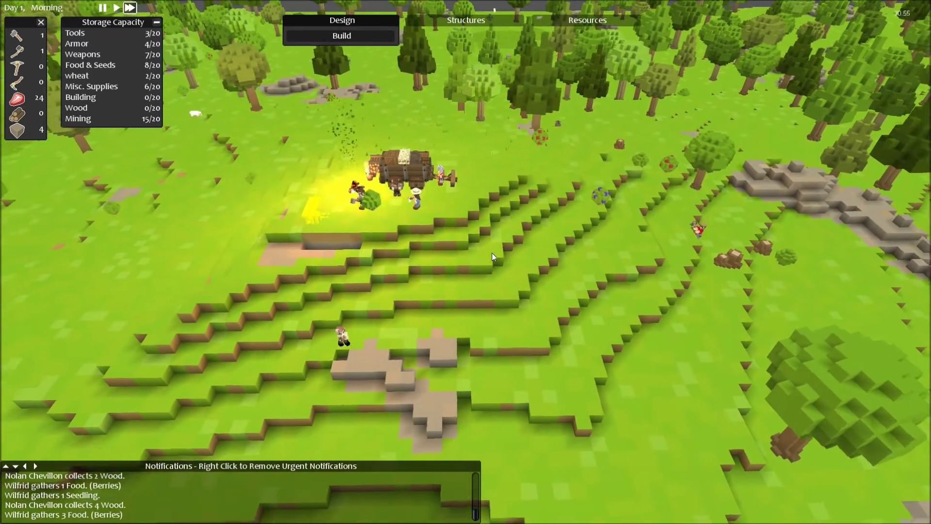
{"action": "key", "text": "w"}
{"action": "key", "text": "a"}
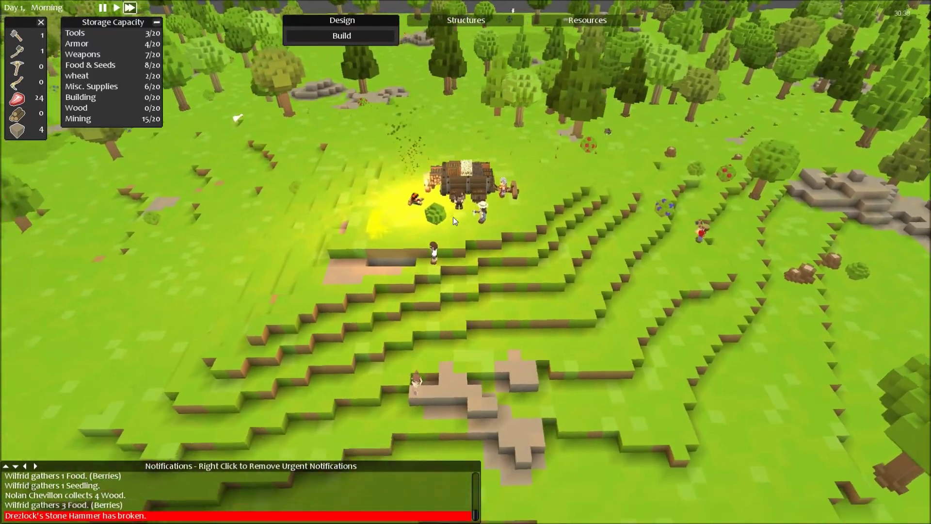
{"action": "key", "text": "s"}
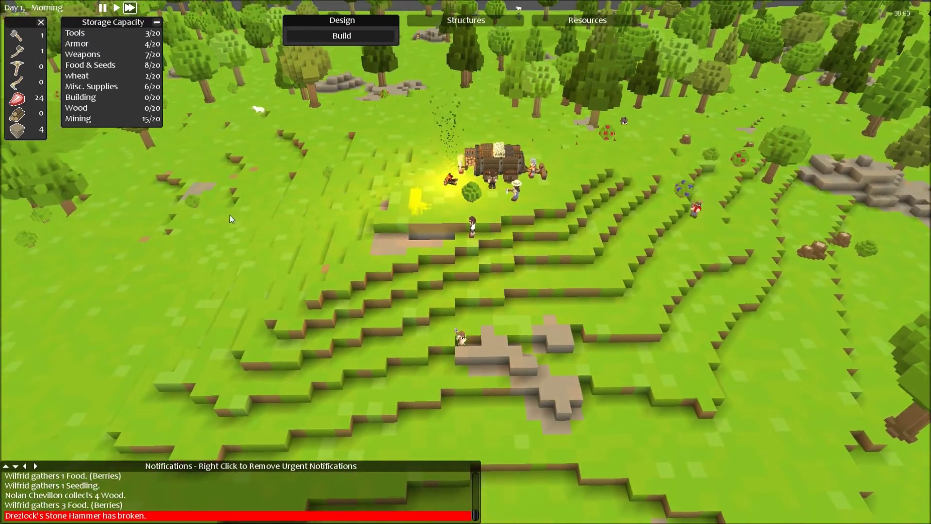
{"action": "key", "text": "w"}
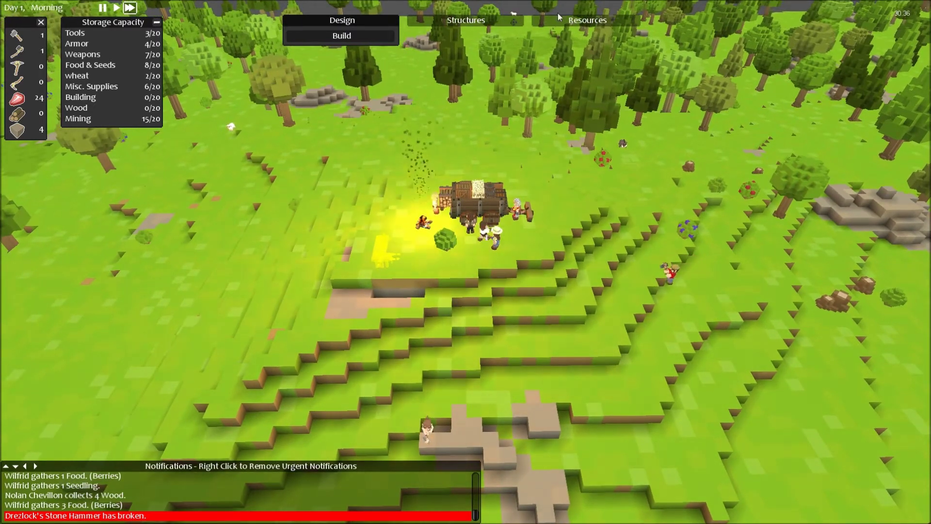
Step: View the Stone Hammer recipe, raw stone plus one wood log, in Resources and Crafting
{"action": "left_click", "coordinate": [575, 20]}
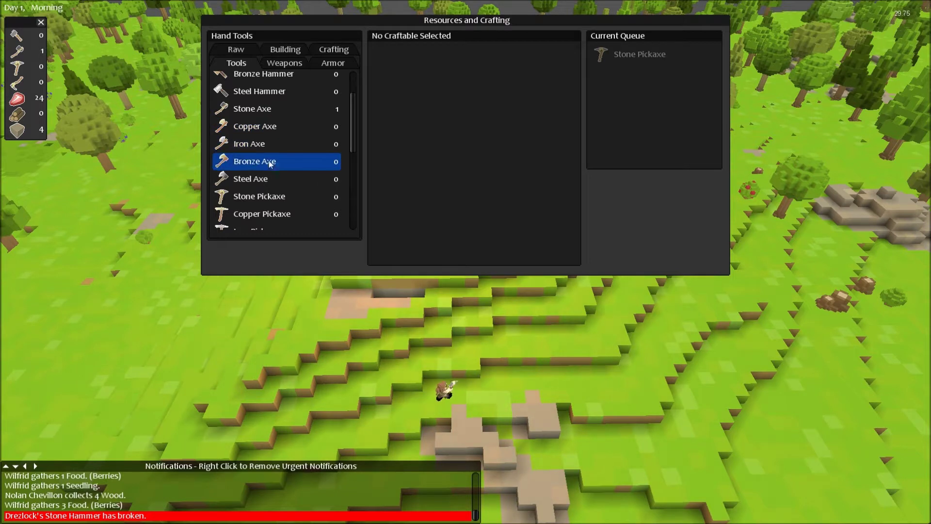
{"action": "scroll", "coordinate": [270, 174], "scroll_direction": "up", "scroll_amount": 2}
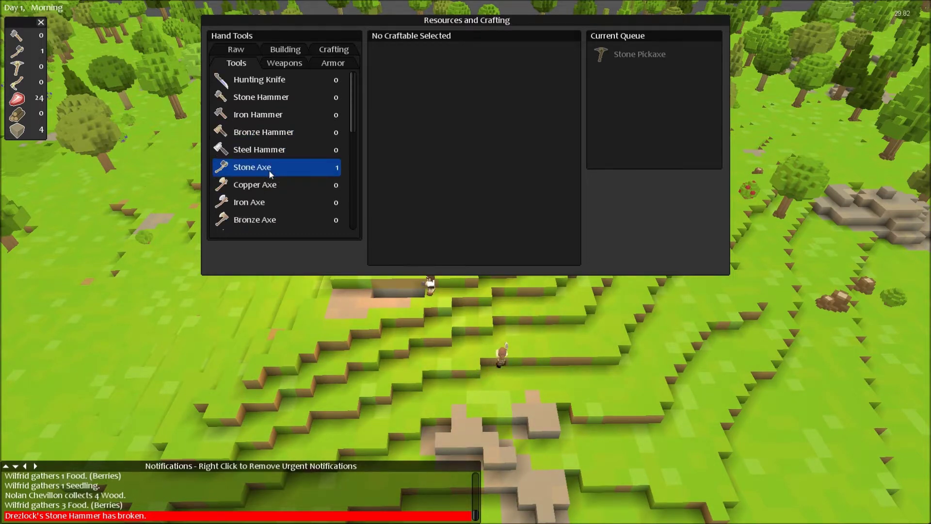
{"action": "left_click", "coordinate": [262, 97]}
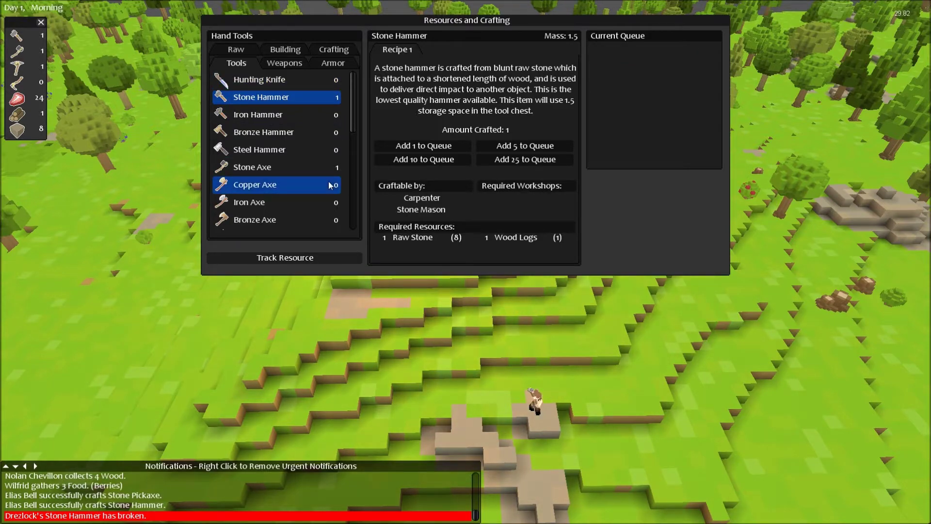
{"action": "key", "text": "Escape"}
{"action": "scroll", "coordinate": [408, 215], "scroll_direction": "down", "scroll_amount": 3}
{"action": "scroll", "coordinate": [408, 215], "scroll_direction": "down", "scroll_amount": 2}
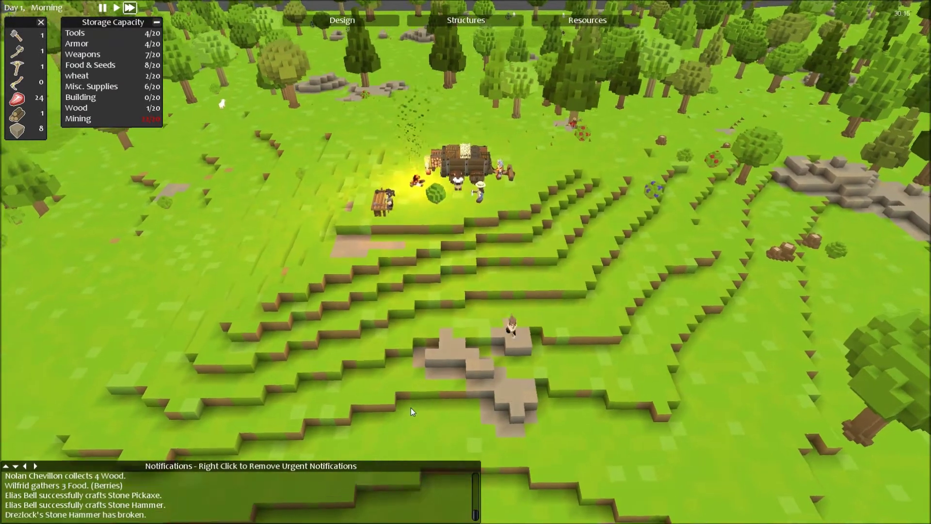
{"action": "scroll", "coordinate": [445, 295], "scroll_direction": "up", "scroll_amount": 3}
{"action": "scroll", "coordinate": [441, 235], "scroll_direction": "up", "scroll_amount": 2}
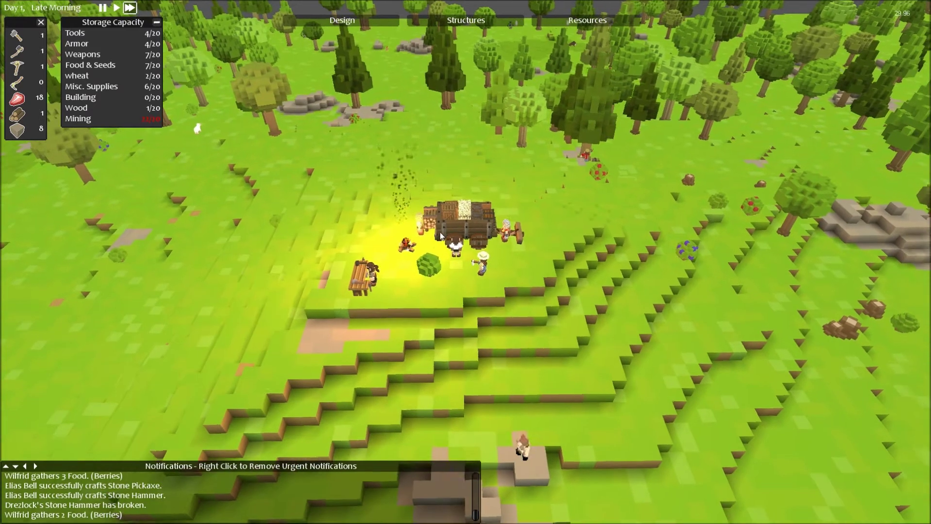
Step: Open the Workshops structure list, then briefly reopen and close the crafting window
{"action": "key", "text": "a"}
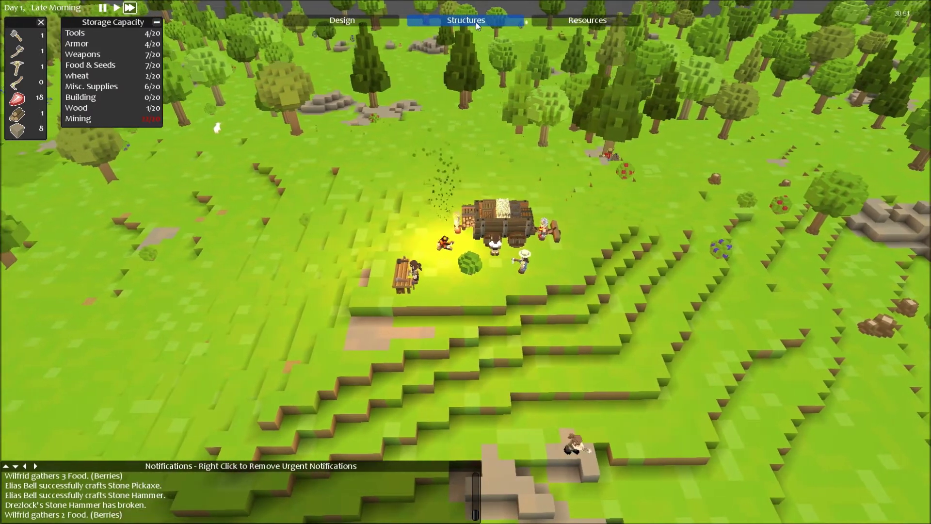
{"action": "left_click", "coordinate": [475, 21]}
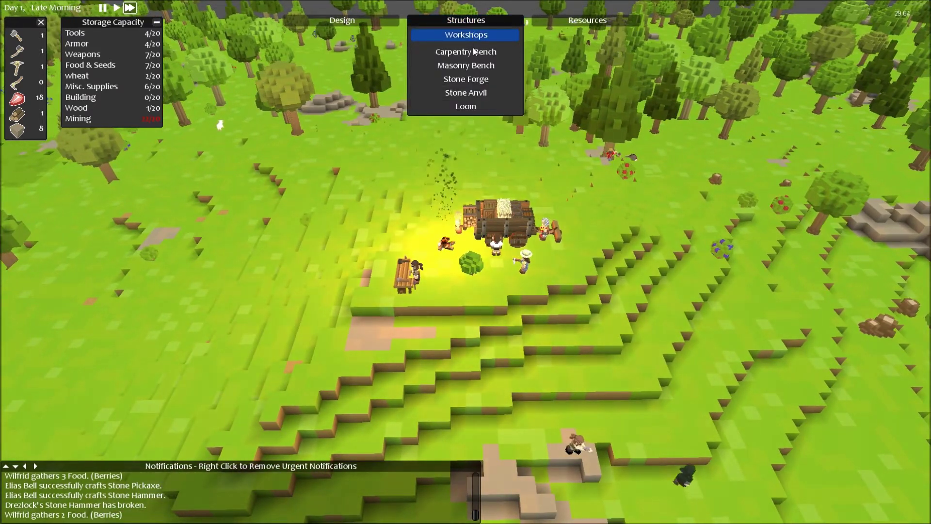
{"action": "left_click", "coordinate": [587, 20]}
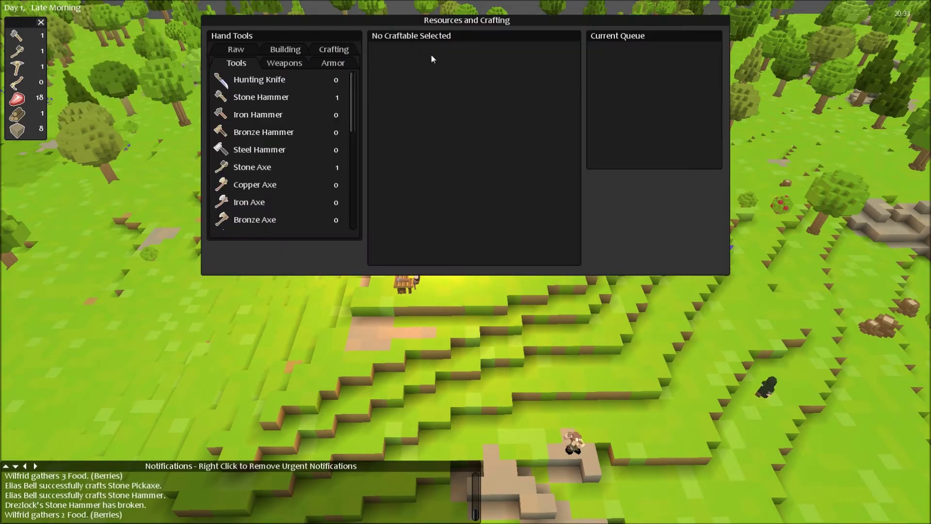
{"action": "key", "text": "Escape"}
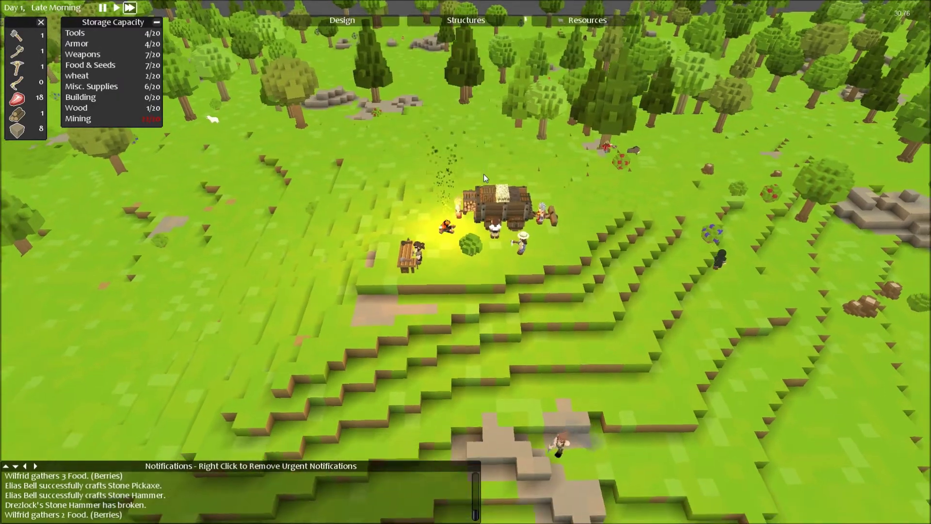
{"action": "scroll", "coordinate": [484, 174], "scroll_direction": "down", "scroll_amount": 5}
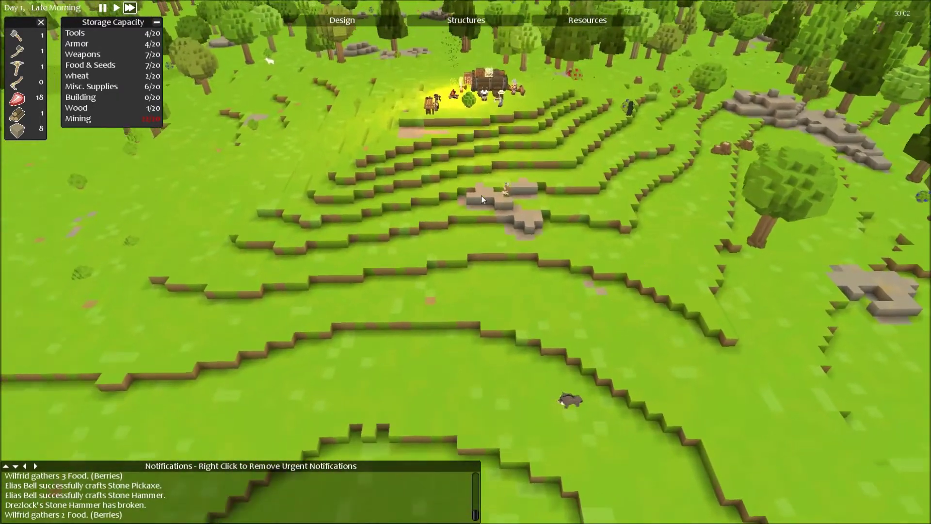
{"action": "scroll", "coordinate": [481, 196], "scroll_direction": "up", "scroll_amount": 3}
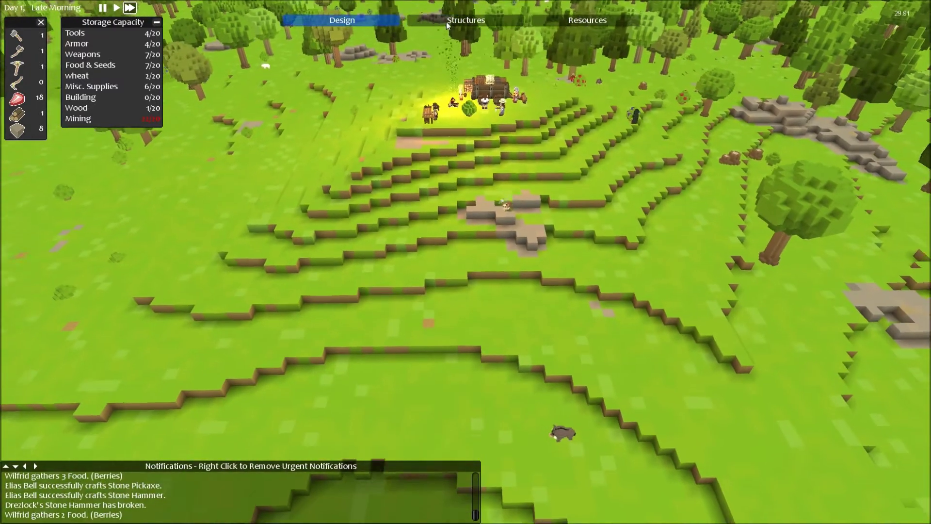
Step: Pick Mining Stockpile from Structures > Storage and find a spot on the grass below
{"action": "left_click", "coordinate": [461, 20]}
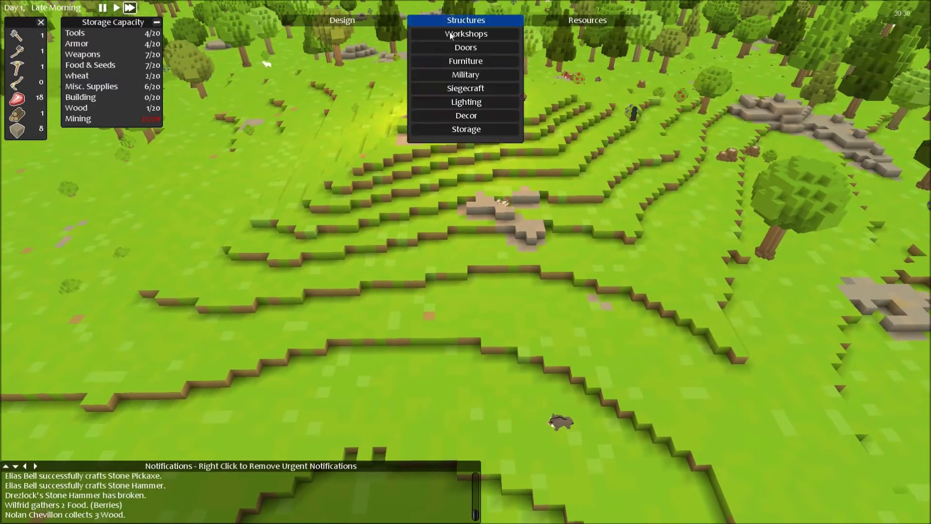
{"action": "left_click", "coordinate": [466, 129]}
{"action": "left_click", "coordinate": [466, 133]}
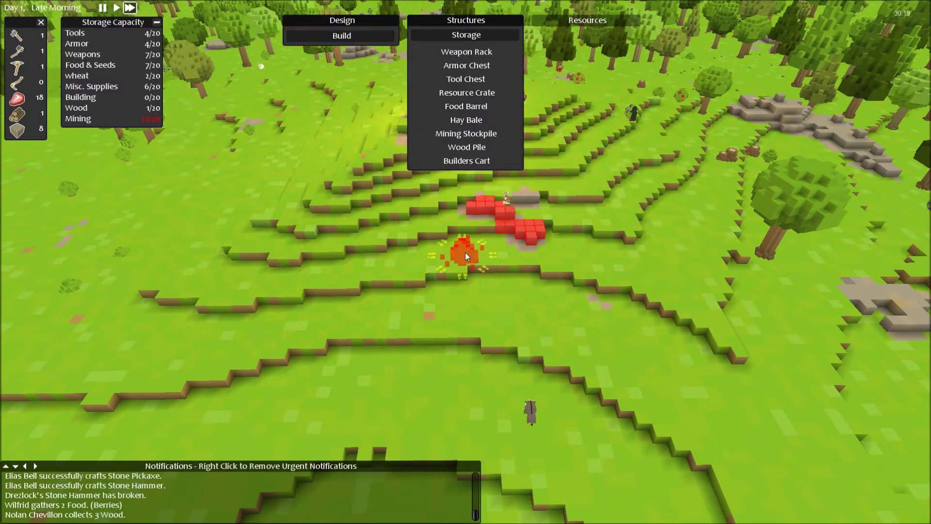
{"action": "key", "text": "a"}
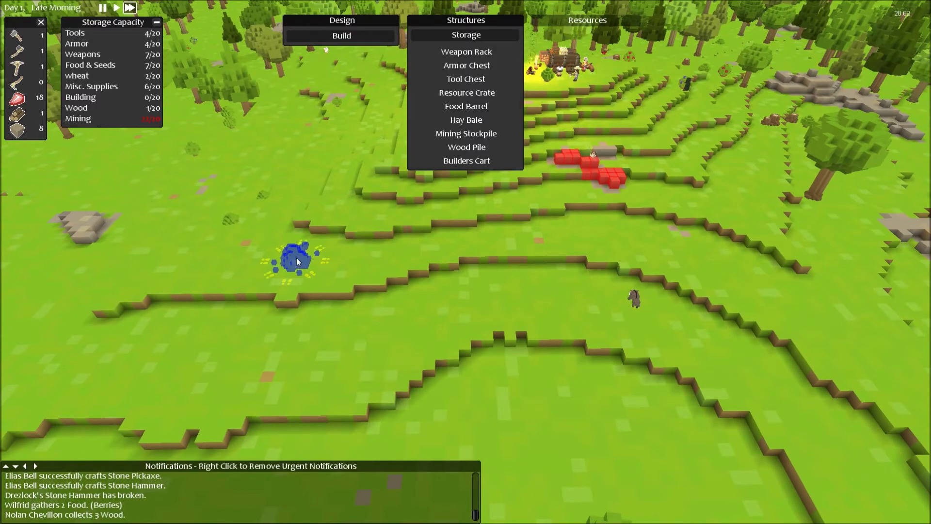
{"action": "key", "text": "s"}
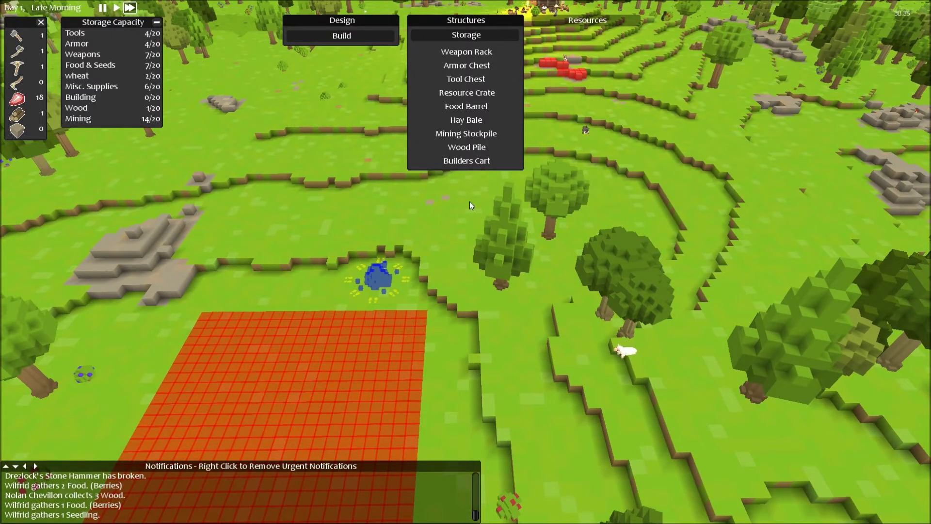
{"action": "key", "text": "w"}
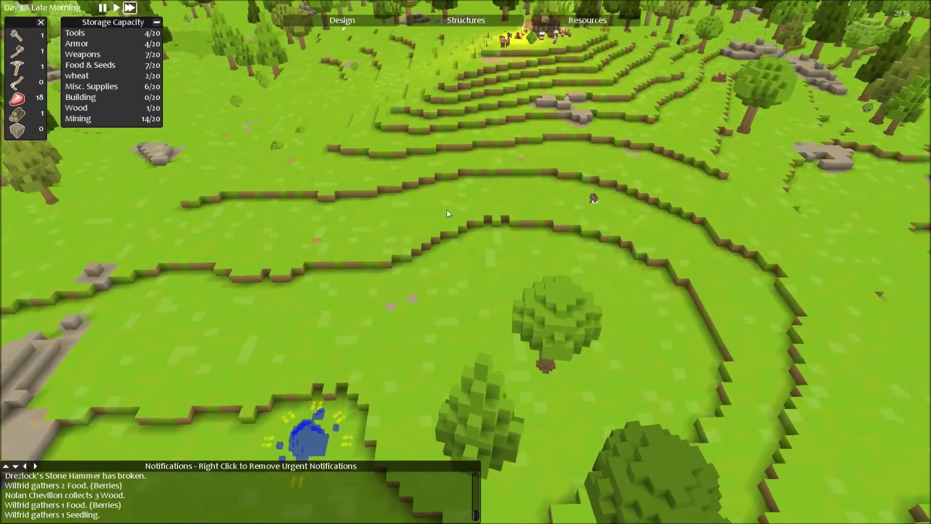
{"action": "scroll", "coordinate": [447, 210], "scroll_direction": "down", "scroll_amount": 5}
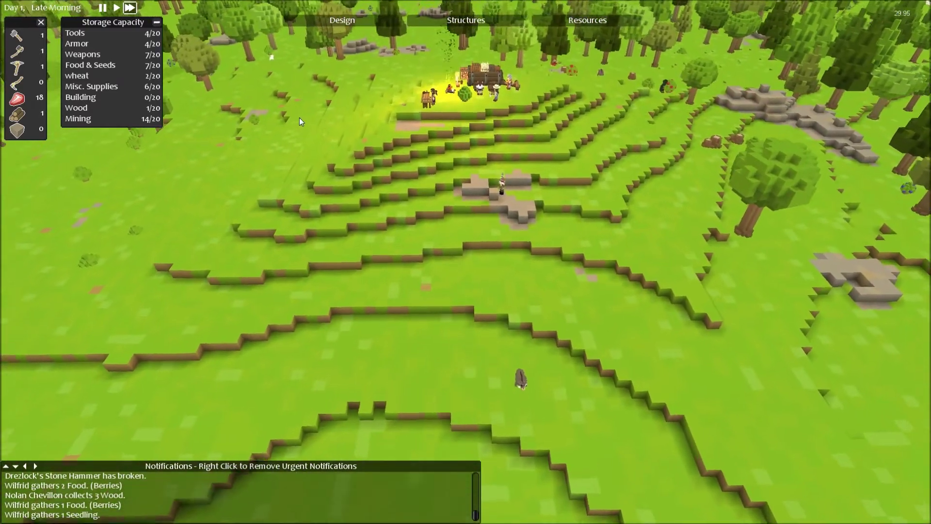
{"action": "scroll", "coordinate": [299, 117], "scroll_direction": "up", "scroll_amount": 5}
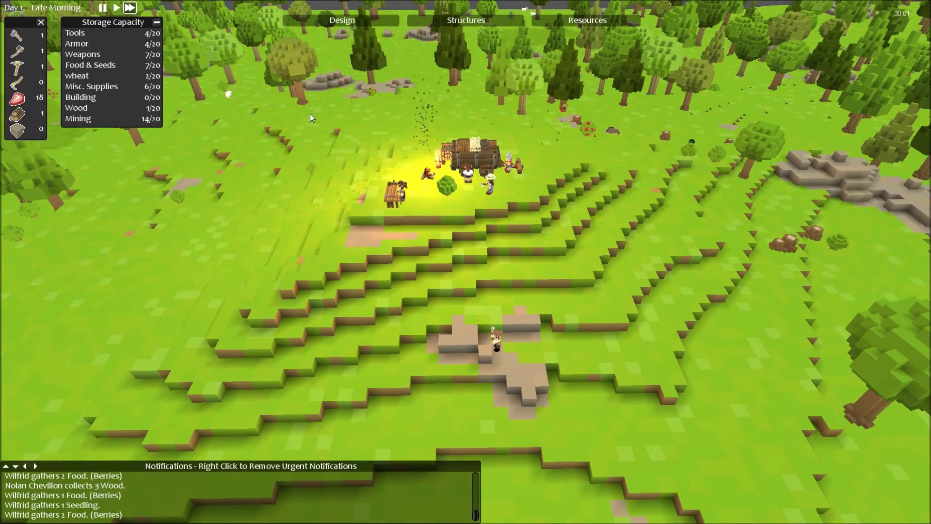
{"action": "key", "text": "s"}
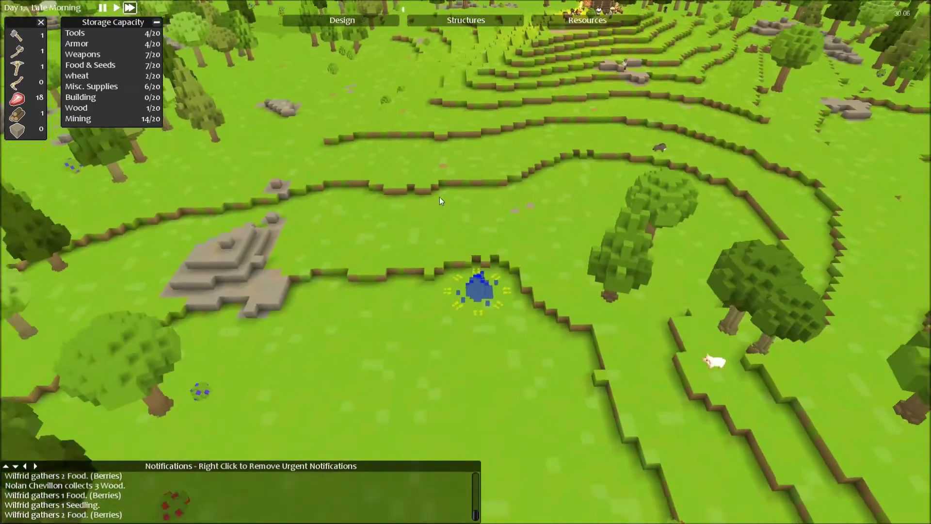
Step: Mark a 20 by 17 dig area beside the stockpile, discarding an oversized 22 by 22 attempt
{"action": "left_click", "coordinate": [334, 20]}
{"action": "left_click", "coordinate": [329, 35]}
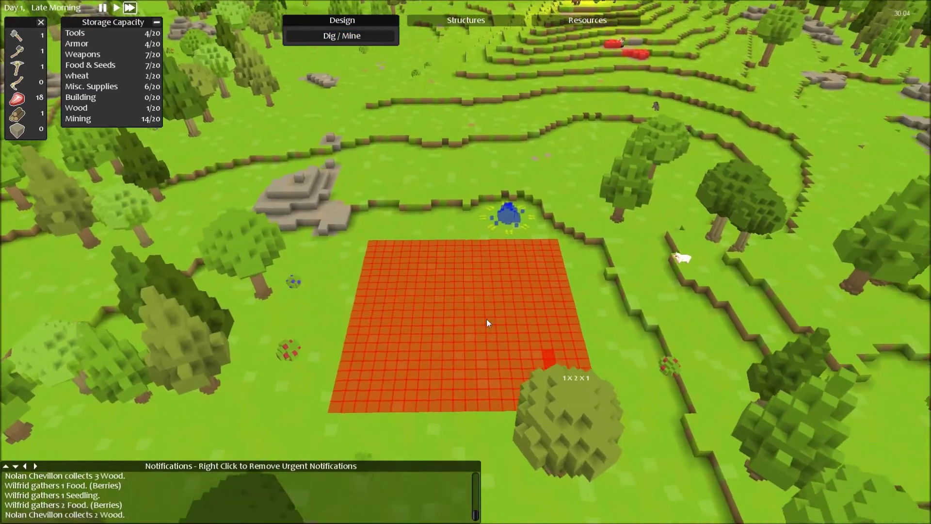
{"action": "mouse_move", "coordinate": [487, 320]}
{"action": "left_mouse_down"}
{"action": "mouse_move", "coordinate": [413, 246]}
{"action": "mouse_move", "coordinate": [461, 266]}
{"action": "mouse_move", "coordinate": [467, 407]}
{"action": "mouse_move", "coordinate": [469, 385]}
{"action": "left_mouse_up"}
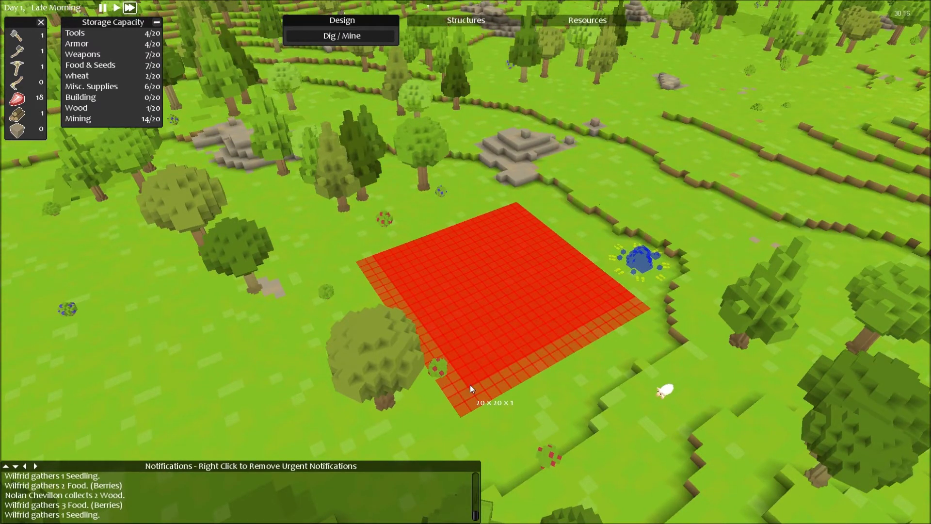
{"action": "left_click_drag", "start_coordinate": [470, 385], "coordinate": [464, 406]}
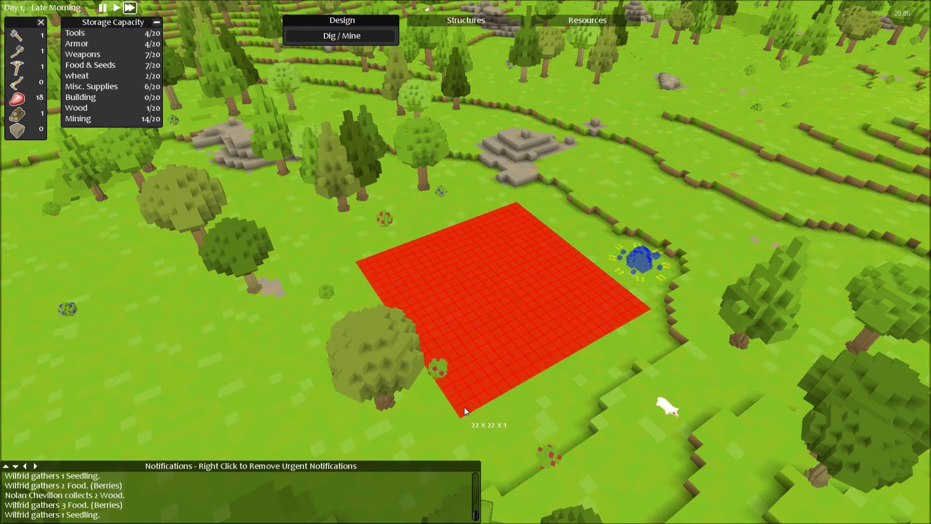
{"action": "left_click_drag", "start_coordinate": [464, 407], "coordinate": [464, 407]}
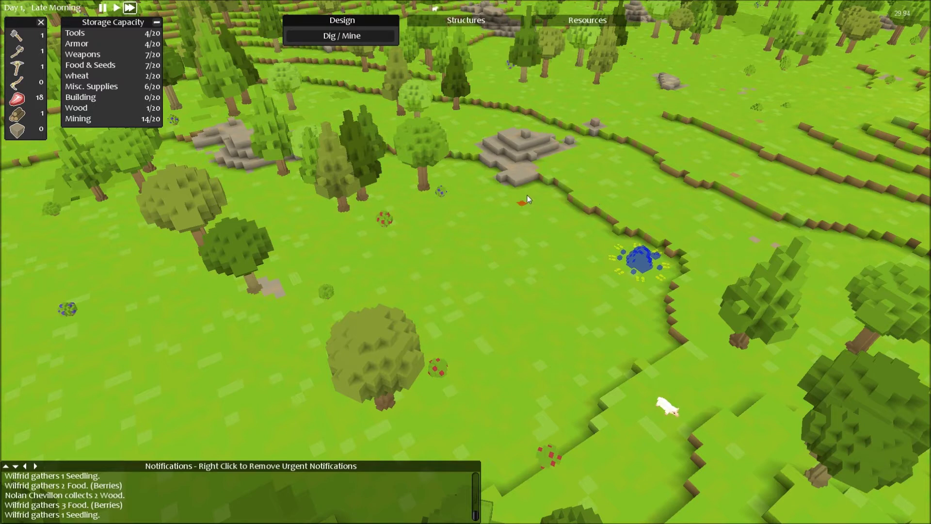
{"action": "mouse_move", "coordinate": [511, 210]}
{"action": "left_mouse_down"}
{"action": "mouse_move", "coordinate": [504, 354]}
{"action": "mouse_move", "coordinate": [461, 381]}
{"action": "left_mouse_up"}
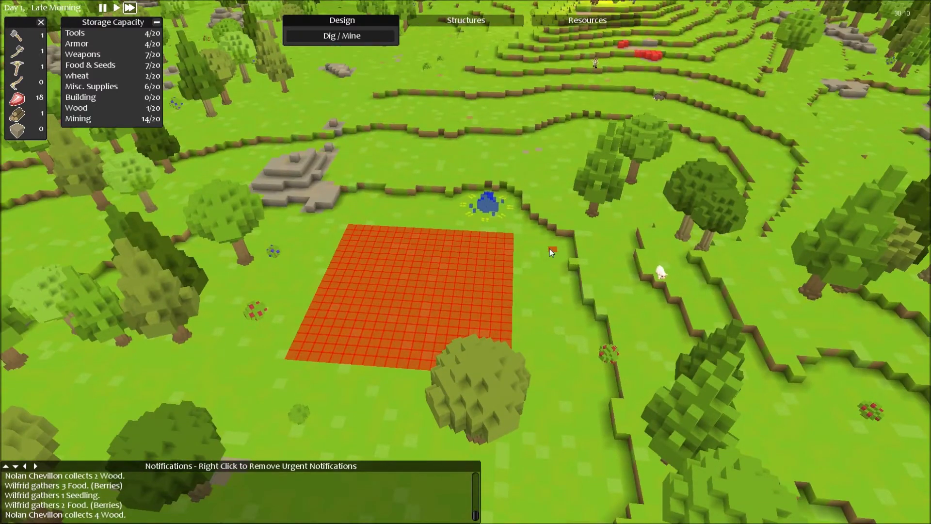
{"action": "right_click", "coordinate": [550, 248]}
{"action": "key", "text": "w"}
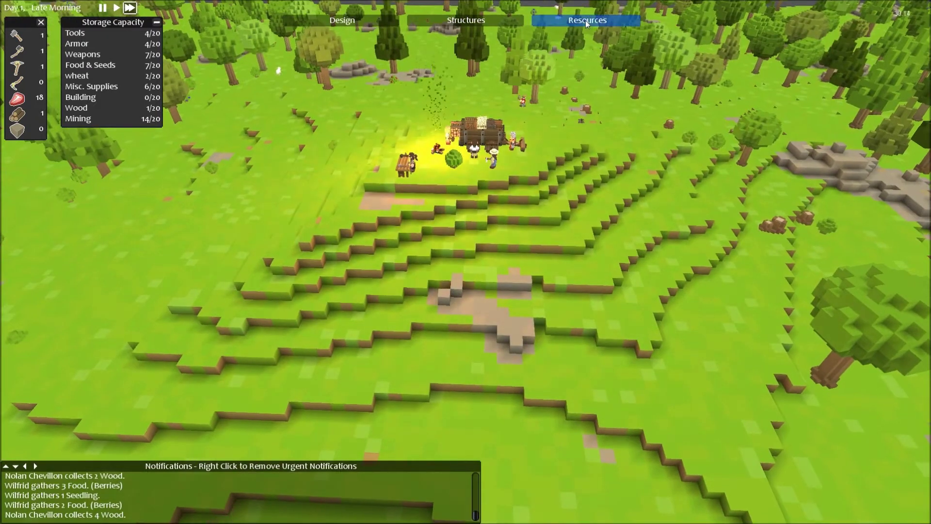
Step: Queue 400 Wood Planks from the Building list of the crafting window
{"action": "left_click", "coordinate": [586, 20]}
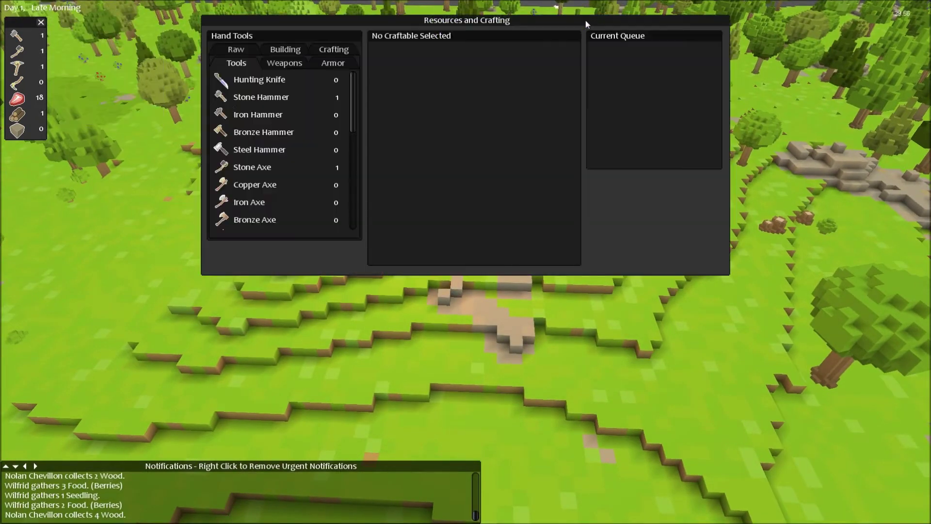
{"action": "left_click", "coordinate": [285, 50]}
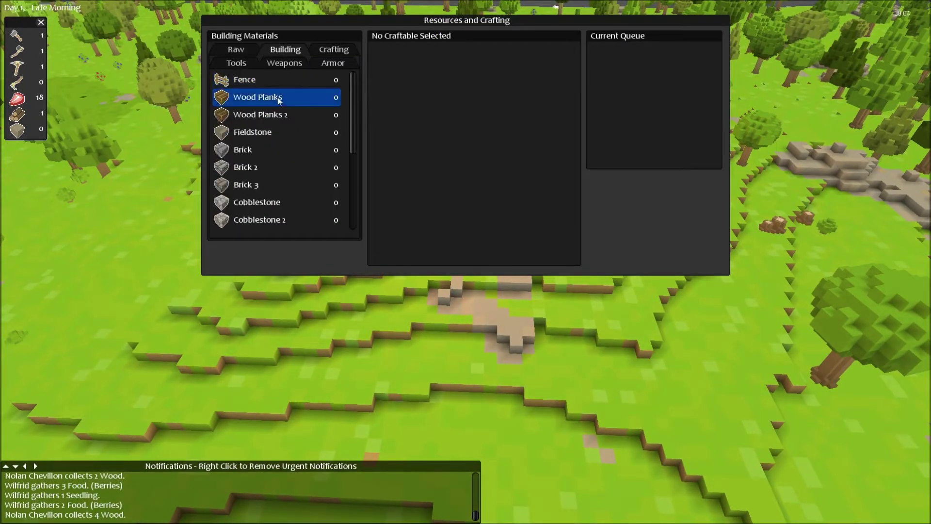
{"action": "left_click", "coordinate": [261, 97]}
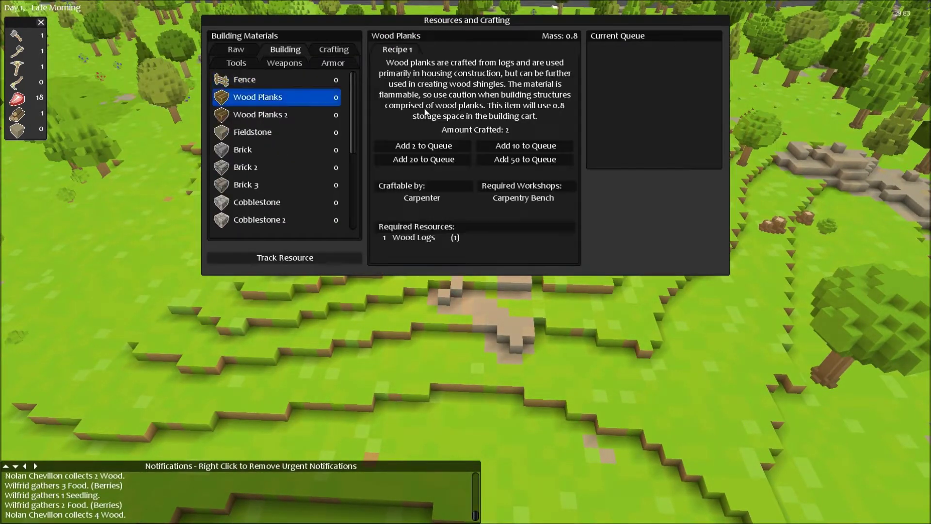
{"action": "left_click", "coordinate": [513, 164]}
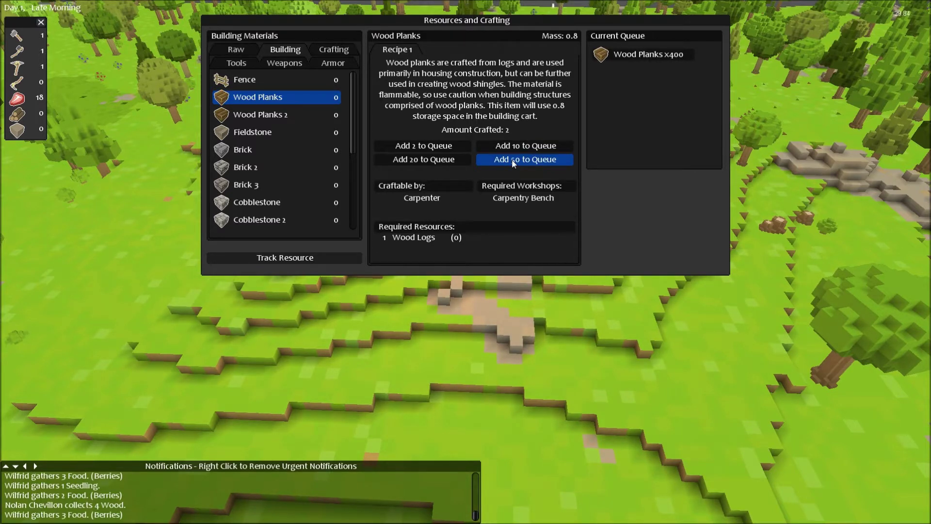
{"action": "key", "text": "Escape"}
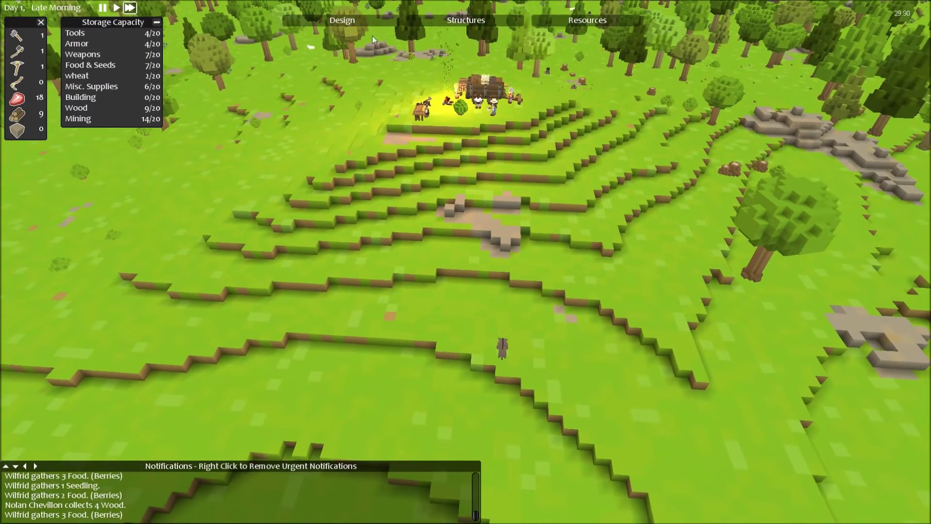
Step: Bring the rocky tin-ore outcrop into view and select the Dig / Mine design tool
{"action": "left_click", "coordinate": [372, 21]}
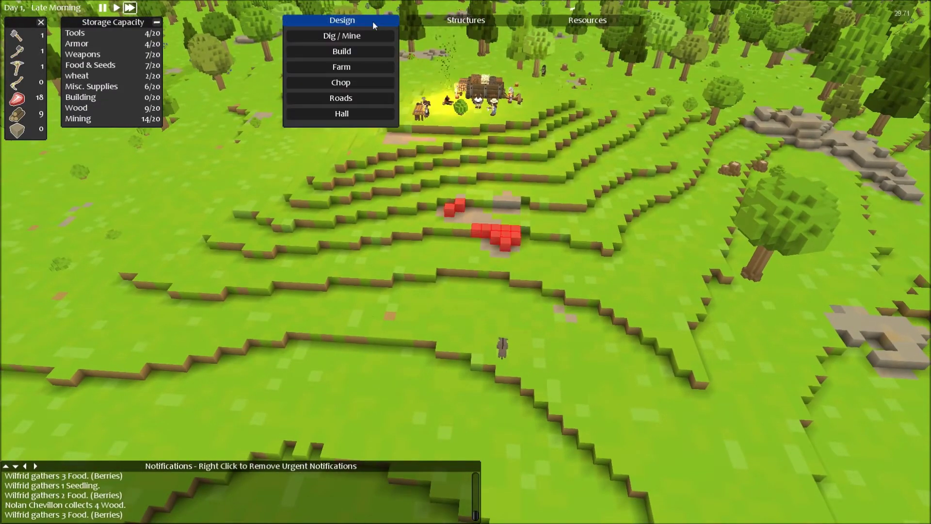
{"action": "key", "text": "s"}
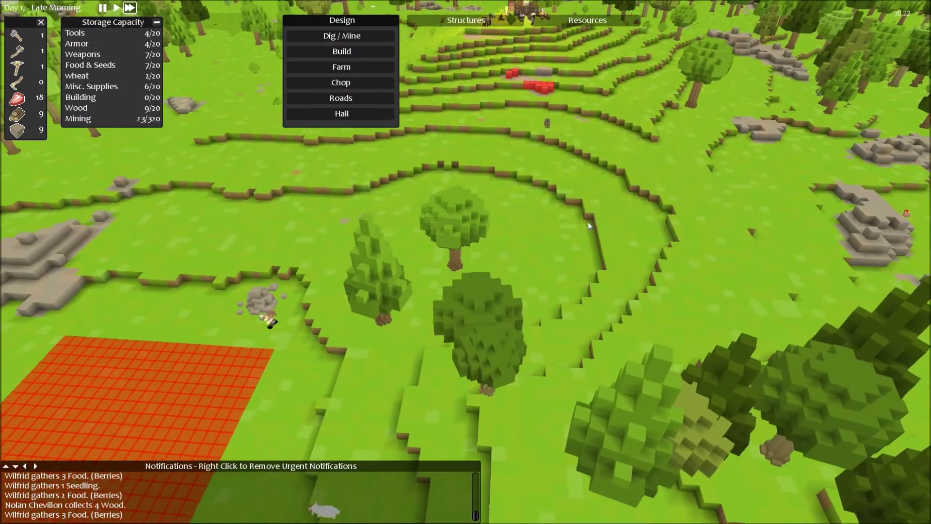
{"action": "key", "text": "a"}
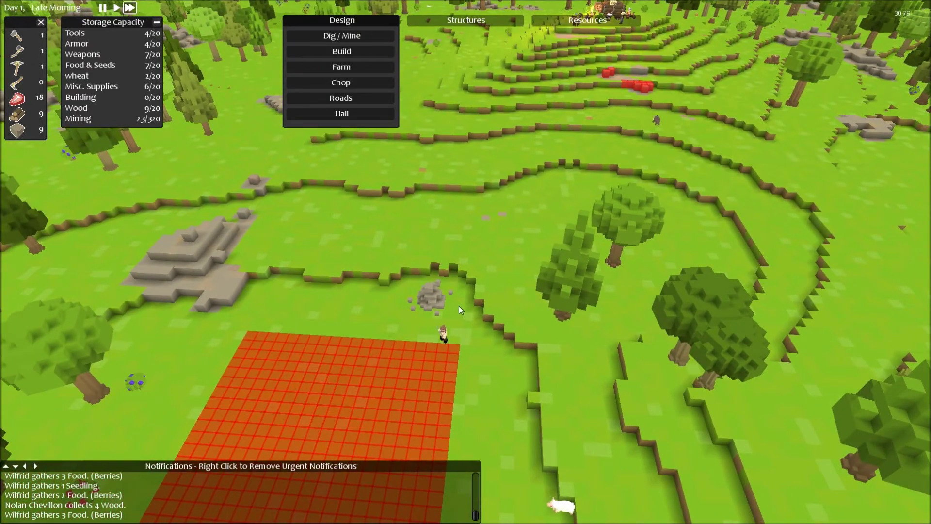
{"action": "key", "text": "w"}
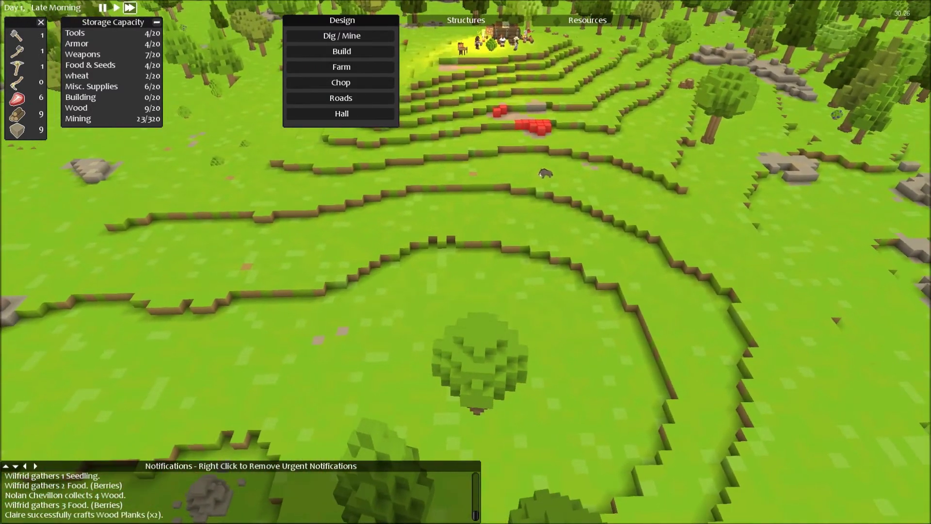
{"action": "key", "text": "w"}
{"action": "key", "text": "w"}
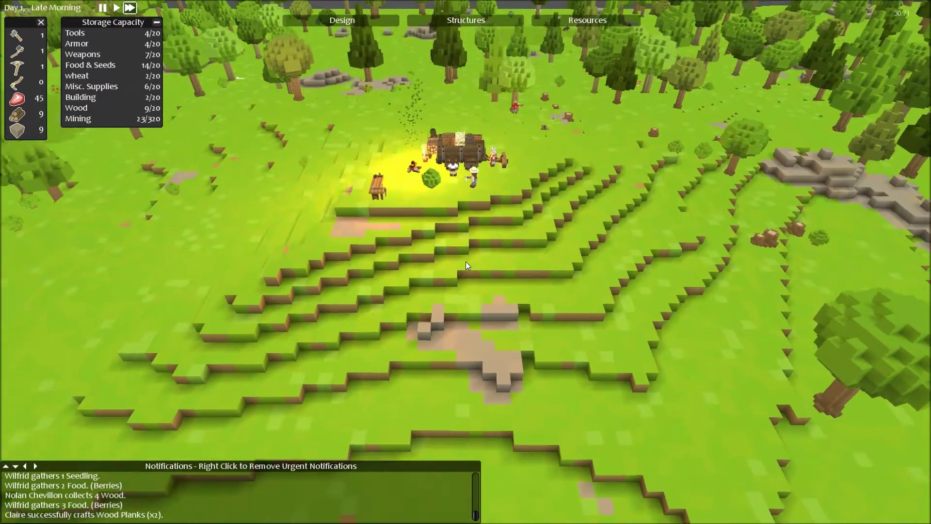
{"action": "key", "text": "w"}
{"action": "key", "text": "w"}
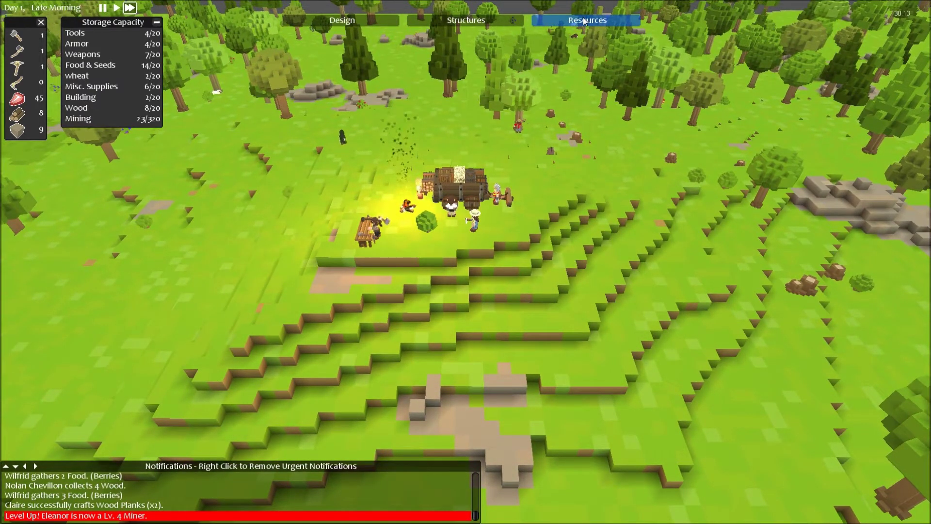
{"action": "key", "text": "d"}
{"action": "key", "text": "d"}
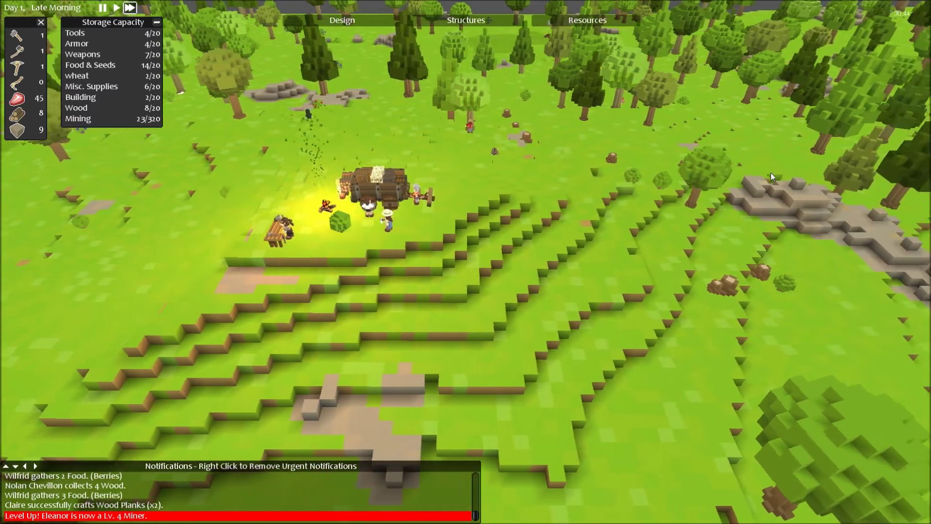
{"action": "key", "text": "w"}
{"action": "key", "text": "d"}
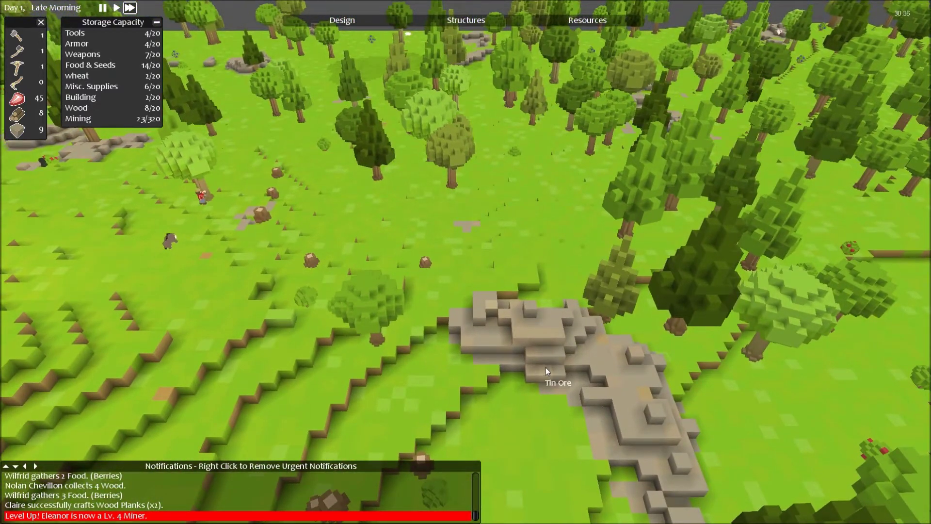
{"action": "left_click", "coordinate": [342, 20]}
{"action": "left_click", "coordinate": [342, 36]}
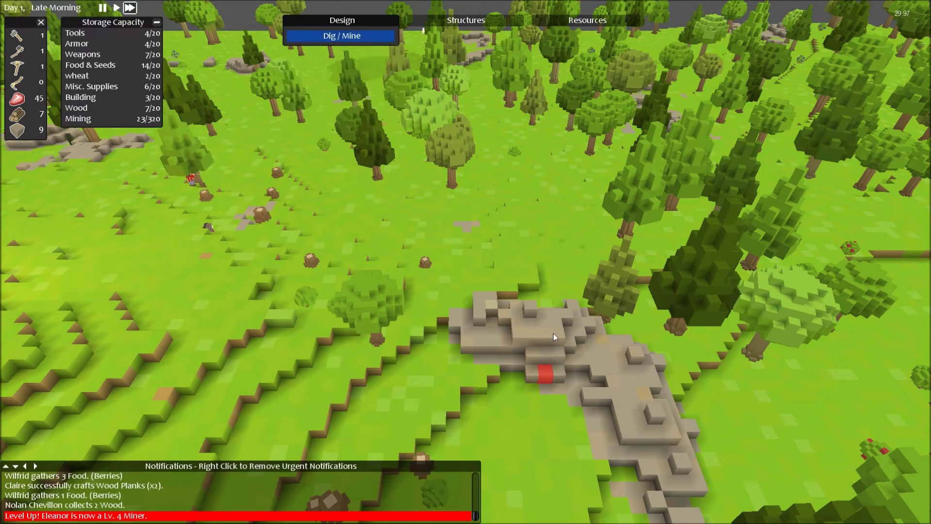
Step: Mark individual outcrop rock blocks for mining, rotating and orbiting the camera to reach more
{"action": "left_click", "coordinate": [601, 338]}
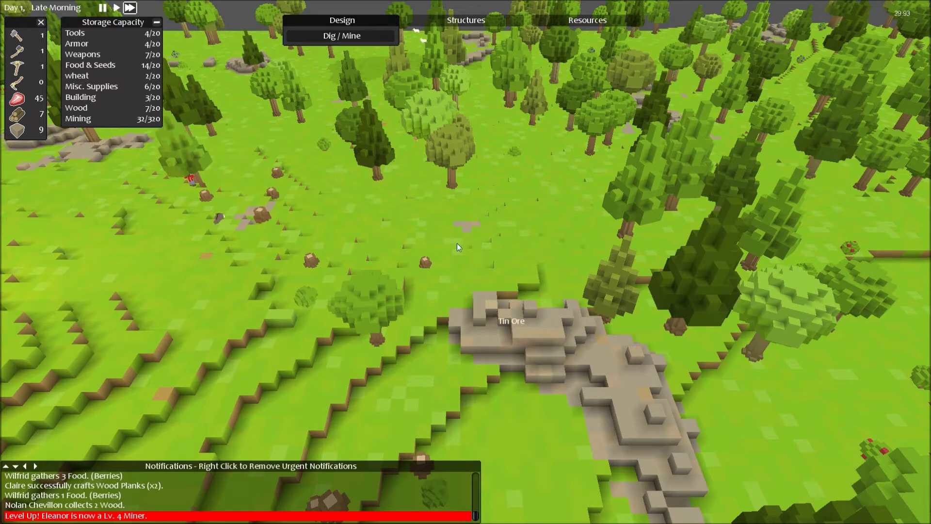
{"action": "left_click", "coordinate": [346, 36]}
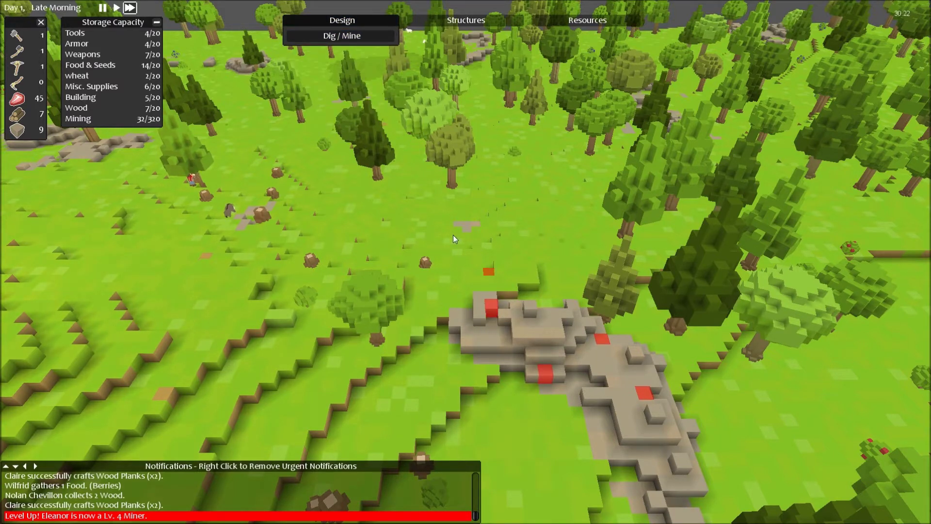
{"action": "key", "text": "e"}
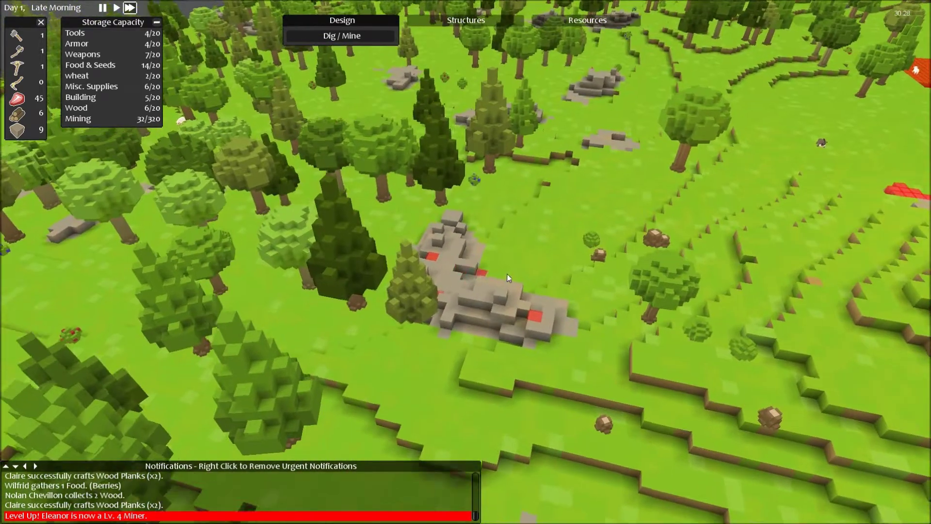
{"action": "scroll", "coordinate": [507, 273], "scroll_direction": "up", "scroll_amount": 5}
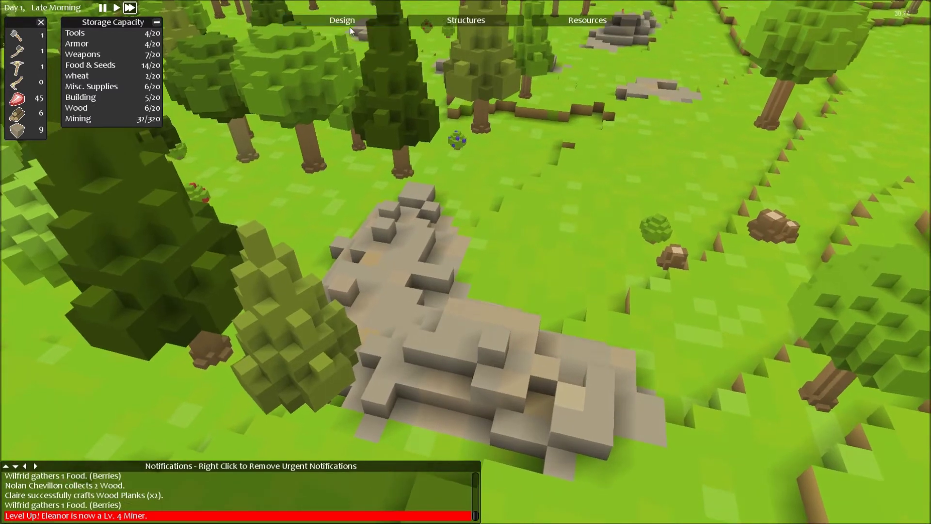
{"action": "left_click", "coordinate": [350, 36]}
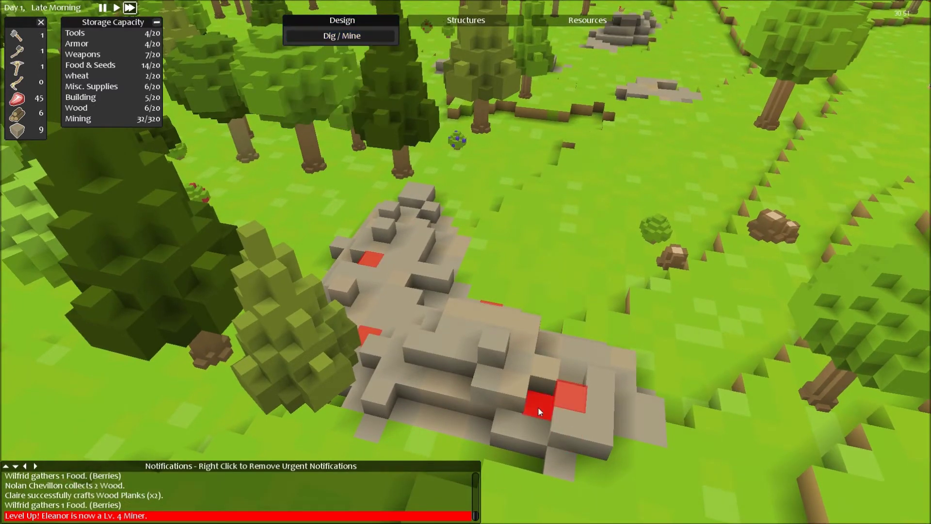
{"action": "key", "text": "w"}
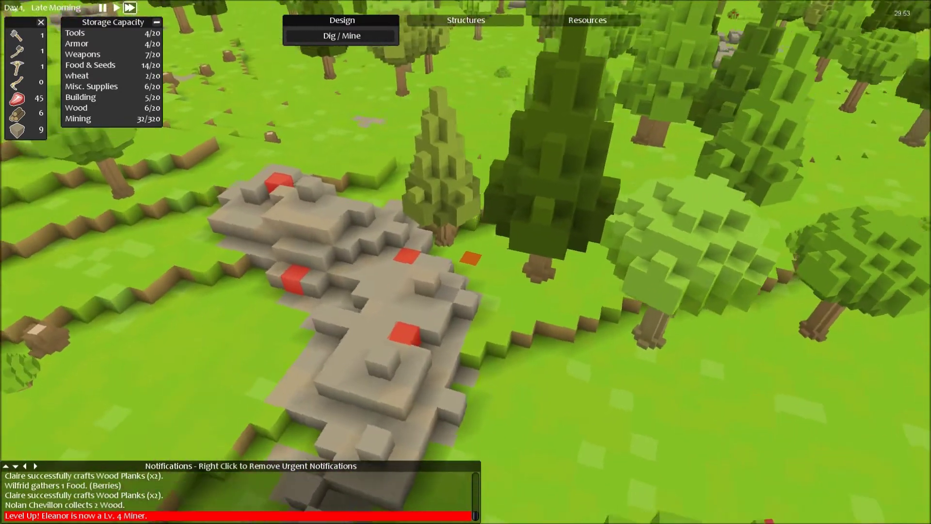
{"action": "left_click_drag", "start_coordinate": [466, 262], "coordinate": [523, 249]}
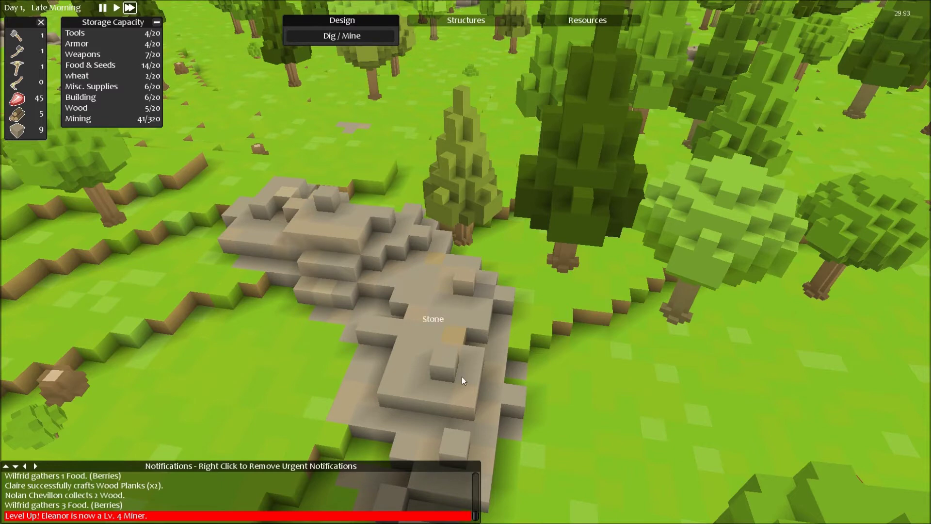
{"action": "scroll", "coordinate": [478, 405], "scroll_direction": "up", "scroll_amount": 3}
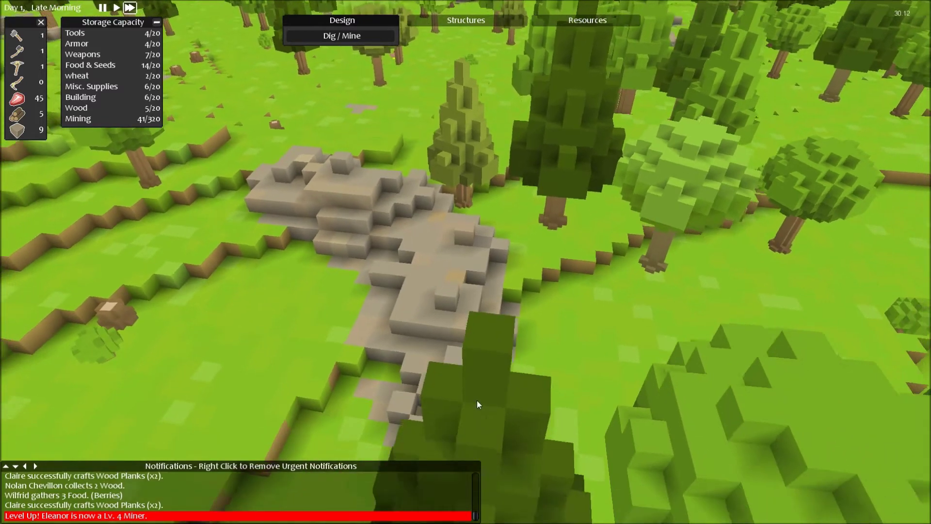
{"action": "scroll", "coordinate": [481, 392], "scroll_direction": "up", "scroll_amount": 3}
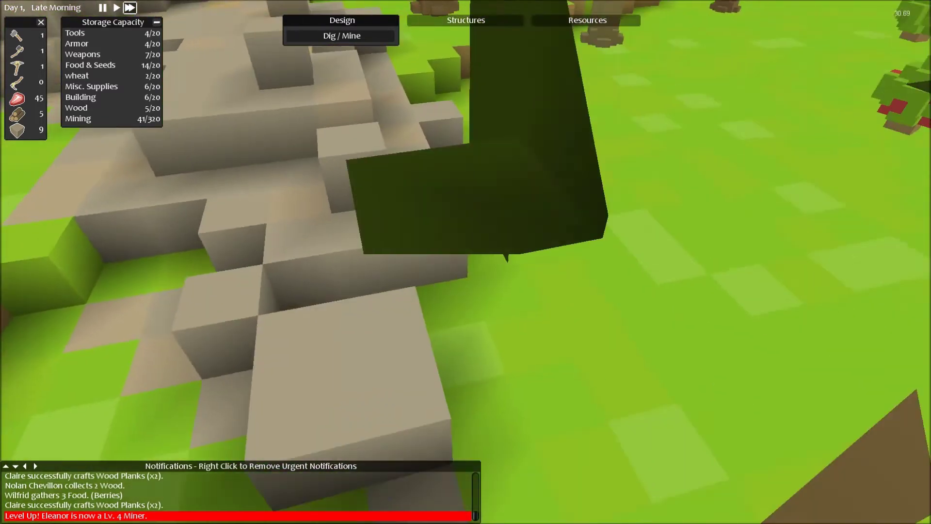
{"action": "scroll", "coordinate": [465, 261], "scroll_direction": "down", "scroll_amount": 3}
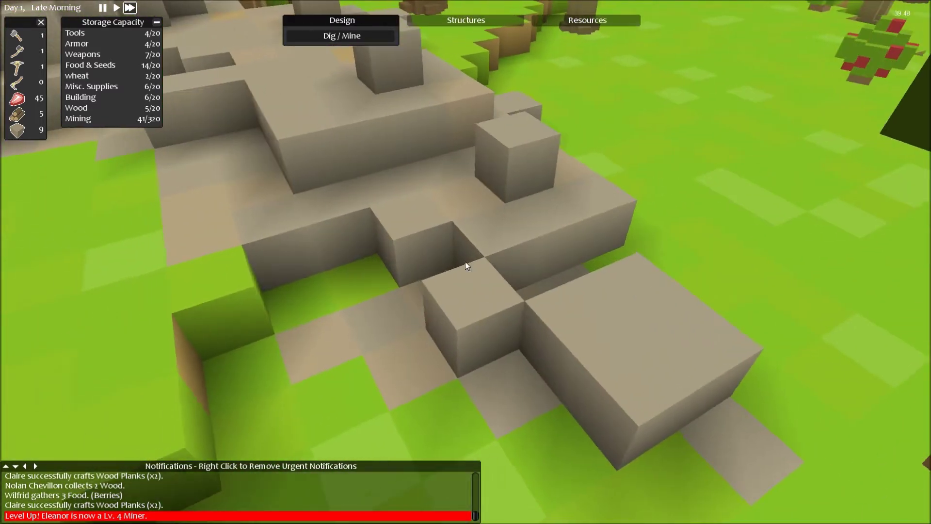
{"action": "scroll", "coordinate": [465, 261], "scroll_direction": "down", "scroll_amount": 3}
Step: Pan the view over the terraced grass and stone patch toward the settlement
{"action": "key", "text": "w"}
{"action": "key", "text": "w"}
{"action": "key", "text": "w"}
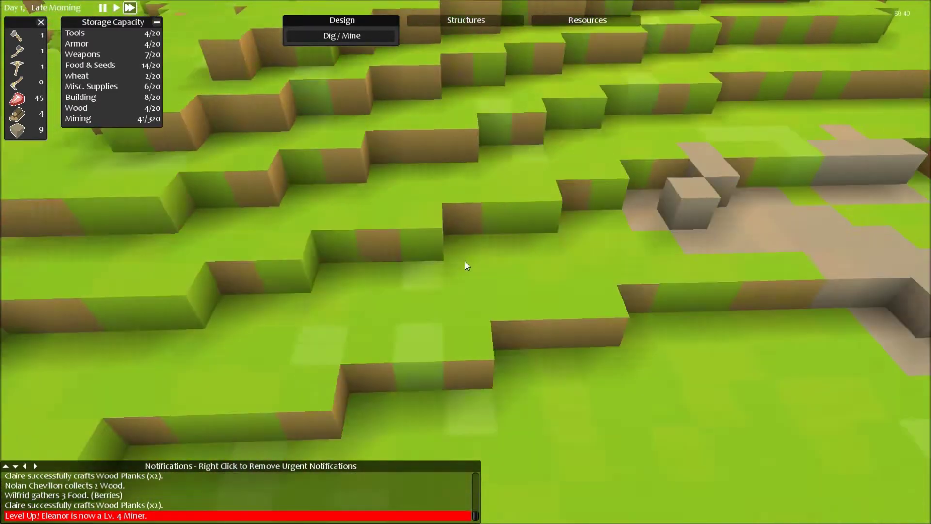
{"action": "scroll", "coordinate": [466, 266], "scroll_direction": "down", "scroll_amount": 5}
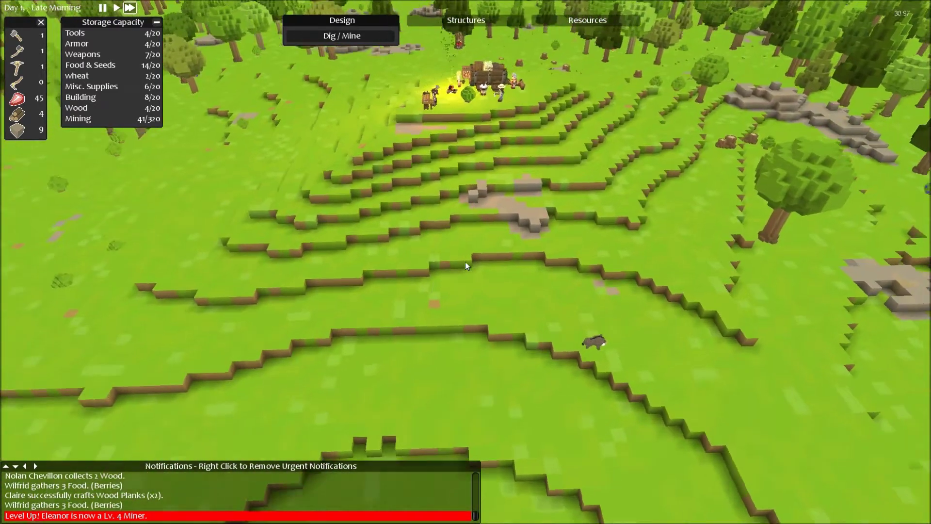
{"action": "scroll", "coordinate": [466, 266], "scroll_direction": "up", "scroll_amount": 3}
{"action": "scroll", "coordinate": [465, 266], "scroll_direction": "up", "scroll_amount": 2}
{"action": "key", "text": "a"}
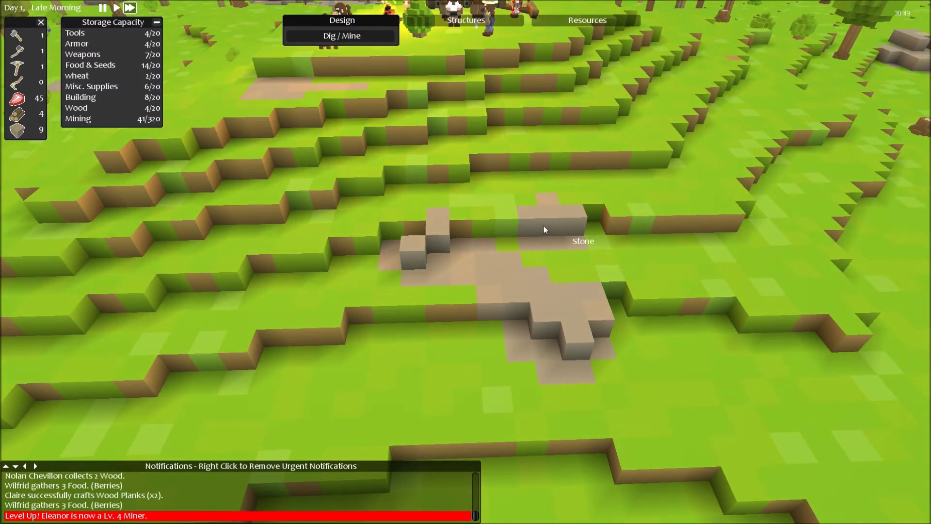
{"action": "key", "text": "w"}
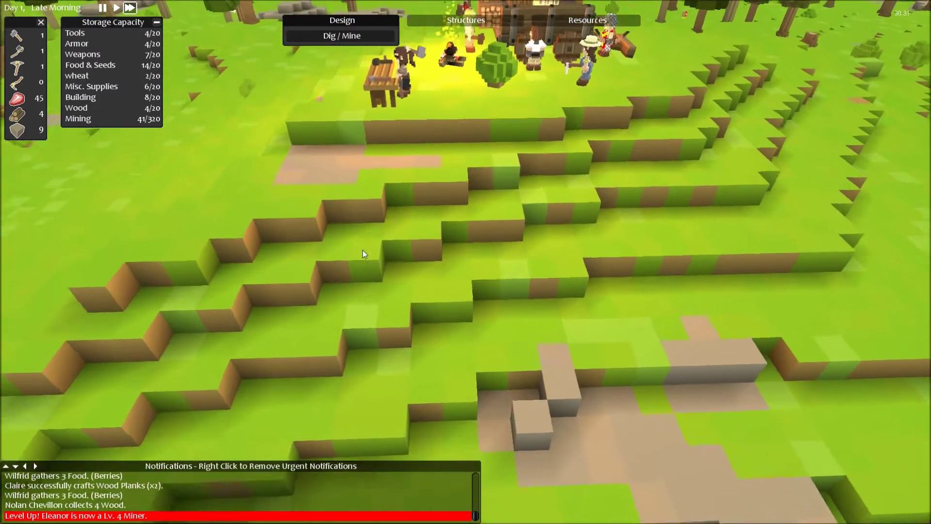
{"action": "scroll", "coordinate": [363, 253], "scroll_direction": "up", "scroll_amount": 3}
{"action": "scroll", "coordinate": [381, 279], "scroll_direction": "up", "scroll_amount": 2}
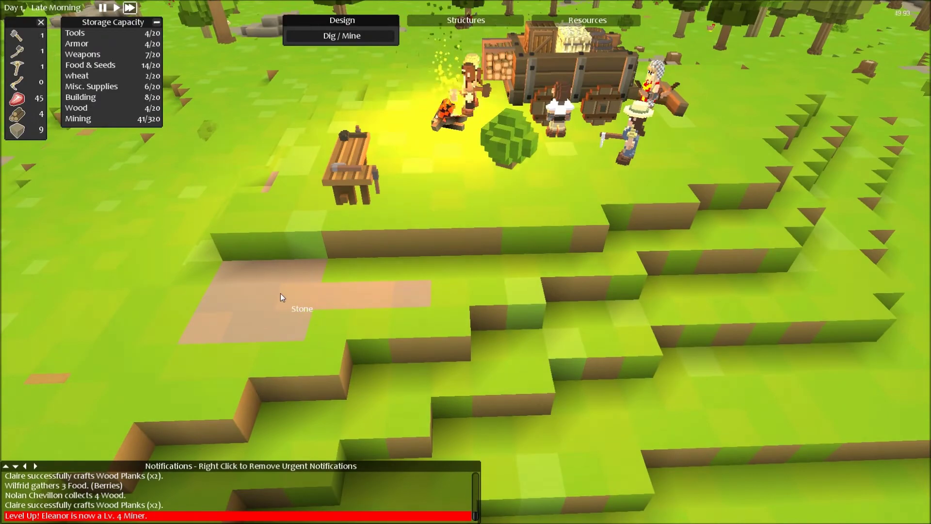
{"action": "scroll", "coordinate": [362, 293], "scroll_direction": "down", "scroll_amount": 3}
{"action": "scroll", "coordinate": [361, 294], "scroll_direction": "down", "scroll_amount": 2}
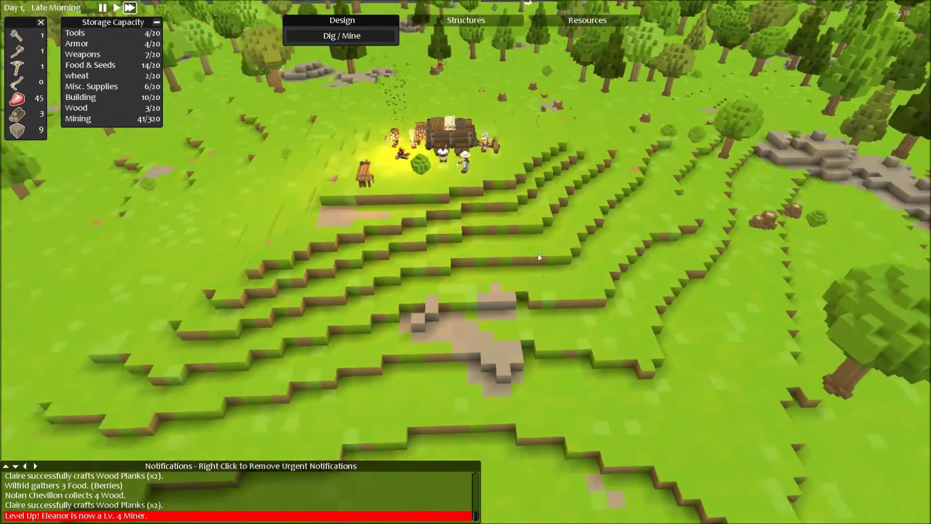
{"action": "key", "text": "s"}
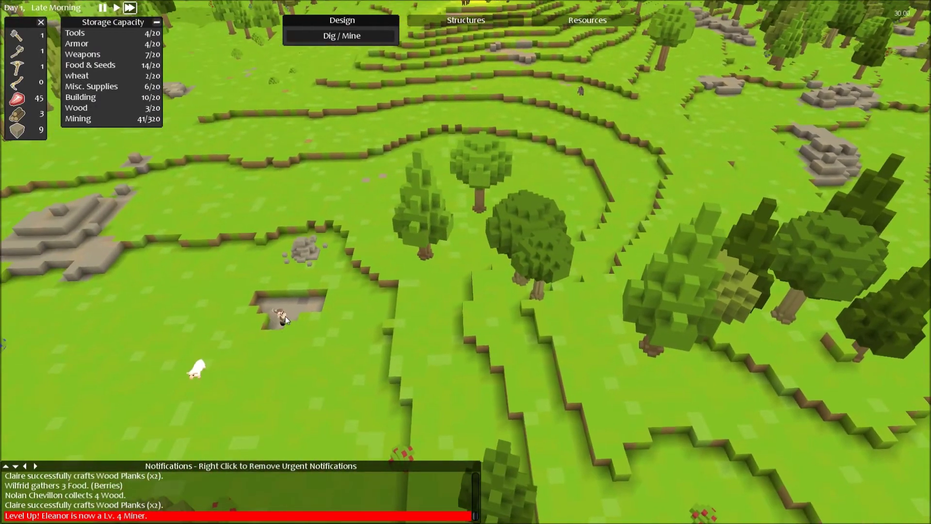
Step: Select the miner colonist Eleanor to view her details, then pull back over the terraces
{"action": "left_click", "coordinate": [280, 319]}
{"action": "key", "text": "w"}
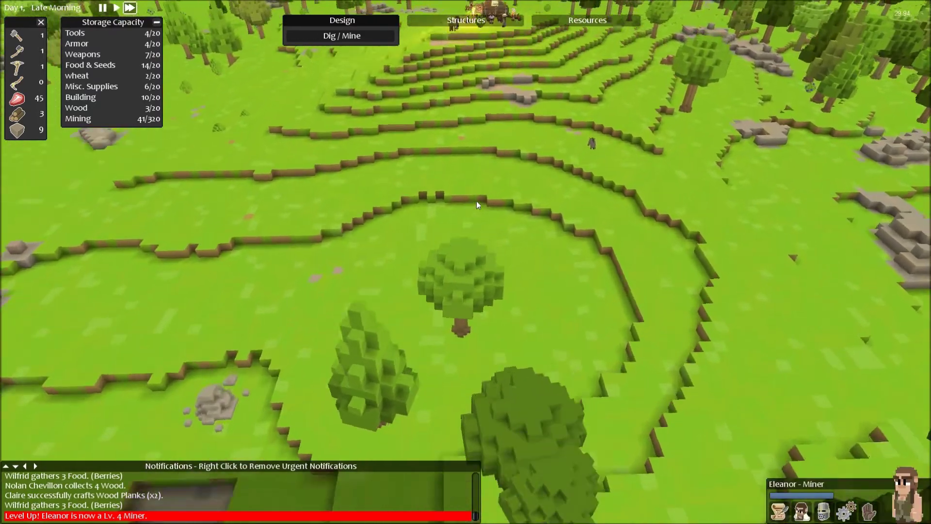
{"action": "key", "text": "w"}
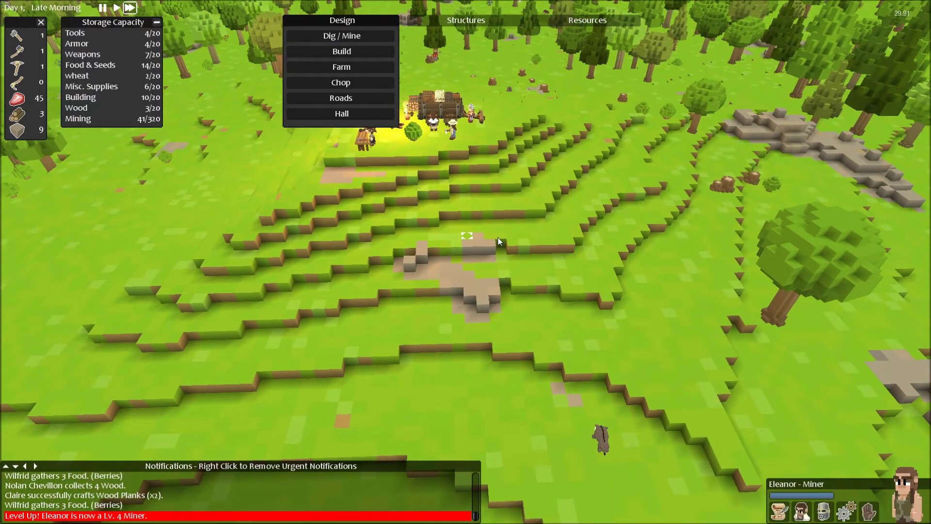
{"action": "key", "text": "s"}
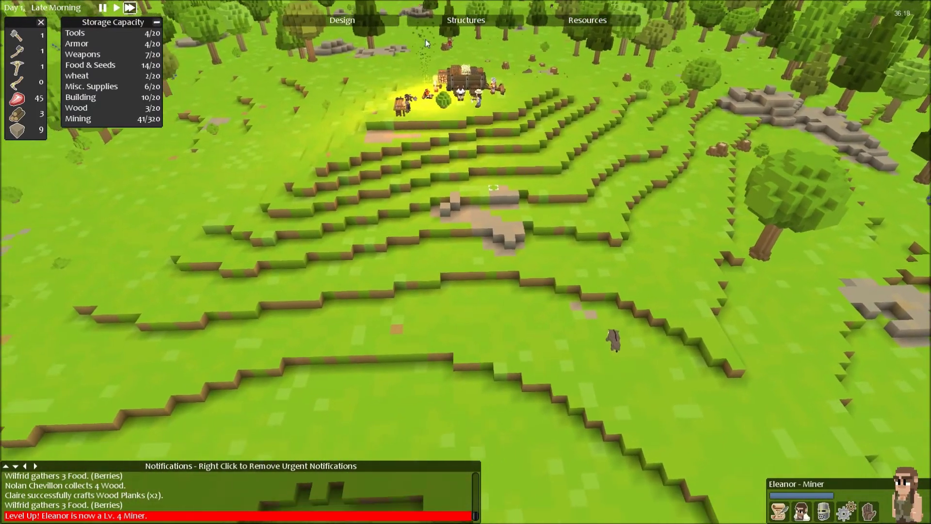
{"action": "key", "text": "s"}
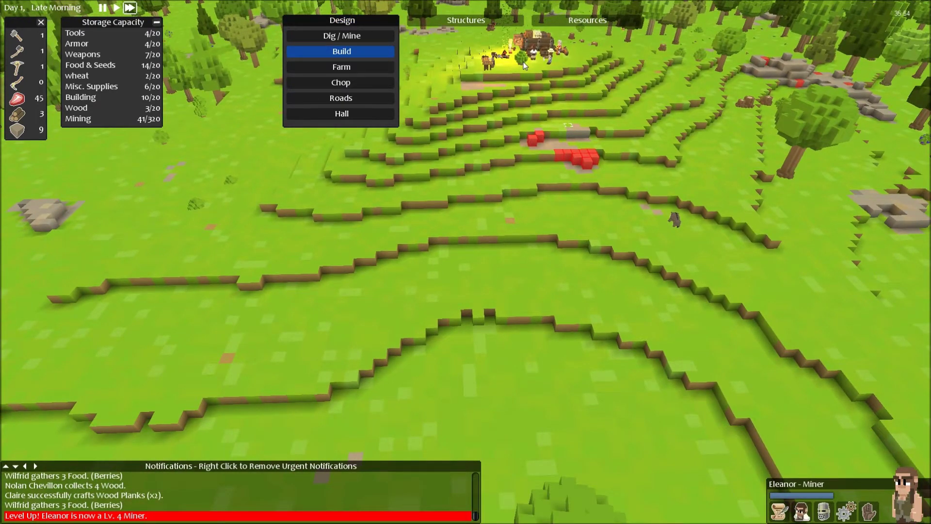
Step: Lay out and confirm a 7×4 Wood Planks floor by the orange zone, then fly toward camp
{"action": "left_click", "coordinate": [341, 51]}
{"action": "key", "text": "s"}
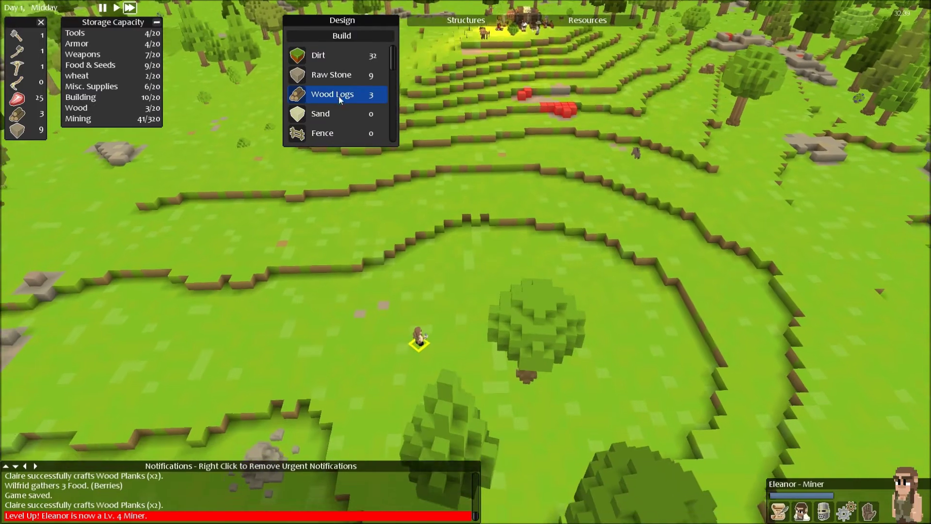
{"action": "scroll", "coordinate": [335, 115], "scroll_direction": "down", "scroll_amount": 3}
{"action": "scroll", "coordinate": [335, 114], "scroll_direction": "down", "scroll_amount": 1}
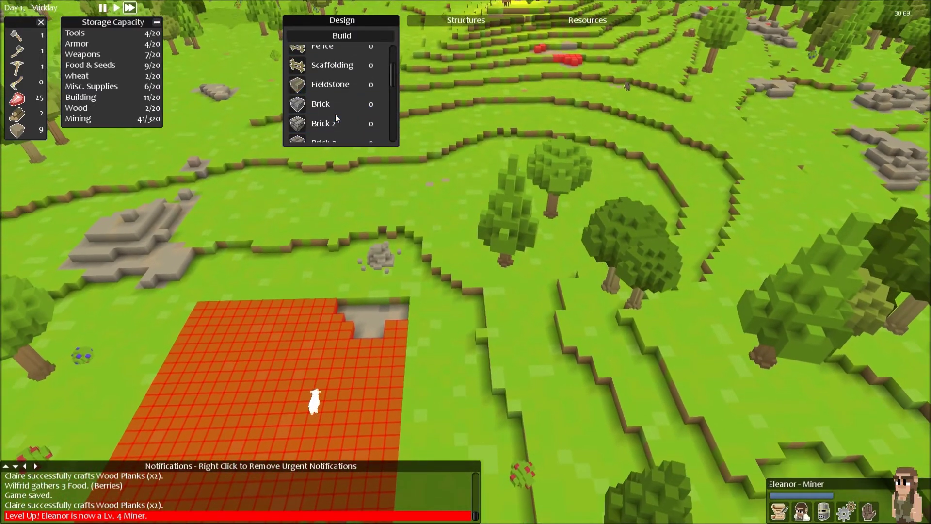
{"action": "scroll", "coordinate": [336, 114], "scroll_direction": "down", "scroll_amount": 2}
{"action": "scroll", "coordinate": [335, 115], "scroll_direction": "down", "scroll_amount": 2}
{"action": "scroll", "coordinate": [336, 114], "scroll_direction": "down", "scroll_amount": 1}
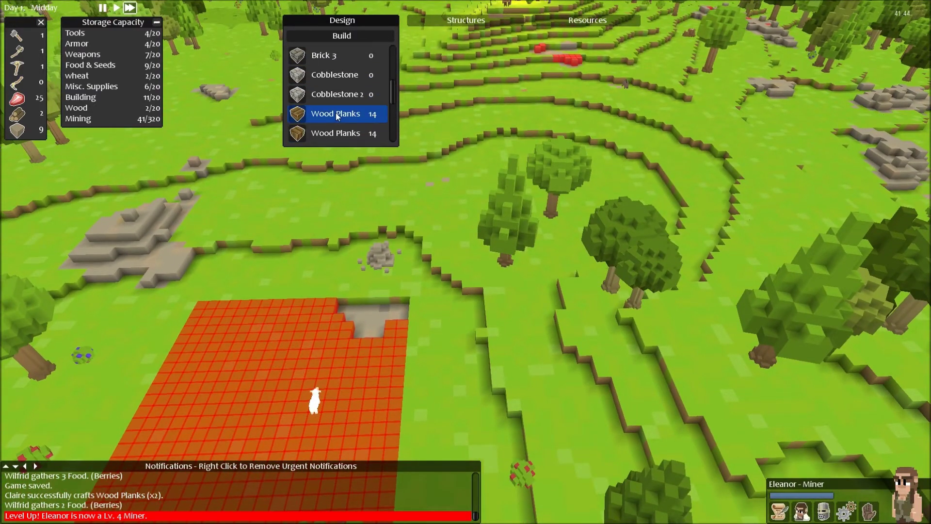
{"action": "left_click", "coordinate": [337, 116]}
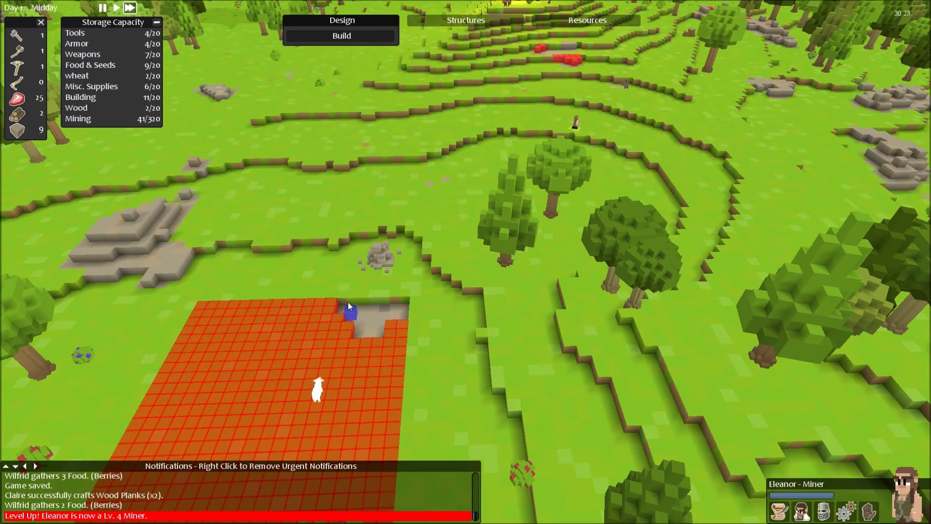
{"action": "left_click_drag", "start_coordinate": [343, 303], "coordinate": [399, 331]}
{"action": "key", "text": "w"}
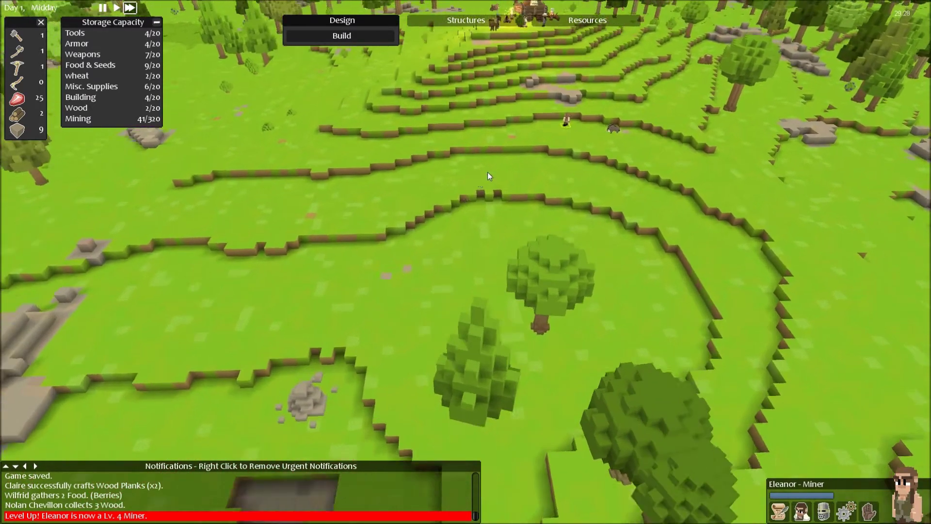
{"action": "key", "text": "w"}
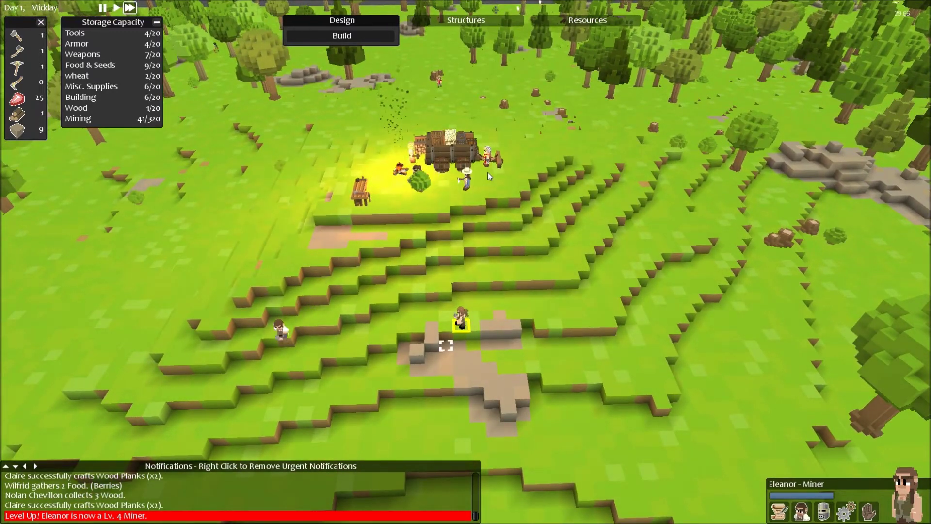
{"action": "scroll", "coordinate": [515, 159], "scroll_direction": "up", "scroll_amount": 2}
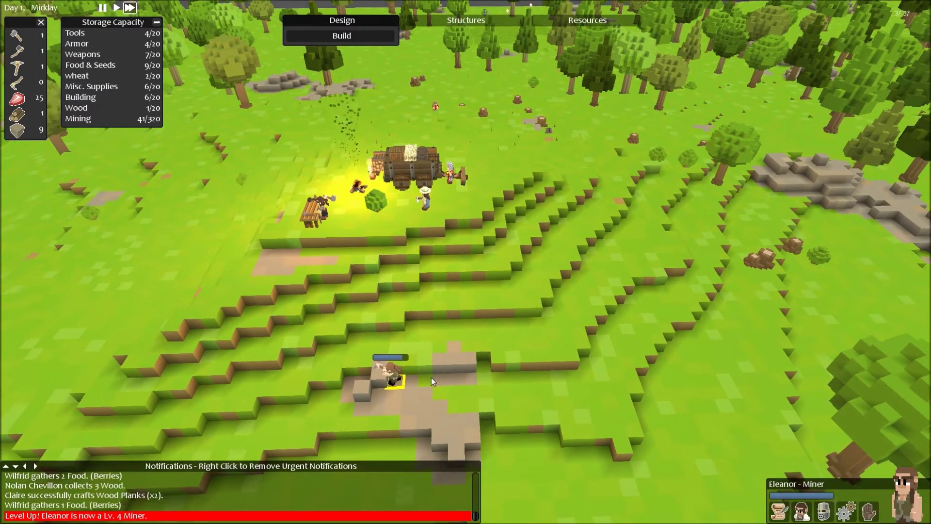
{"action": "scroll", "coordinate": [432, 378], "scroll_direction": "down", "scroll_amount": 2}
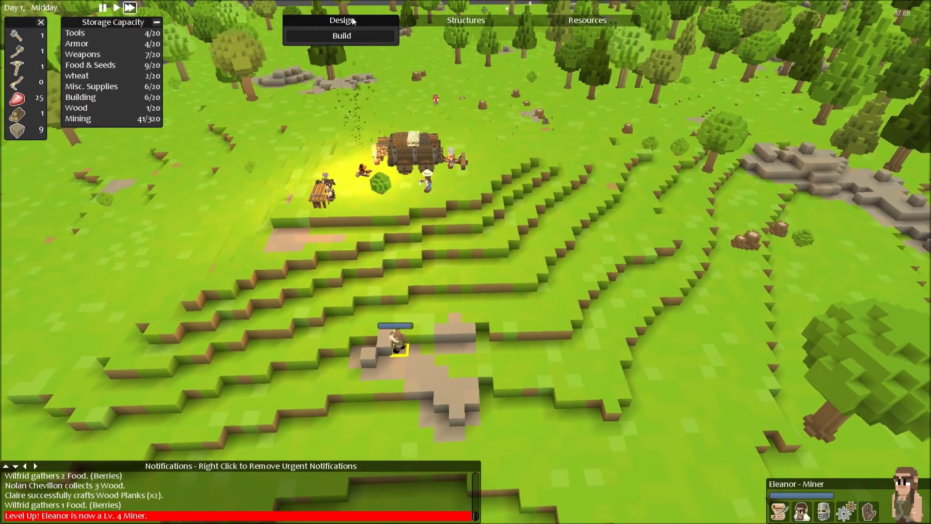
Step: Pan from the wagon camp down to the plank house site and check the nearby tree
{"action": "left_click", "coordinate": [353, 20]}
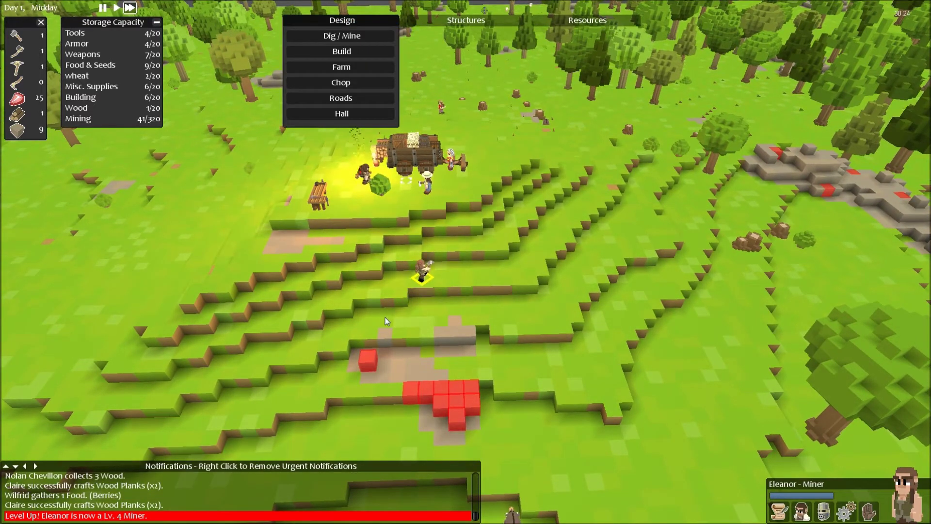
{"action": "scroll", "coordinate": [385, 317], "scroll_direction": "up", "scroll_amount": 2}
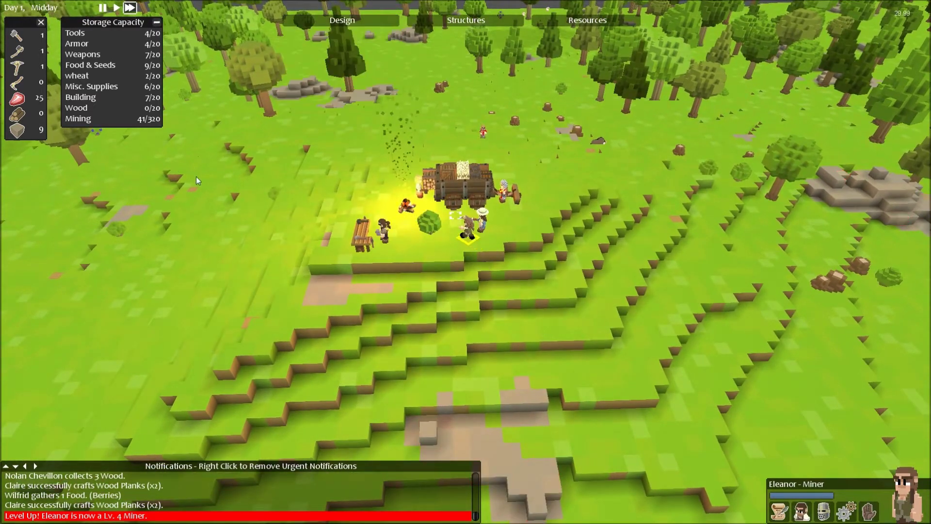
{"action": "key", "text": "w"}
{"action": "key", "text": "a"}
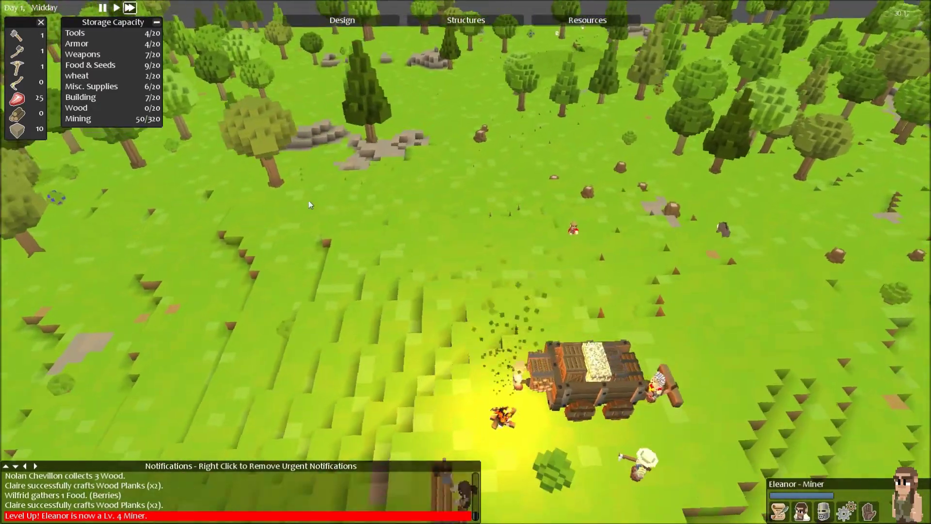
{"action": "key", "text": "s"}
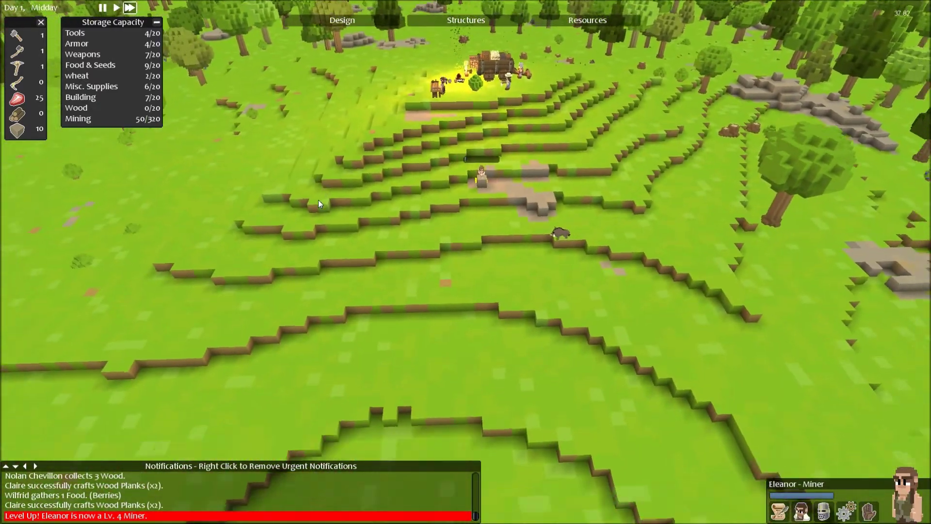
{"action": "key", "text": "s"}
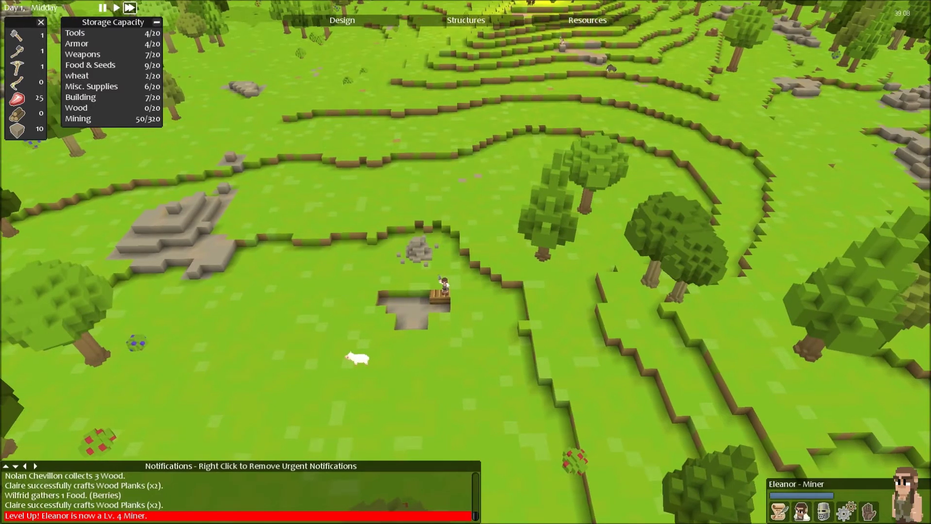
{"action": "key", "text": "s"}
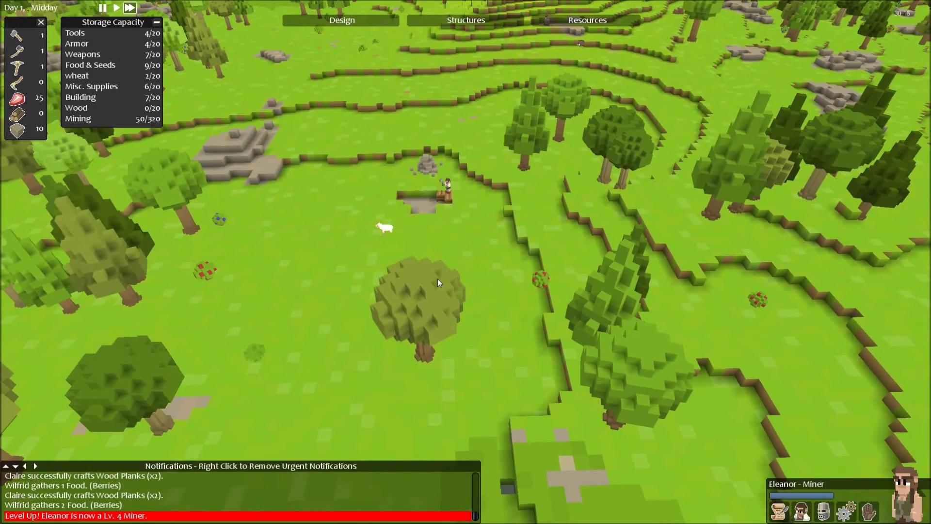
{"action": "right_click", "coordinate": [424, 353]}
Step: Dismiss the tree and bush option menus without removing anything, and hide the designation overlay
{"action": "left_click", "coordinate": [475, 375]}
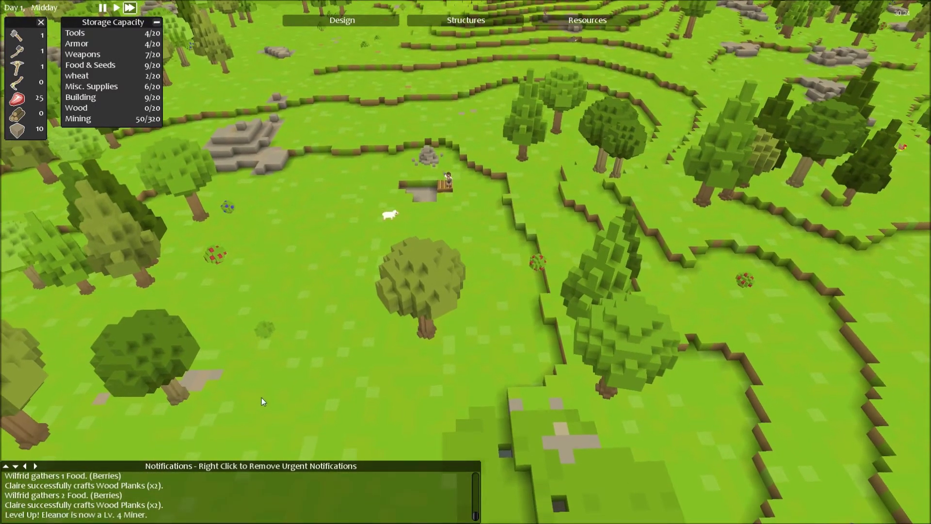
{"action": "scroll", "coordinate": [335, 311], "scroll_direction": "up", "scroll_amount": 2}
{"action": "scroll", "coordinate": [360, 300], "scroll_direction": "up", "scroll_amount": 3}
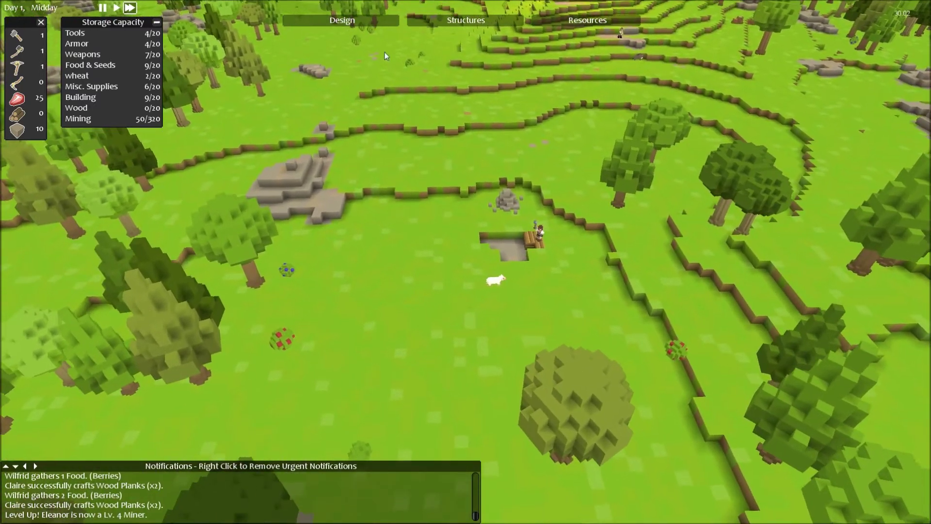
{"action": "left_click", "coordinate": [353, 21]}
{"action": "key", "text": "a"}
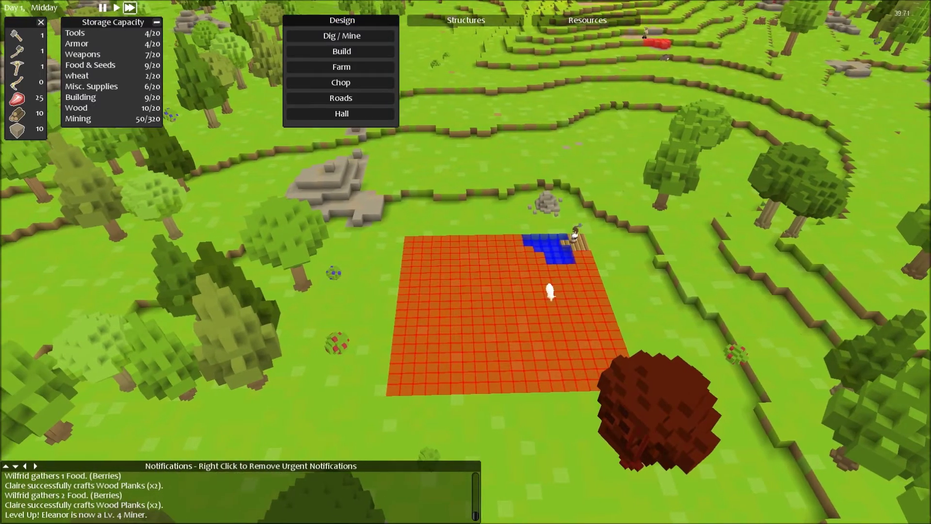
{"action": "key", "text": "shift"}
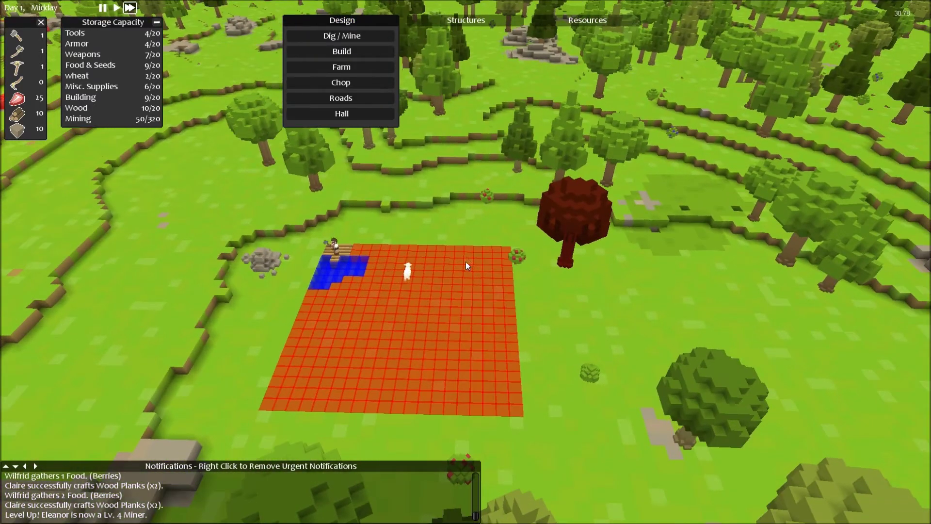
{"action": "right_click", "coordinate": [521, 258]}
{"action": "left_click", "coordinate": [565, 285]}
{"action": "key", "text": "Escape"}
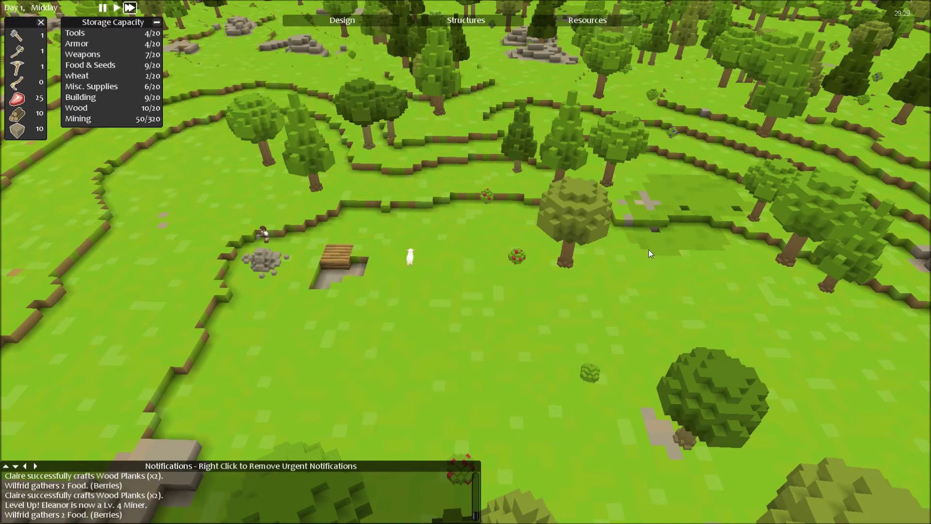
{"action": "scroll", "coordinate": [648, 249], "scroll_direction": "up", "scroll_amount": 3}
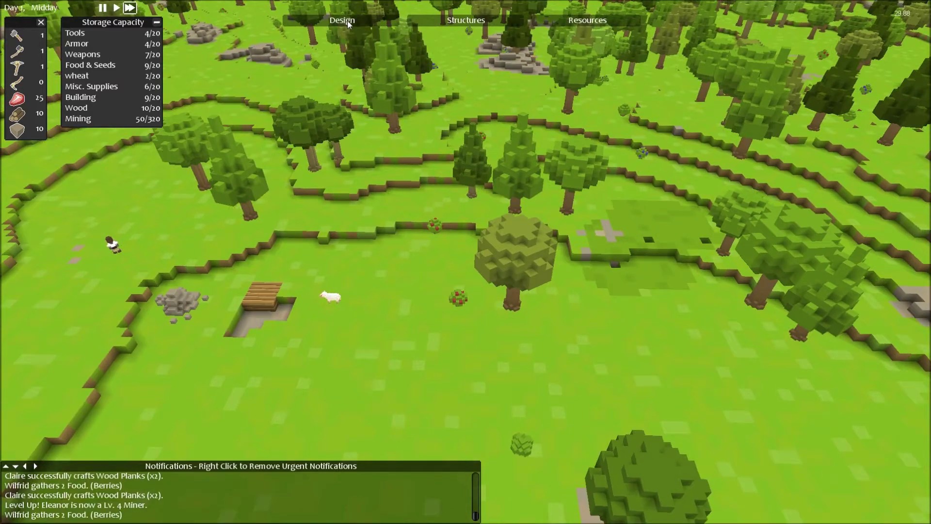
Step: With Dig / Mine active, select a farmer at the camp and pan back to the house site
{"action": "left_click", "coordinate": [342, 20]}
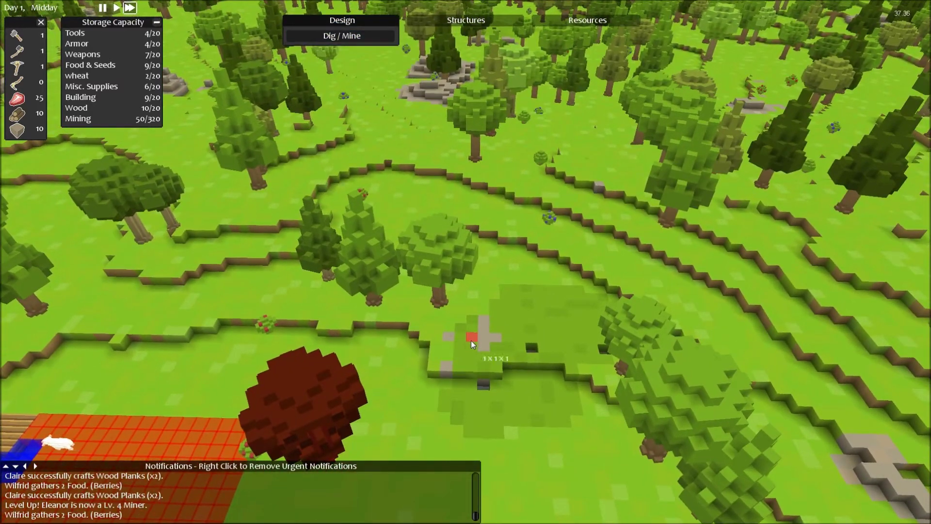
{"action": "scroll", "coordinate": [568, 256], "scroll_direction": "down", "scroll_amount": 3}
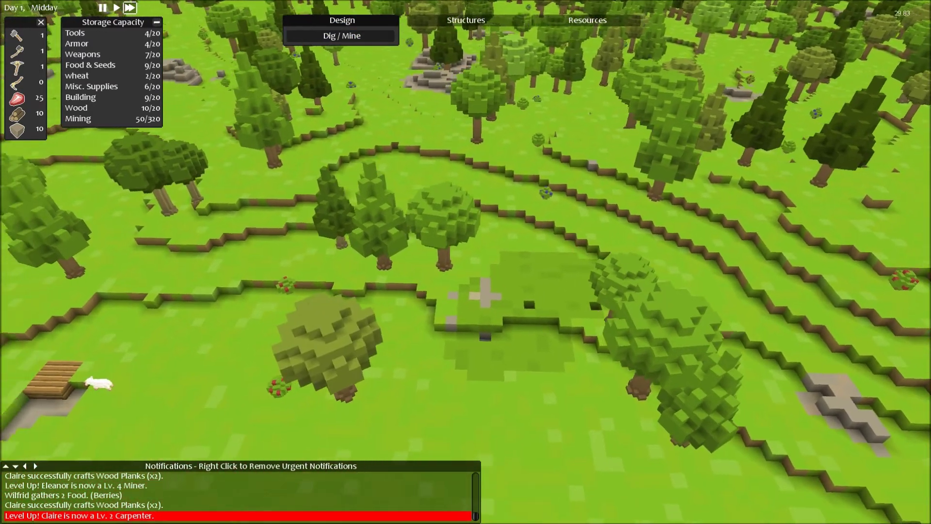
{"action": "key", "text": "s"}
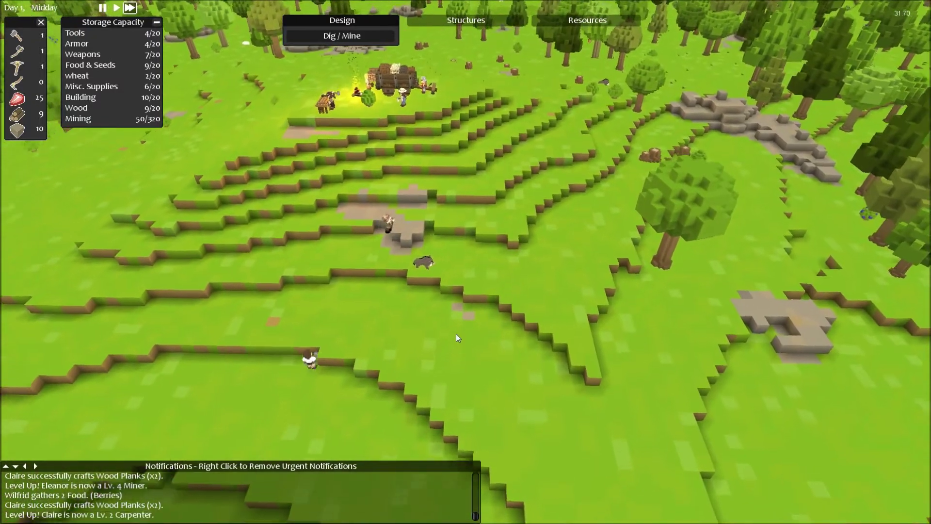
{"action": "scroll", "coordinate": [455, 334], "scroll_direction": "up", "scroll_amount": 5}
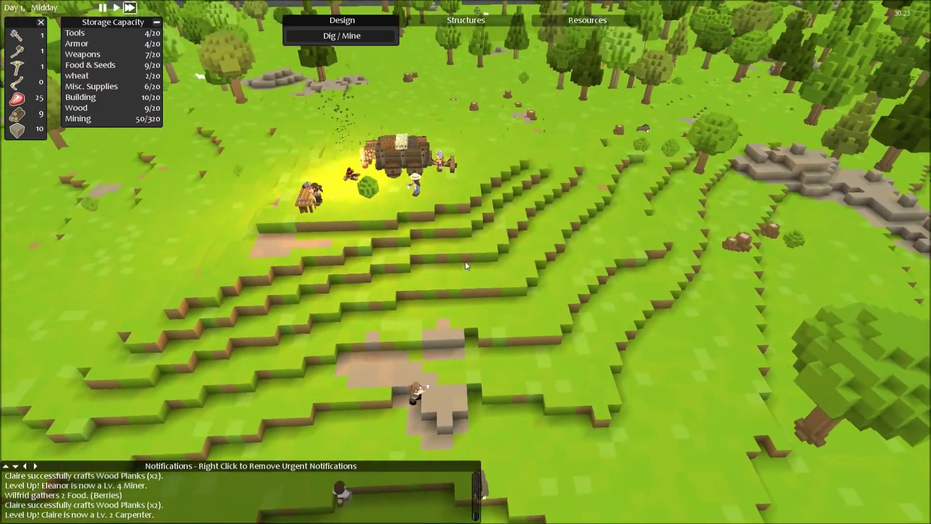
{"action": "scroll", "coordinate": [459, 264], "scroll_direction": "up", "scroll_amount": 3}
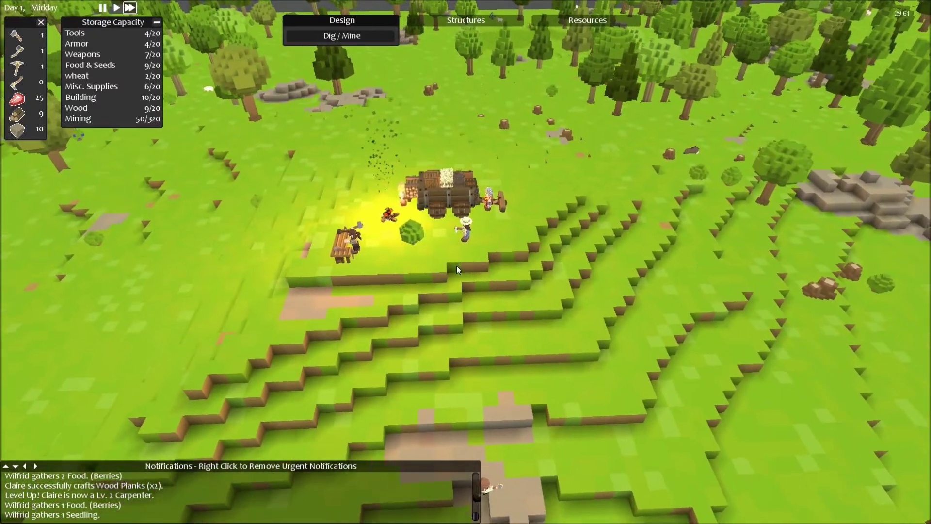
{"action": "left_click", "coordinate": [472, 256]}
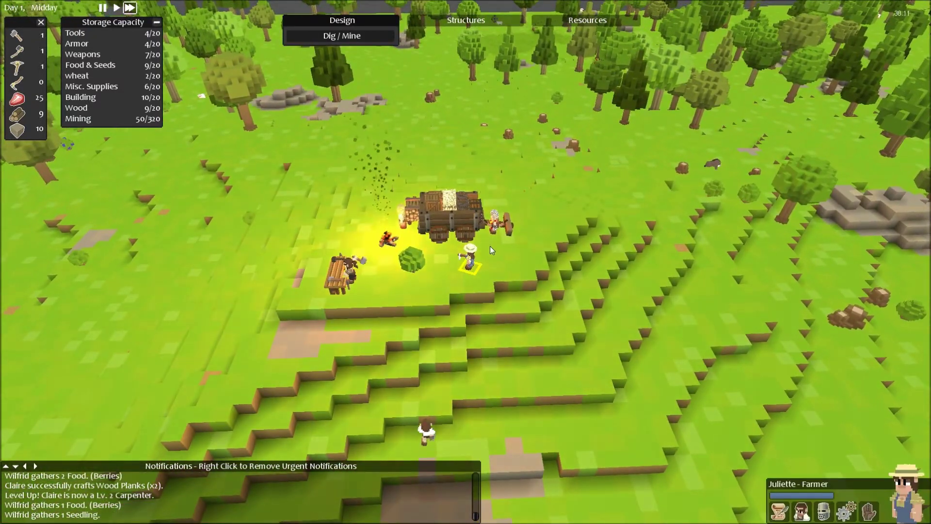
{"action": "key", "text": "s"}
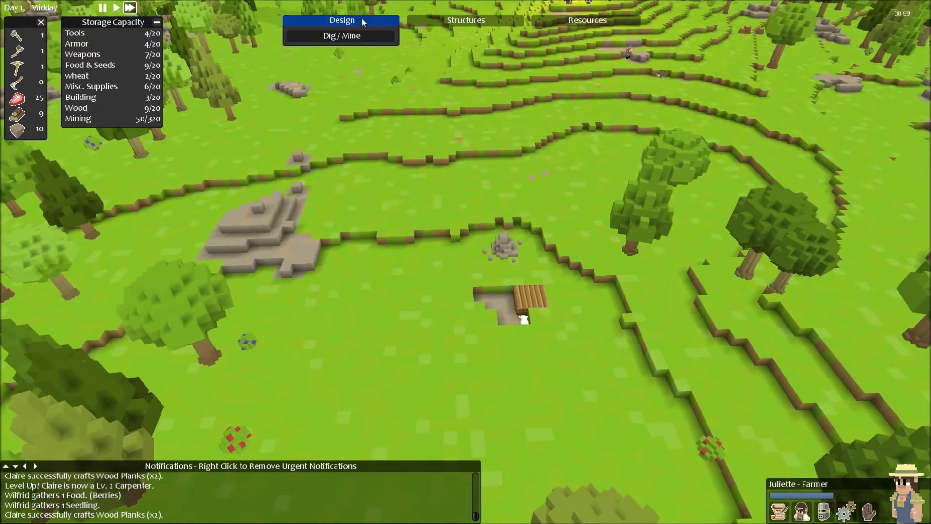
{"action": "left_click", "coordinate": [361, 25]}
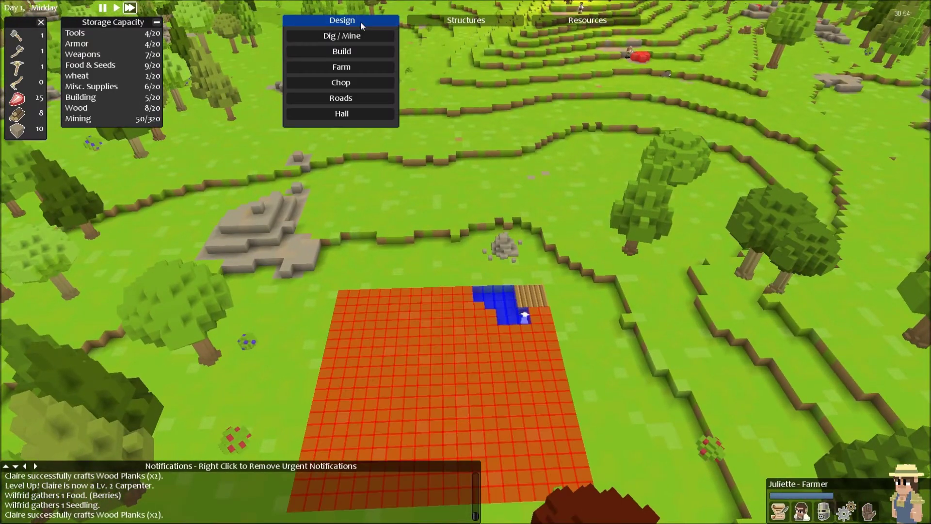
Step: Mark a 3x3 farm plot beside the plank floor
{"action": "key", "text": "d"}
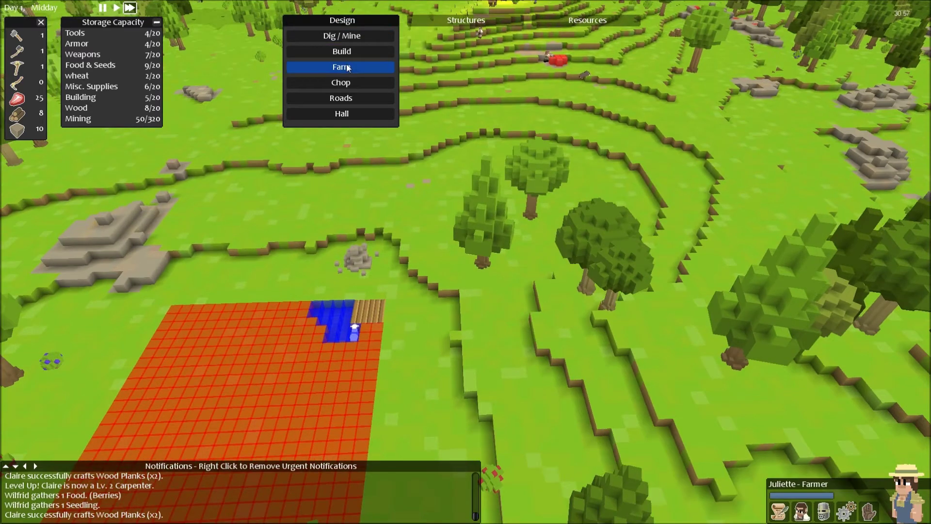
{"action": "left_click", "coordinate": [342, 66]}
{"action": "left_click", "coordinate": [350, 56]}
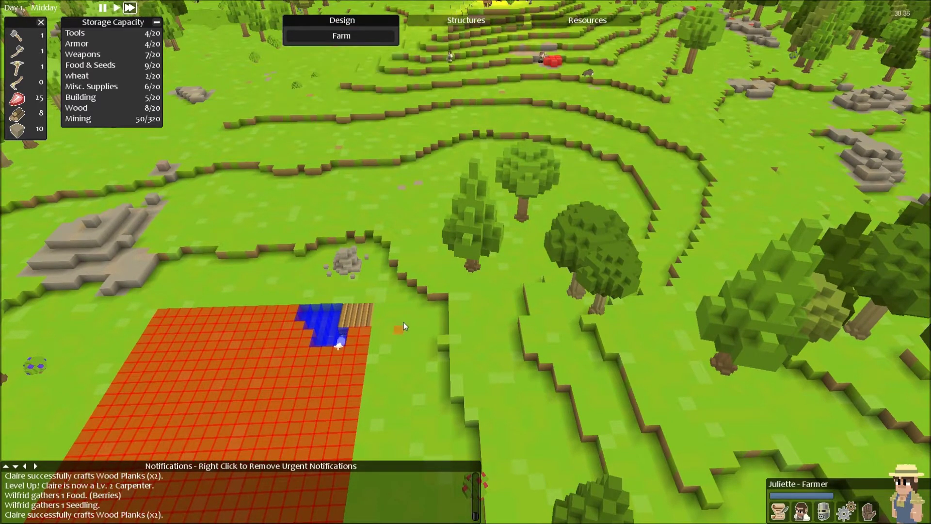
{"action": "key", "text": "d"}
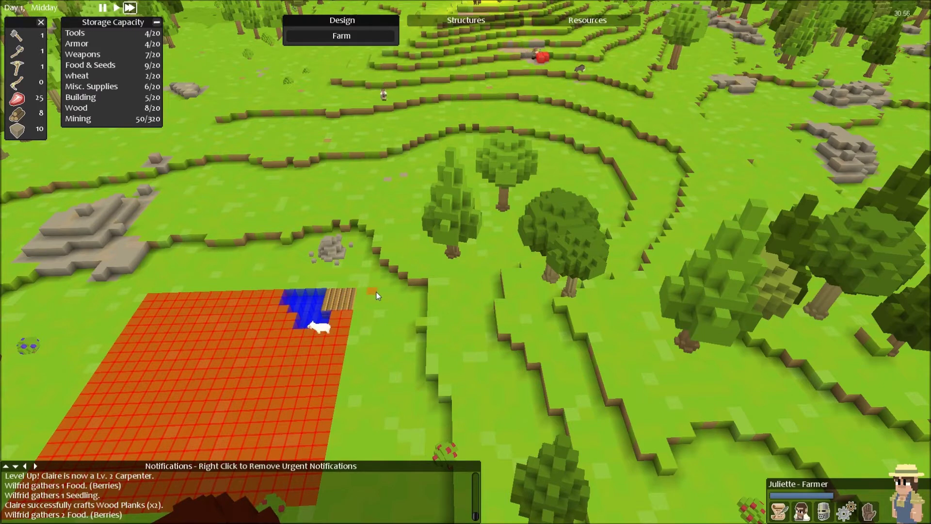
{"action": "left_click_drag", "start_coordinate": [376, 291], "coordinate": [392, 306]}
Step: Stretch the farm strip along the plank floor, switching from Carrot Seed to Pumpkin Seed
{"action": "left_click", "coordinate": [357, 22]}
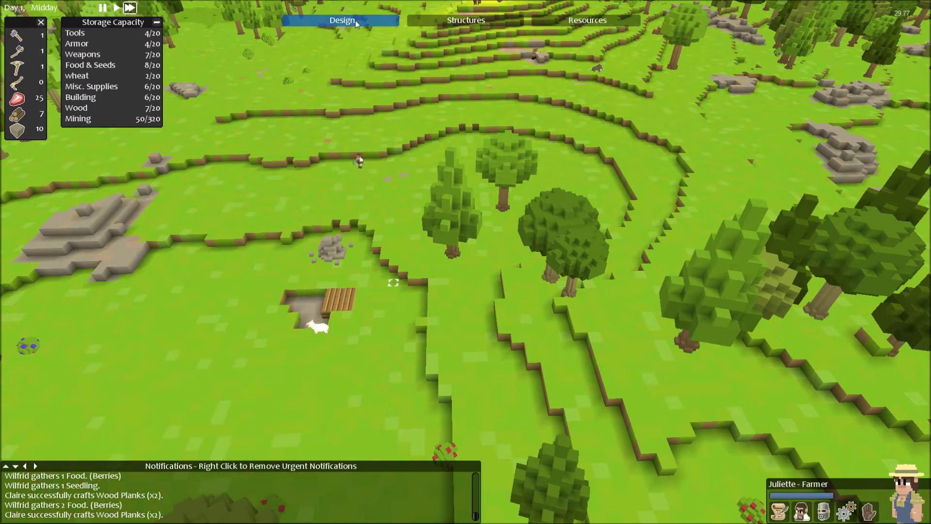
{"action": "left_click", "coordinate": [356, 66]}
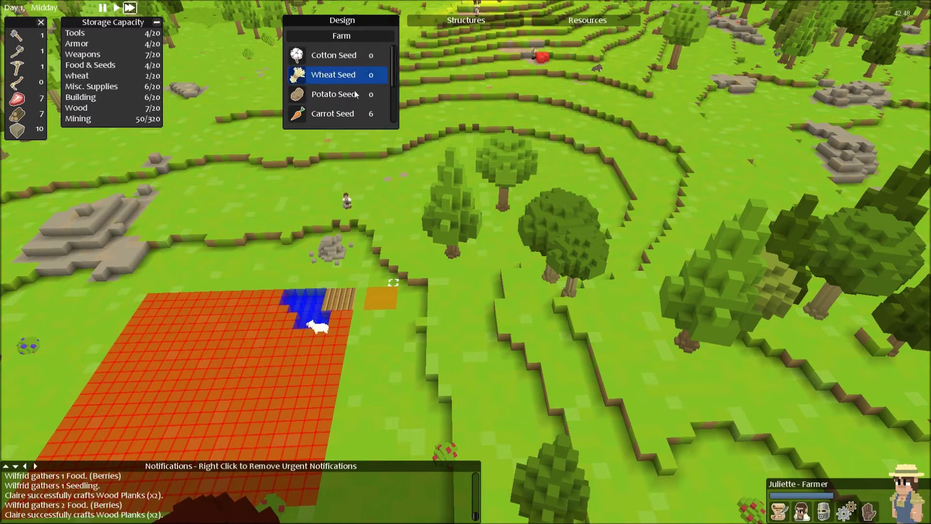
{"action": "left_click", "coordinate": [342, 113]}
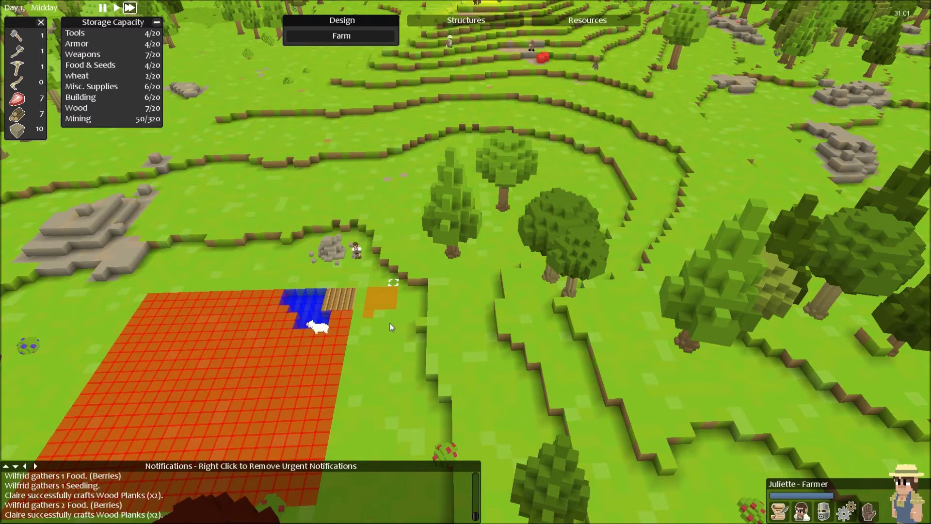
{"action": "left_click_drag", "start_coordinate": [390, 323], "coordinate": [392, 332]}
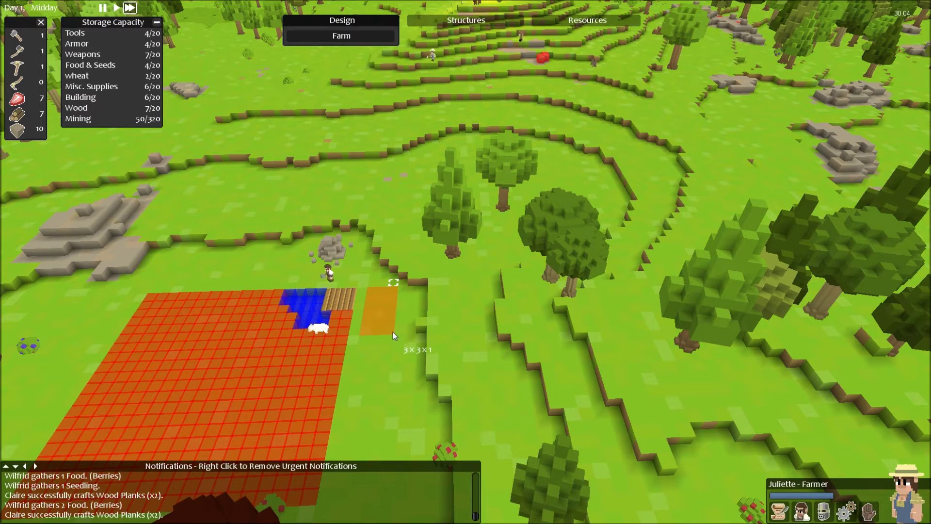
{"action": "left_click", "coordinate": [350, 40]}
{"action": "scroll", "coordinate": [346, 104], "scroll_direction": "down", "scroll_amount": 1}
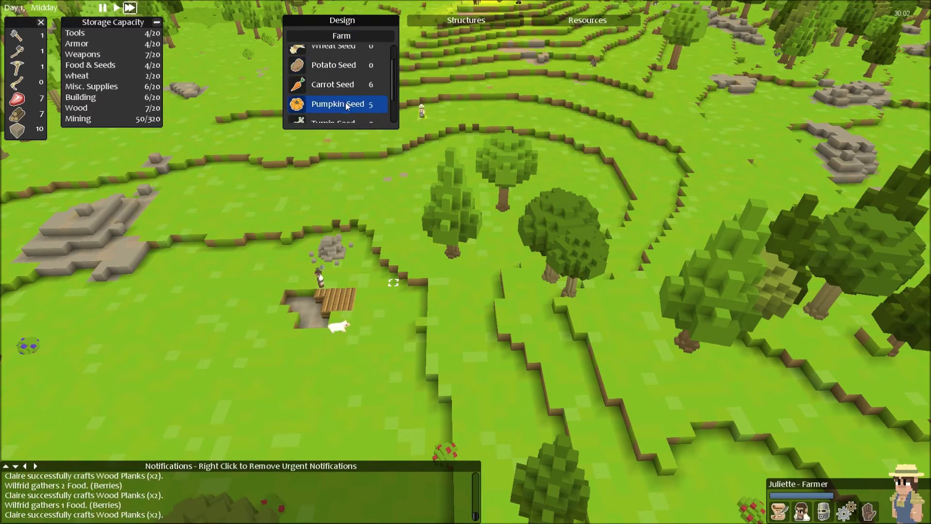
{"action": "left_click", "coordinate": [347, 106]}
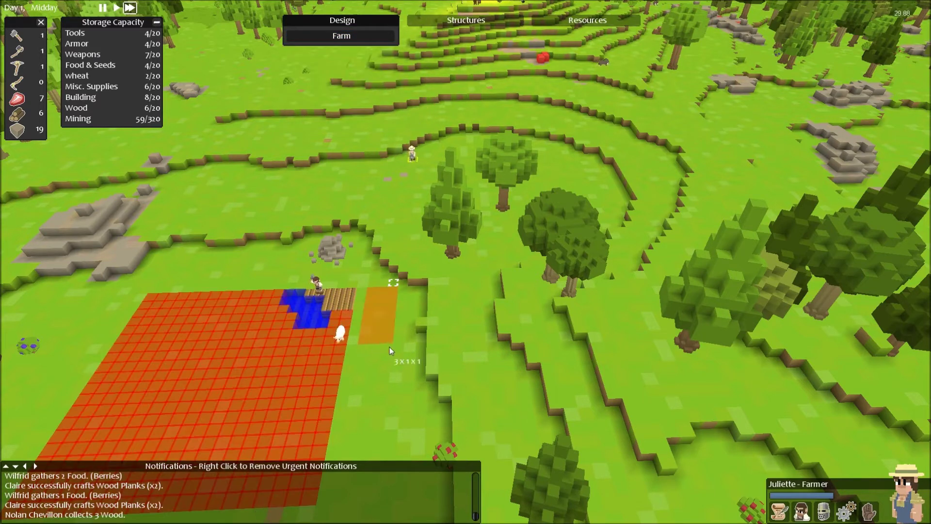
{"action": "left_click_drag", "start_coordinate": [389, 351], "coordinate": [389, 359]}
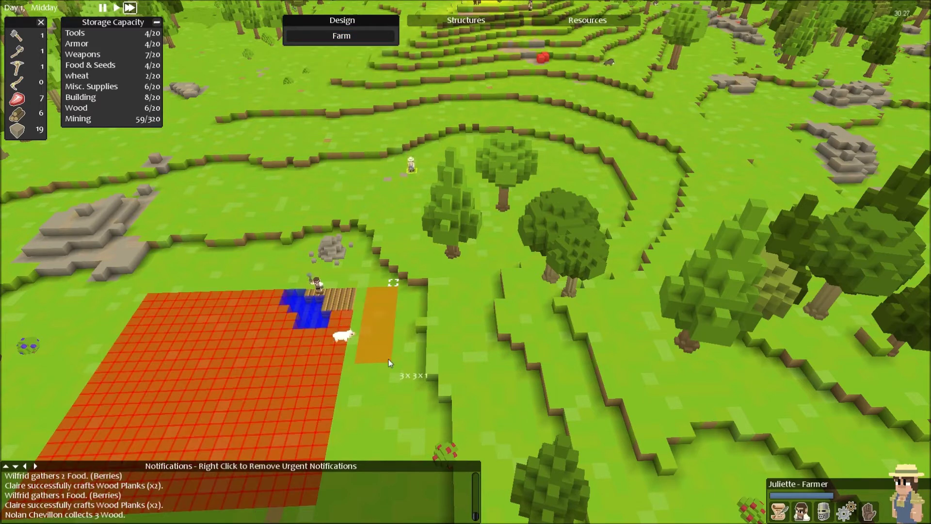
Step: Size a new 3x3 farm plot on the grass with another seed, then cancel it
{"action": "left_click", "coordinate": [341, 36]}
{"action": "left_click", "coordinate": [340, 36]}
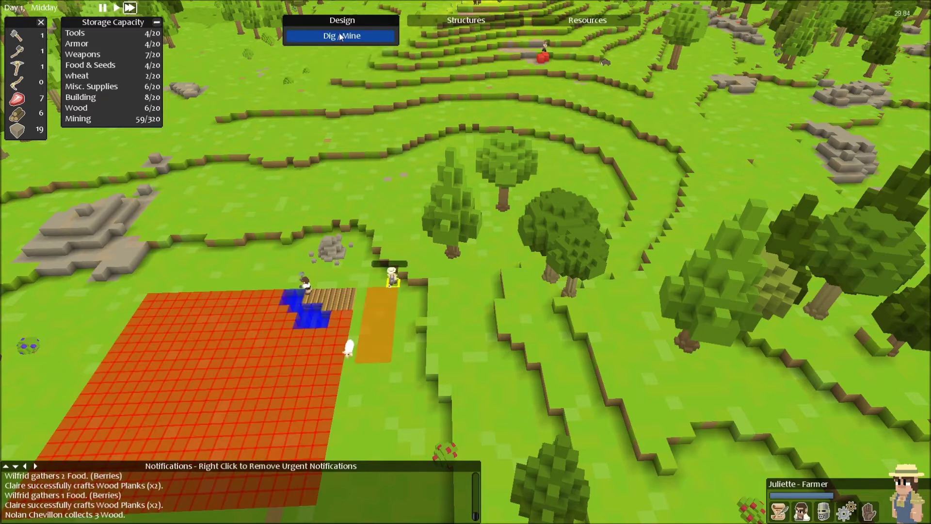
{"action": "left_click", "coordinate": [342, 66]}
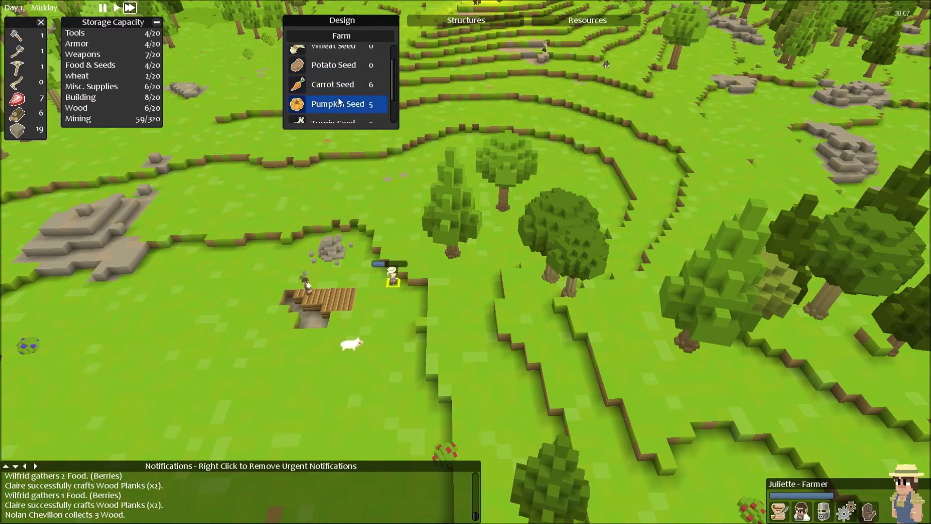
{"action": "scroll", "coordinate": [339, 101], "scroll_direction": "down", "scroll_amount": 2}
{"action": "left_click", "coordinate": [341, 95]}
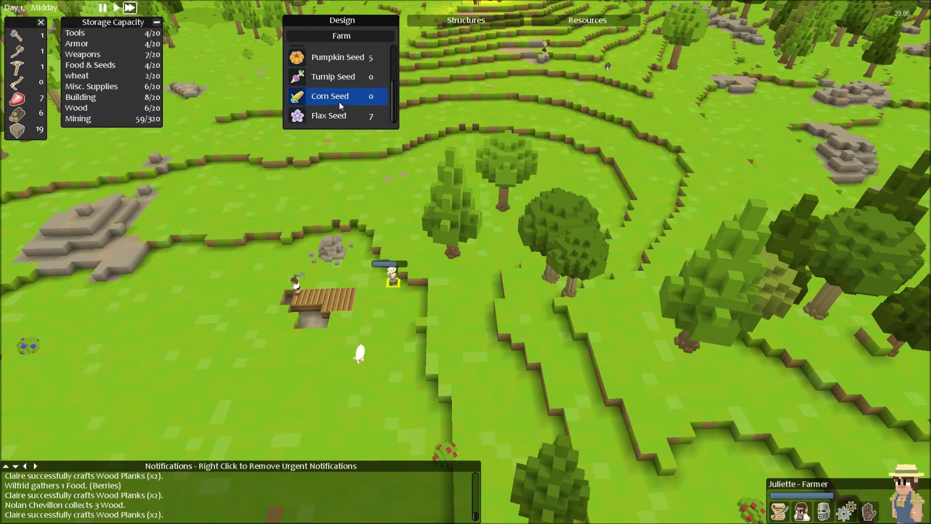
{"action": "left_click", "coordinate": [338, 116]}
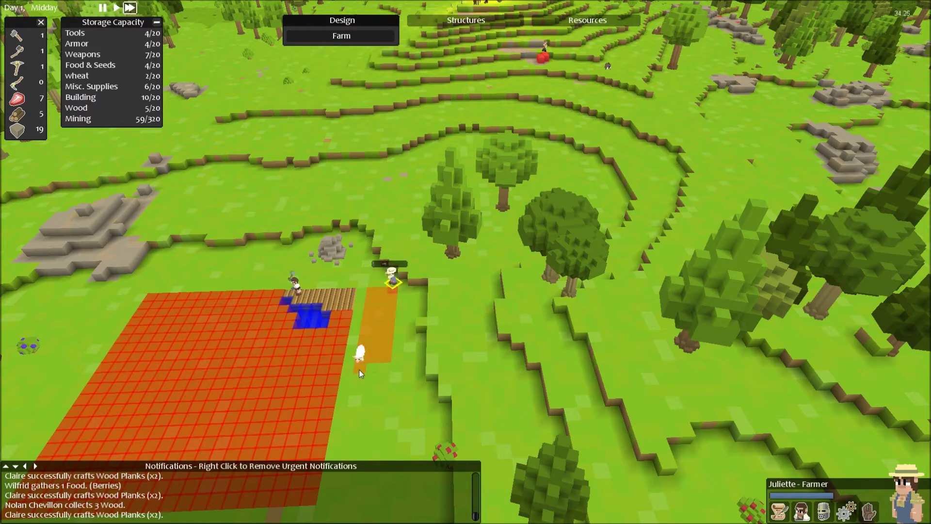
{"action": "left_click_drag", "start_coordinate": [359, 371], "coordinate": [382, 389]}
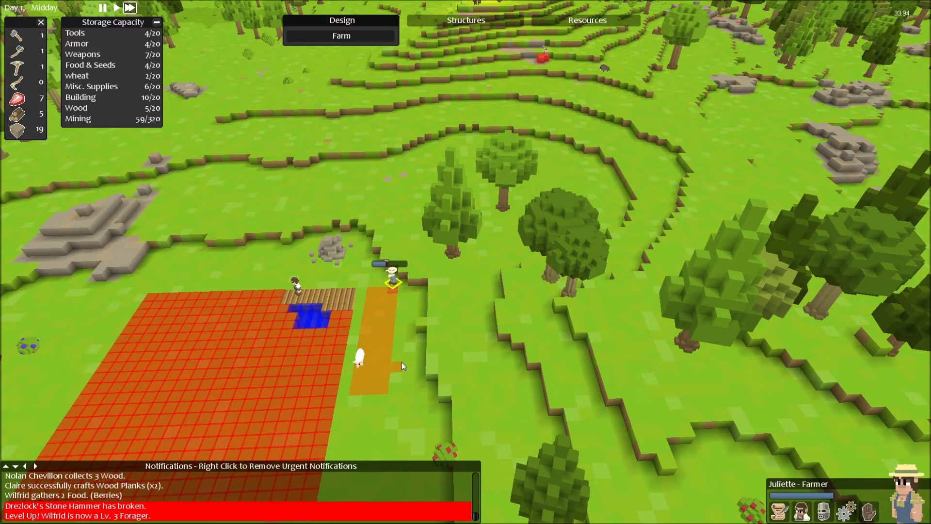
{"action": "right_click", "coordinate": [377, 357]}
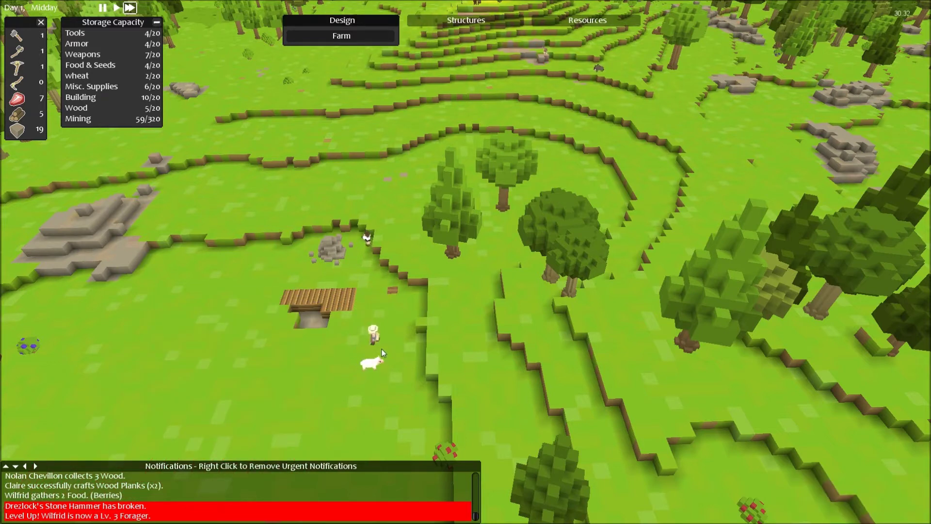
Step: Inspect the existing Pumpkin Farm and back out of the farm seed choices
{"action": "left_click", "coordinate": [382, 349]}
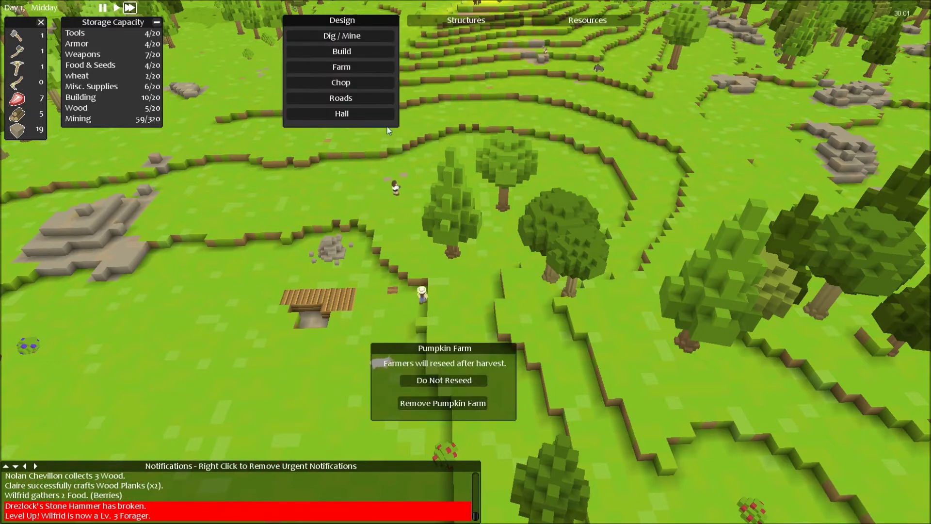
{"action": "left_click", "coordinate": [519, 321]}
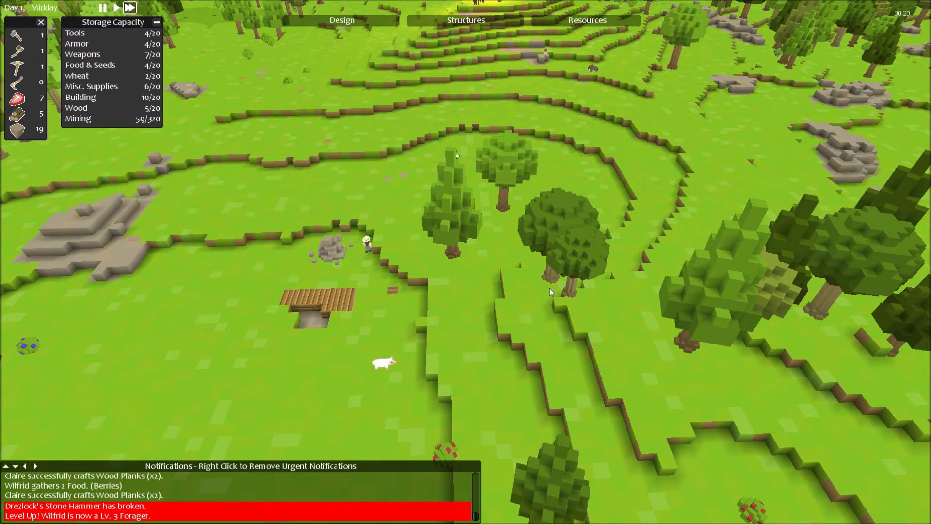
{"action": "scroll", "coordinate": [549, 288], "scroll_direction": "up", "scroll_amount": 5}
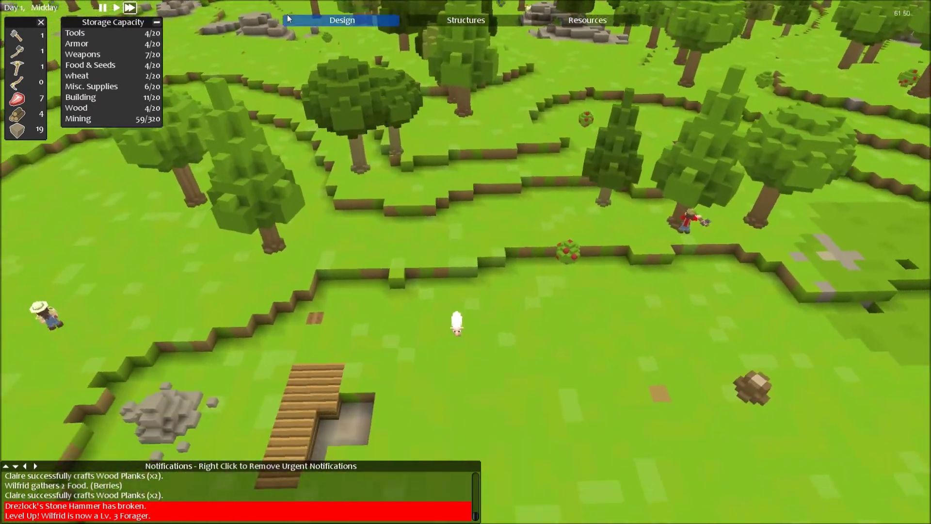
{"action": "left_click", "coordinate": [306, 16]}
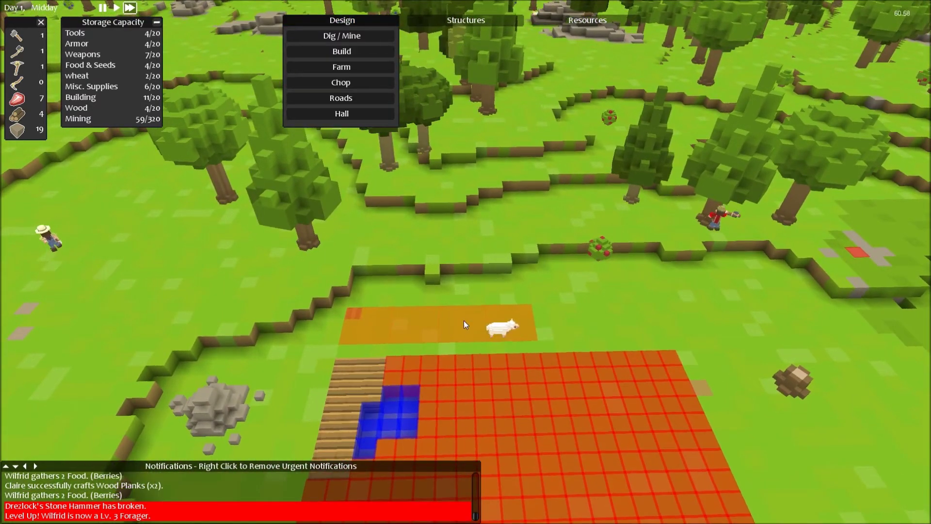
{"action": "left_click", "coordinate": [344, 68]}
{"action": "scroll", "coordinate": [346, 80], "scroll_direction": "down", "scroll_amount": 2}
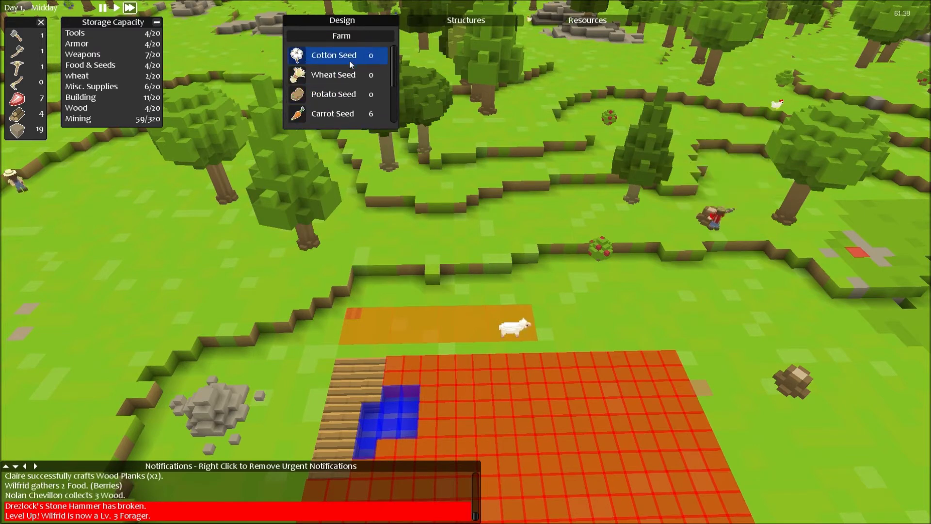
{"action": "scroll", "coordinate": [342, 111], "scroll_direction": "down", "scroll_amount": 1}
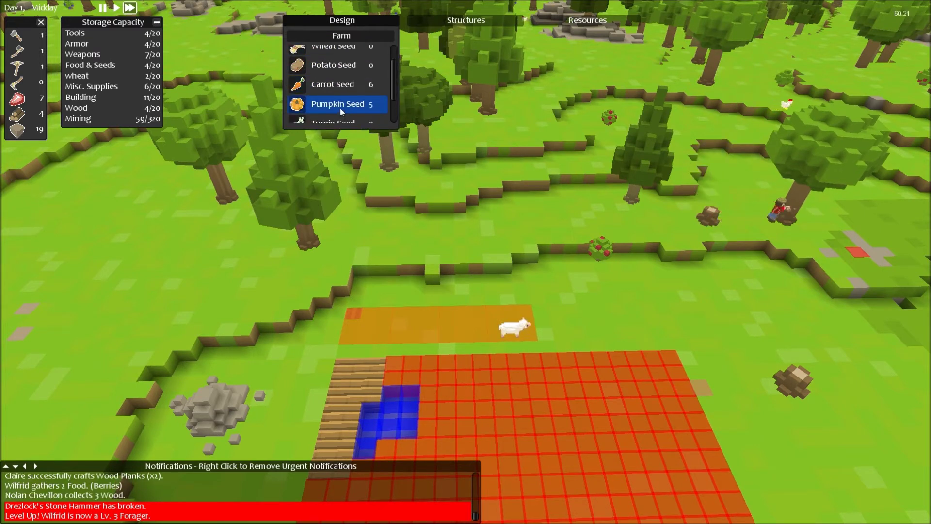
{"action": "scroll", "coordinate": [341, 112], "scroll_direction": "down", "scroll_amount": 1}
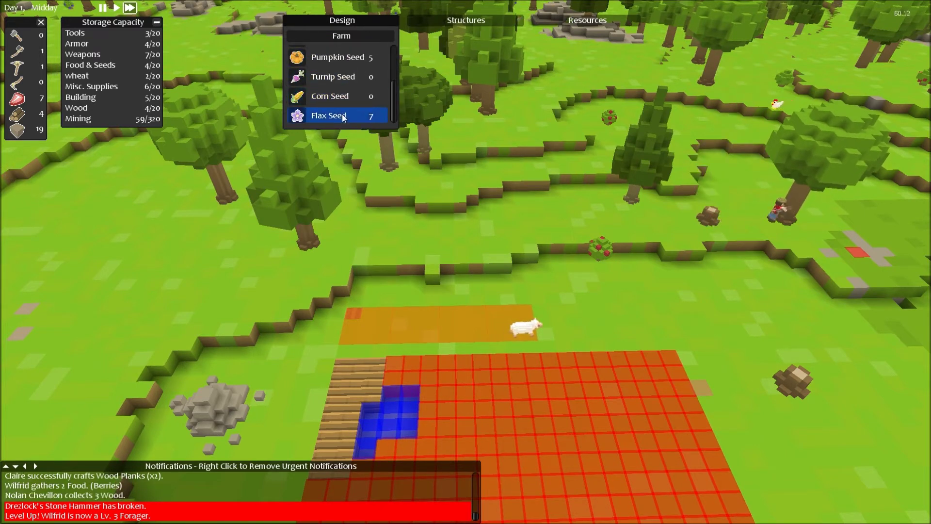
{"action": "left_click_drag", "start_coordinate": [393, 92], "coordinate": [394, 56]}
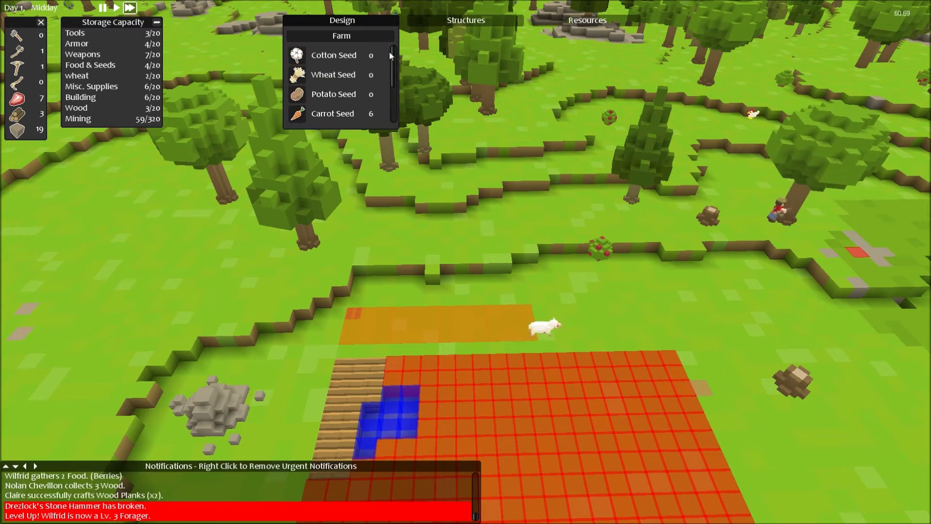
{"action": "right_click", "coordinate": [389, 101]}
Step: Mark the tree stump near the farm plots for removal with Remove Stump
{"action": "key", "text": "s"}
{"action": "key", "text": "d"}
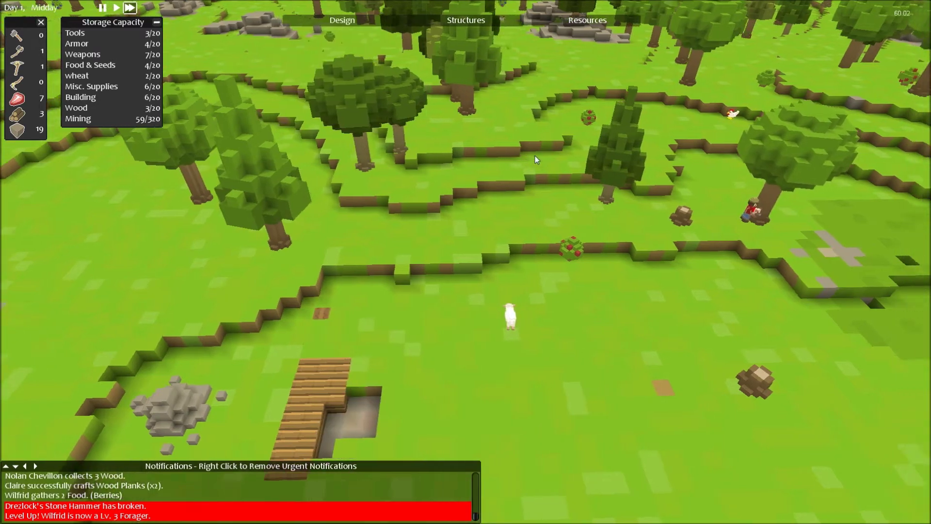
{"action": "key", "text": "a"}
{"action": "key", "text": "s"}
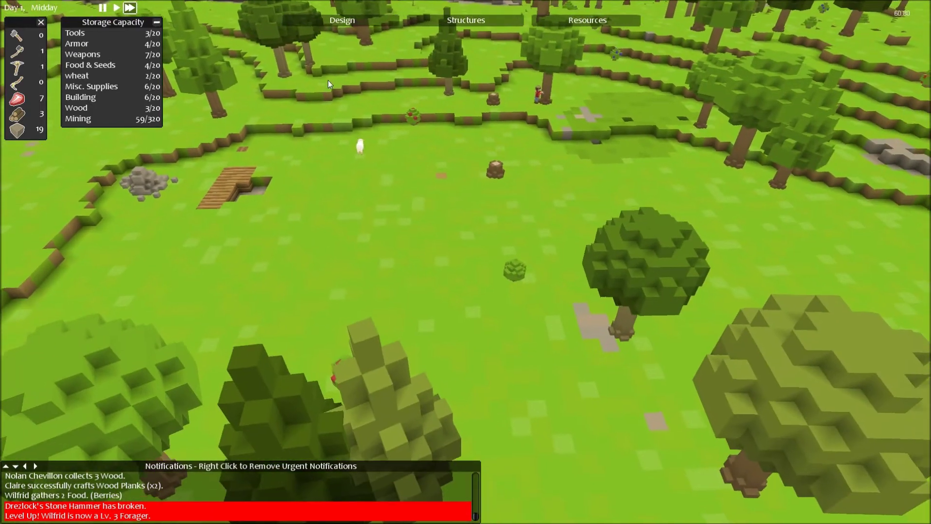
{"action": "left_click", "coordinate": [367, 23]}
{"action": "key", "text": "w"}
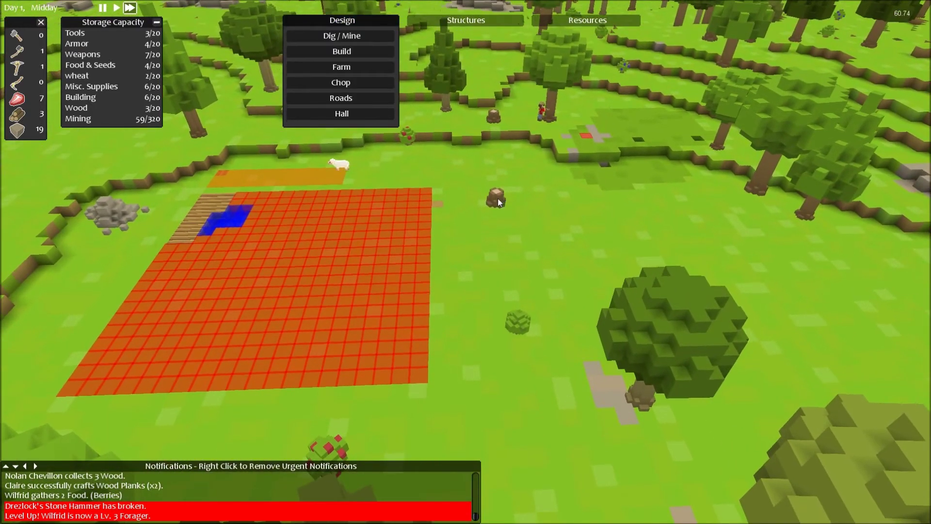
{"action": "left_click", "coordinate": [498, 203]}
{"action": "left_click", "coordinate": [544, 228]}
{"action": "key", "text": "a"}
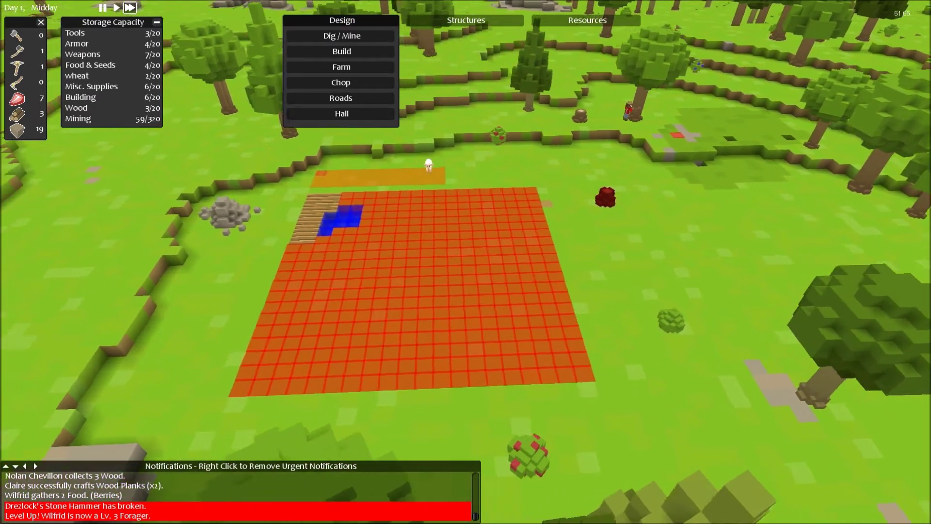
{"action": "key", "text": "a"}
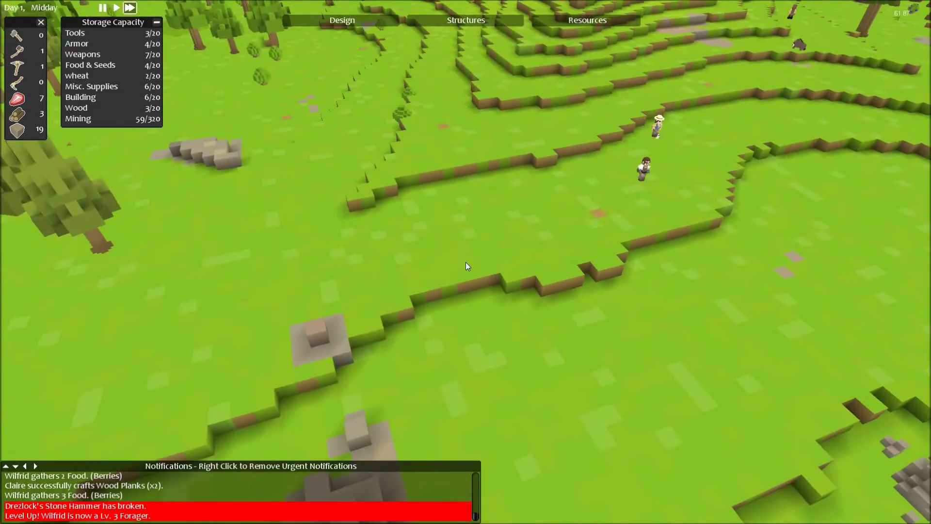
Step: Queue one Stone Hammer from the Crafting window's Tools list at the camp
{"action": "key", "text": "w"}
{"action": "key", "text": "q"}
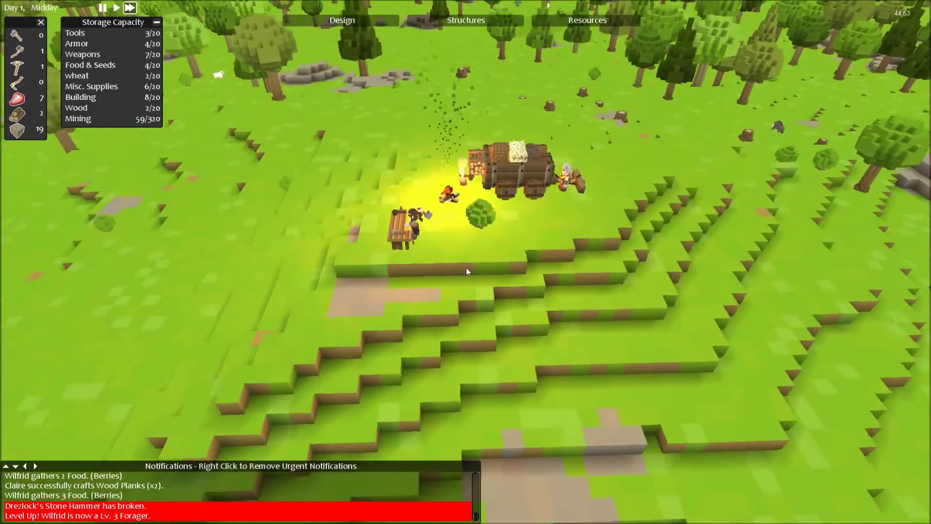
{"action": "key", "text": "w"}
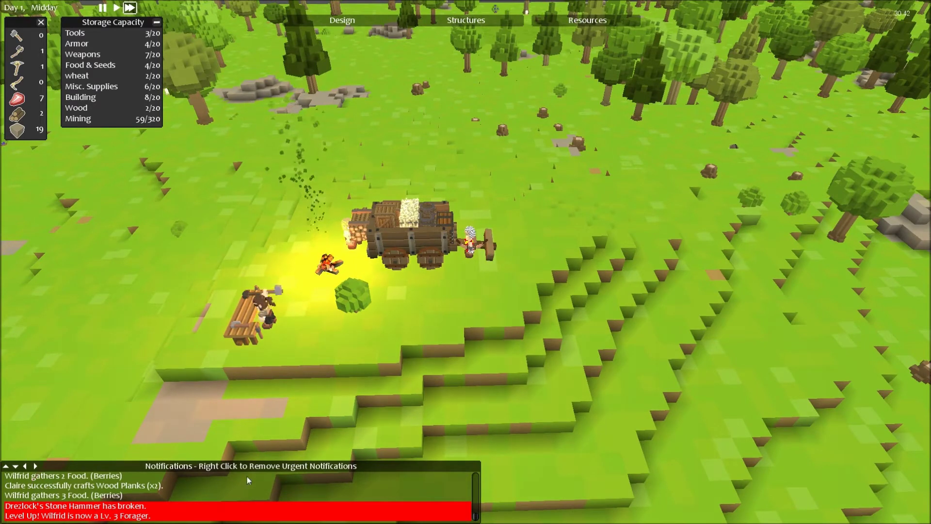
{"action": "key", "text": "w"}
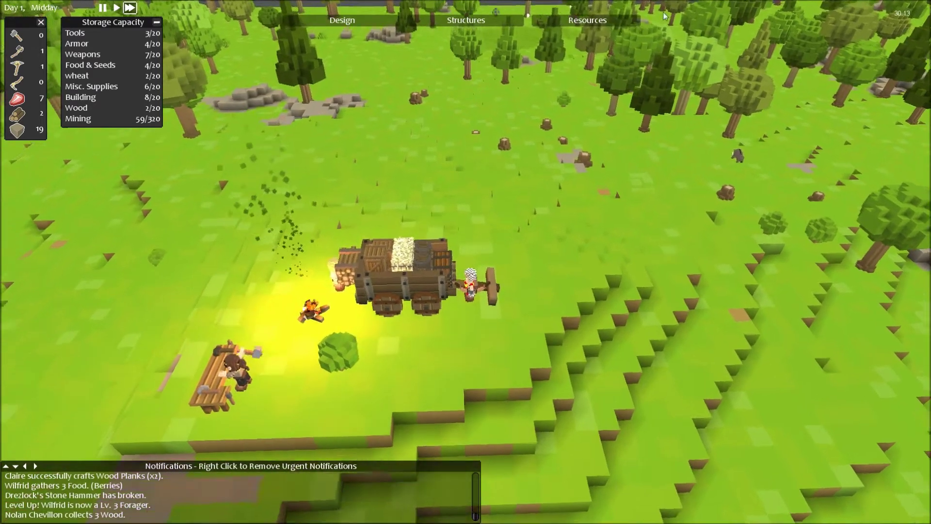
{"action": "left_click", "coordinate": [587, 19]}
{"action": "key", "text": "s"}
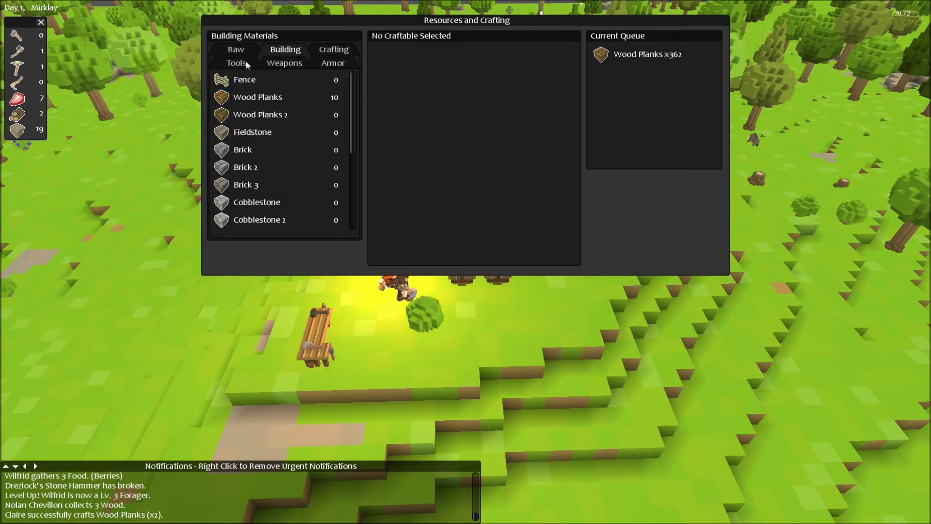
{"action": "left_click", "coordinate": [237, 63]}
{"action": "left_click", "coordinate": [262, 97]}
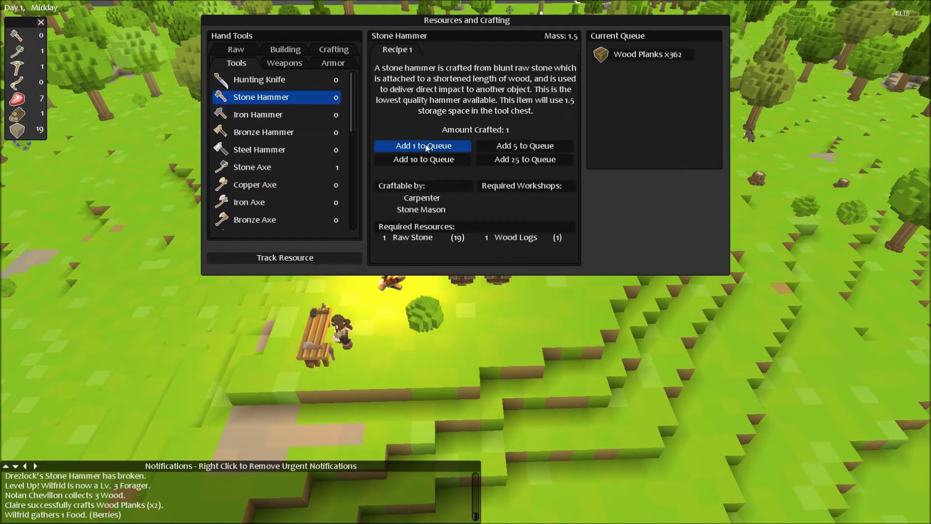
{"action": "key", "text": "Escape"}
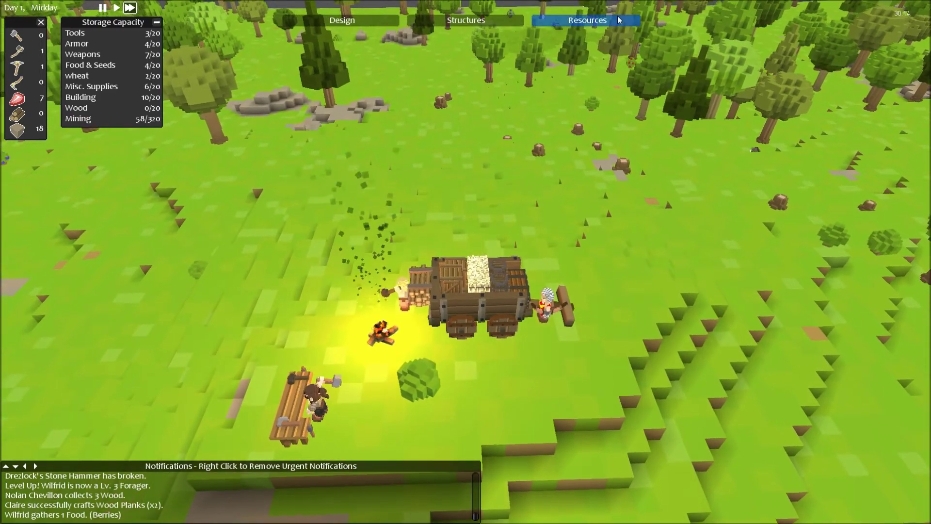
Step: Check the Wood Planks entry in the crafting queue, then close the window
{"action": "left_click", "coordinate": [618, 18]}
{"action": "left_click", "coordinate": [647, 70]}
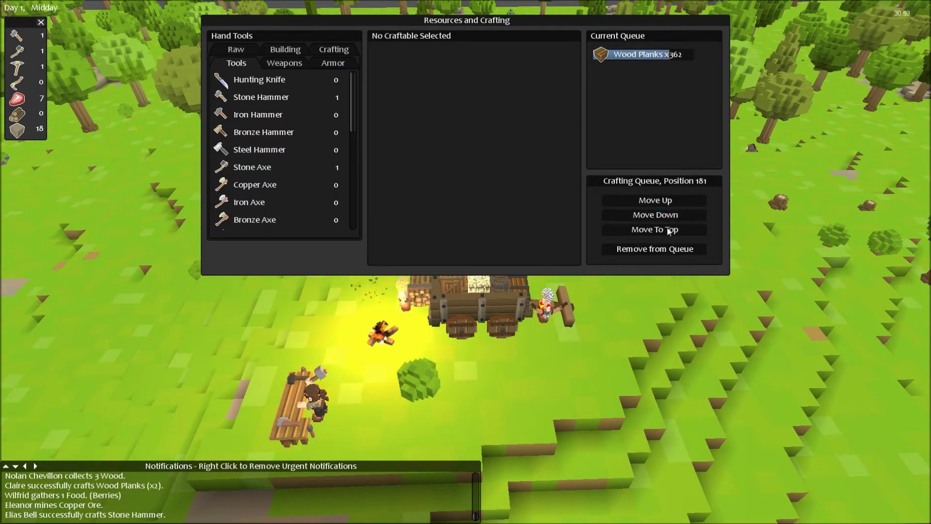
{"action": "key", "text": "Escape"}
{"action": "key", "text": "s"}
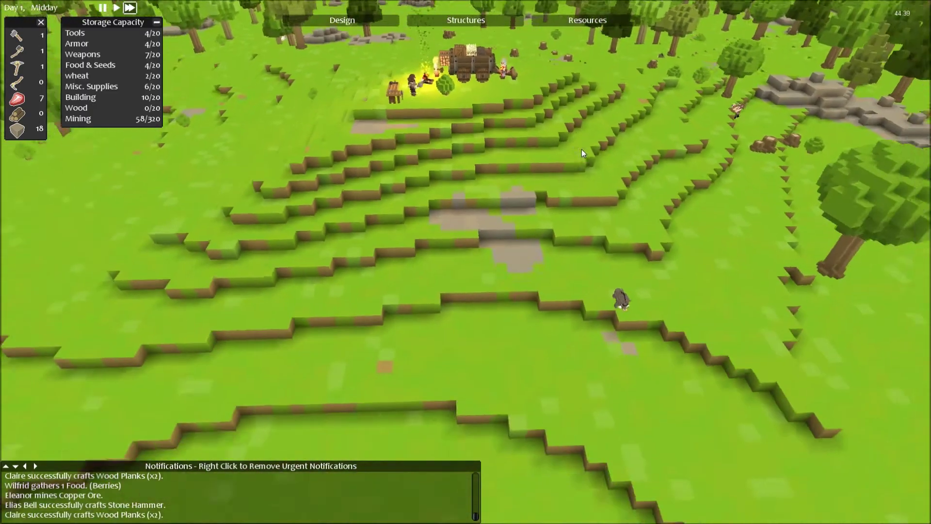
Step: Fly the camera over the colony to the farm plot by the rocks and open Design
{"action": "key", "text": "s"}
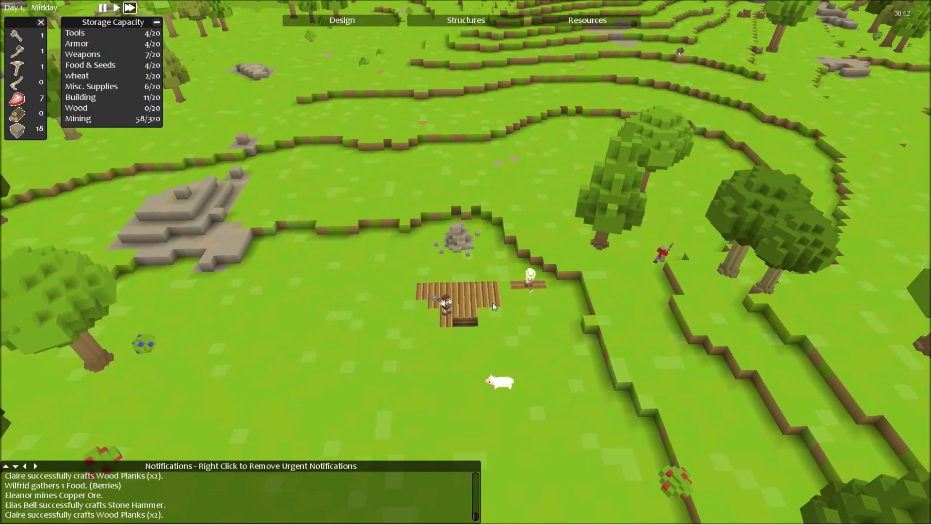
{"action": "key", "text": "w"}
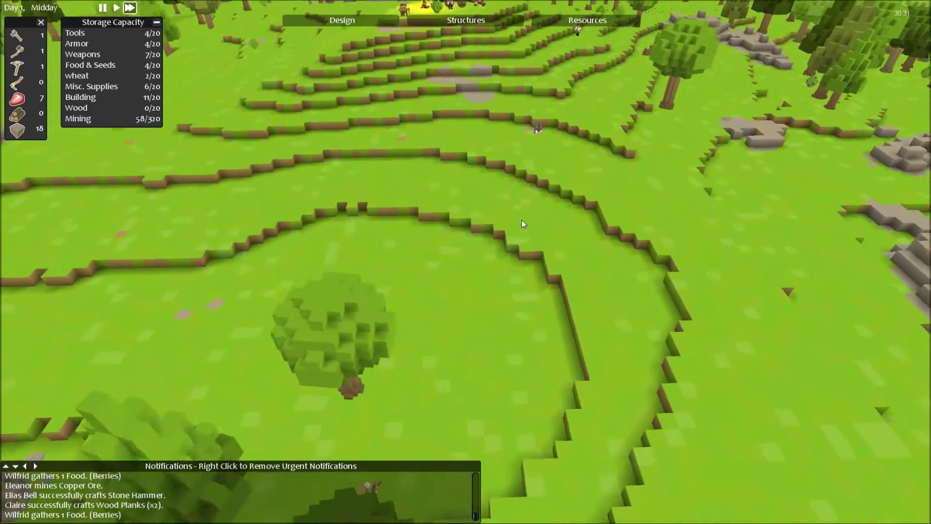
{"action": "key", "text": "s"}
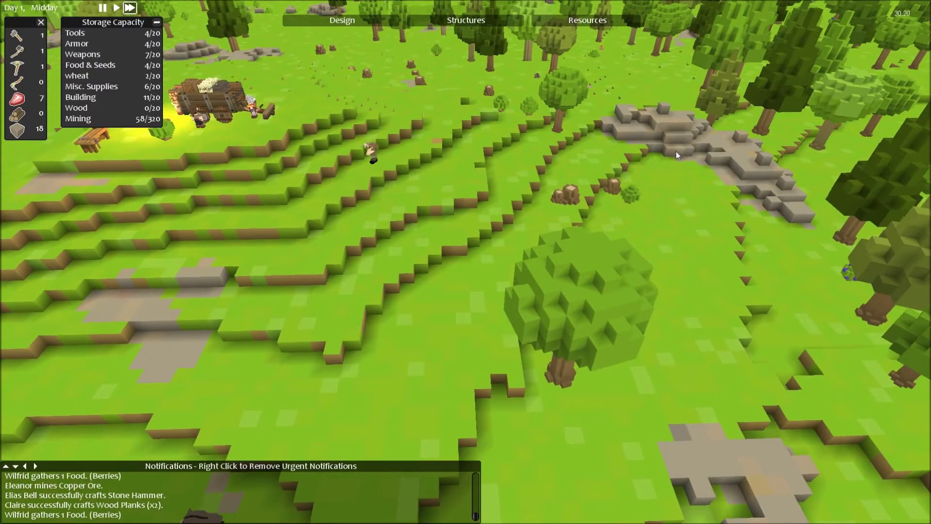
{"action": "key", "text": "w"}
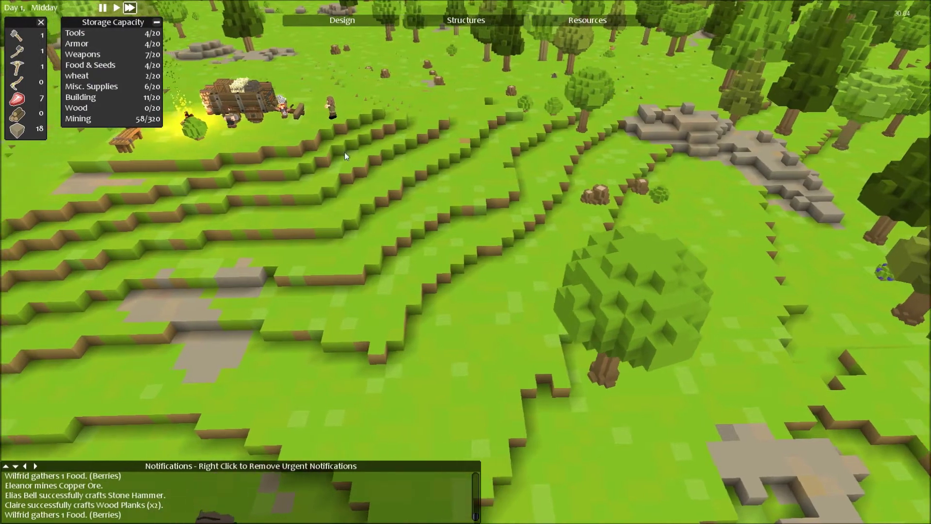
{"action": "key", "text": "s"}
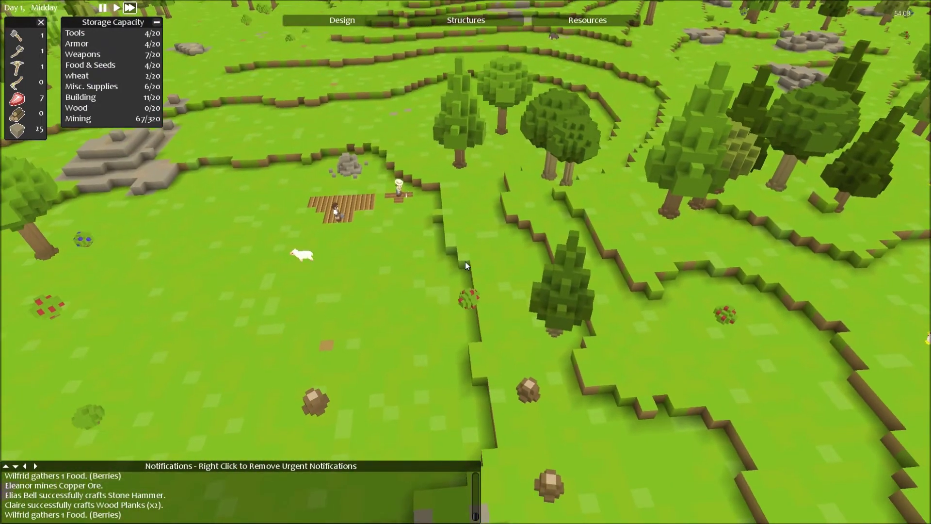
{"action": "key", "text": "w"}
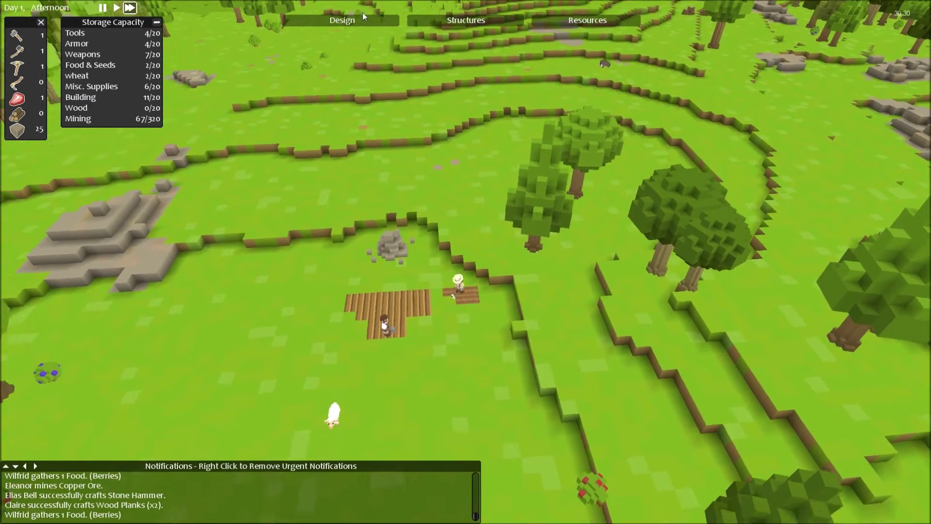
{"action": "left_click", "coordinate": [365, 21]}
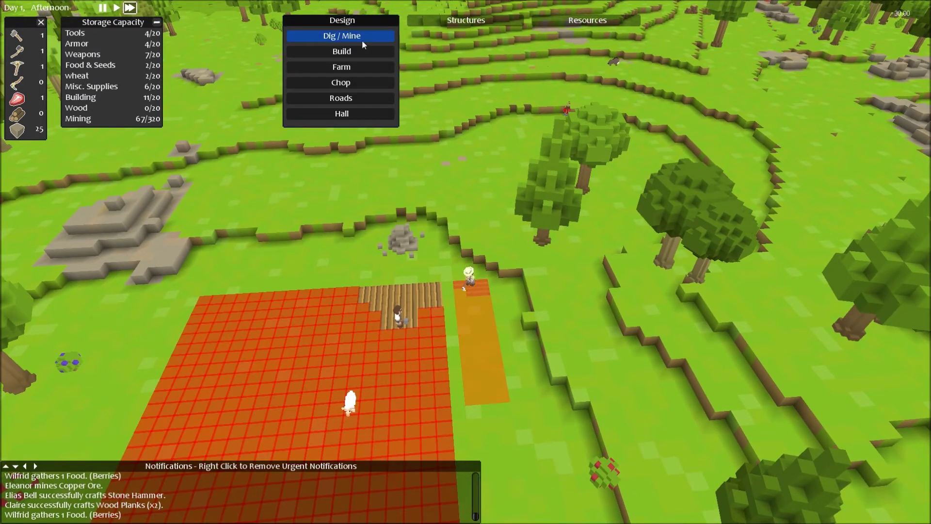
{"action": "key", "text": "a"}
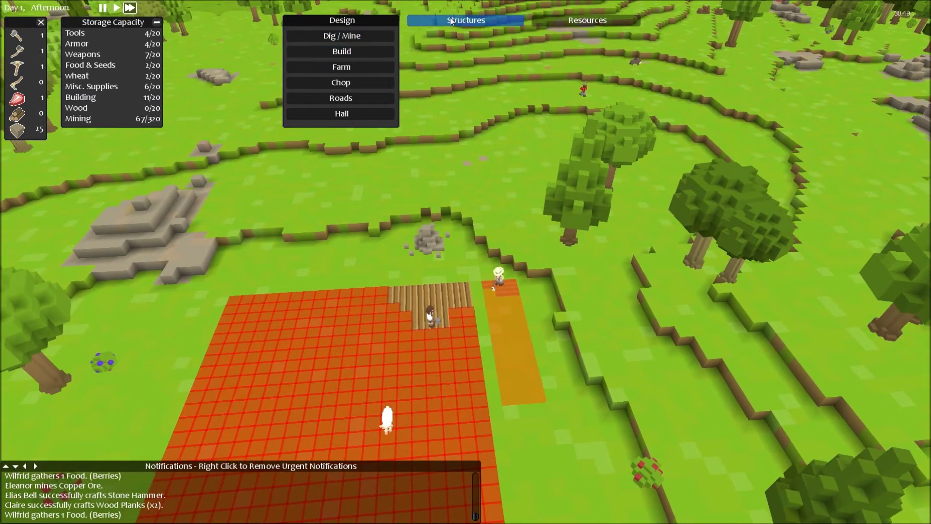
{"action": "key", "text": "a"}
{"action": "scroll", "coordinate": [504, 137], "scroll_direction": "down", "scroll_amount": 3}
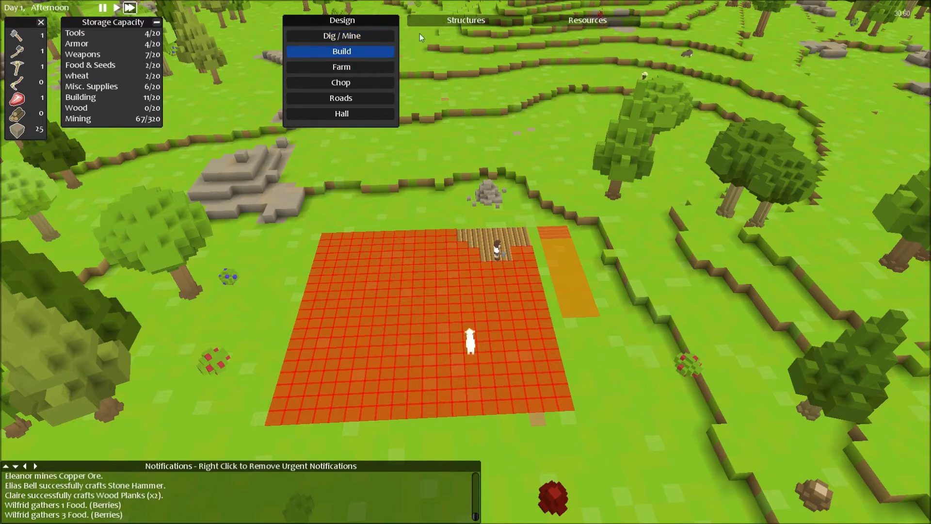
Step: Place a door blueprint from Structures > Doors at the marked field's left edge
{"action": "left_click", "coordinate": [466, 21]}
{"action": "left_click", "coordinate": [469, 51]}
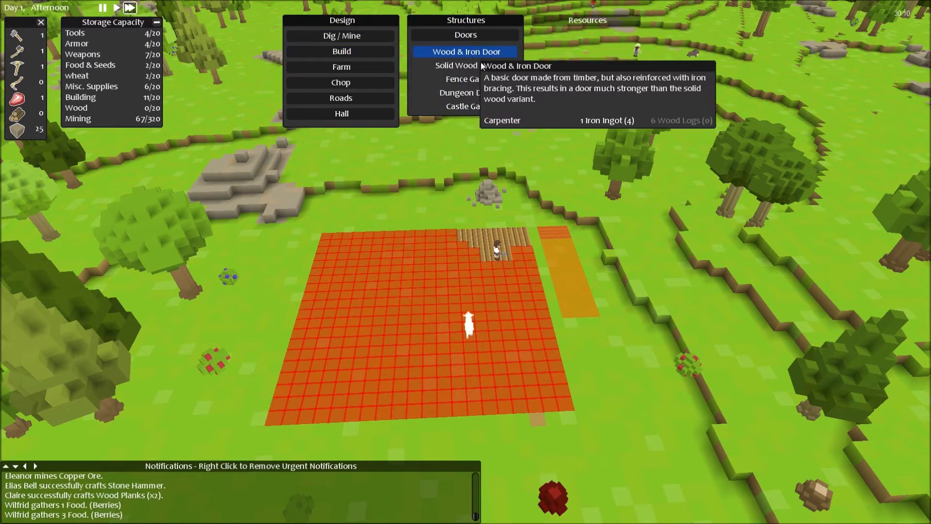
{"action": "left_click", "coordinate": [481, 63]}
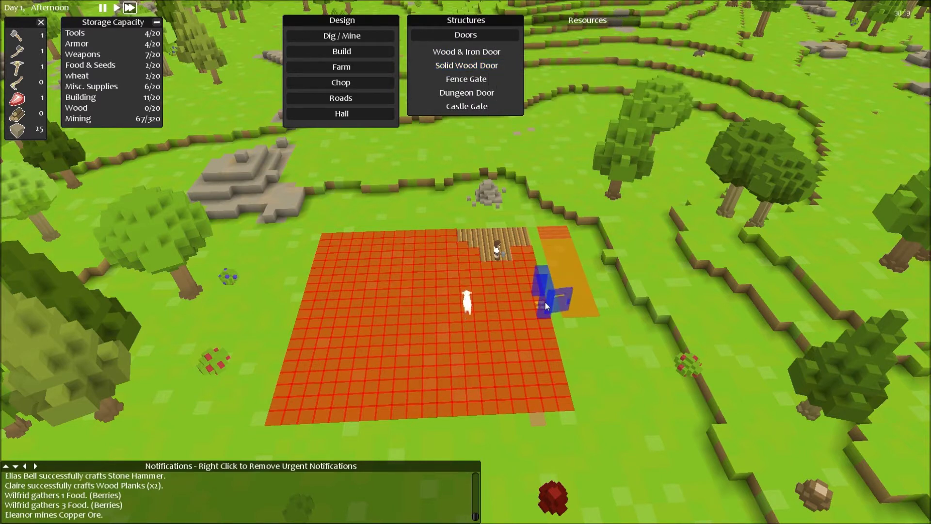
{"action": "left_click", "coordinate": [544, 302]}
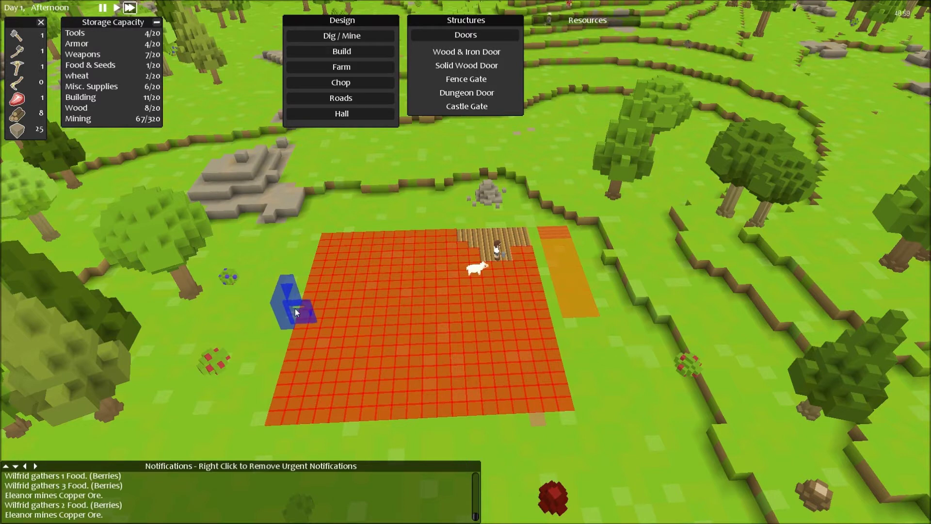
{"action": "left_click", "coordinate": [310, 249]}
{"action": "left_click_drag", "start_coordinate": [250, 262], "coordinate": [428, 156]}
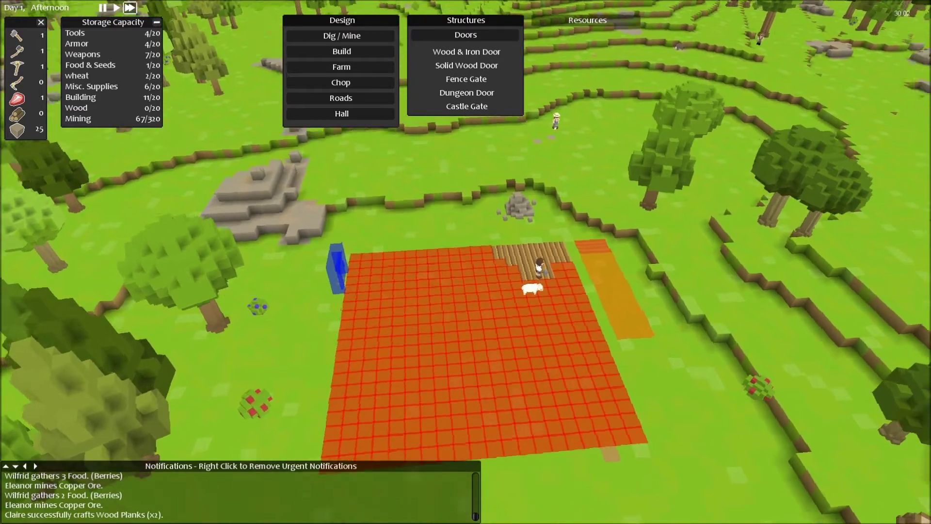
{"action": "key", "text": "Escape"}
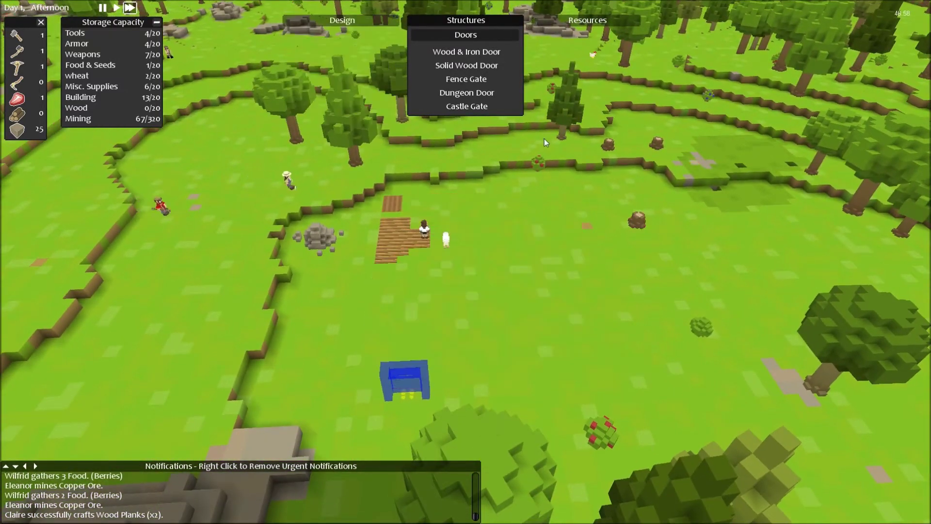
{"action": "key", "text": "shift"}
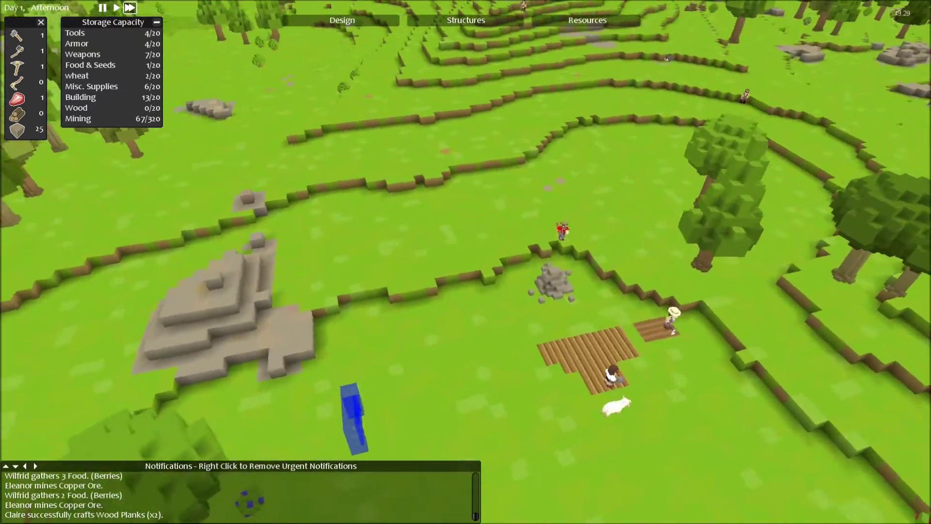
Step: Orbit and pan the camera over the wagon, forest and campfire camp
{"action": "key", "text": "shift"}
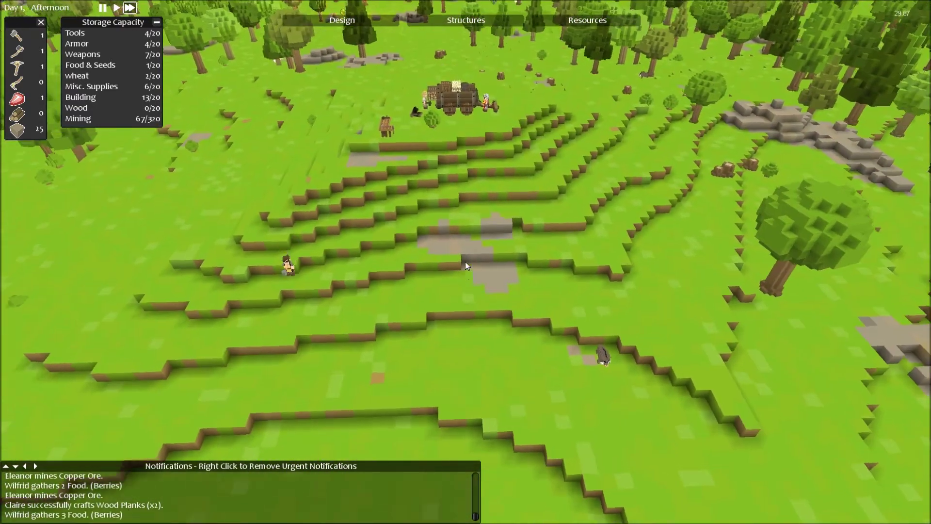
{"action": "key", "text": "w"}
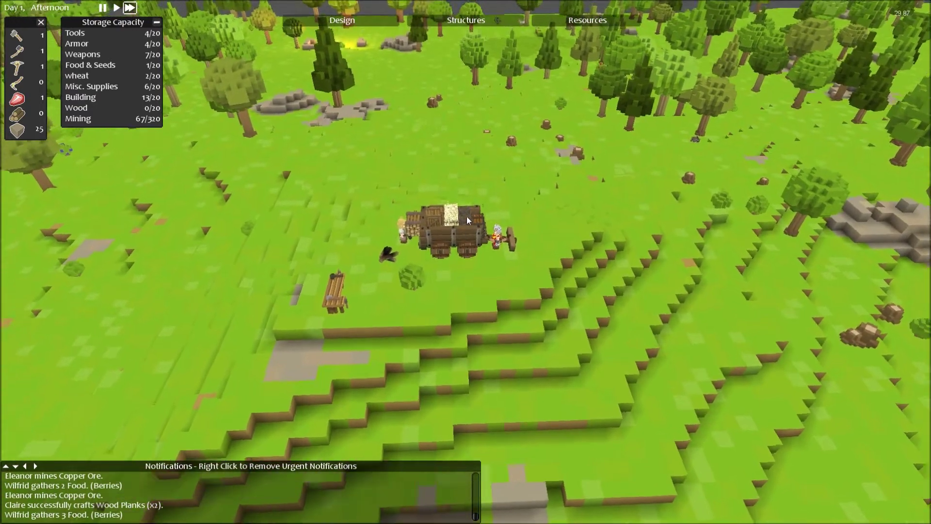
{"action": "key", "text": "shift"}
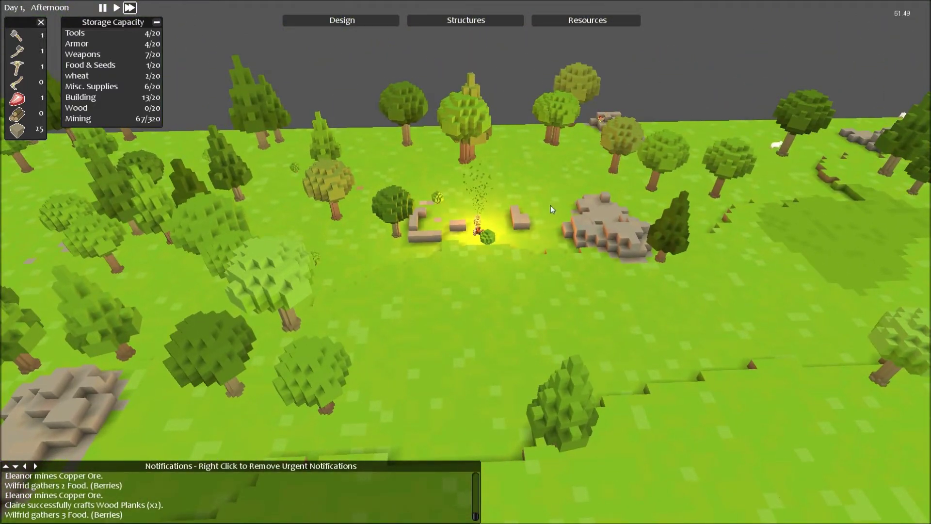
{"action": "key", "text": "shift"}
{"action": "key", "text": "w"}
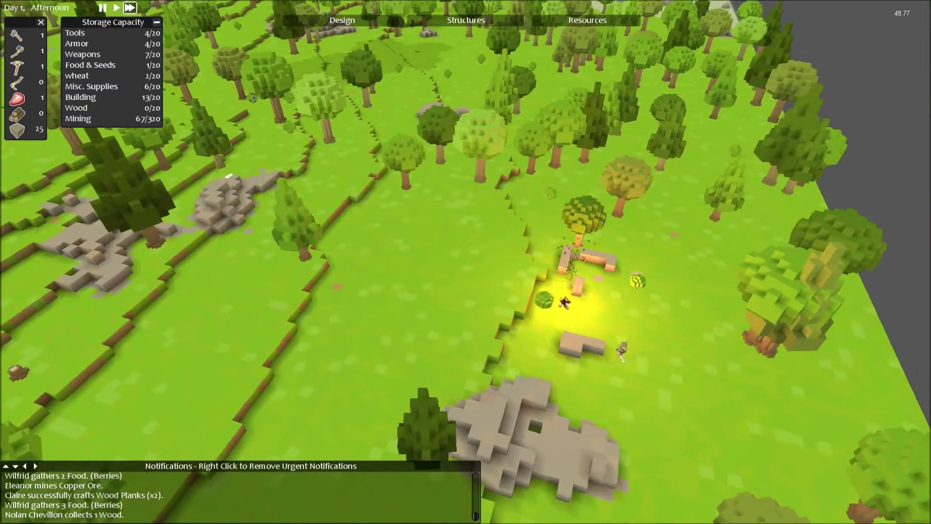
{"action": "key", "text": "shift"}
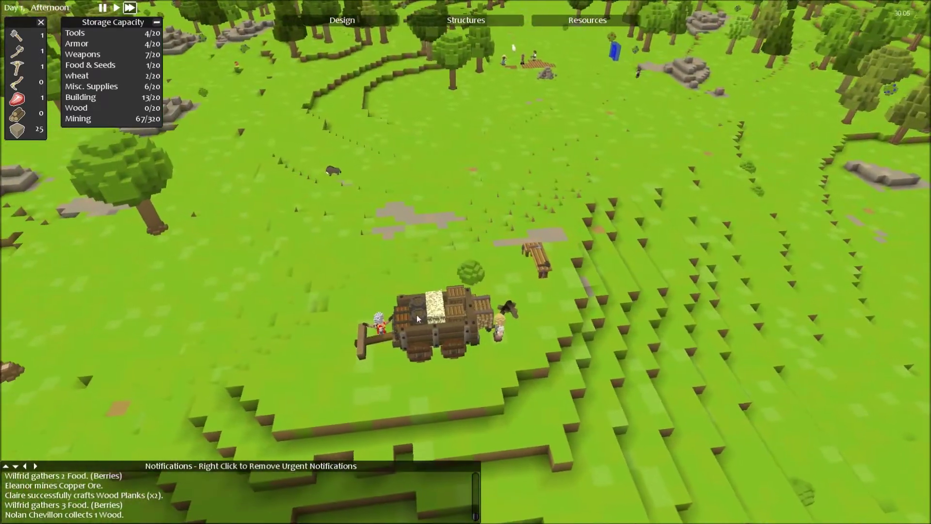
Step: Select Adela the archer standing near the wagon
{"action": "left_click", "coordinate": [397, 331]}
{"action": "key", "text": "shift"}
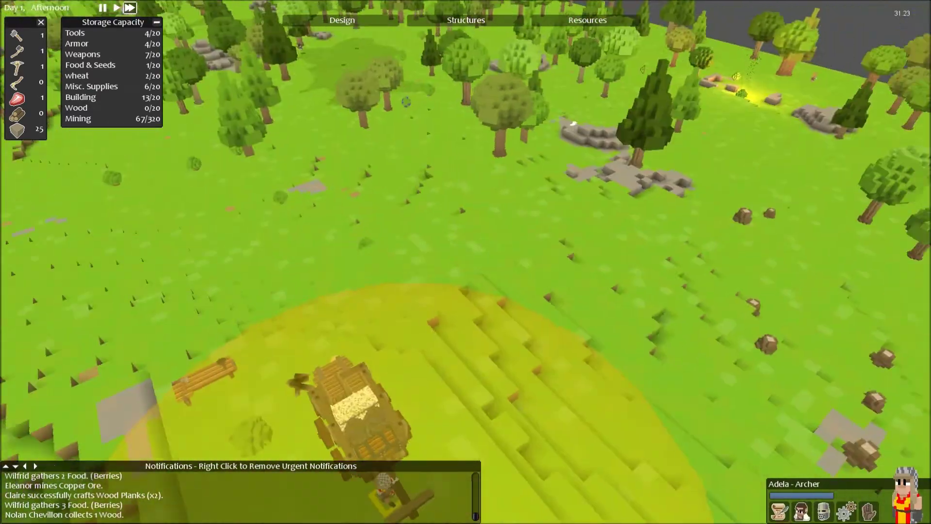
{"action": "key", "text": "shift"}
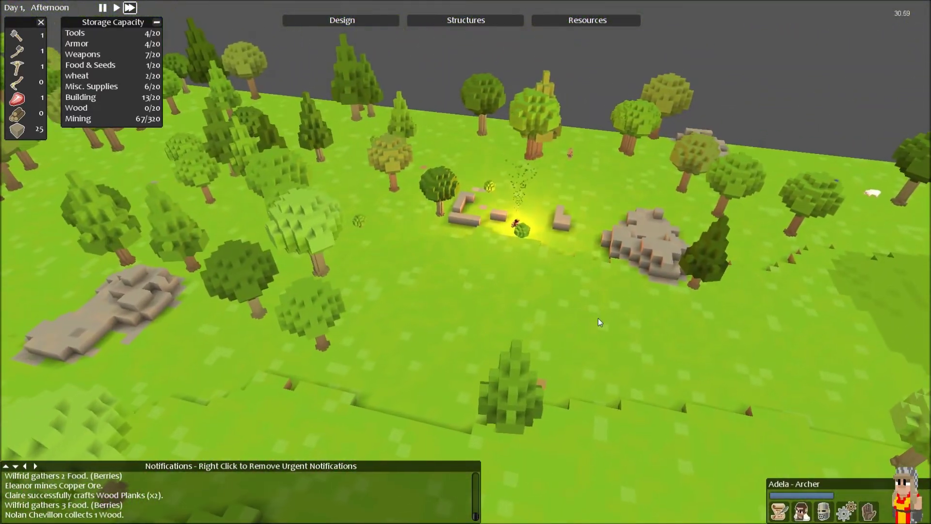
{"action": "key", "text": "shift"}
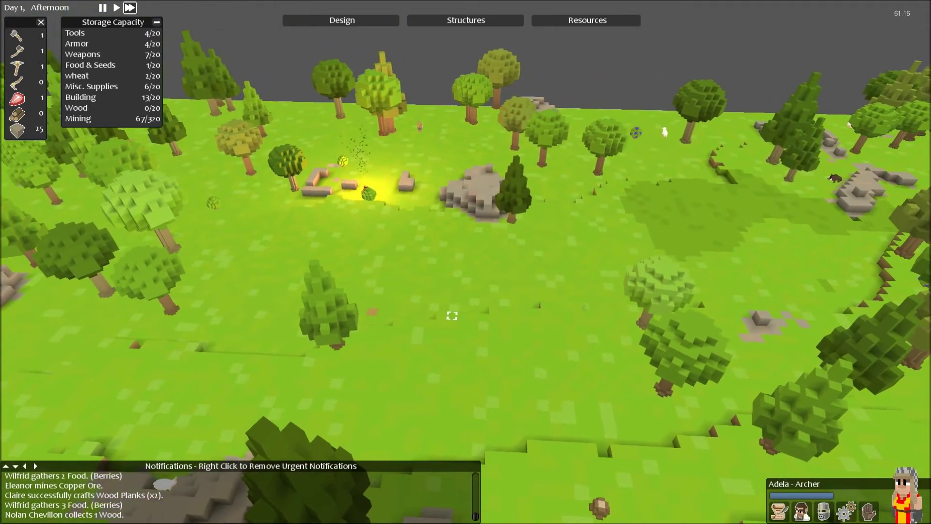
{"action": "key", "text": "shift"}
Step: Add Spare Weapon > Arrows and Spare Food to Adela's inventory, then close her stats
{"action": "left_click", "coordinate": [823, 511]}
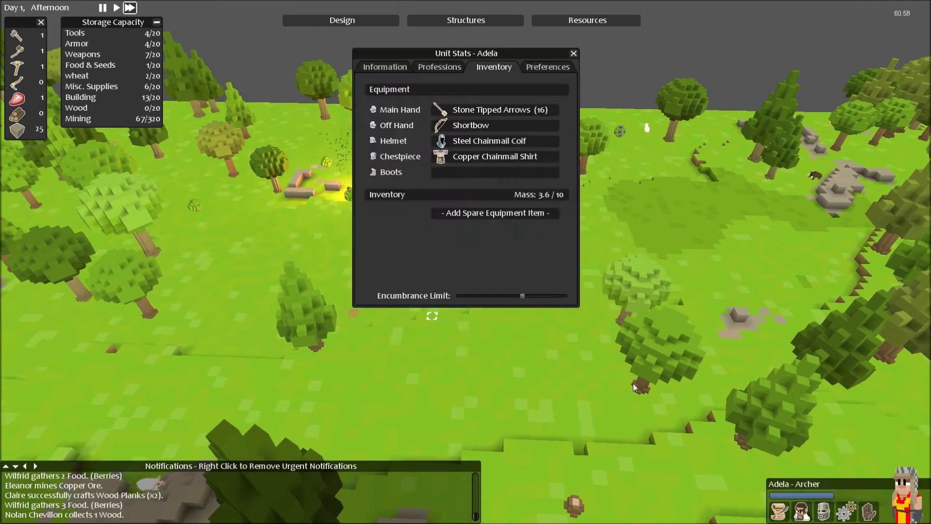
{"action": "left_click", "coordinate": [474, 218]}
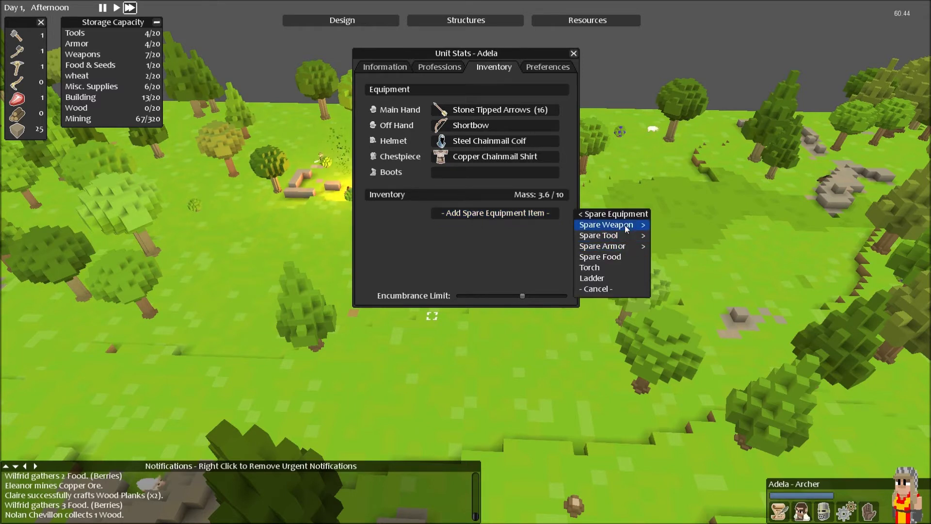
{"action": "left_click", "coordinate": [624, 227]}
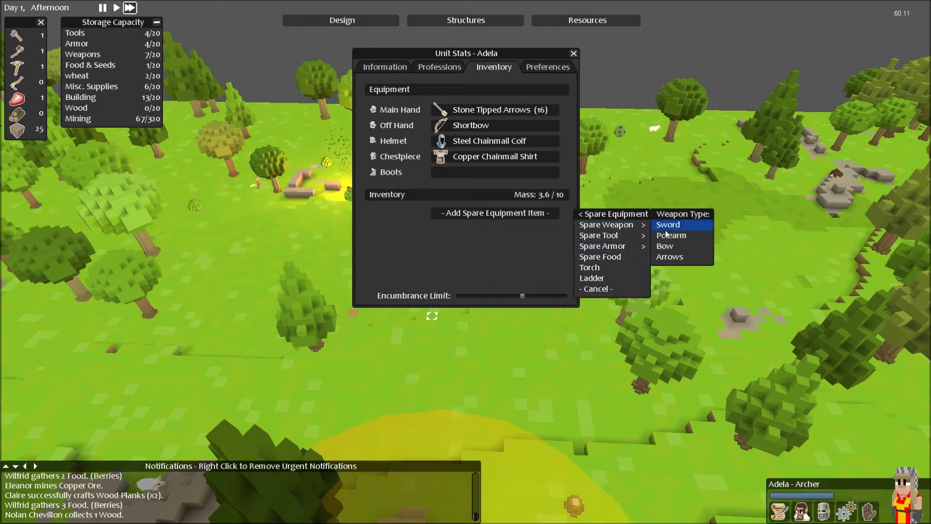
{"action": "left_click", "coordinate": [673, 256]}
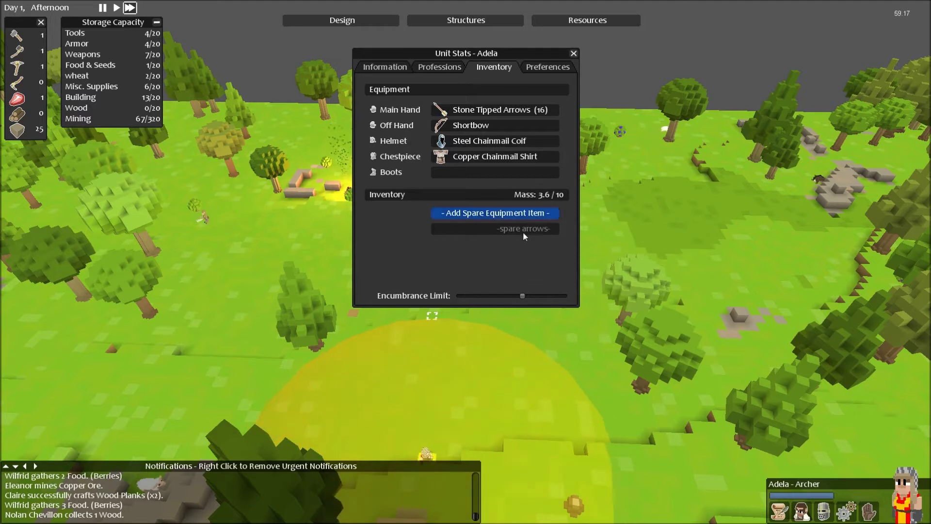
{"action": "left_click", "coordinate": [552, 213]}
{"action": "left_click", "coordinate": [598, 268]}
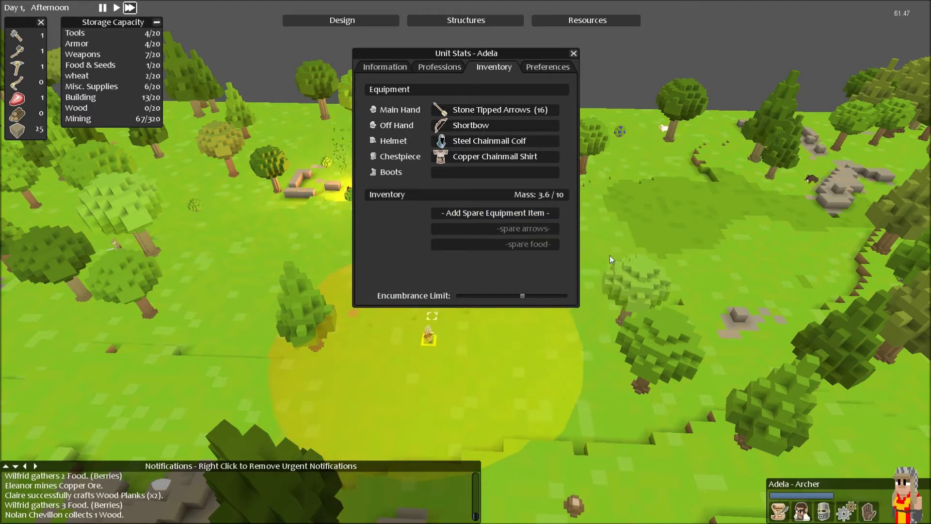
{"action": "key", "text": "Escape"}
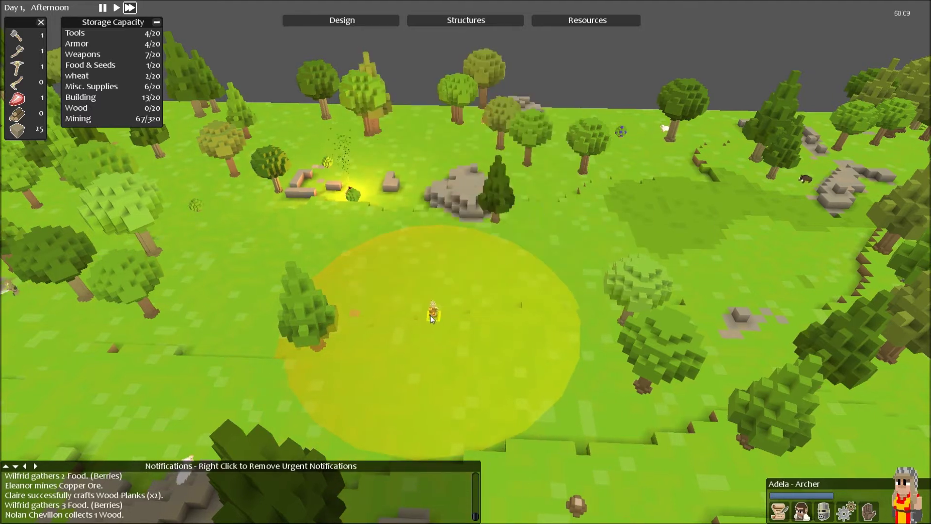
{"action": "scroll", "coordinate": [430, 316], "scroll_direction": "up", "scroll_amount": 5}
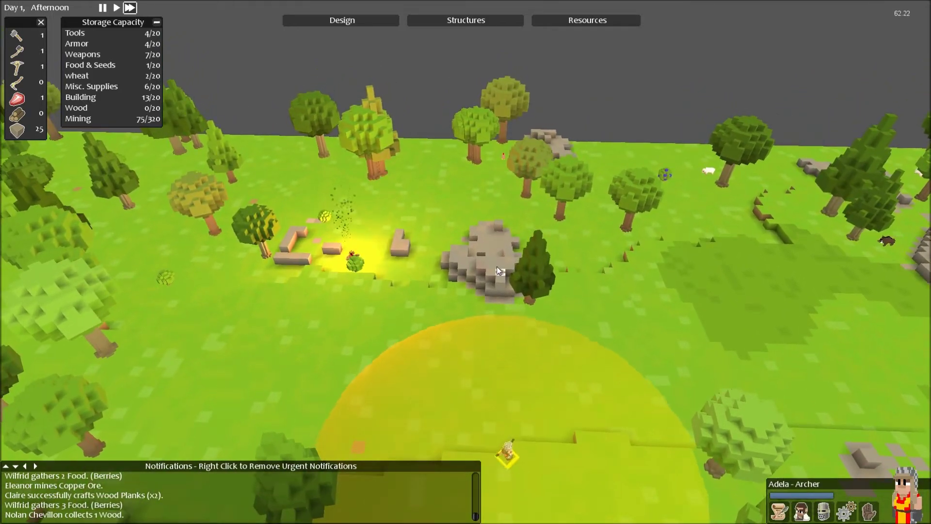
{"action": "scroll", "coordinate": [497, 267], "scroll_direction": "up", "scroll_amount": 3}
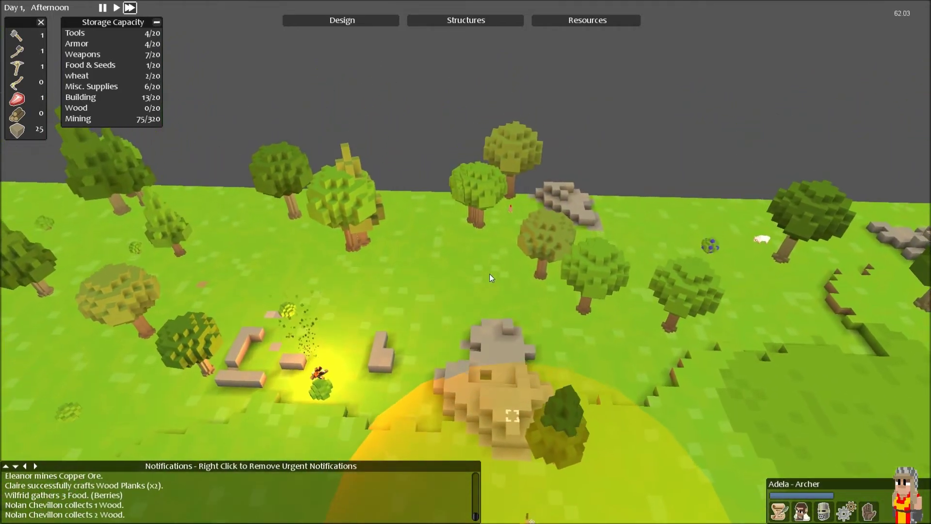
Step: Move Adela across the meadow toward the goblin marauder and unpause the game
{"action": "mouse_move", "coordinate": [490, 274]}
{"action": "left_mouse_down"}
{"action": "mouse_move", "coordinate": [407, 277]}
{"action": "mouse_move", "coordinate": [466, 277]}
{"action": "left_mouse_up"}
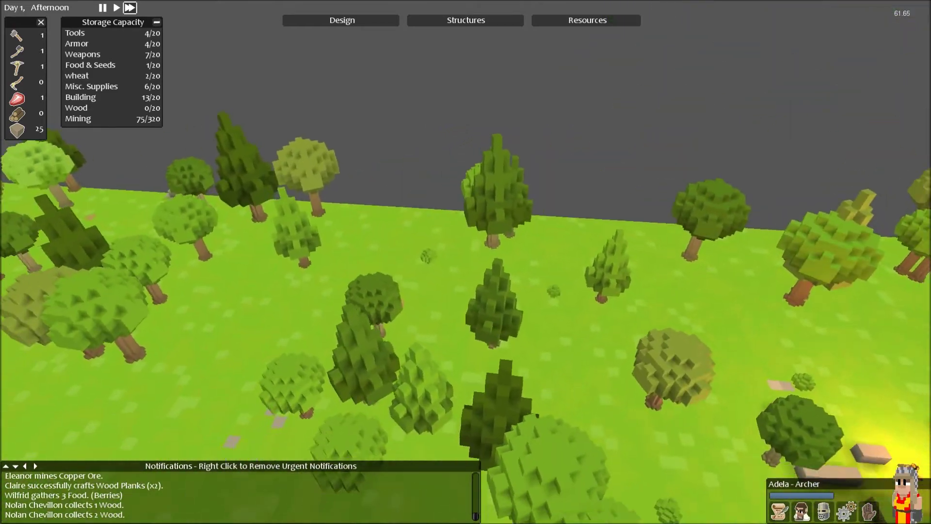
{"action": "left_click_drag", "start_coordinate": [465, 277], "coordinate": [523, 276]}
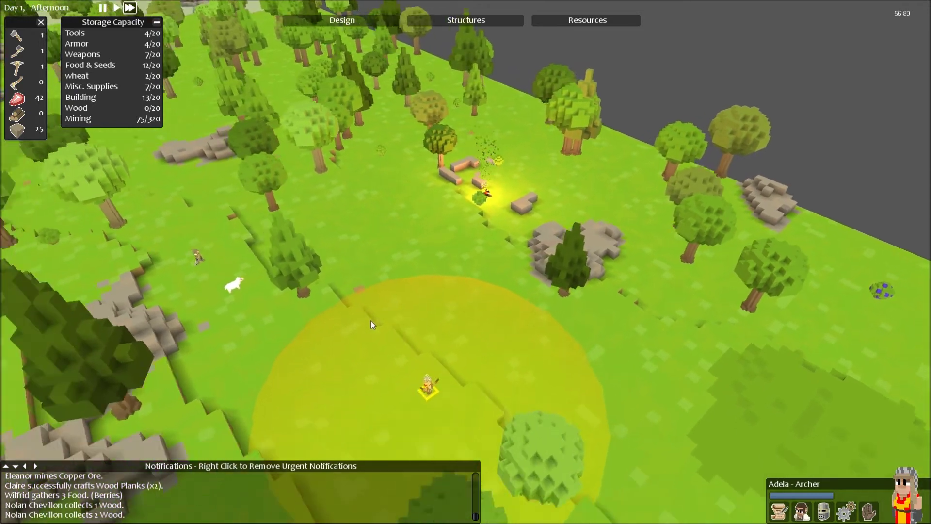
{"action": "scroll", "coordinate": [375, 319], "scroll_direction": "up", "scroll_amount": 3}
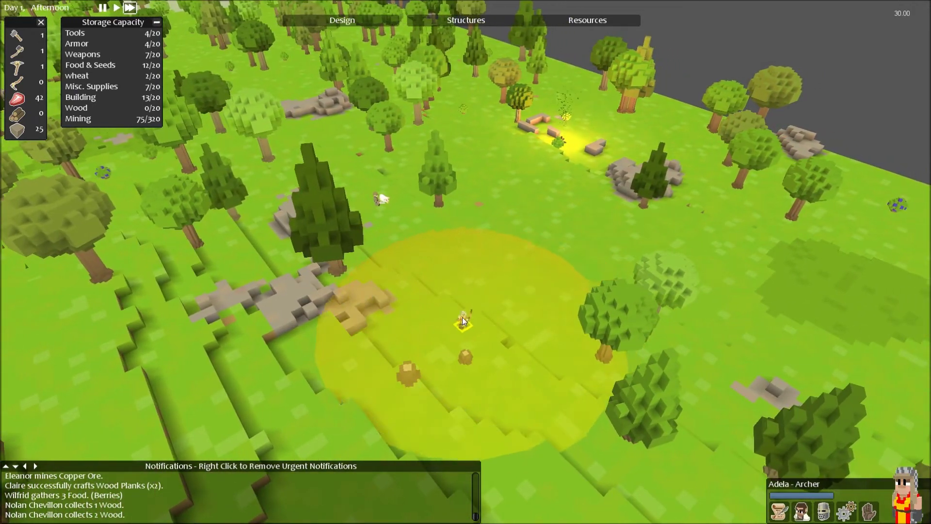
{"action": "right_click", "coordinate": [436, 325]}
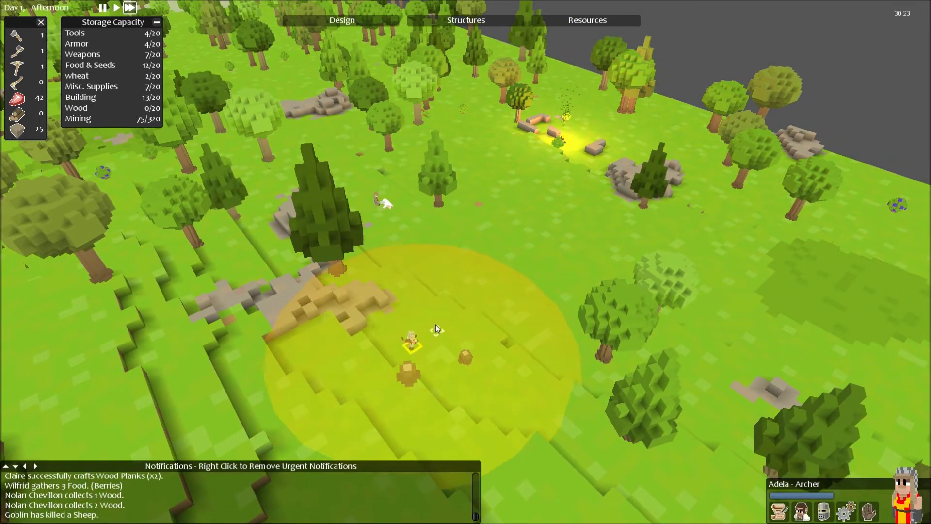
{"action": "right_click", "coordinate": [398, 276]}
{"action": "scroll", "coordinate": [386, 382], "scroll_direction": "up", "scroll_amount": 2}
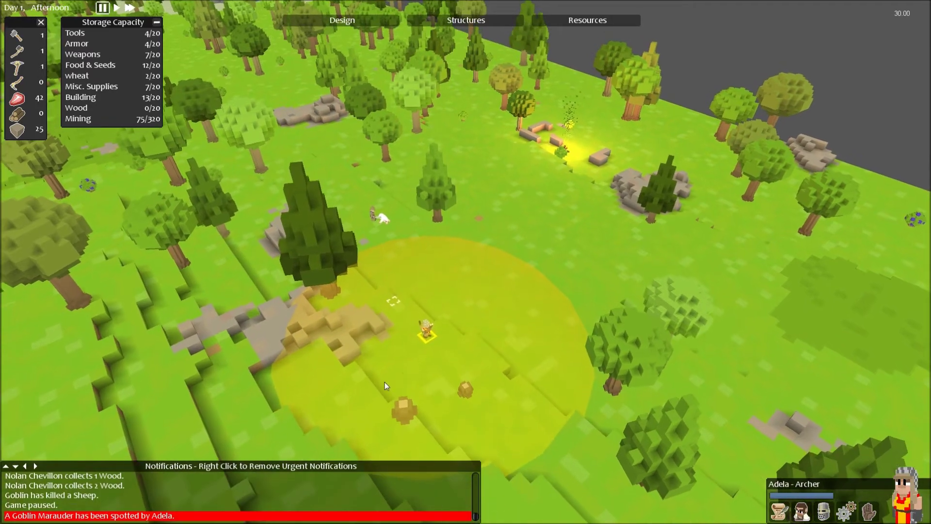
{"action": "key", "text": "space"}
{"action": "key", "text": "w"}
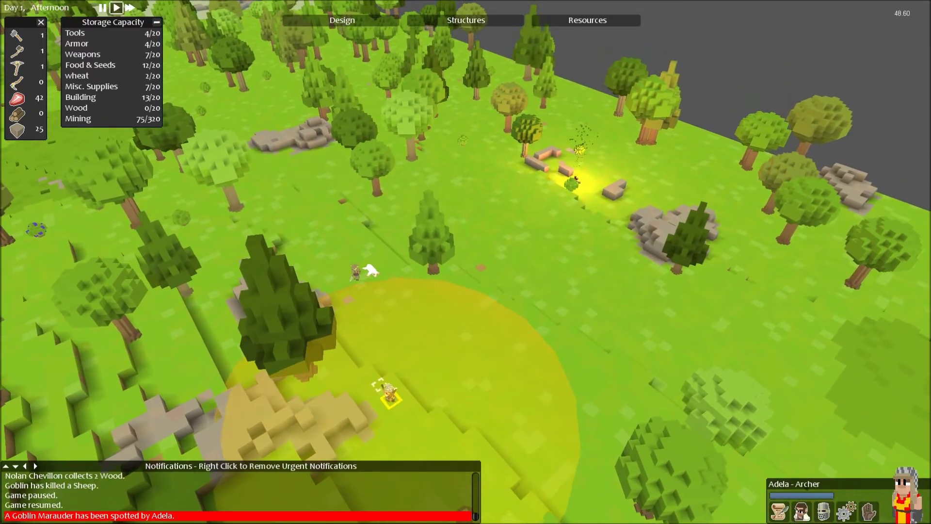
{"action": "scroll", "coordinate": [365, 258], "scroll_direction": "down", "scroll_amount": 2}
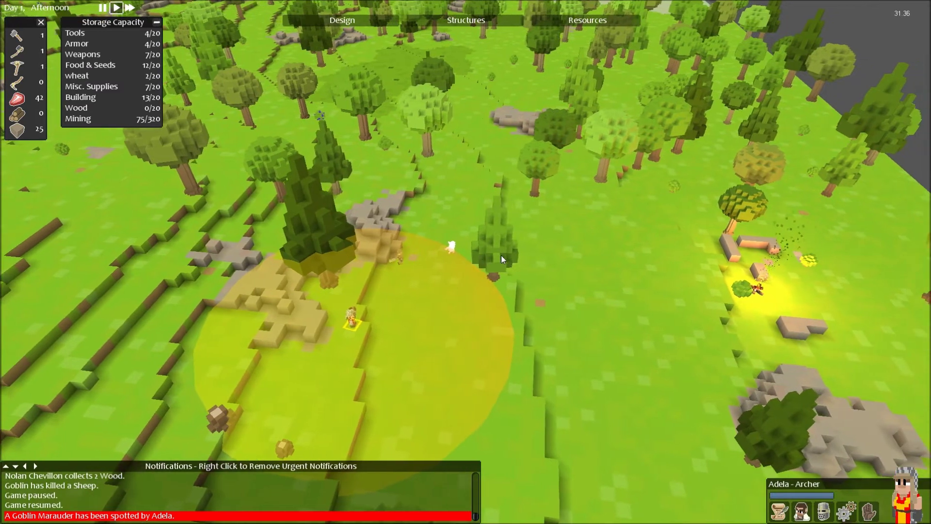
{"action": "key", "text": "w"}
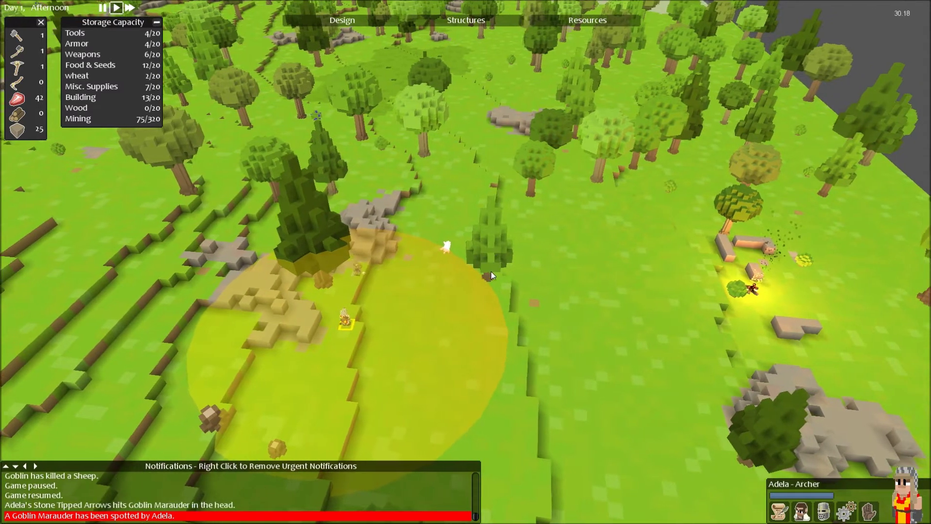
{"action": "key", "text": "e"}
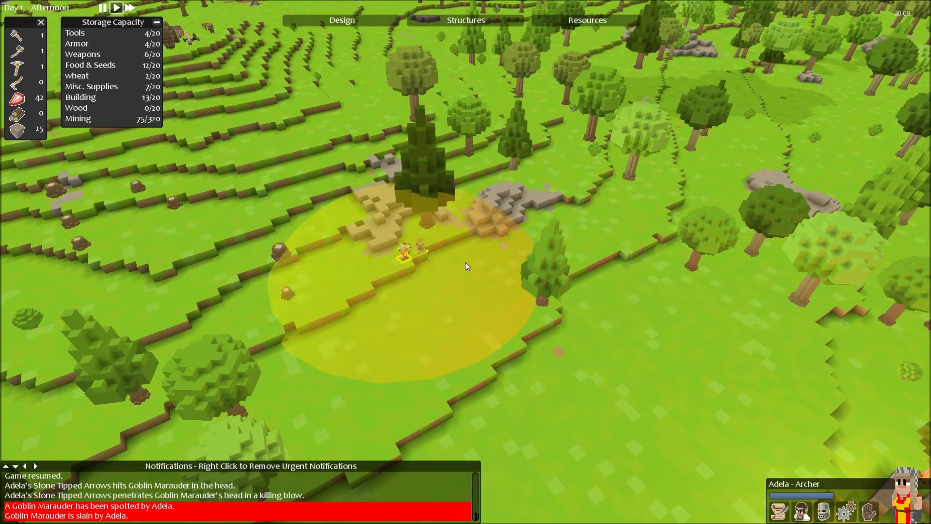
Step: Bring up the context menu for the slain goblin's corpse
{"action": "right_click", "coordinate": [422, 253]}
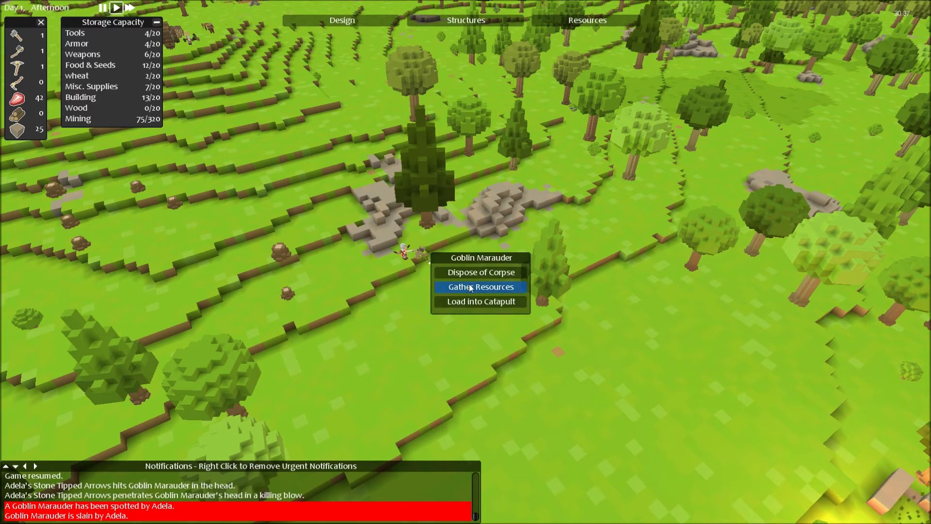
{"action": "scroll", "coordinate": [665, 362], "scroll_direction": "up", "scroll_amount": 3}
{"action": "scroll", "coordinate": [561, 346], "scroll_direction": "up", "scroll_amount": 3}
{"action": "scroll", "coordinate": [560, 346], "scroll_direction": "up", "scroll_amount": 2}
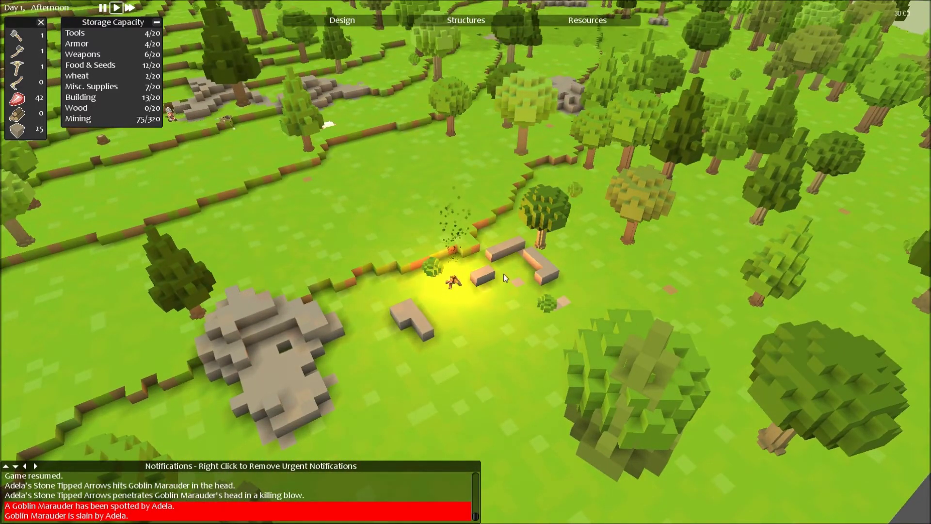
{"action": "key", "text": "w"}
{"action": "key", "text": "d"}
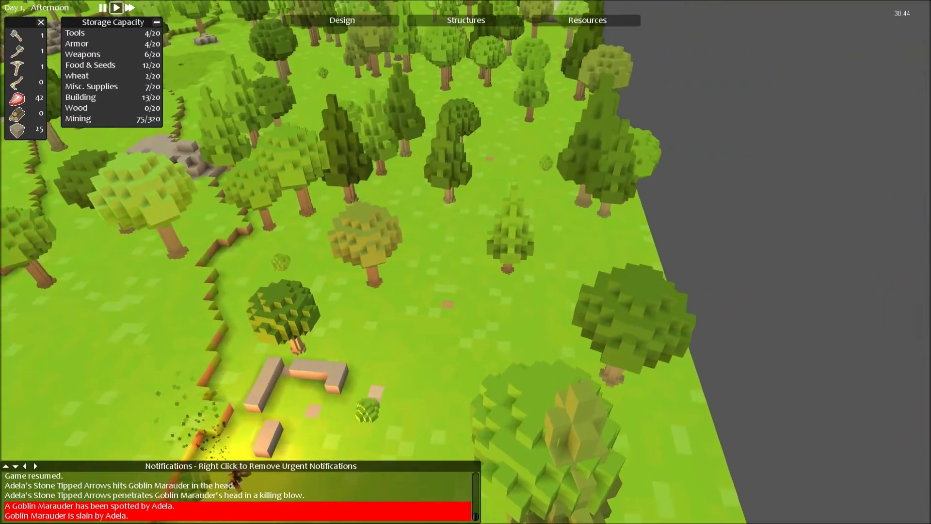
Step: Pan the camera over the terraced hills back to the house and farm plots
{"action": "key", "text": "s"}
{"action": "key", "text": "a"}
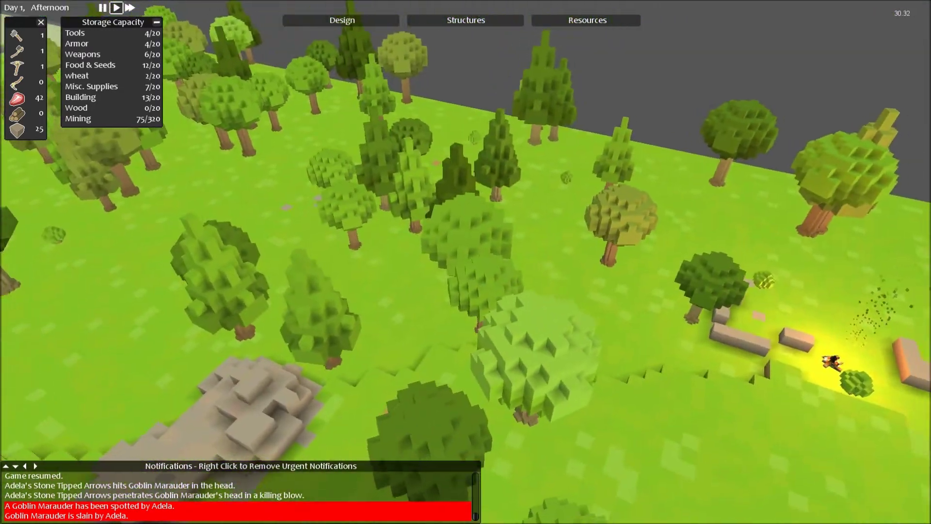
{"action": "key", "text": "d"}
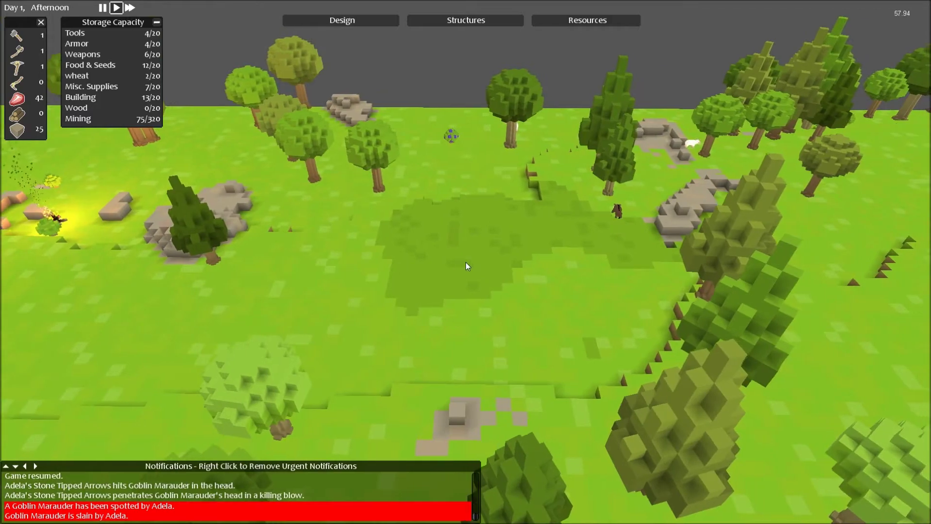
{"action": "key", "text": "s"}
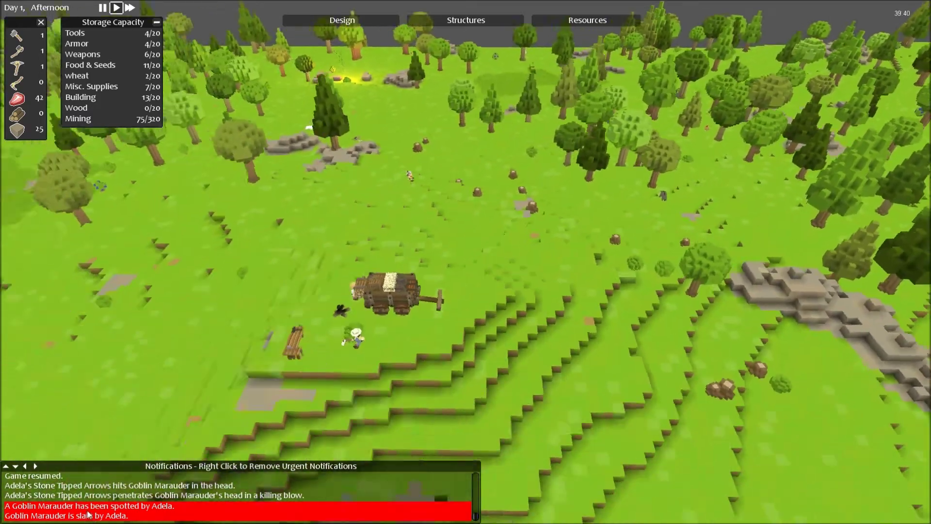
{"action": "key", "text": "s"}
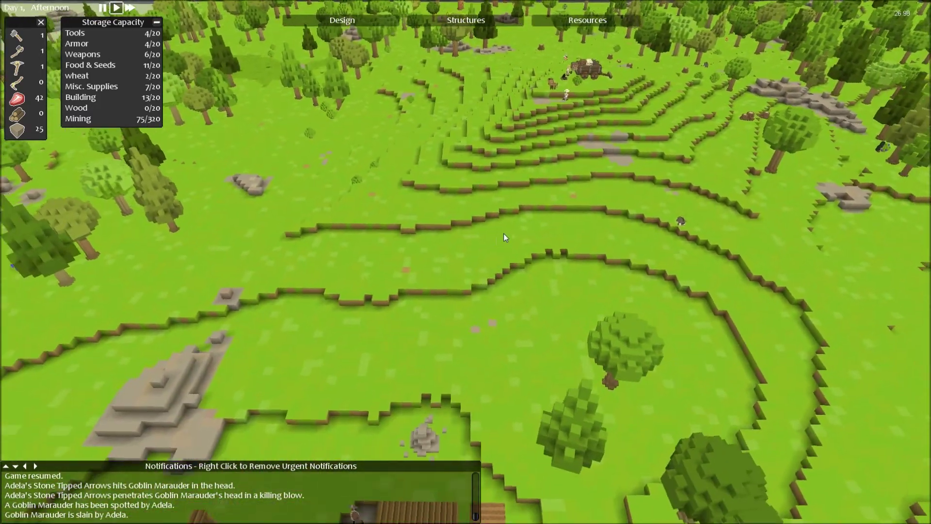
{"action": "key", "text": "w"}
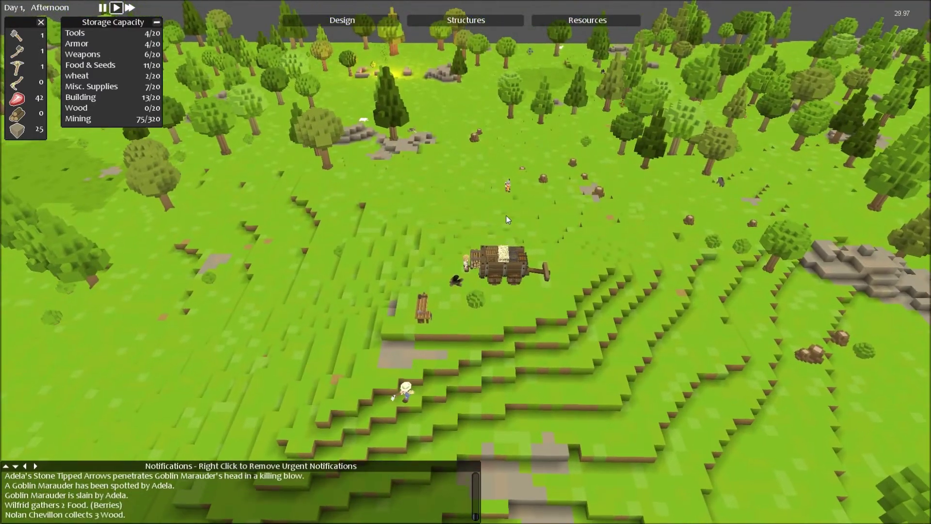
{"action": "key", "text": "s"}
{"action": "key", "text": "s"}
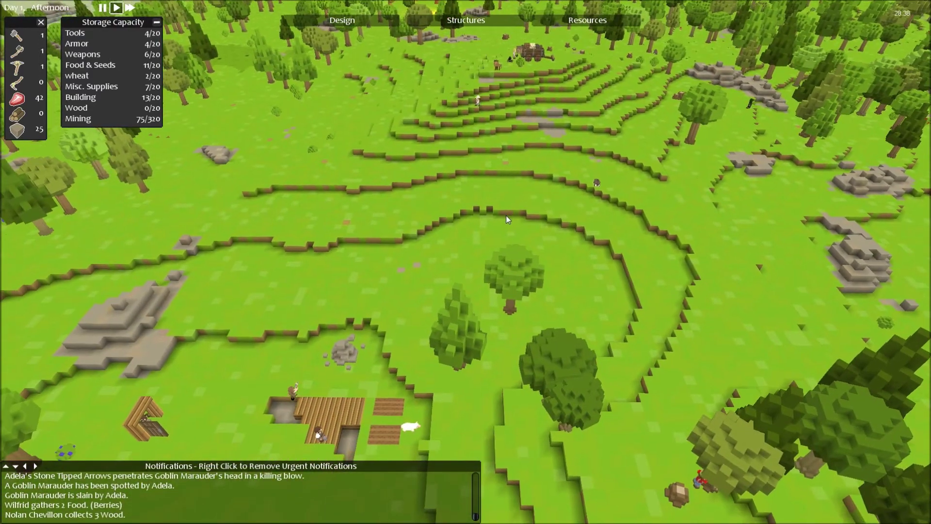
{"action": "key", "text": "s"}
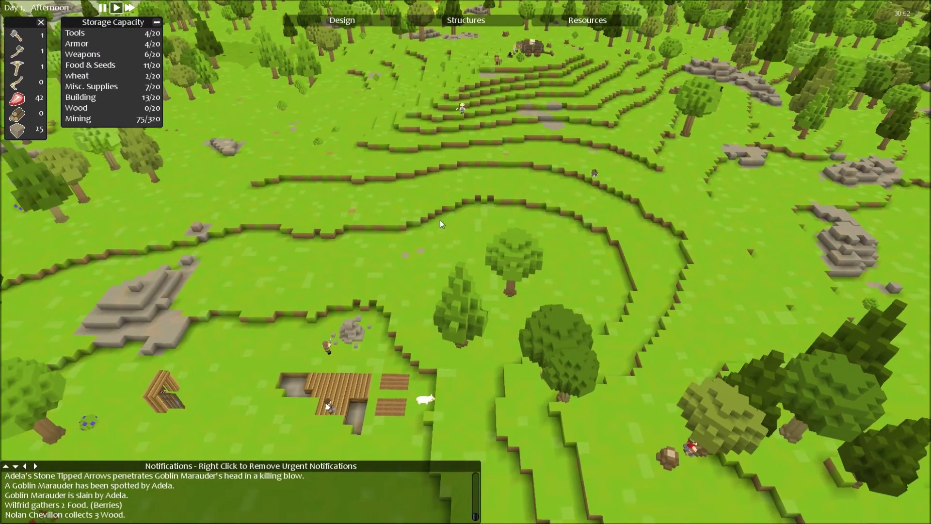
Step: Place extra Wood Planks blocks along the house floor edge via Design > Build
{"action": "left_click", "coordinate": [363, 19]}
{"action": "left_click", "coordinate": [358, 44]}
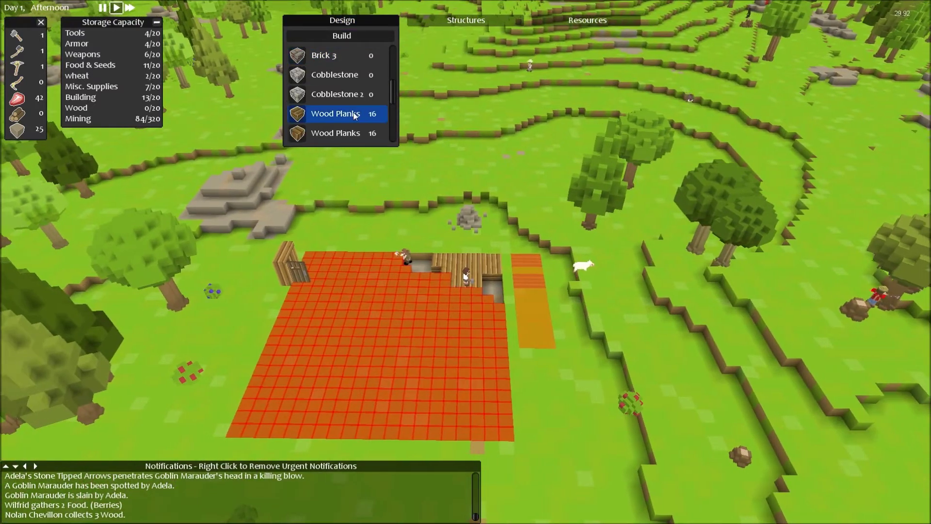
{"action": "left_click", "coordinate": [335, 114]}
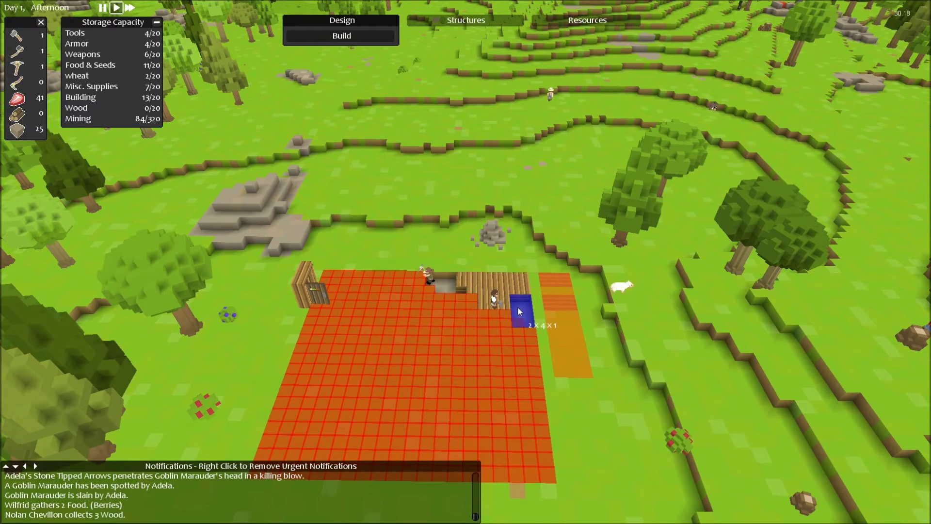
{"action": "left_click_drag", "start_coordinate": [520, 311], "coordinate": [512, 309]}
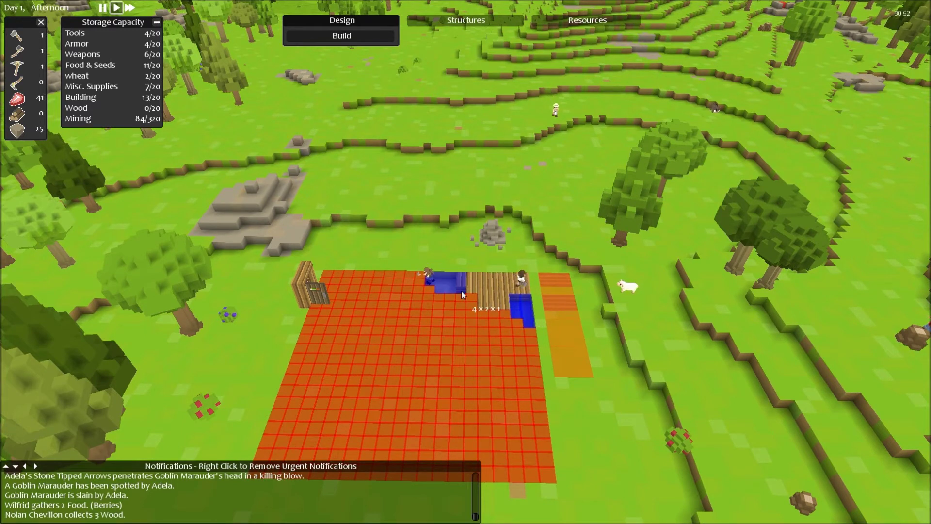
{"action": "right_click", "coordinate": [408, 136]}
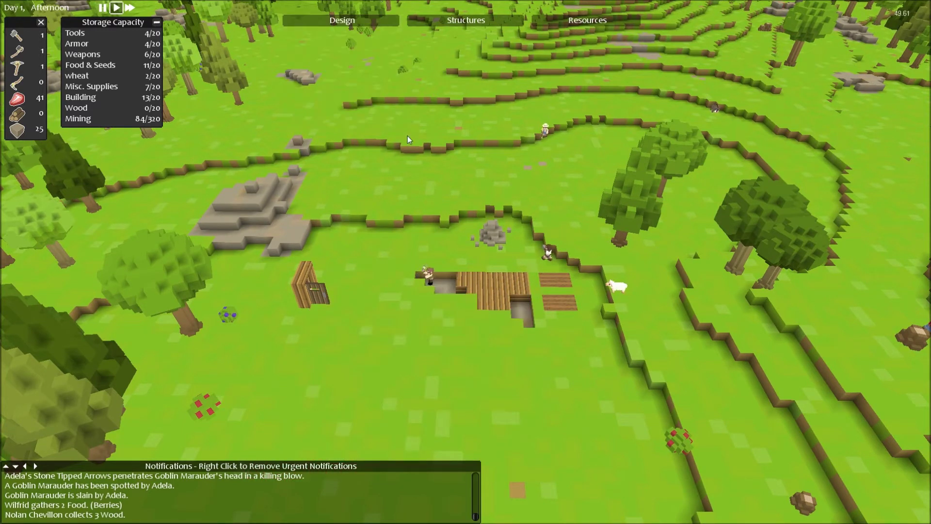
Step: Switch the game to double speed
{"action": "key", "text": "w"}
{"action": "key", "text": "d"}
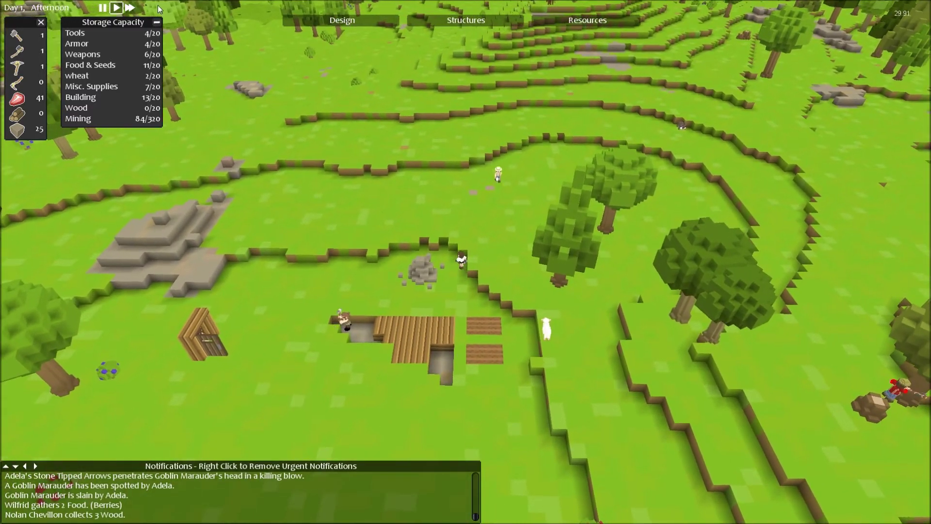
{"action": "key", "text": "q"}
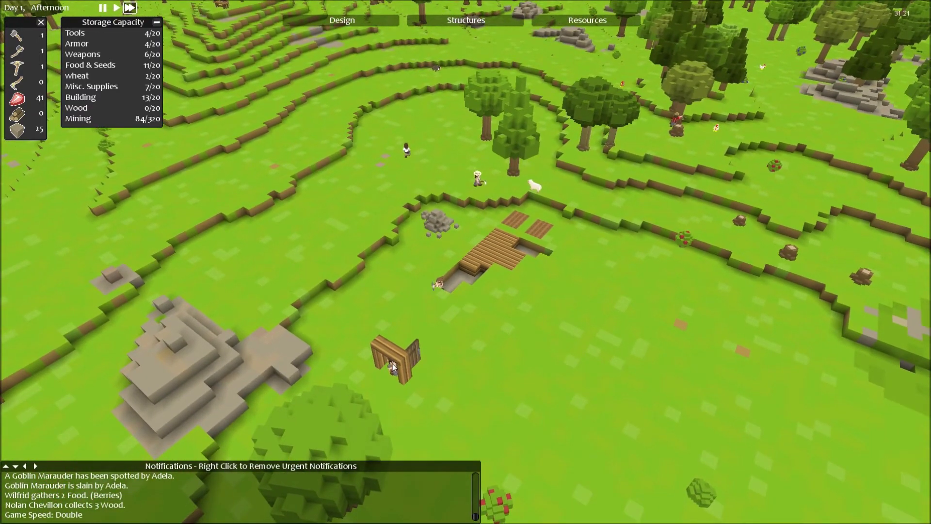
Step: Select Claire the carpenter
{"action": "left_click", "coordinate": [392, 366]}
{"action": "key", "text": "w"}
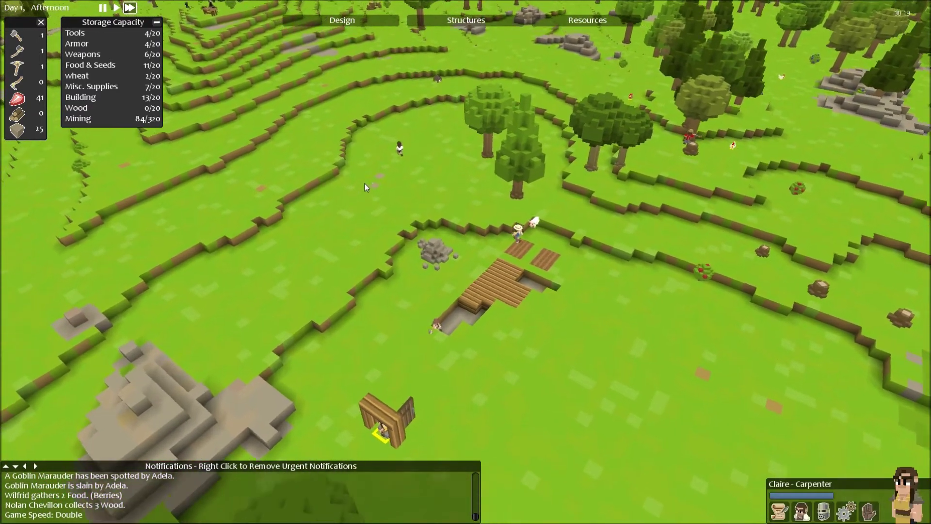
{"action": "key", "text": "w"}
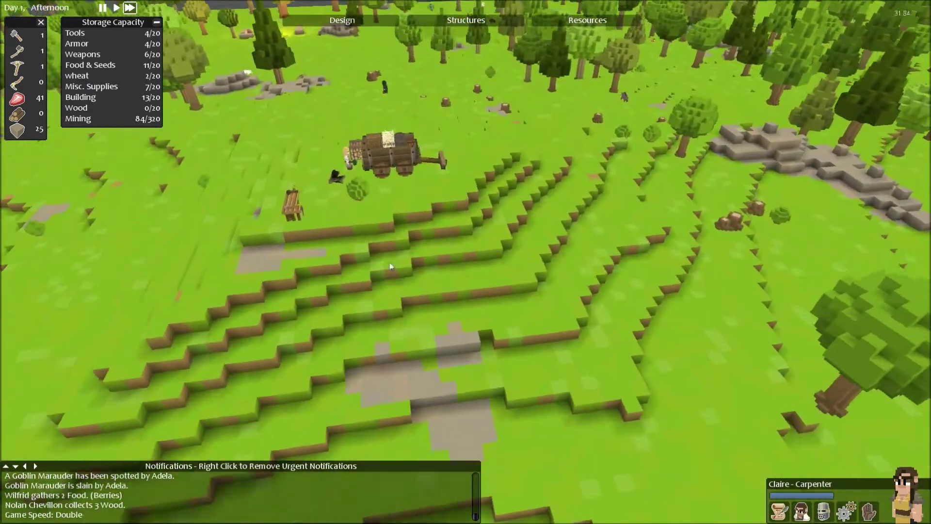
{"action": "key", "text": "s"}
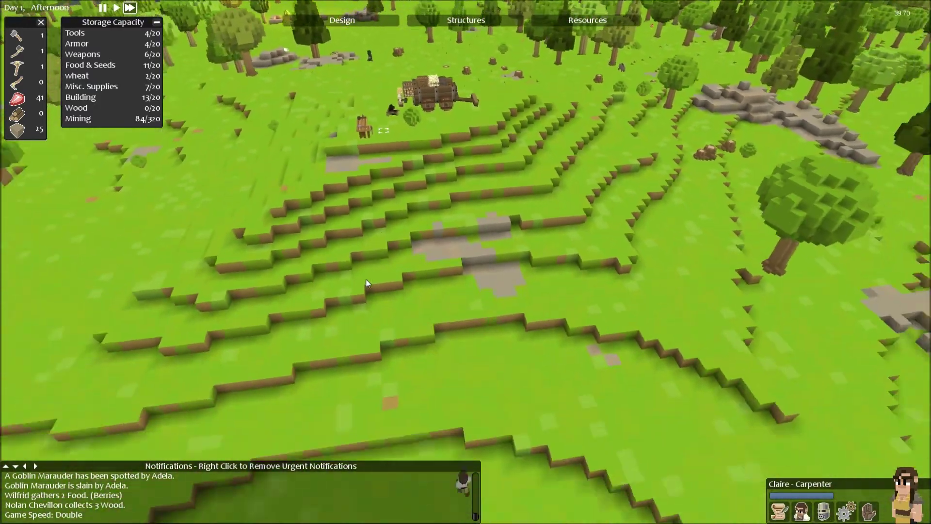
{"action": "scroll", "coordinate": [366, 279], "scroll_direction": "down", "scroll_amount": 3}
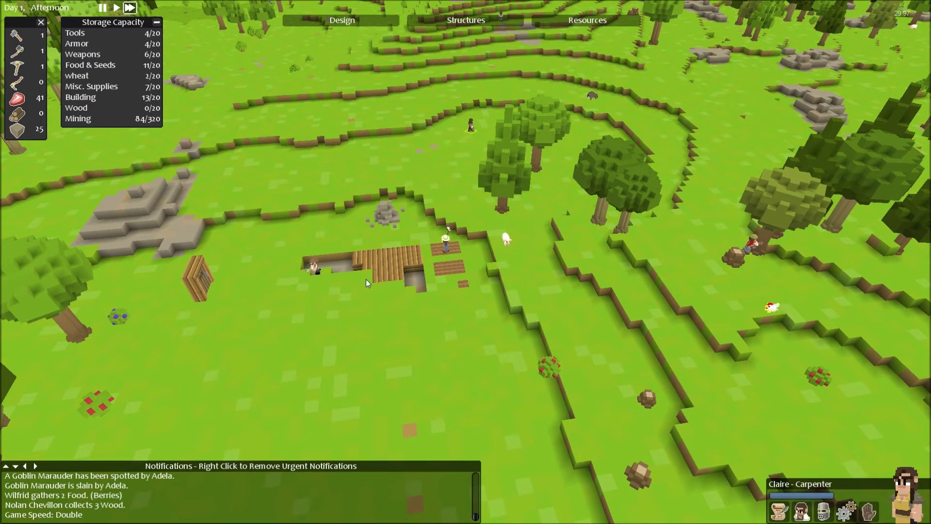
{"action": "key", "text": "w"}
{"action": "key", "text": "w"}
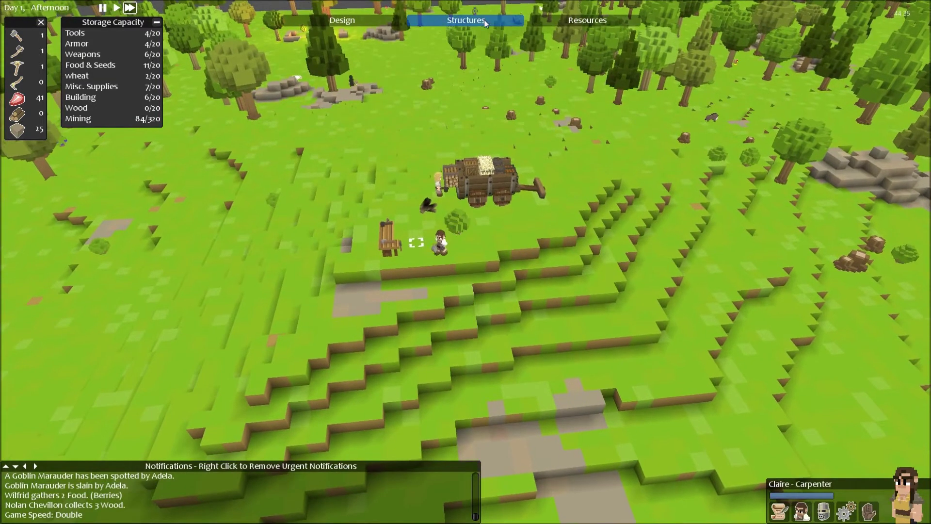
{"action": "left_click", "coordinate": [484, 20]}
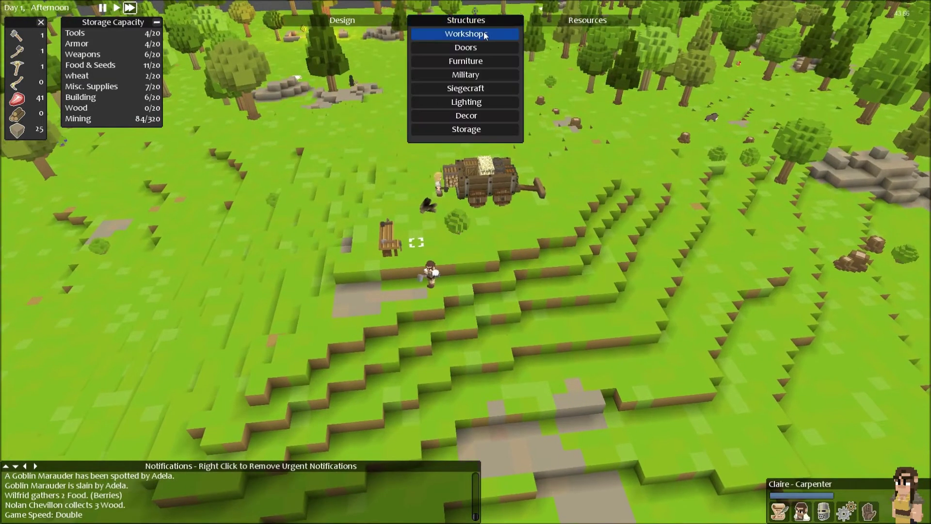
{"action": "left_click", "coordinate": [483, 38]}
{"action": "mouse_move", "coordinate": [466, 65]}
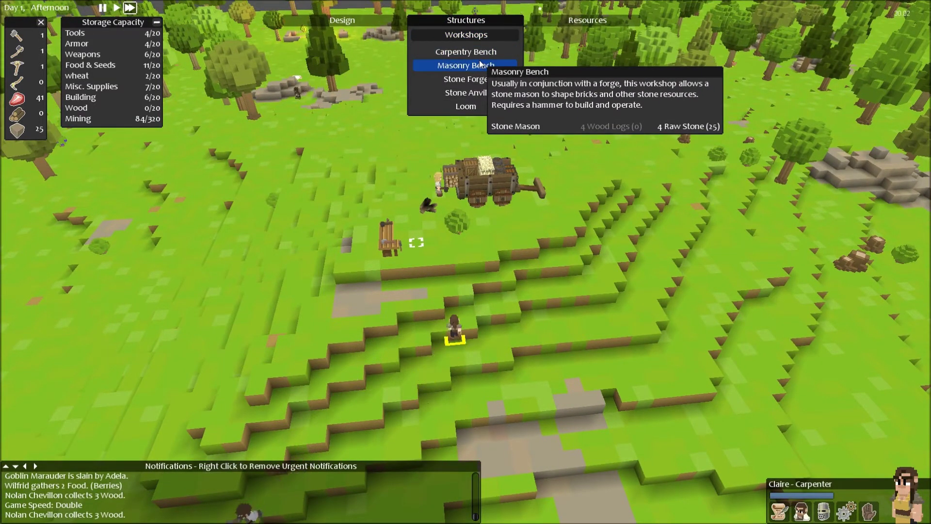
{"action": "left_click", "coordinate": [479, 61]}
{"action": "key", "text": "w"}
{"action": "key", "text": "w"}
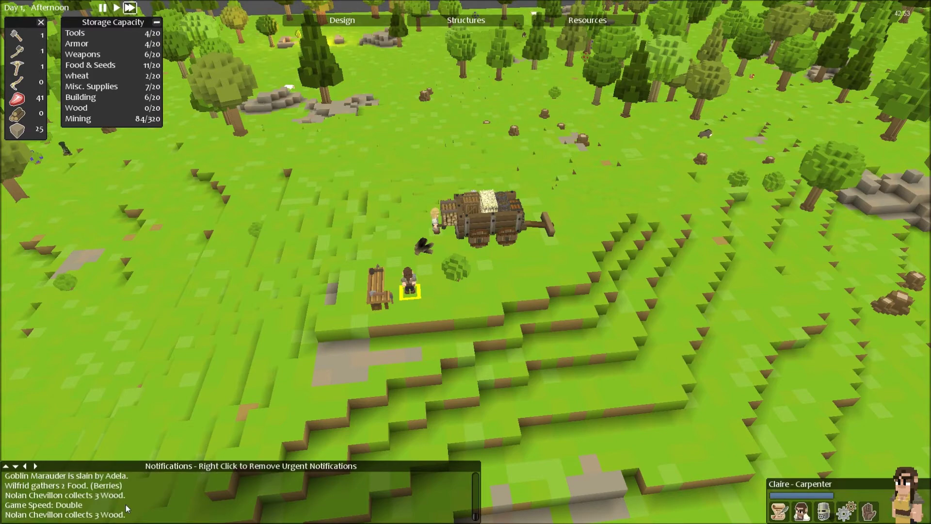
Step: Close the dead sheep notice and pan toward the wagon, settlers and farm plots
{"action": "key", "text": "w"}
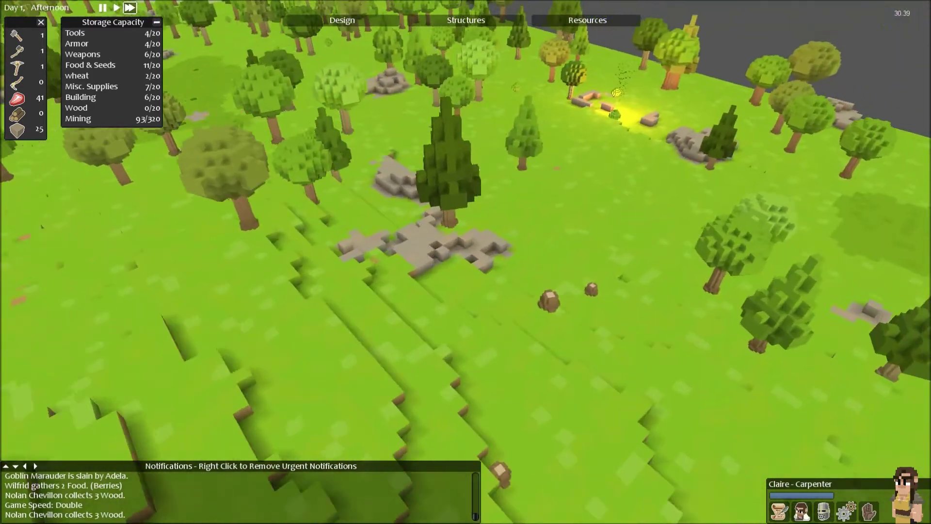
{"action": "scroll", "coordinate": [234, 295], "scroll_direction": "down", "scroll_amount": 3}
{"action": "key", "text": "a"}
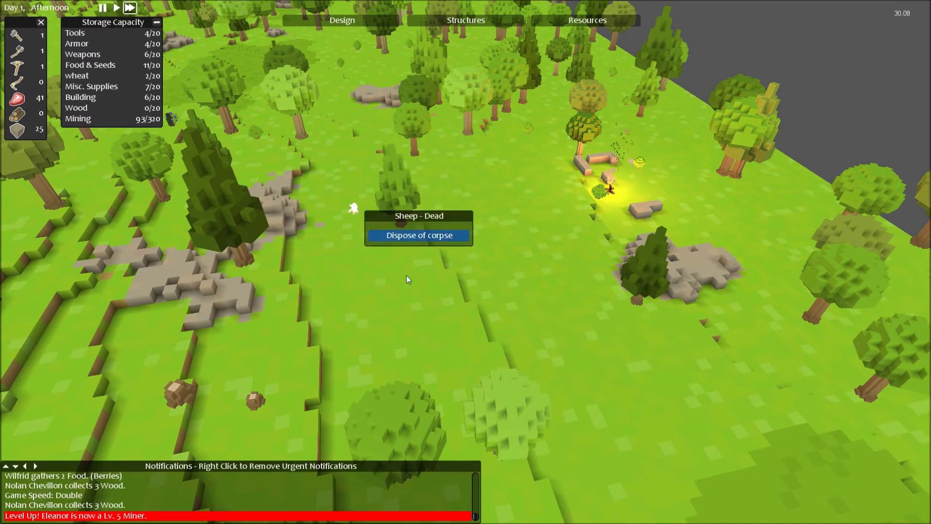
{"action": "key", "text": "s"}
{"action": "key", "text": "q"}
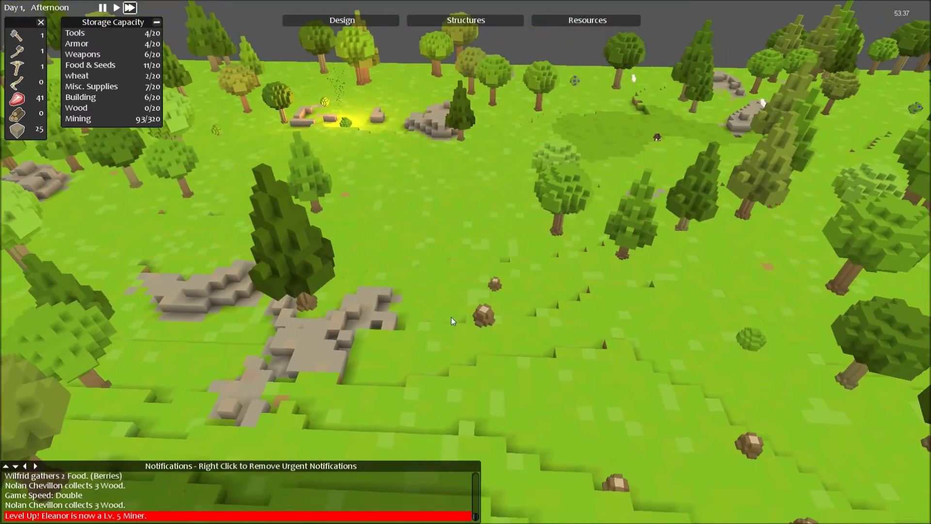
{"action": "key", "text": "s"}
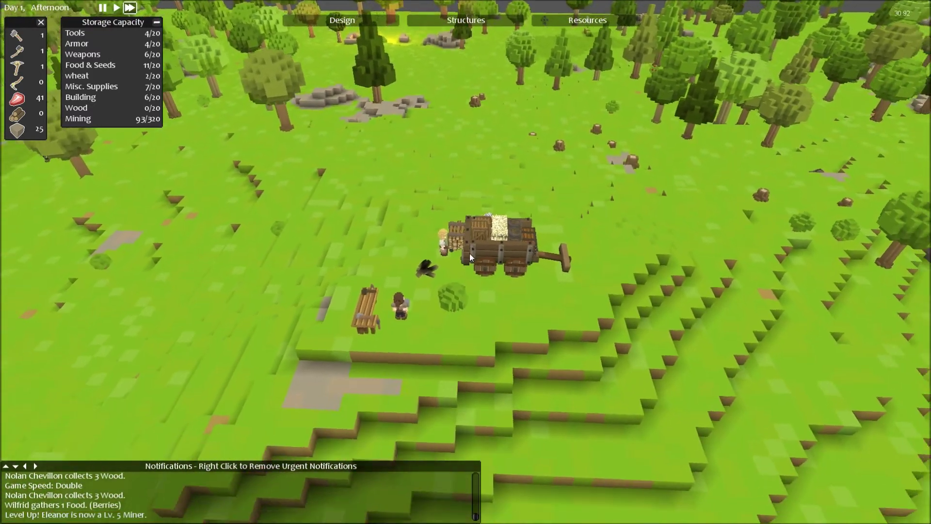
{"action": "scroll", "coordinate": [469, 255], "scroll_direction": "down", "scroll_amount": 5}
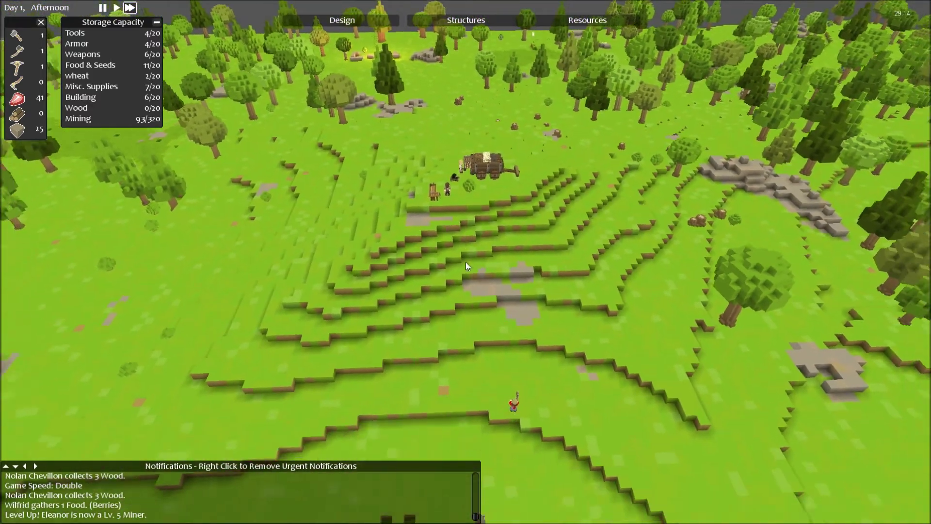
{"action": "key", "text": "s"}
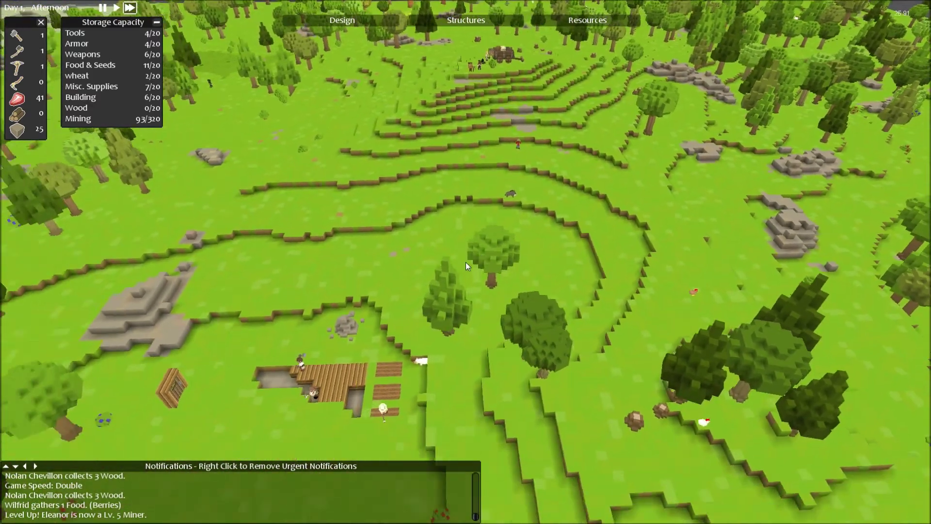
{"action": "scroll", "coordinate": [467, 263], "scroll_direction": "down", "scroll_amount": 3}
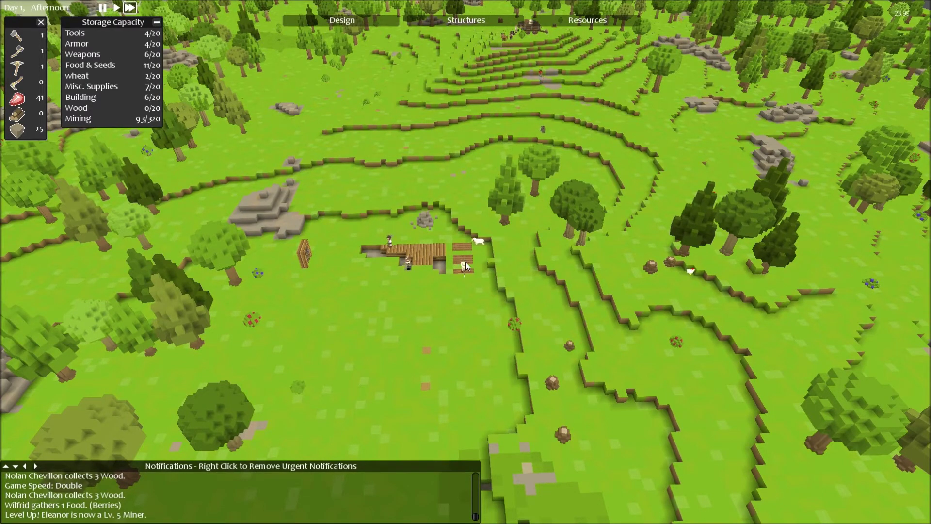
{"action": "scroll", "coordinate": [462, 260], "scroll_direction": "up", "scroll_amount": 3}
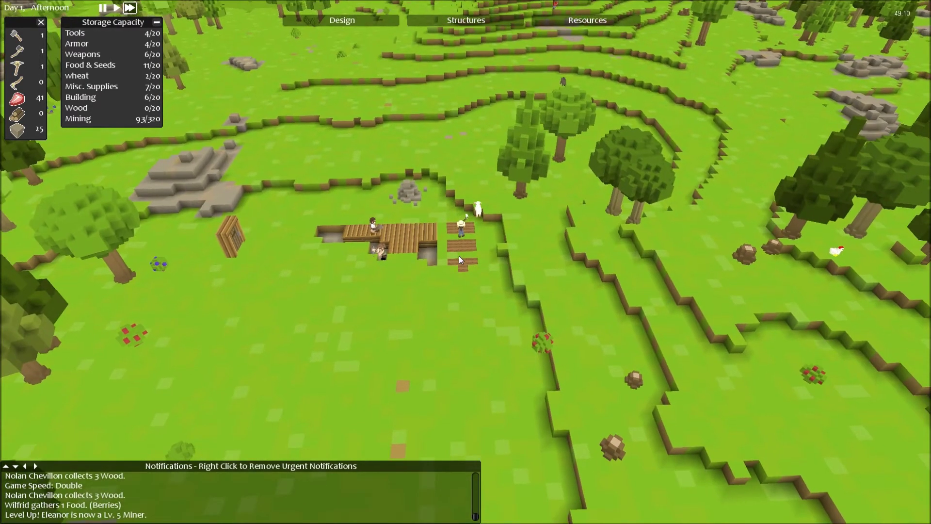
{"action": "scroll", "coordinate": [459, 256], "scroll_direction": "down", "scroll_amount": 5}
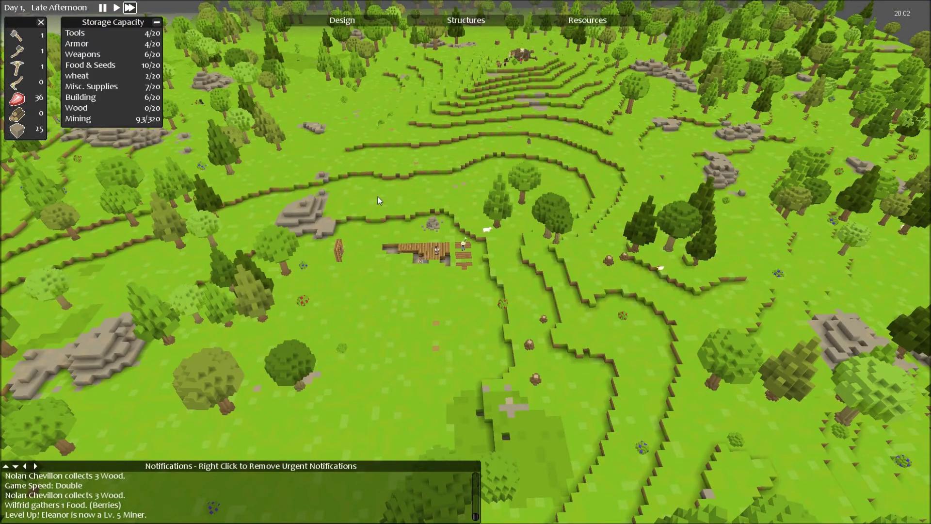
Step: Pan out over the distant forest and back to the plank house
{"action": "key", "text": "s"}
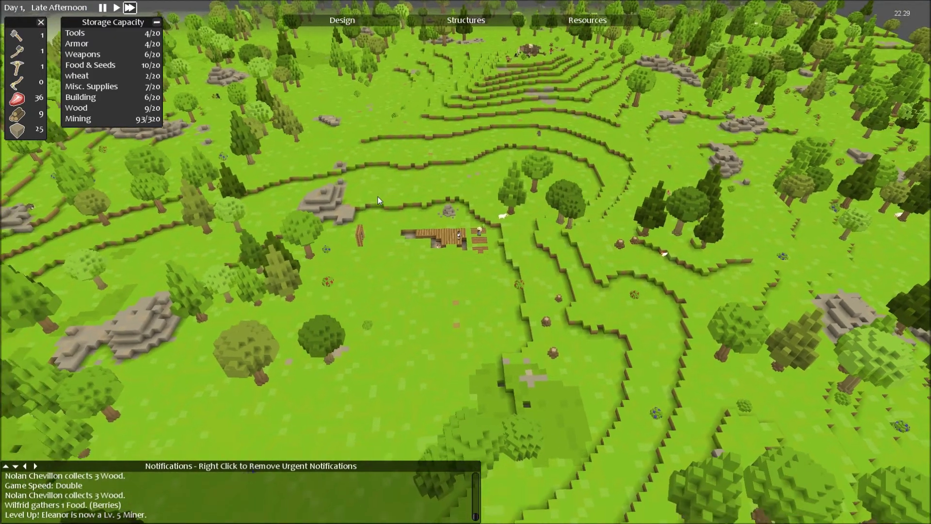
{"action": "key", "text": "s"}
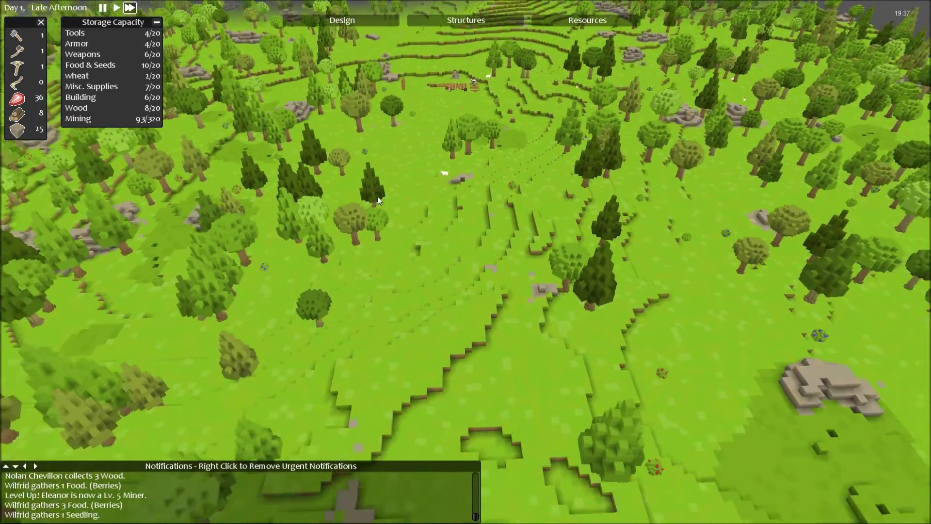
{"action": "key", "text": "s"}
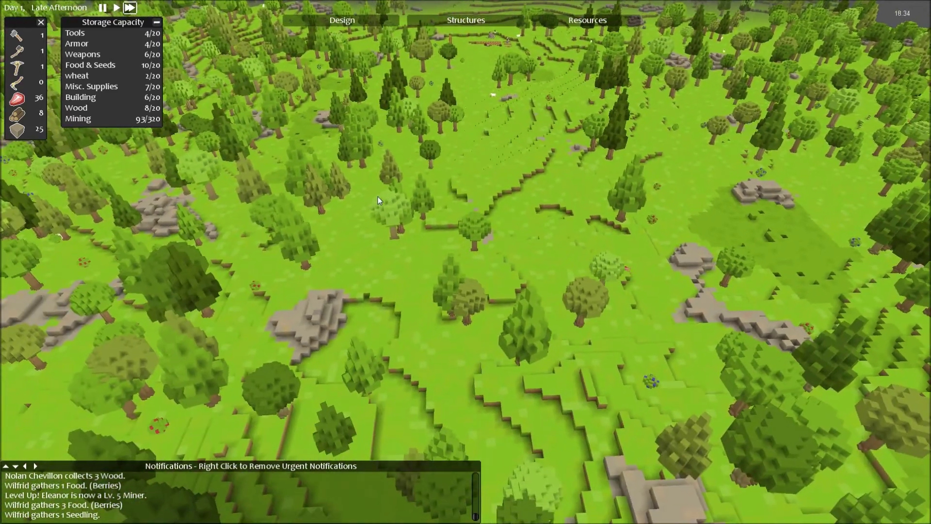
{"action": "key", "text": "s"}
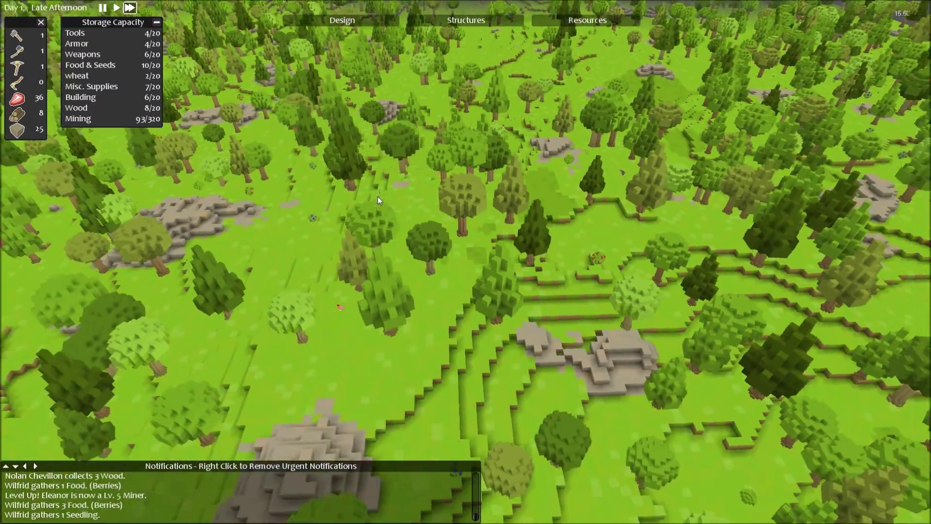
{"action": "key", "text": "s"}
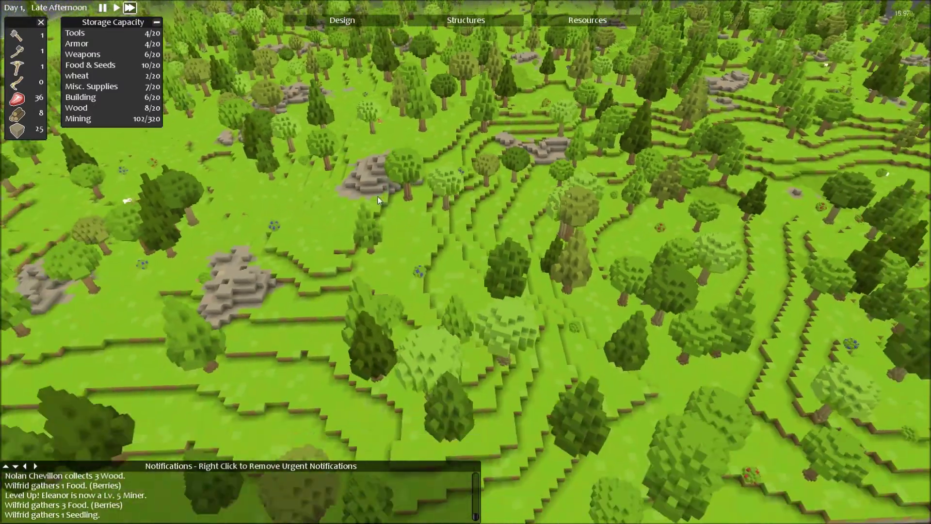
{"action": "scroll", "coordinate": [378, 197], "scroll_direction": "down", "scroll_amount": 5}
{"action": "scroll", "coordinate": [378, 196], "scroll_direction": "up", "scroll_amount": 4}
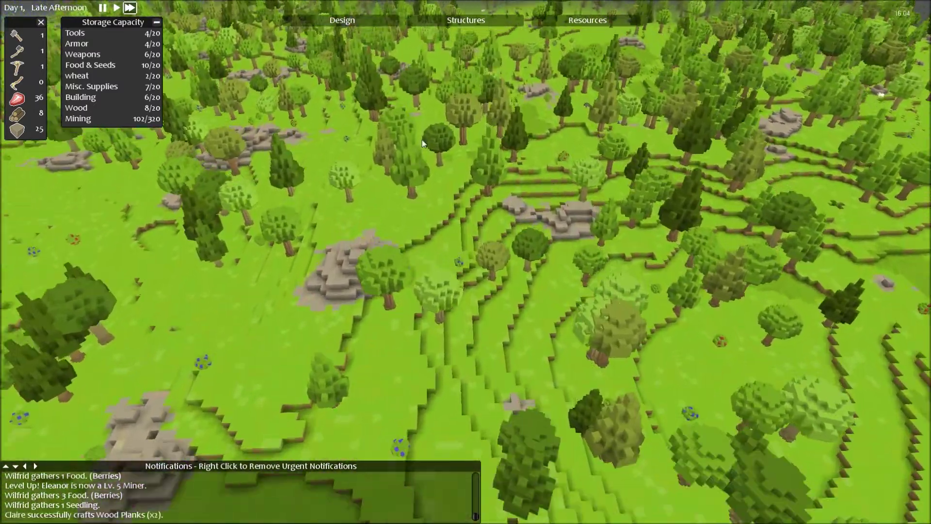
{"action": "key", "text": "w"}
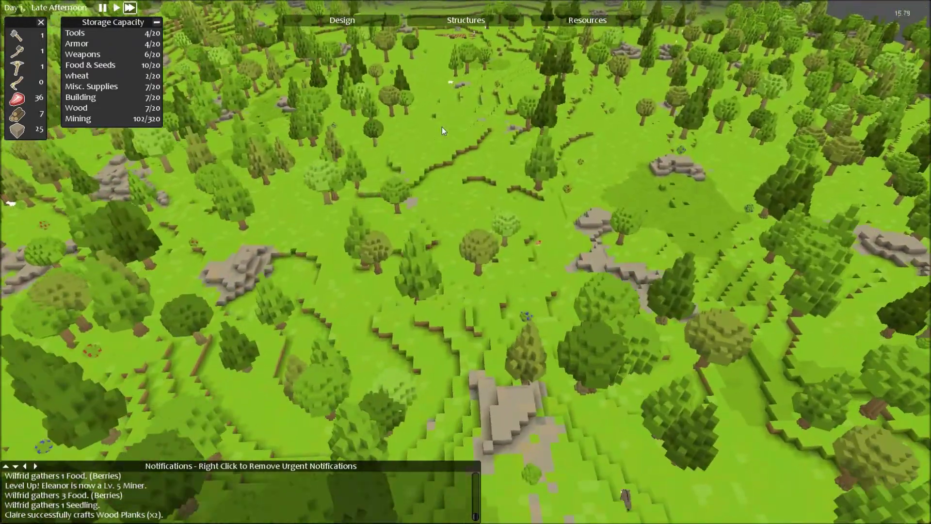
{"action": "key", "text": "w"}
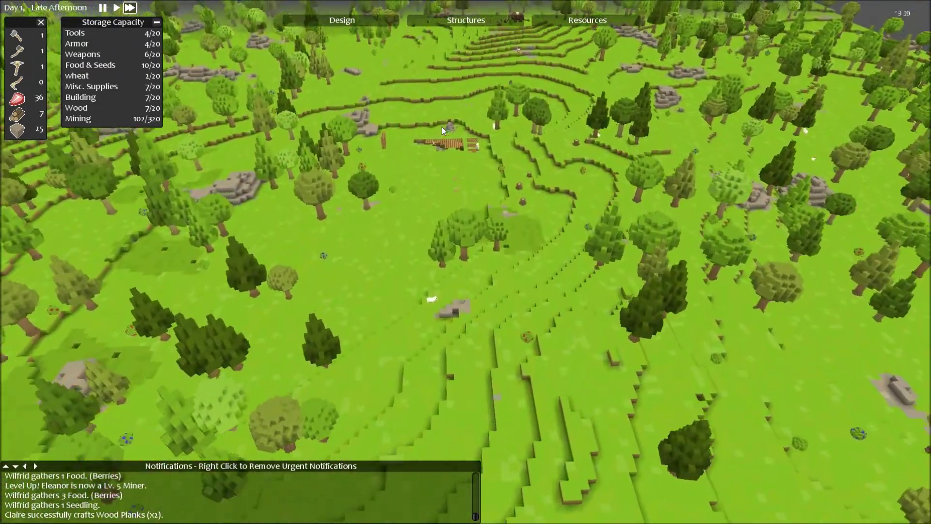
{"action": "scroll", "coordinate": [442, 128], "scroll_direction": "up", "scroll_amount": 5}
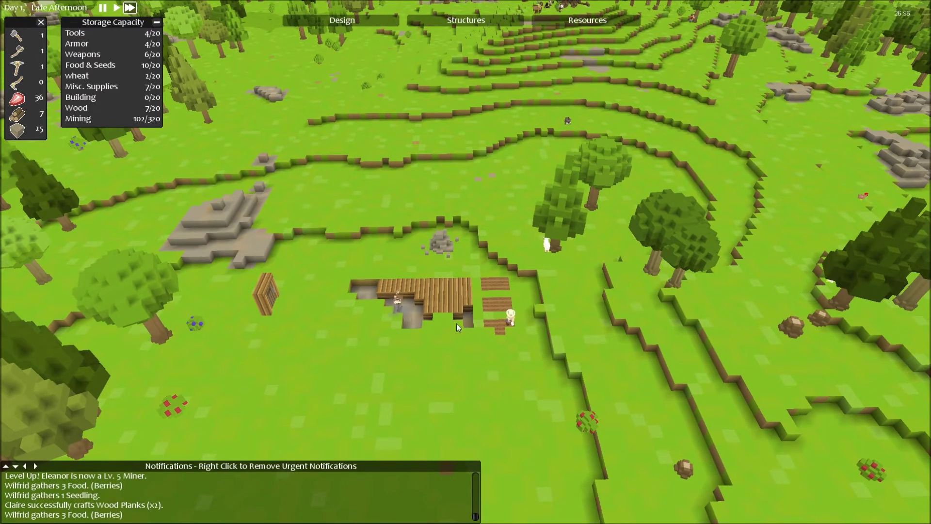
Step: Designate a rectangle of Wood Planks floor next to the existing house floor
{"action": "left_click", "coordinate": [344, 21]}
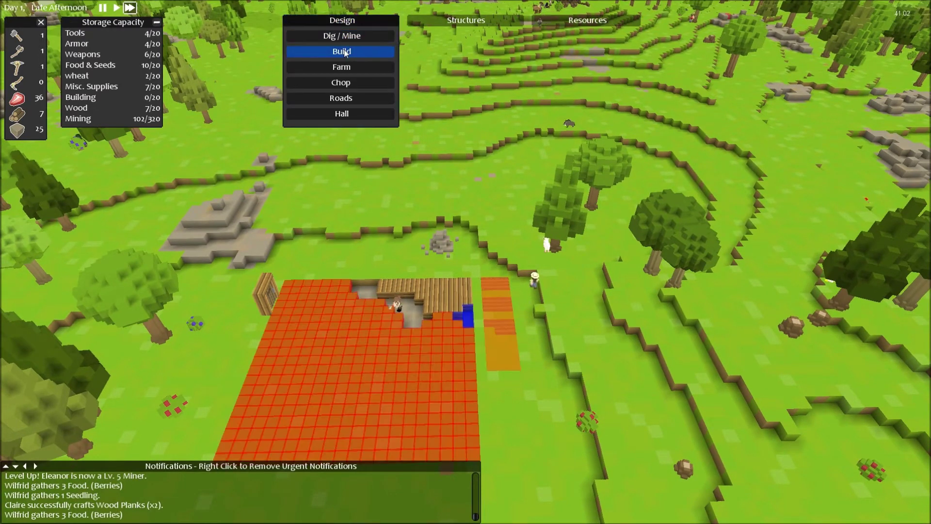
{"action": "left_click", "coordinate": [346, 52]}
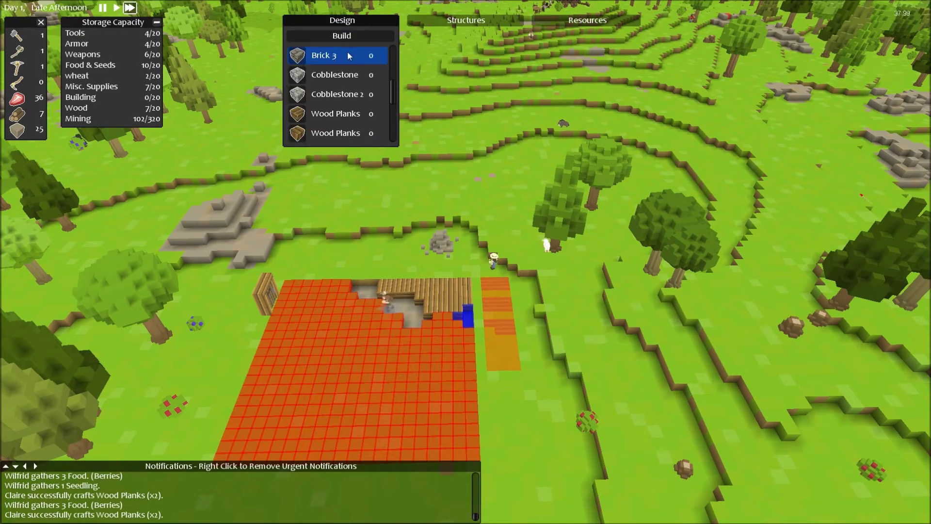
{"action": "left_click", "coordinate": [345, 115]}
{"action": "left_click_drag", "start_coordinate": [356, 283], "coordinate": [469, 358]}
{"action": "right_click", "coordinate": [487, 187]}
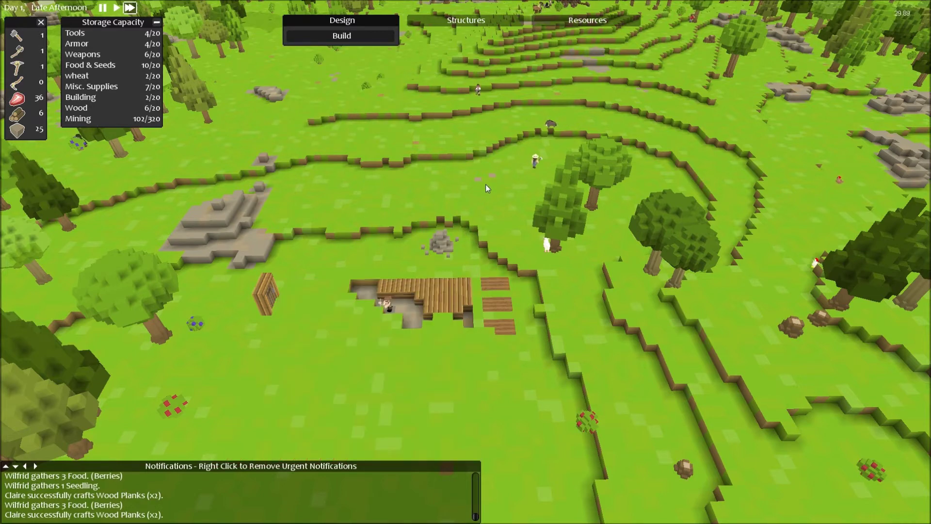
{"action": "key", "text": "w"}
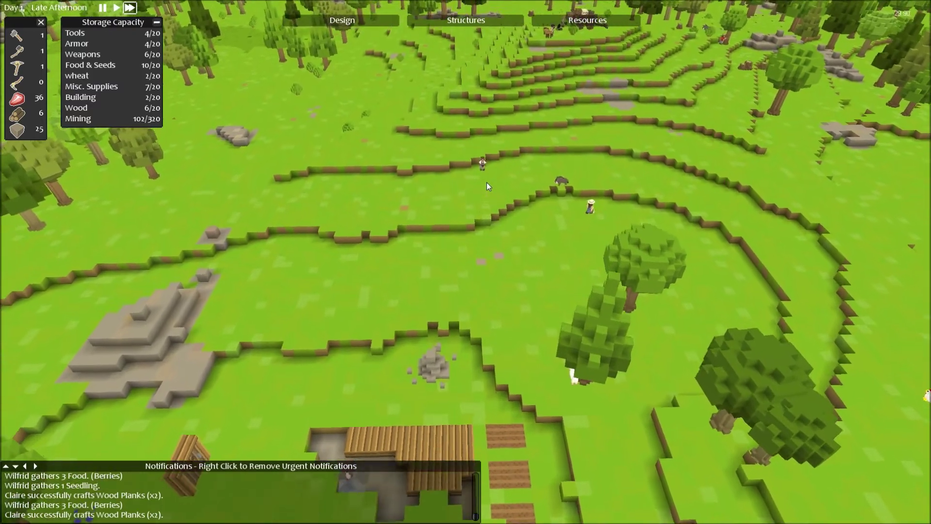
{"action": "key", "text": "w"}
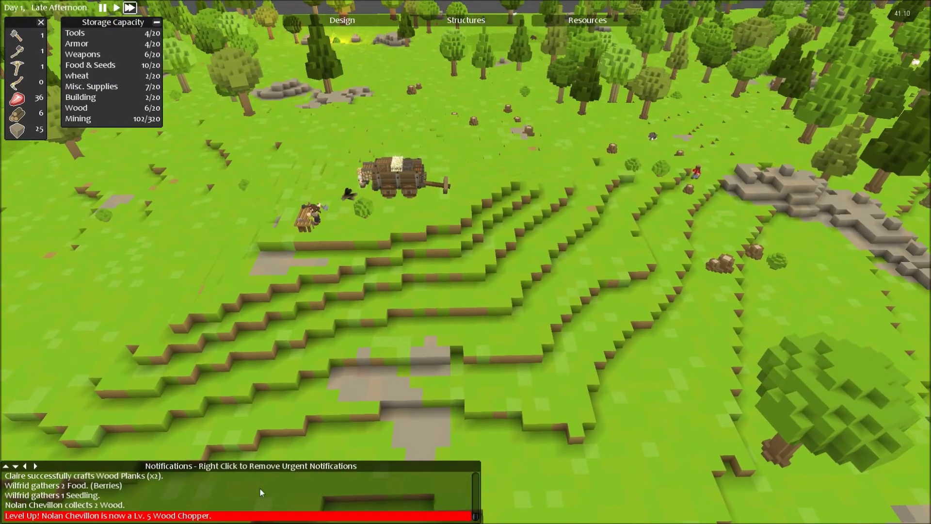
{"action": "key", "text": "w"}
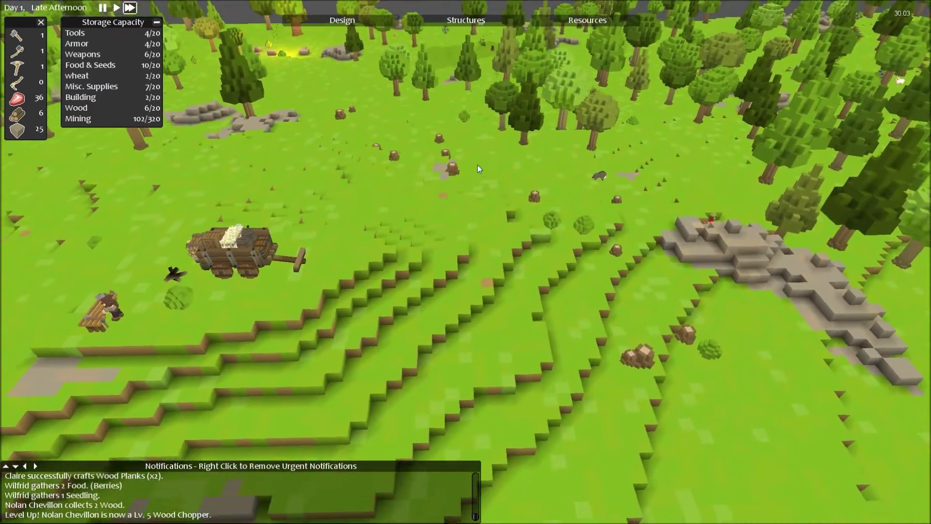
{"action": "scroll", "coordinate": [500, 161], "scroll_direction": "down", "scroll_amount": 5}
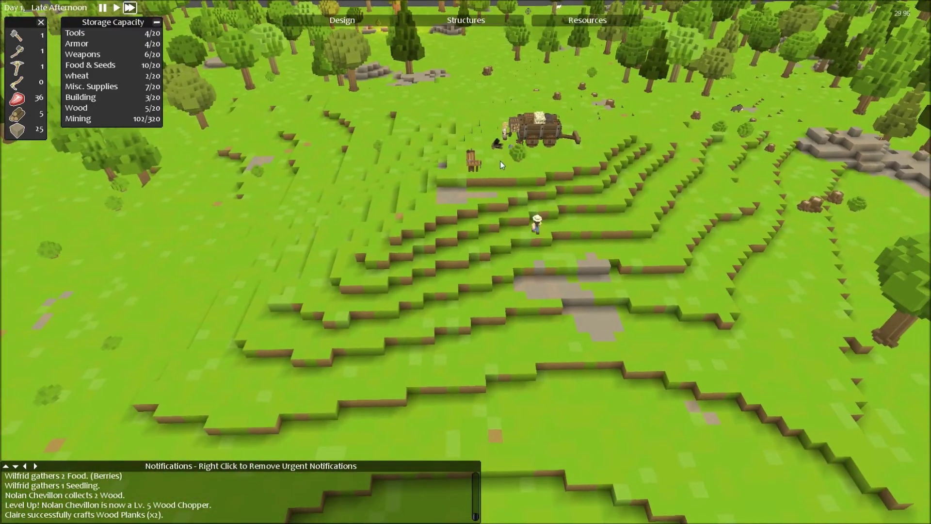
Step: Add 5 Stone Hammers and 5 Stone Hoes to the crafting queue, then close Resources
{"action": "left_click", "coordinate": [601, 22]}
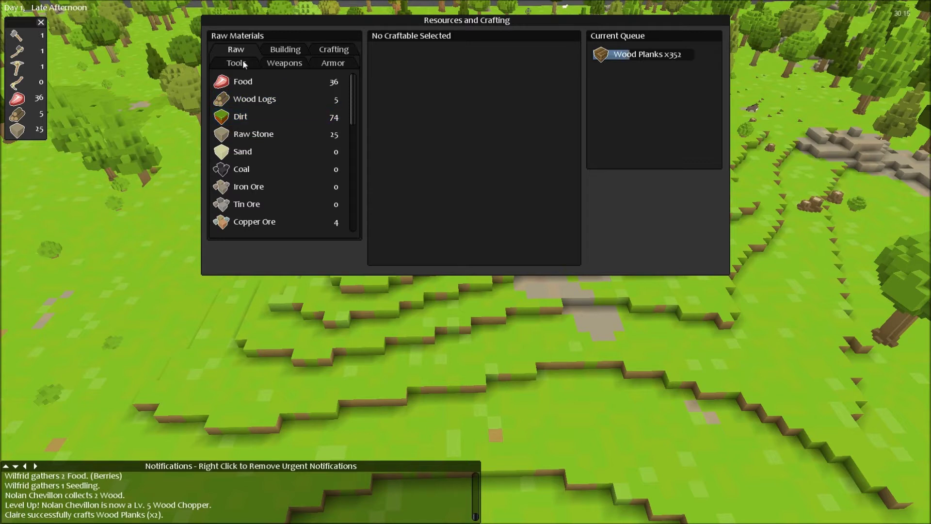
{"action": "left_click", "coordinate": [257, 103]}
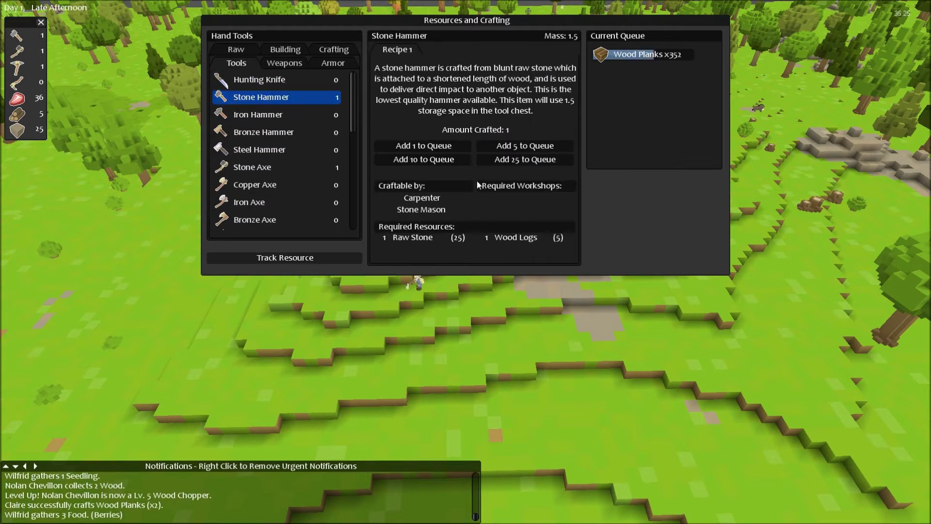
{"action": "left_click", "coordinate": [626, 72]}
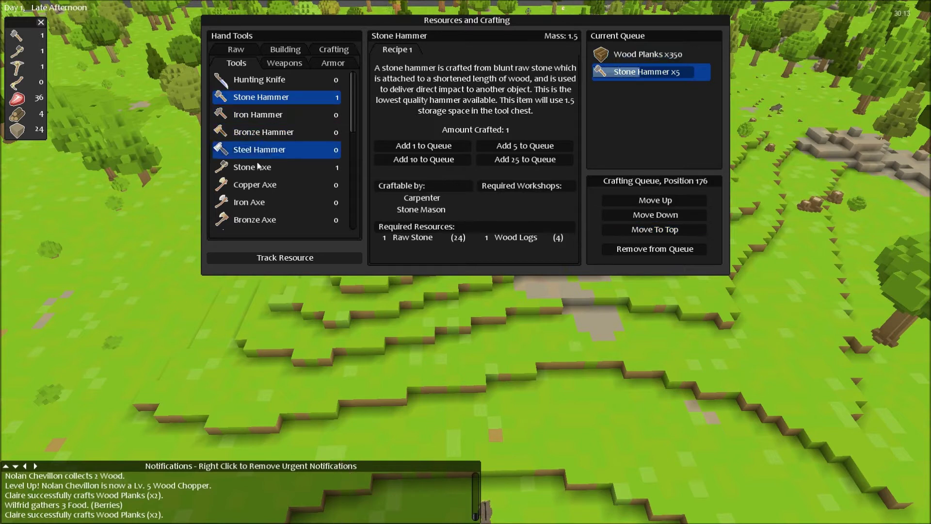
{"action": "scroll", "coordinate": [284, 186], "scroll_direction": "down", "scroll_amount": 1}
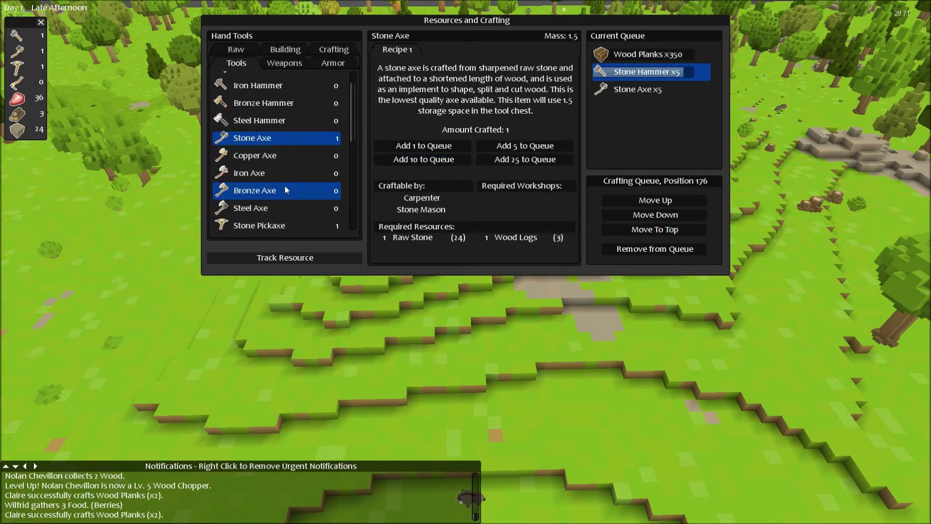
{"action": "scroll", "coordinate": [284, 186], "scroll_direction": "down", "scroll_amount": 2}
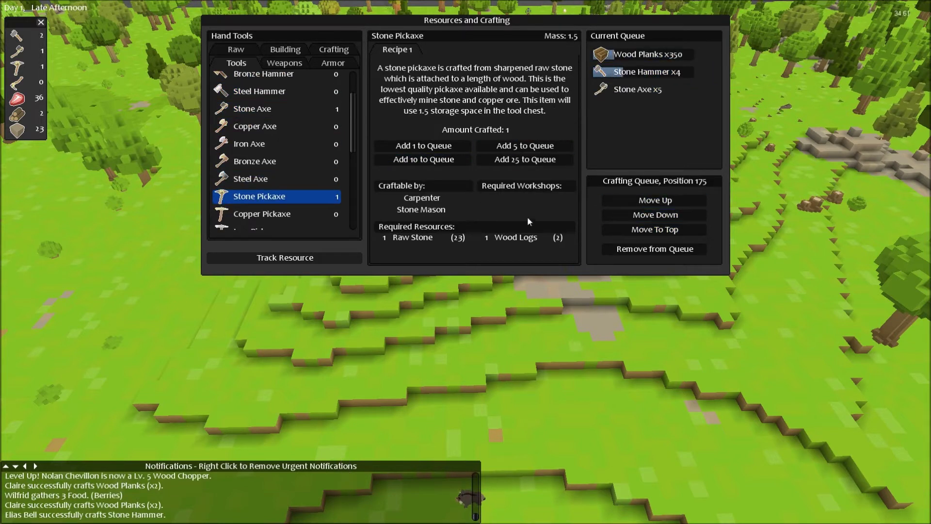
{"action": "scroll", "coordinate": [257, 160], "scroll_direction": "down", "scroll_amount": 5}
{"action": "scroll", "coordinate": [257, 160], "scroll_direction": "down", "scroll_amount": 3}
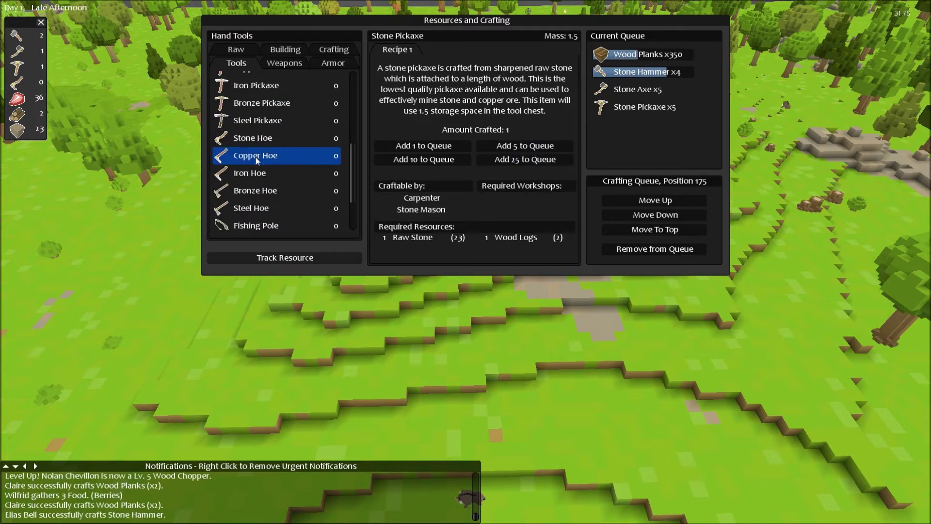
{"action": "left_click", "coordinate": [266, 140]}
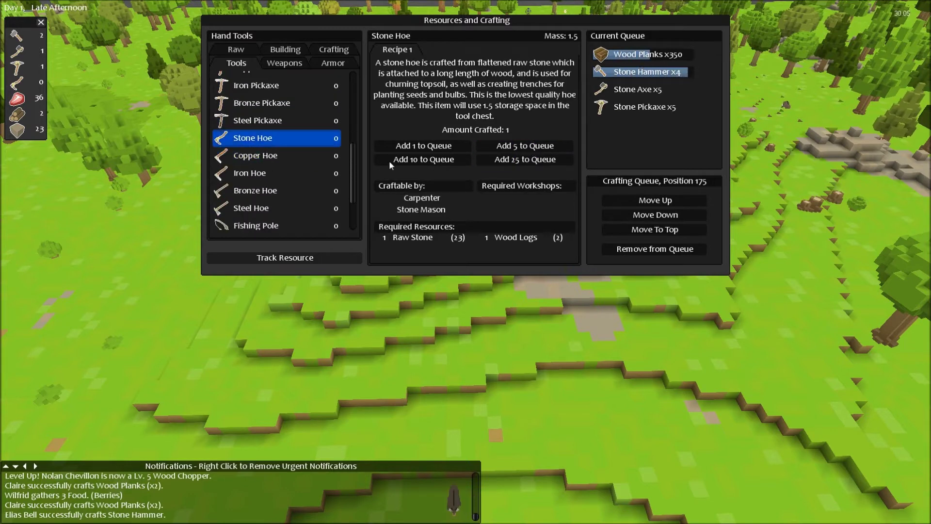
{"action": "left_click", "coordinate": [524, 145]}
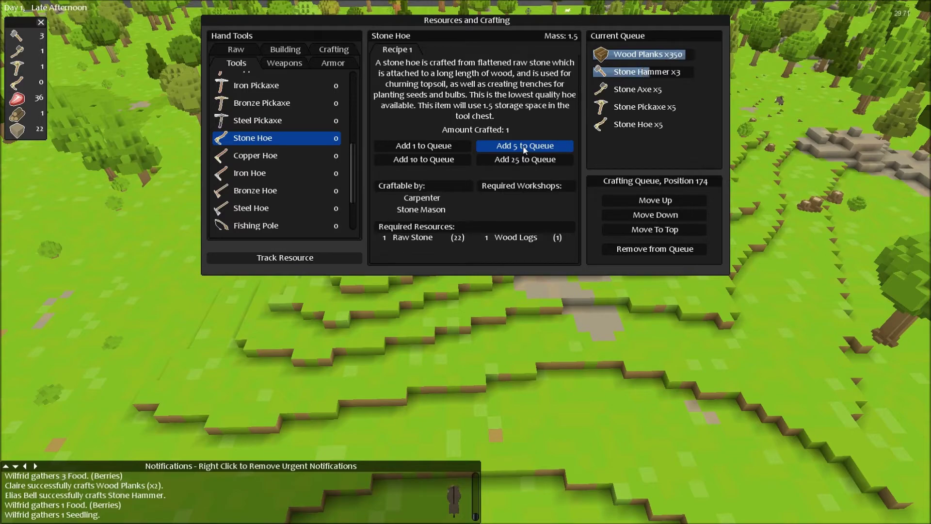
{"action": "key", "text": "Escape"}
Step: Close the Resources window and pan across the terrain toward the farm and wagon
{"action": "key", "text": "w"}
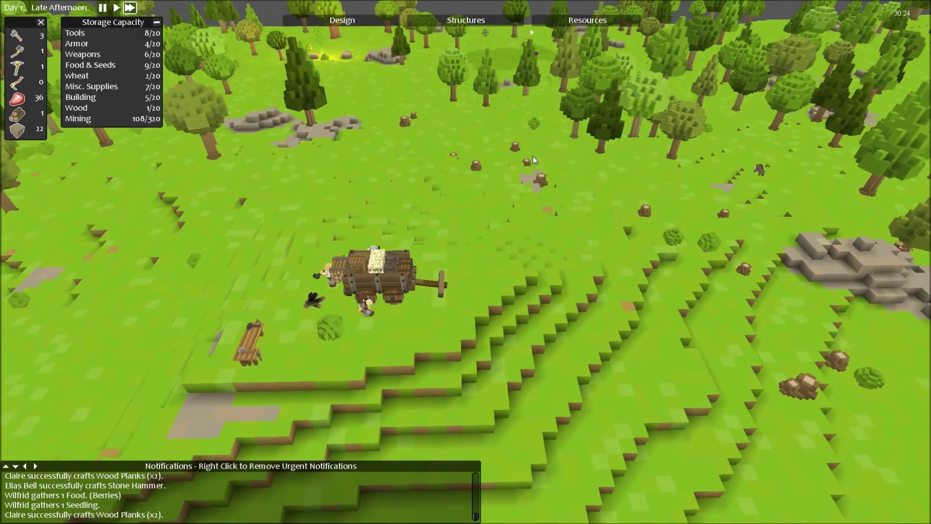
{"action": "key", "text": "s"}
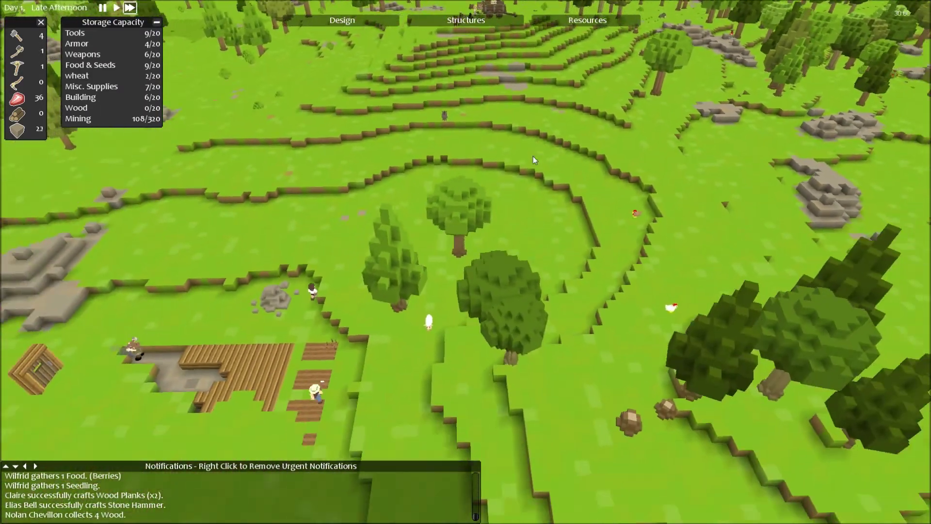
{"action": "key", "text": "s"}
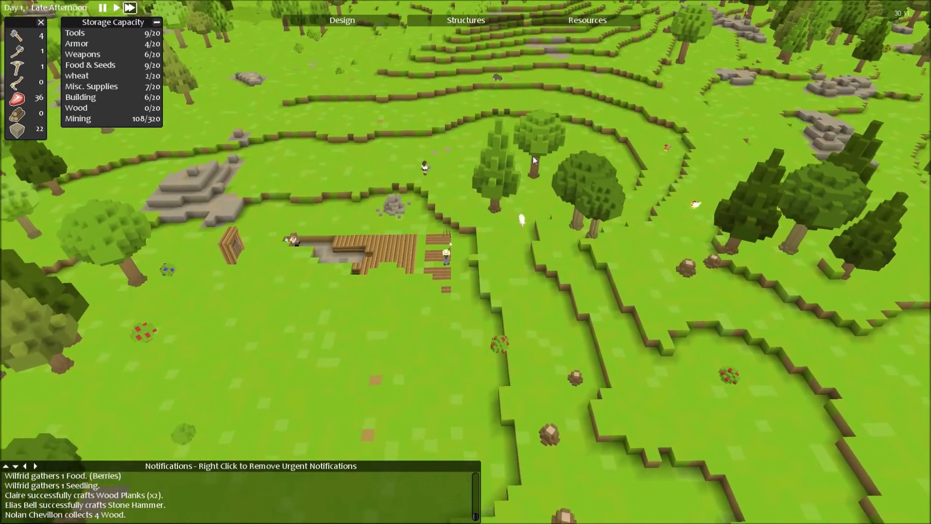
{"action": "key", "text": "w"}
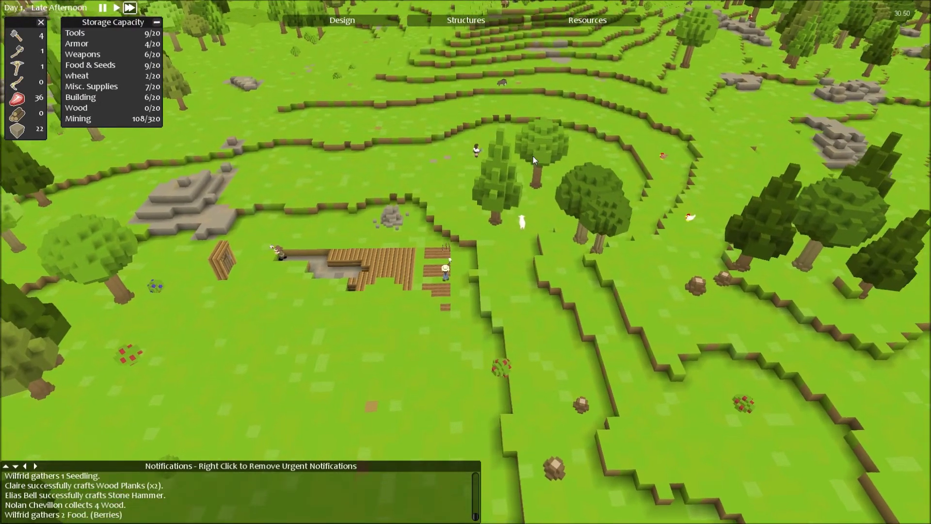
{"action": "key", "text": "w"}
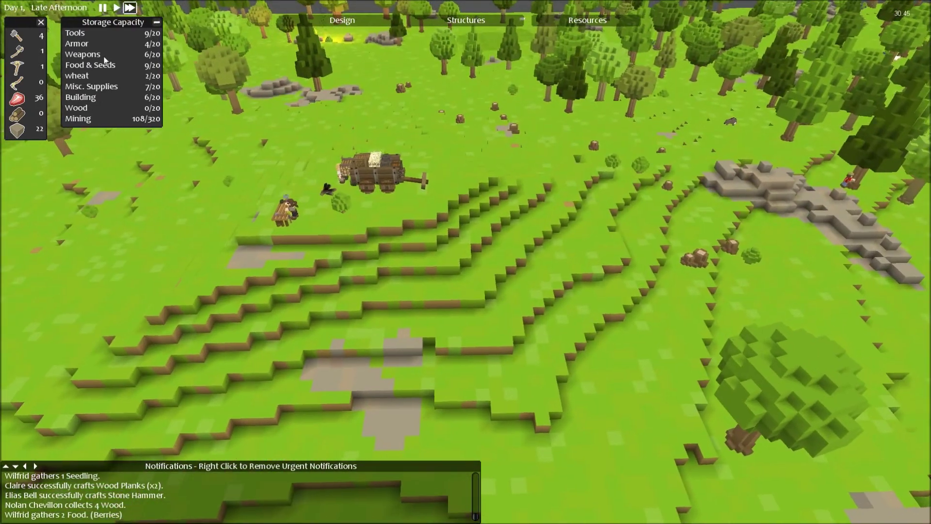
Step: Centre the camera on the plank-floored building site and the nearby rock outcrop
{"action": "key", "text": "s"}
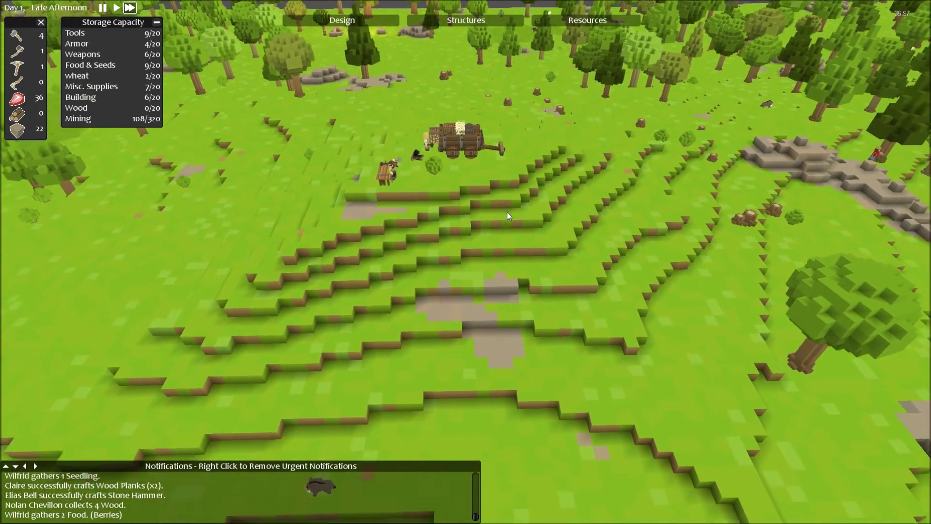
{"action": "key", "text": "s"}
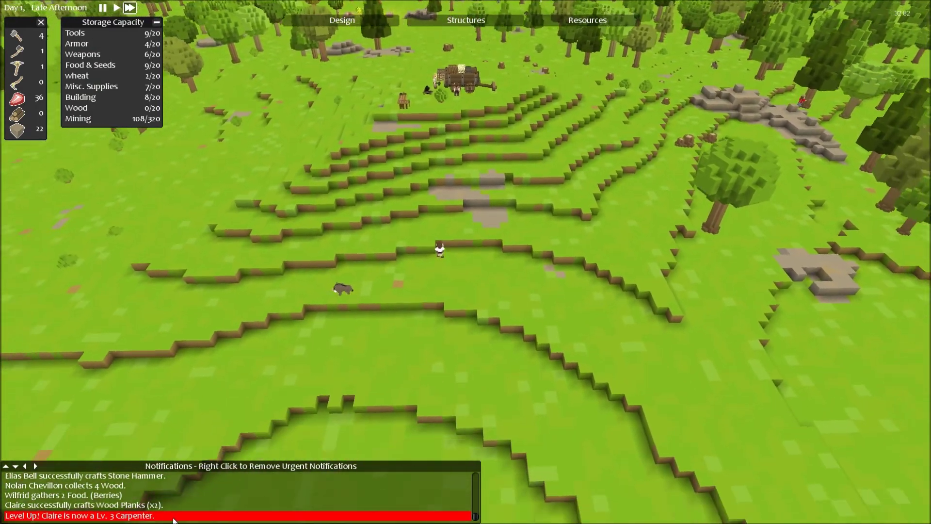
{"action": "key", "text": "s"}
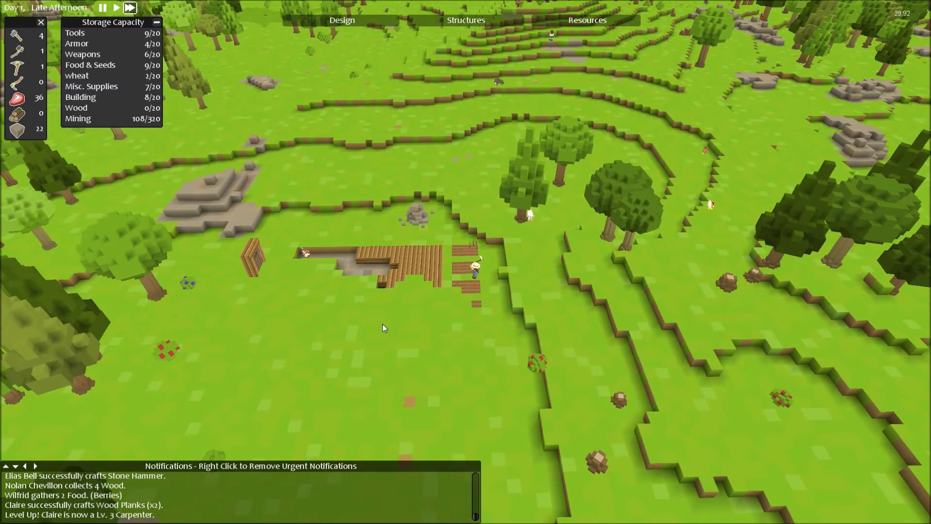
{"action": "key", "text": "w"}
{"action": "key", "text": "d"}
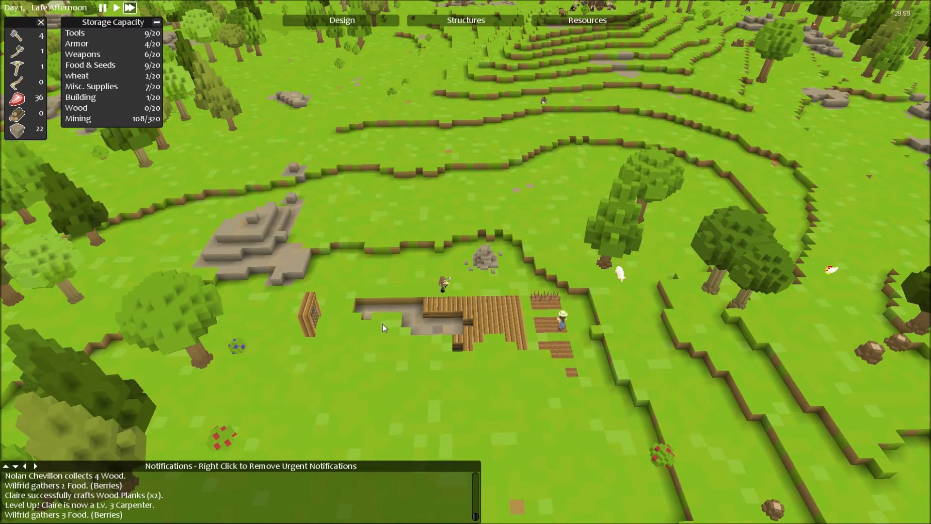
{"action": "key", "text": "w"}
{"action": "key", "text": "a"}
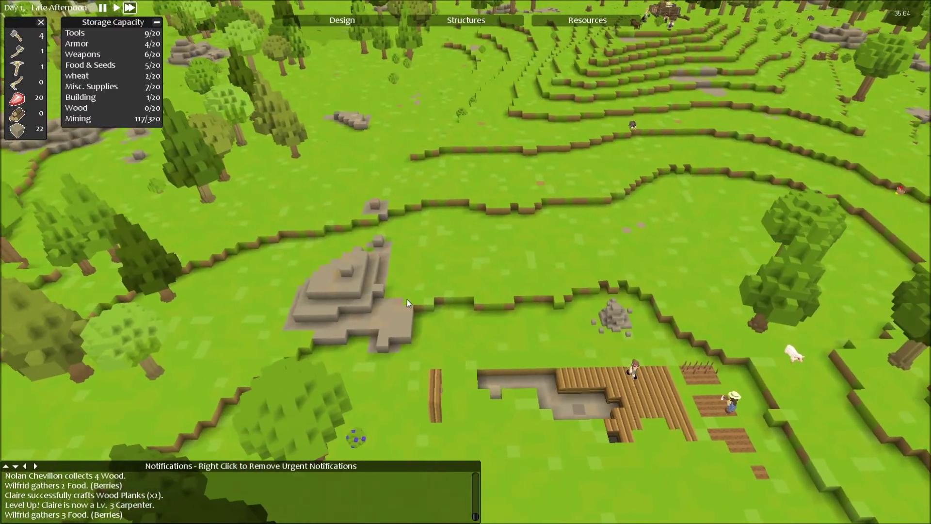
Step: Designate two rock blocks on the outcrop for mining
{"action": "key", "text": "a"}
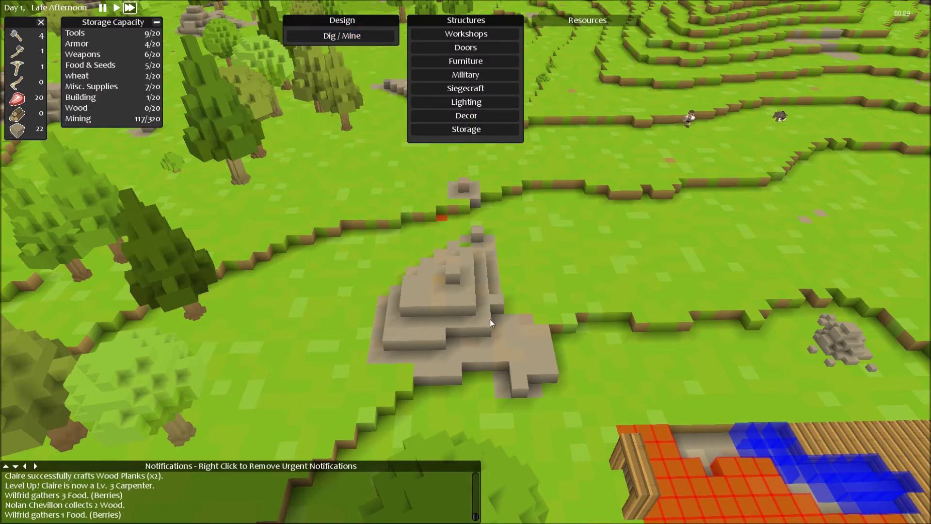
{"action": "left_click", "coordinate": [525, 321]}
{"action": "left_click", "coordinate": [439, 278]}
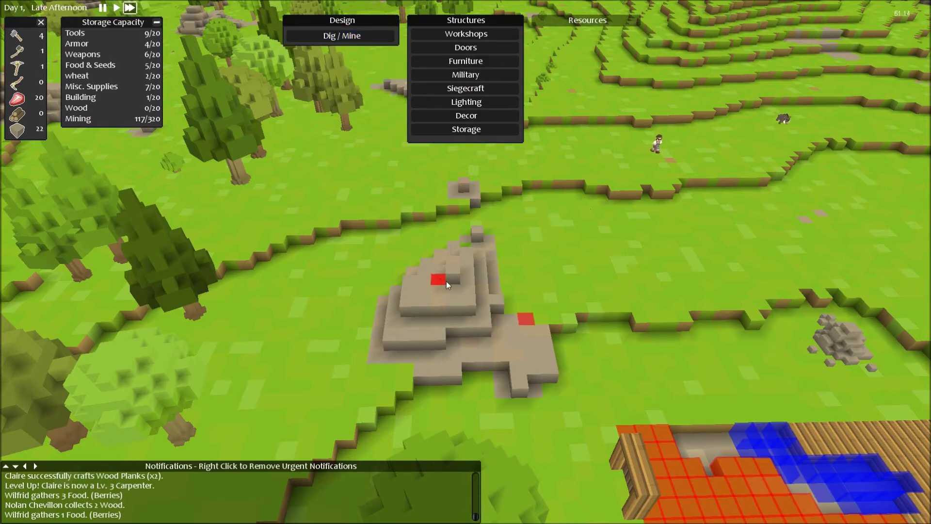
{"action": "key", "text": "shift"}
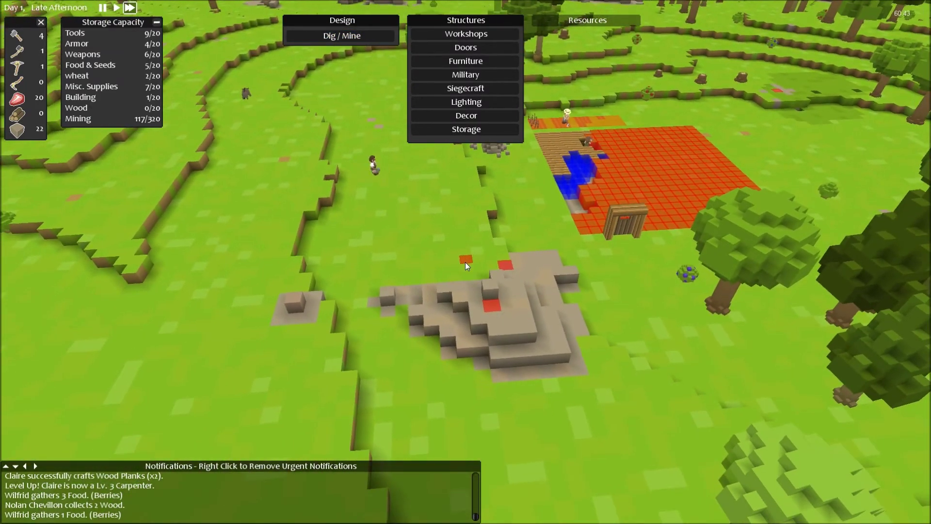
{"action": "scroll", "coordinate": [470, 299], "scroll_direction": "up", "scroll_amount": 2}
{"action": "right_click", "coordinate": [416, 271]}
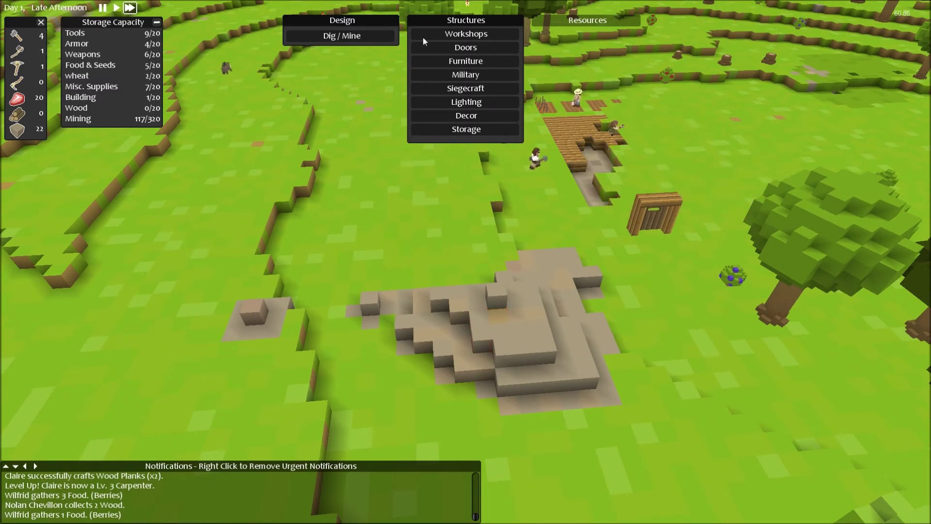
Step: Designate the lone rock block on the left for mining, then centre on the small cluster
{"action": "left_click", "coordinate": [371, 42]}
{"action": "left_click", "coordinate": [262, 304]}
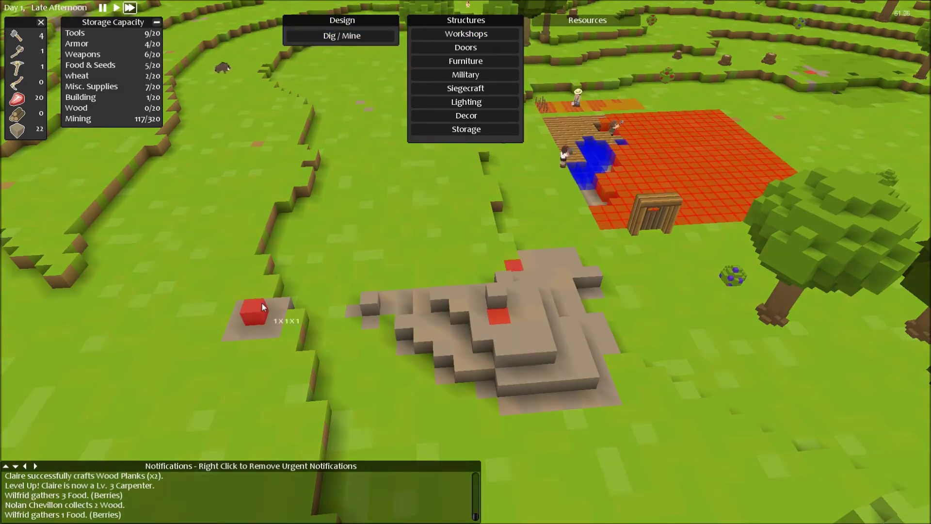
{"action": "right_click", "coordinate": [273, 306]}
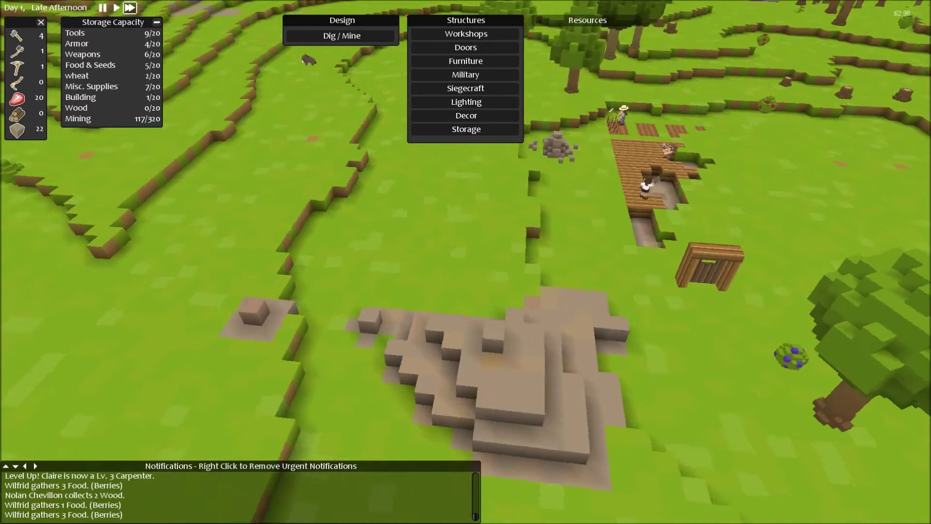
{"action": "left_click_drag", "start_coordinate": [593, 230], "coordinate": [467, 267]}
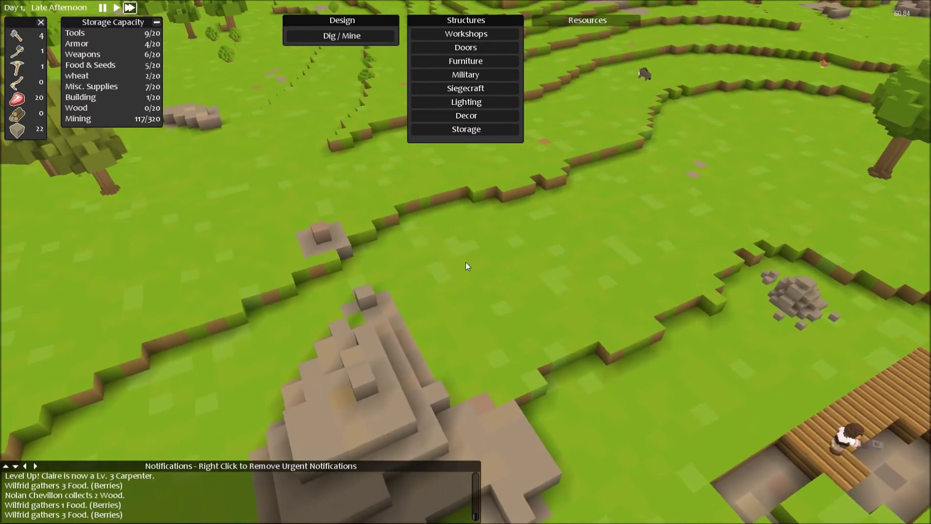
{"action": "scroll", "coordinate": [491, 325], "scroll_direction": "up", "scroll_amount": 5}
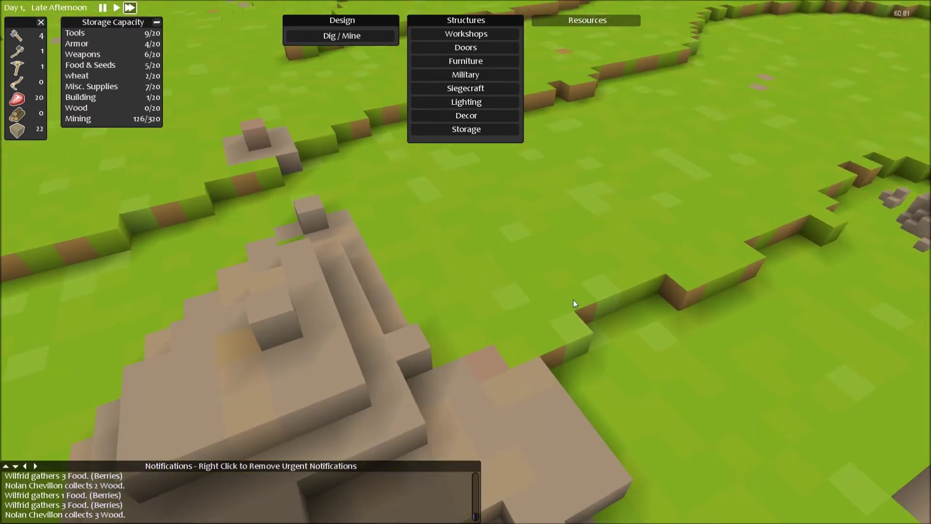
{"action": "scroll", "coordinate": [573, 302], "scroll_direction": "down", "scroll_amount": 3}
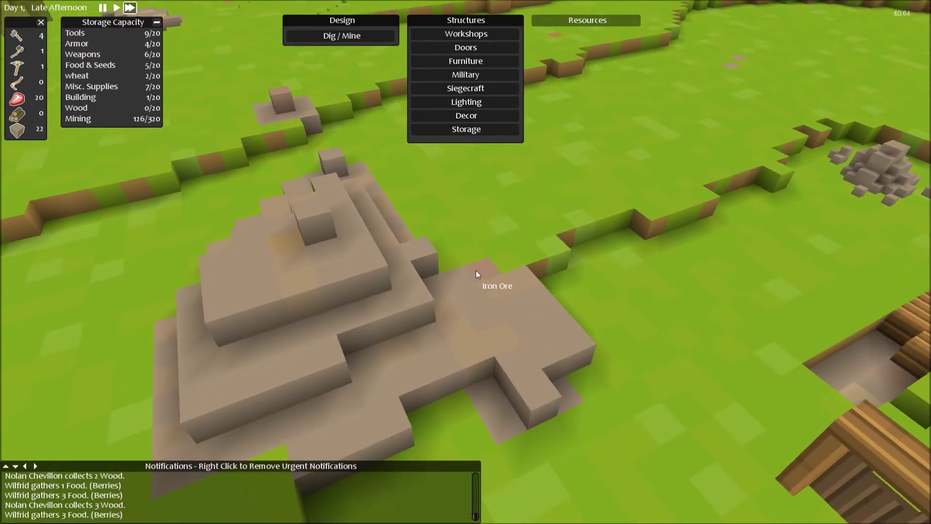
{"action": "key", "text": "w"}
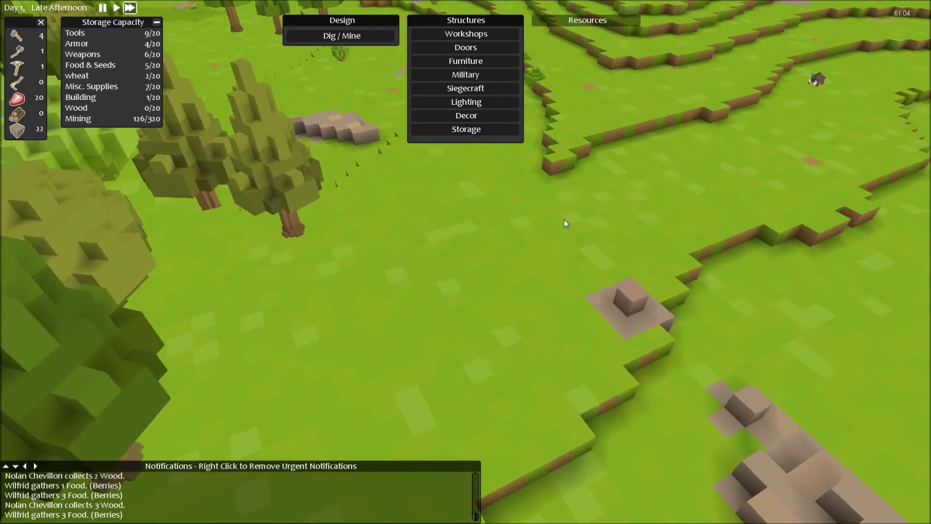
{"action": "key", "text": "w"}
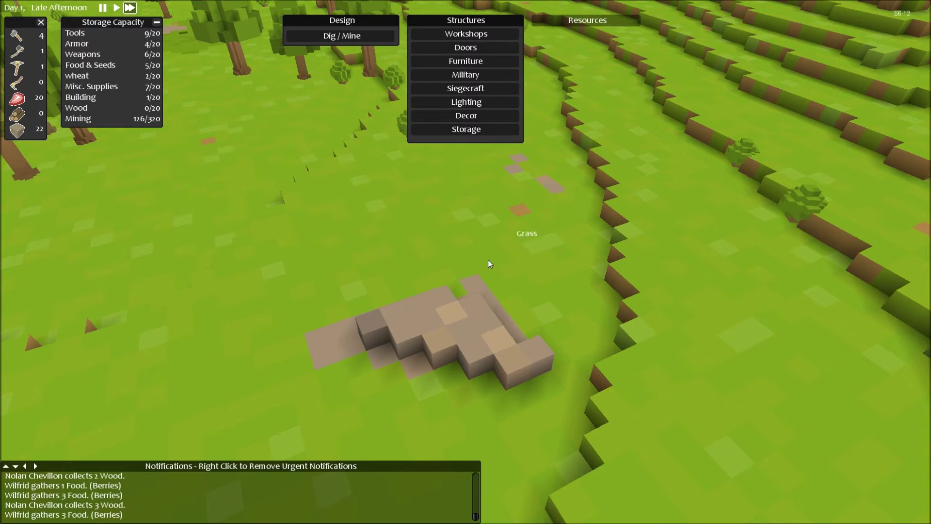
Step: Drag-mark the small rock cluster's blocks for mining
{"action": "left_click", "coordinate": [367, 20]}
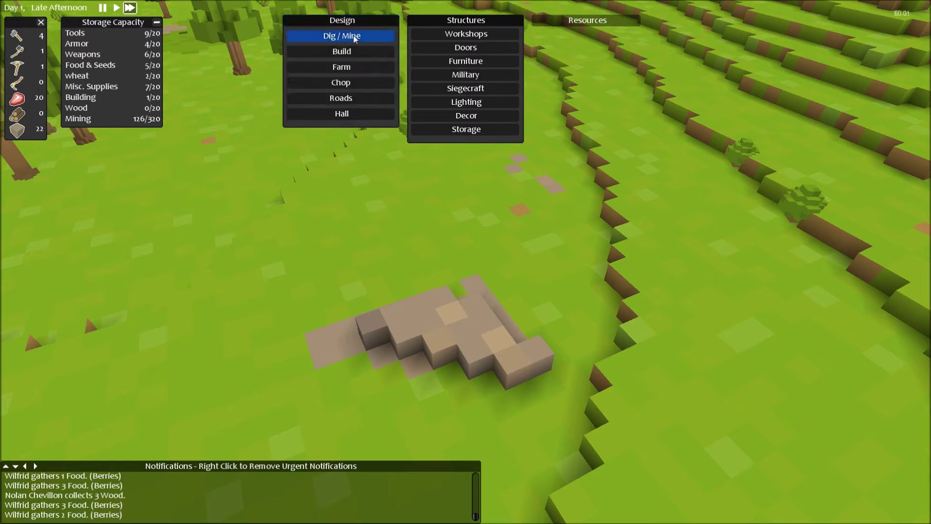
{"action": "left_click", "coordinate": [355, 39]}
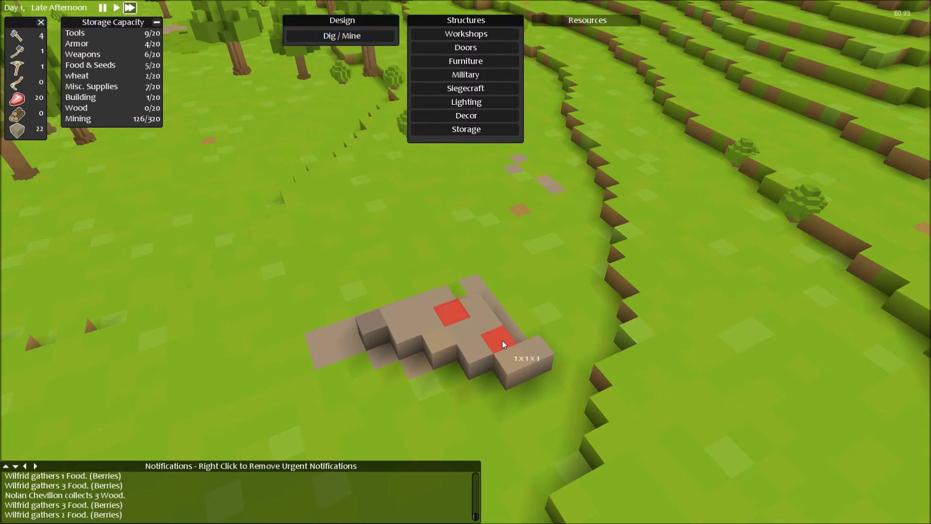
{"action": "left_click_drag", "start_coordinate": [474, 325], "coordinate": [514, 370]}
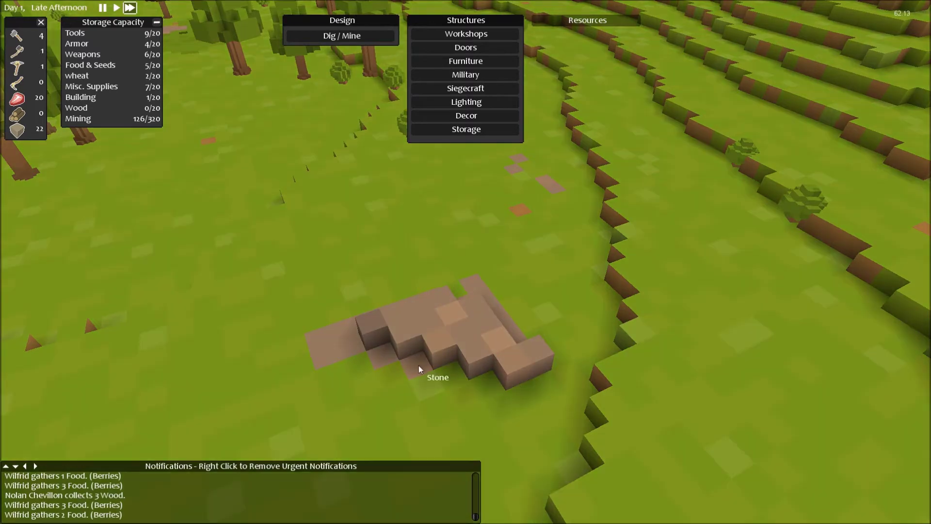
Step: Fly the camera over to the campfire camp and back out
{"action": "key", "text": "w"}
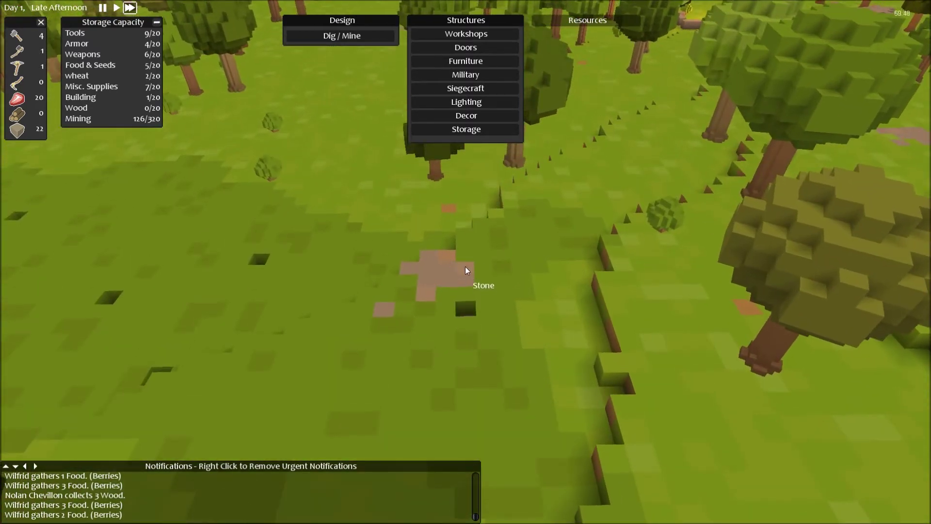
{"action": "left_click", "coordinate": [342, 36]}
{"action": "key", "text": "d"}
{"action": "key", "text": "d"}
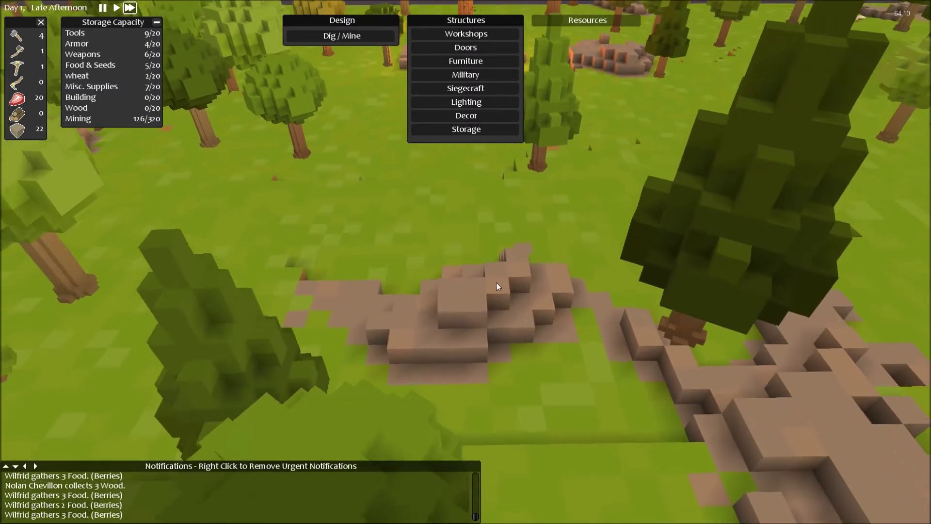
{"action": "scroll", "coordinate": [478, 270], "scroll_direction": "down", "scroll_amount": 5}
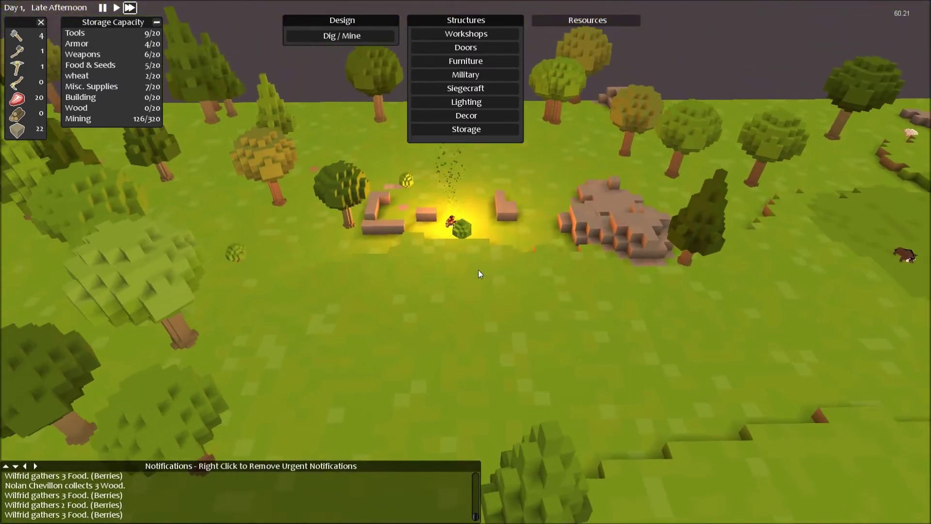
{"action": "scroll", "coordinate": [517, 274], "scroll_direction": "up", "scroll_amount": 3}
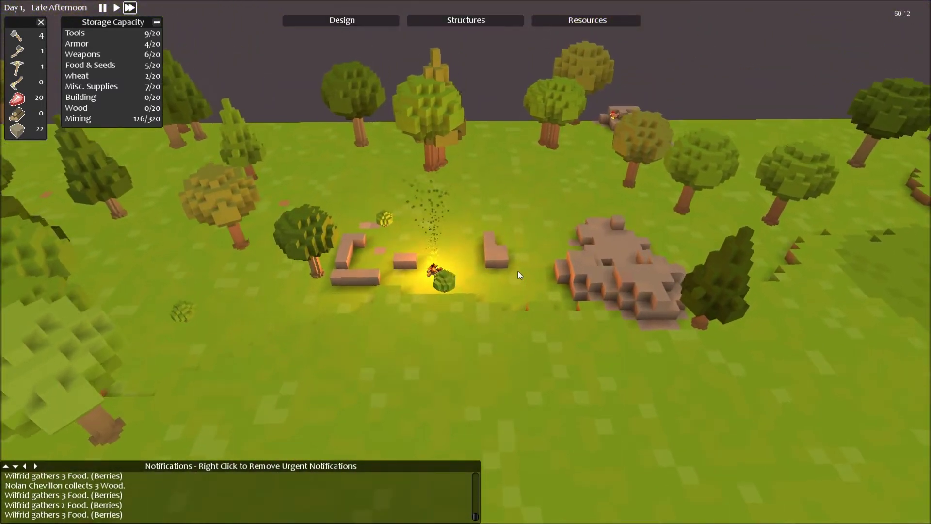
{"action": "scroll", "coordinate": [518, 274], "scroll_direction": "up", "scroll_amount": 3}
{"action": "key", "text": "s"}
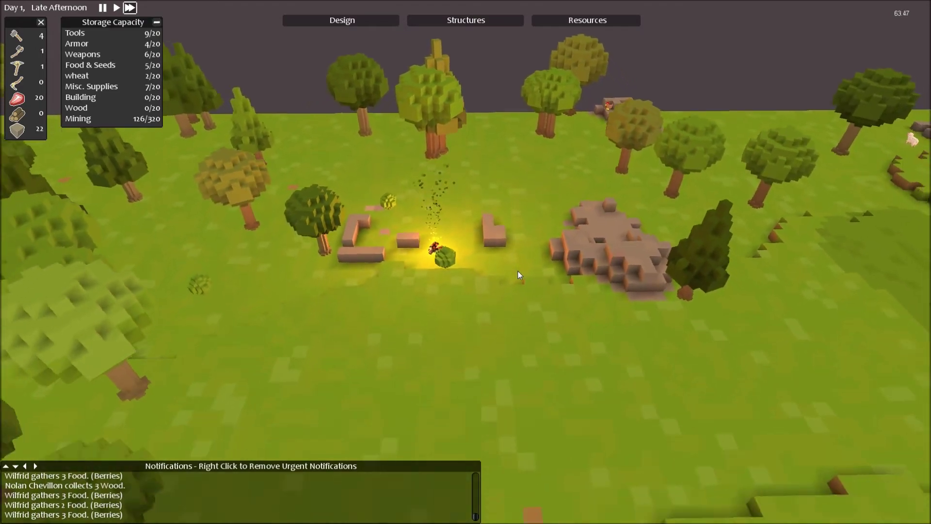
{"action": "key", "text": "s"}
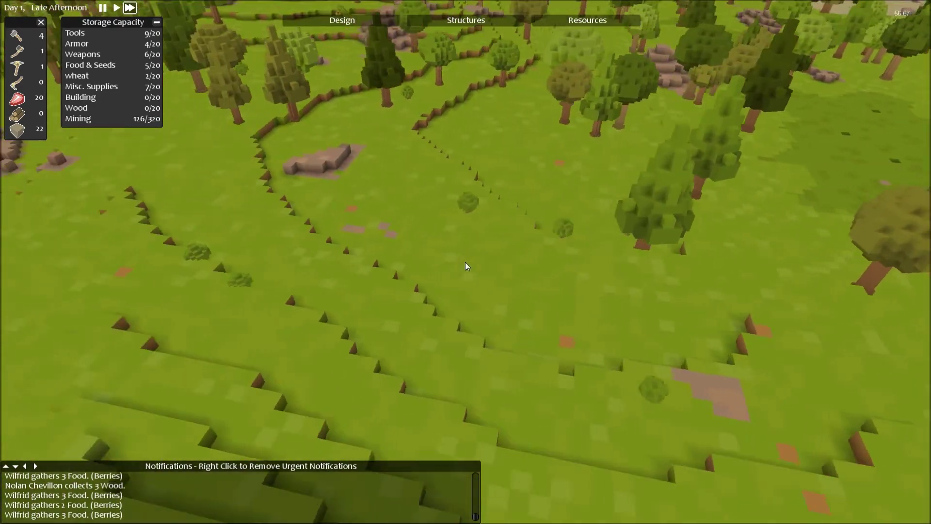
{"action": "scroll", "coordinate": [465, 266], "scroll_direction": "down", "scroll_amount": 5}
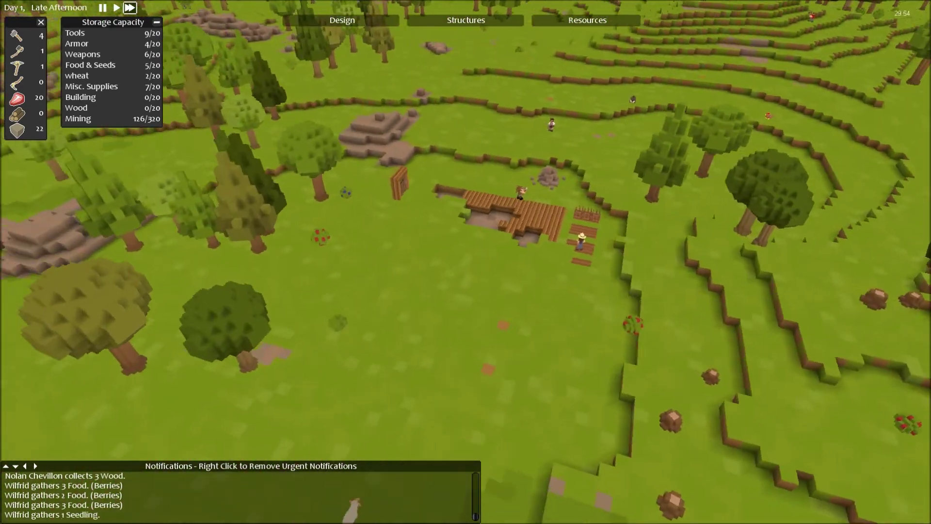
Step: Browse Workshops, then list Lighting structures and view the Lamp Post cost tooltip
{"action": "key", "text": "d"}
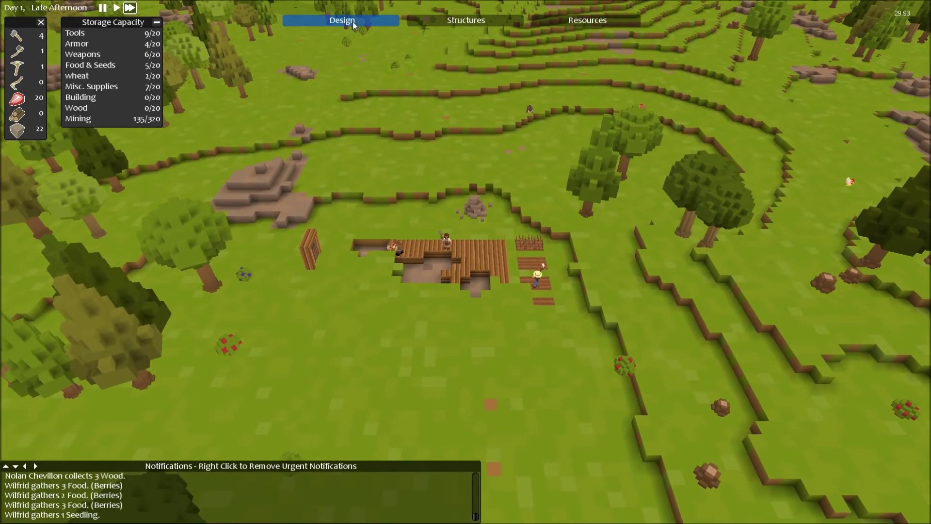
{"action": "left_click", "coordinate": [352, 21]}
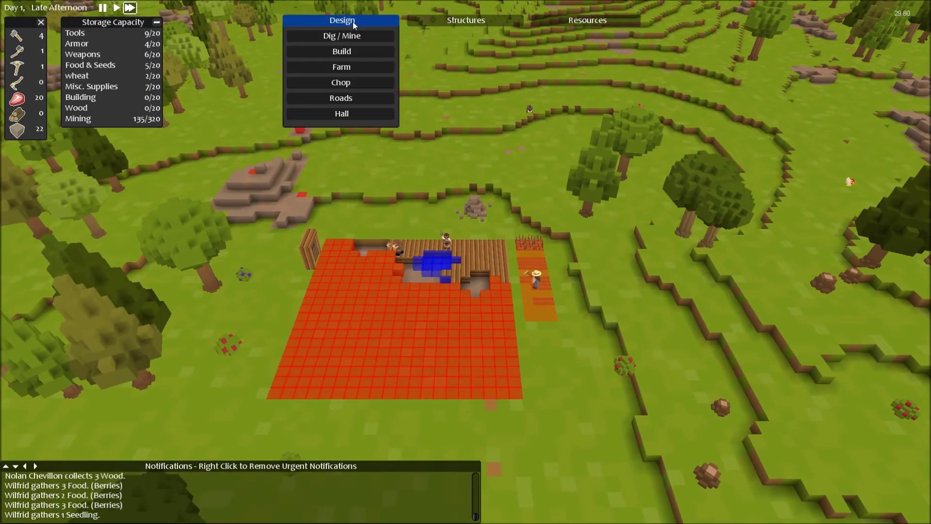
{"action": "key", "text": "w"}
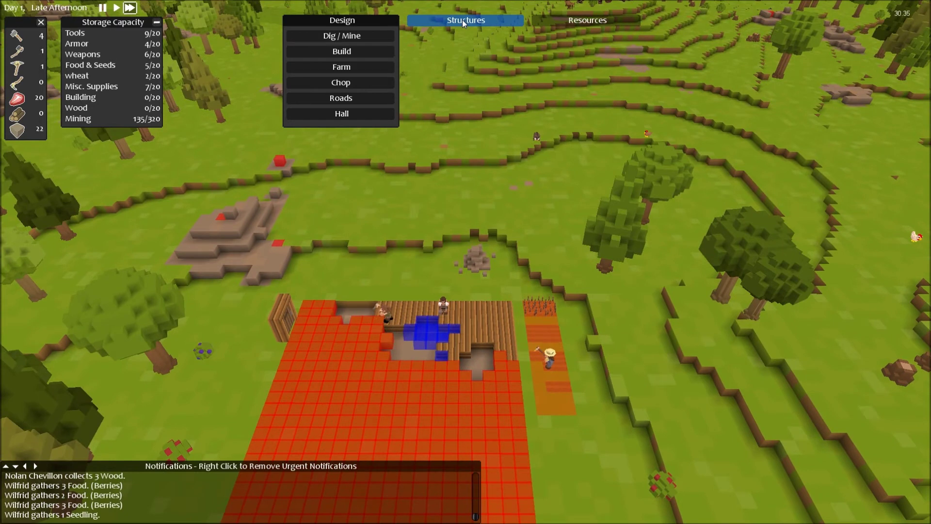
{"action": "left_click", "coordinate": [463, 22]}
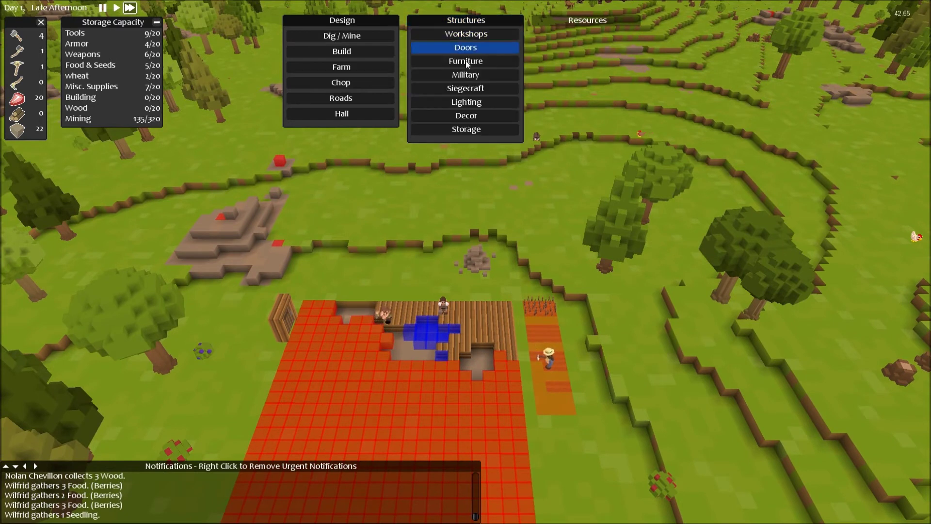
{"action": "left_click", "coordinate": [477, 37]}
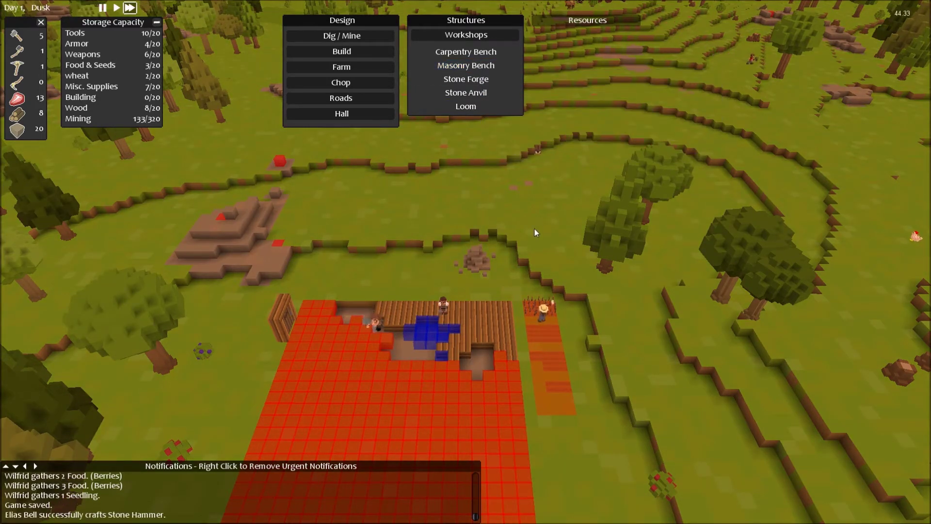
{"action": "left_click", "coordinate": [468, 68]}
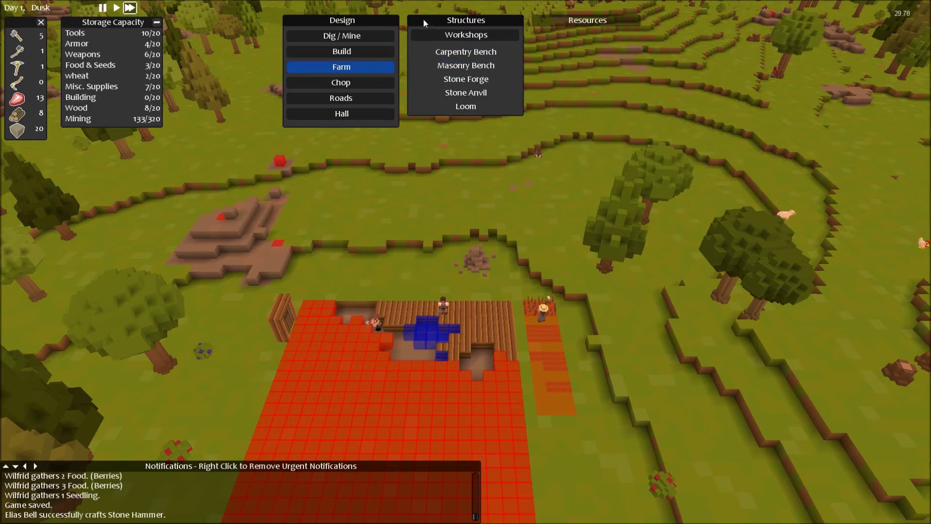
{"action": "left_click", "coordinate": [475, 34]}
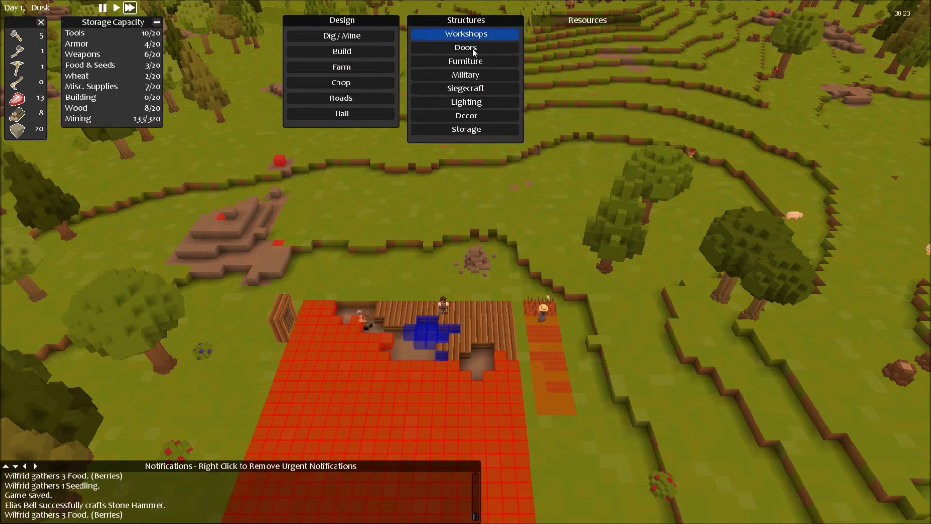
{"action": "left_click", "coordinate": [470, 100]}
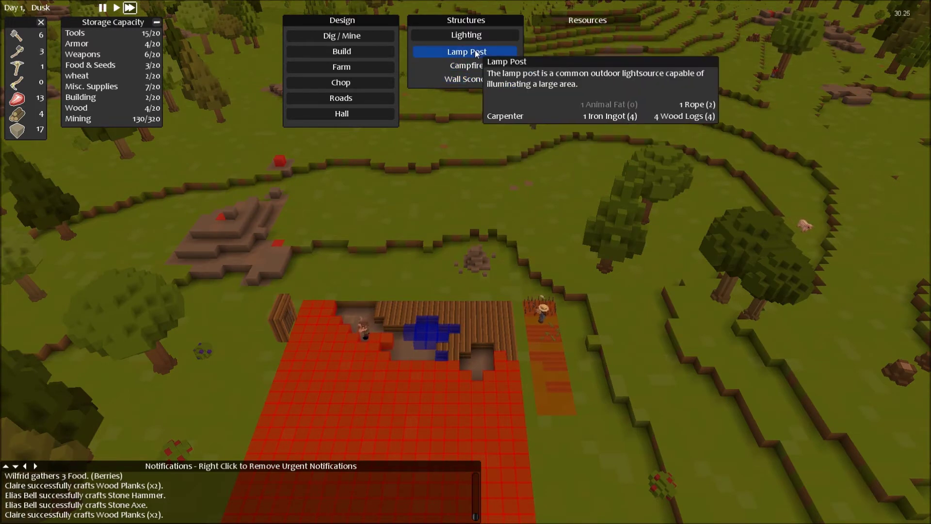
Step: Place a carpentry bench at the plank floor's top-right corner
{"action": "left_click", "coordinate": [481, 22]}
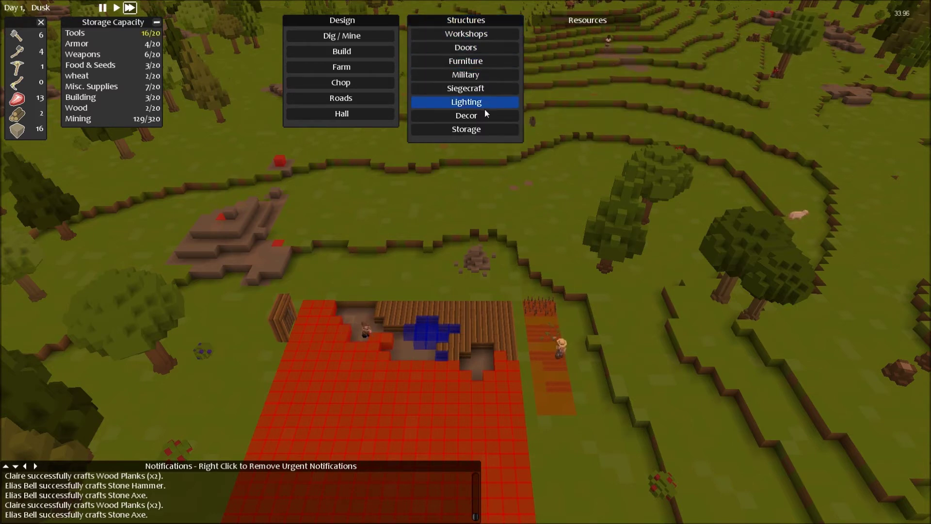
{"action": "left_click", "coordinate": [485, 38]}
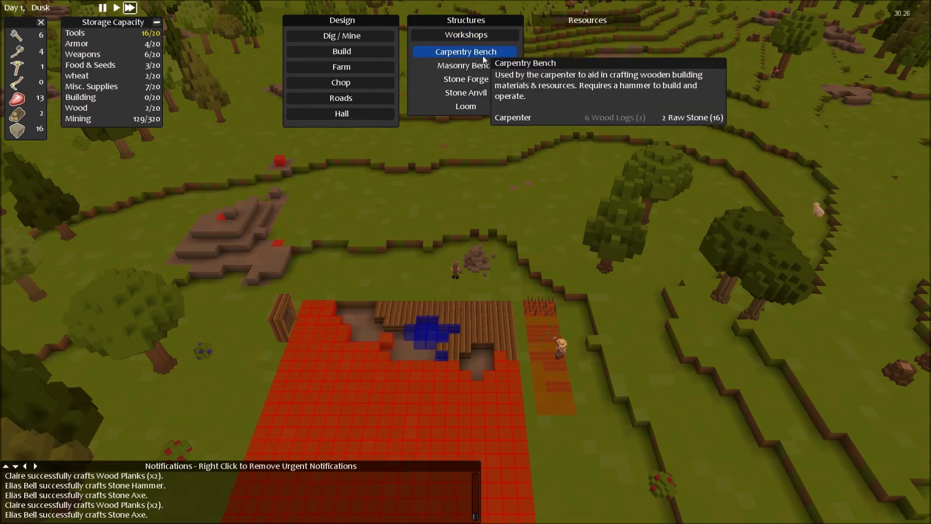
{"action": "left_click", "coordinate": [466, 52]}
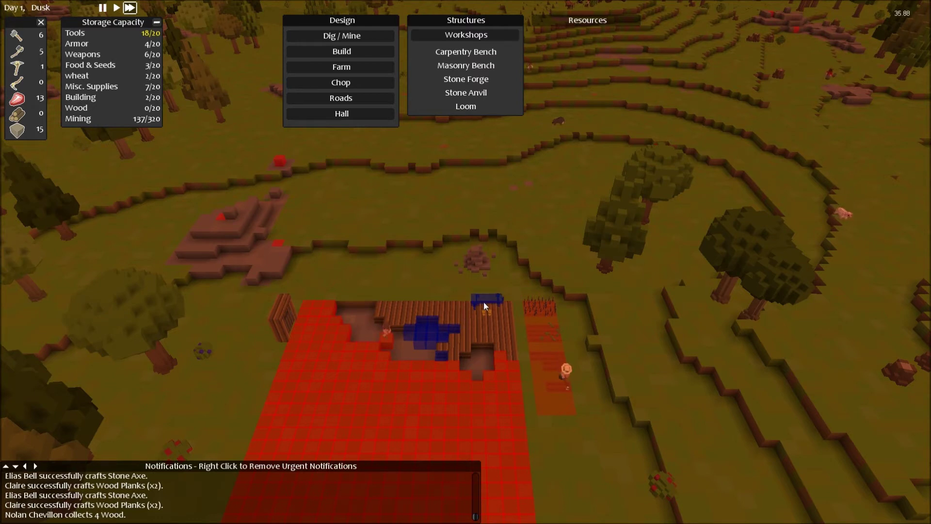
{"action": "left_click", "coordinate": [494, 305]}
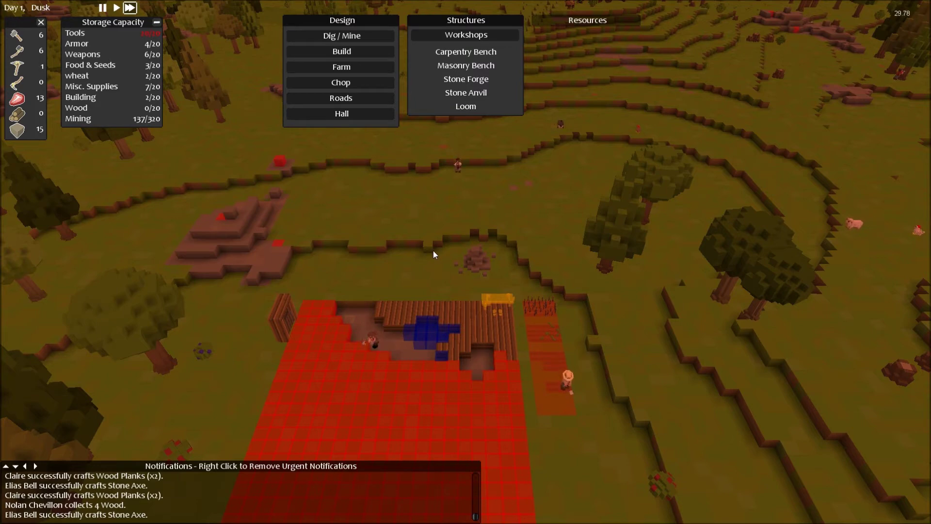
Step: Designate a 16 × 12 wood-plank floor area over the house
{"action": "key", "text": "w"}
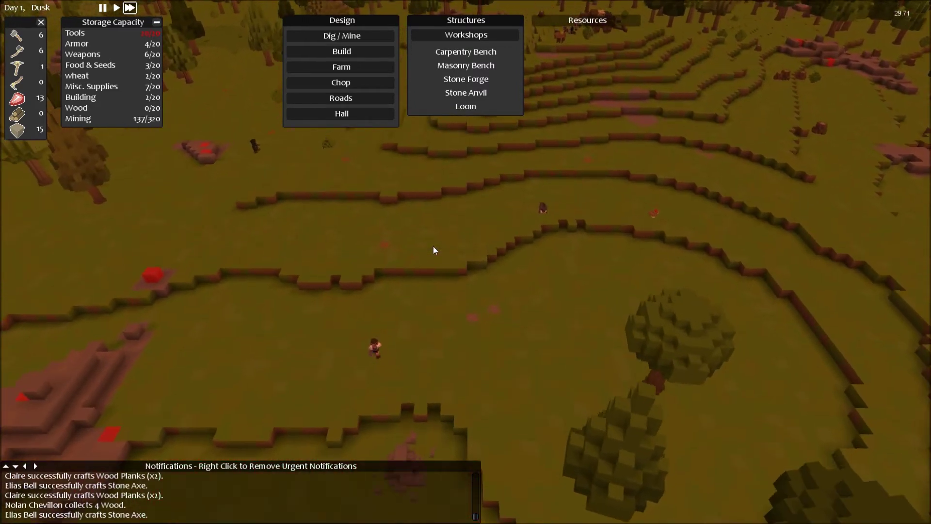
{"action": "key", "text": "s"}
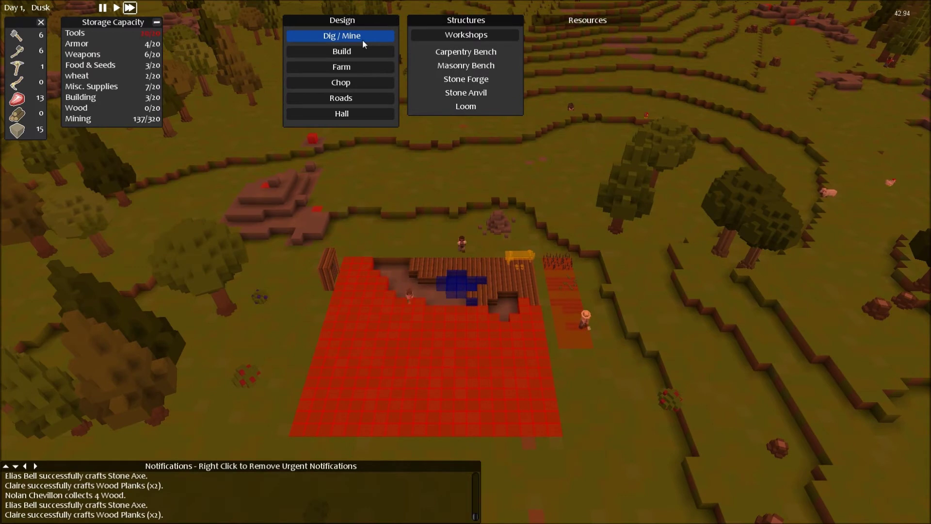
{"action": "left_click", "coordinate": [362, 40]}
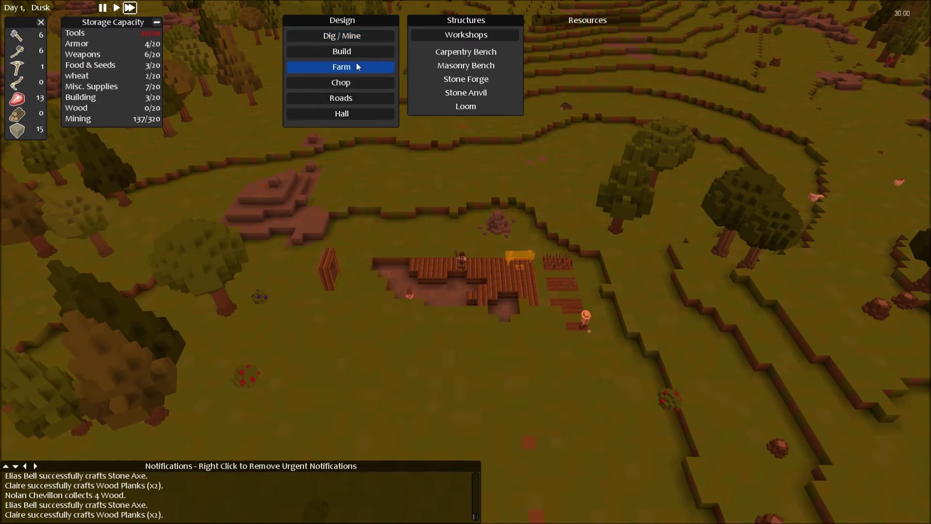
{"action": "left_click", "coordinate": [357, 52]}
{"action": "left_click", "coordinate": [340, 114]}
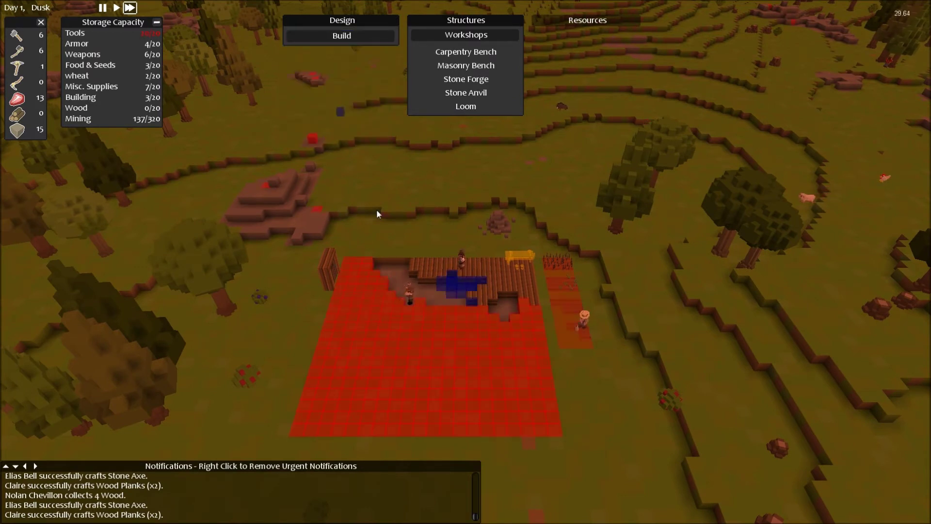
{"action": "left_click_drag", "start_coordinate": [377, 262], "coordinate": [542, 340]}
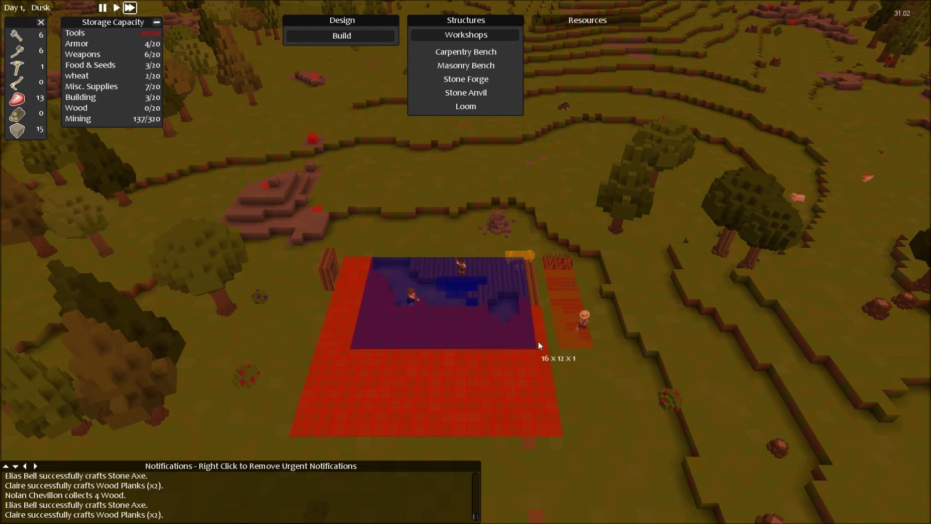
{"action": "right_click", "coordinate": [523, 195]}
{"action": "key", "text": "w"}
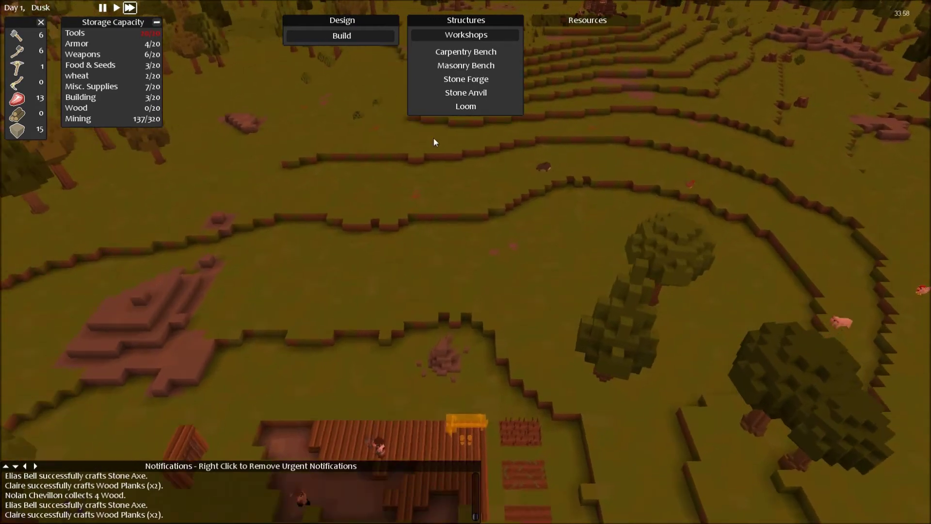
Step: Cancel construction of the carpentry bench ghost at the house corner
{"action": "key", "text": "w"}
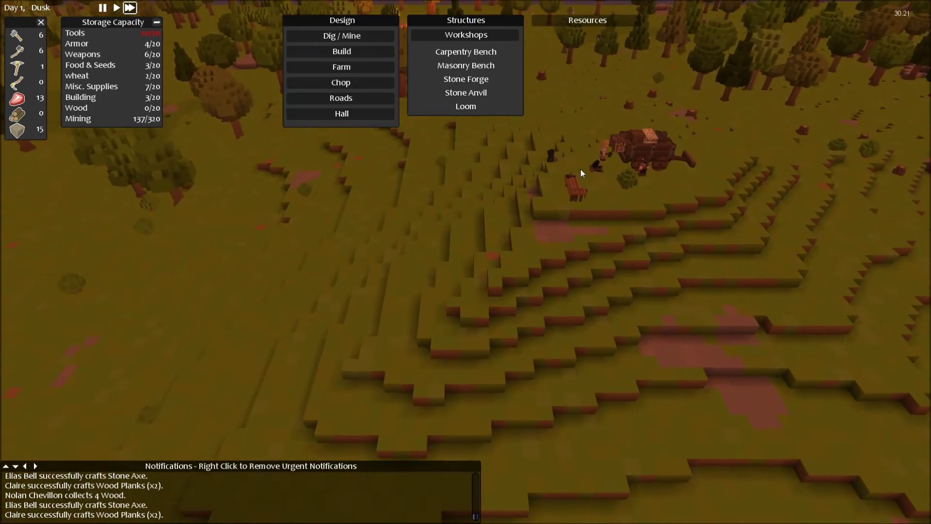
{"action": "key", "text": "w"}
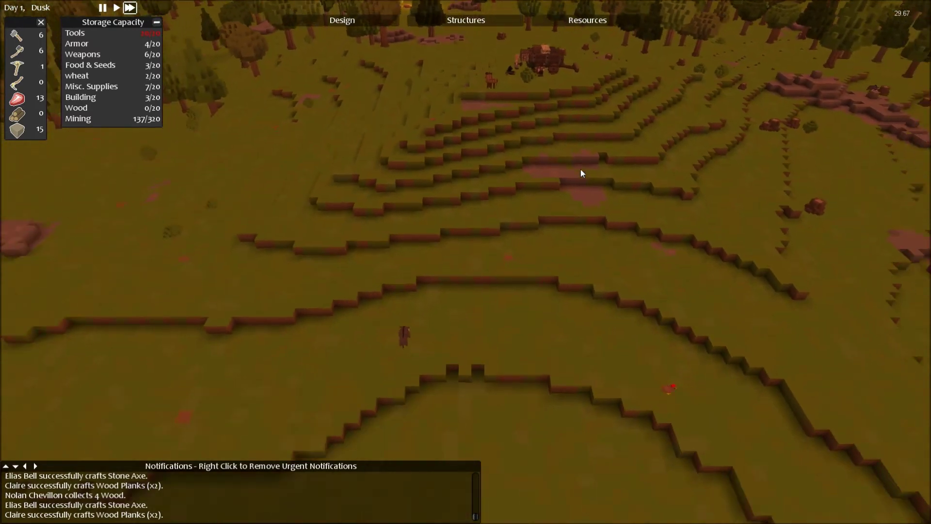
{"action": "key", "text": "s"}
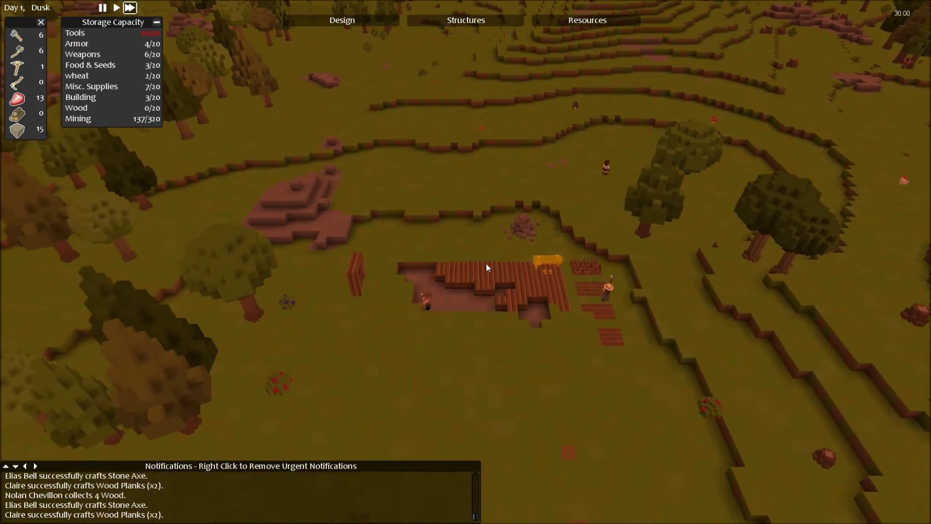
{"action": "scroll", "coordinate": [486, 248], "scroll_direction": "up", "scroll_amount": 1}
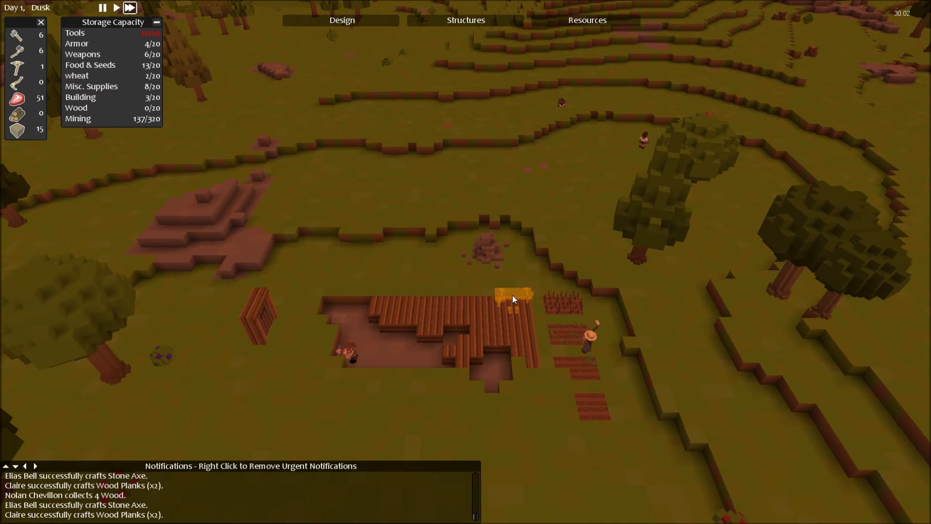
{"action": "left_click", "coordinate": [513, 294]}
{"action": "left_click", "coordinate": [589, 321]}
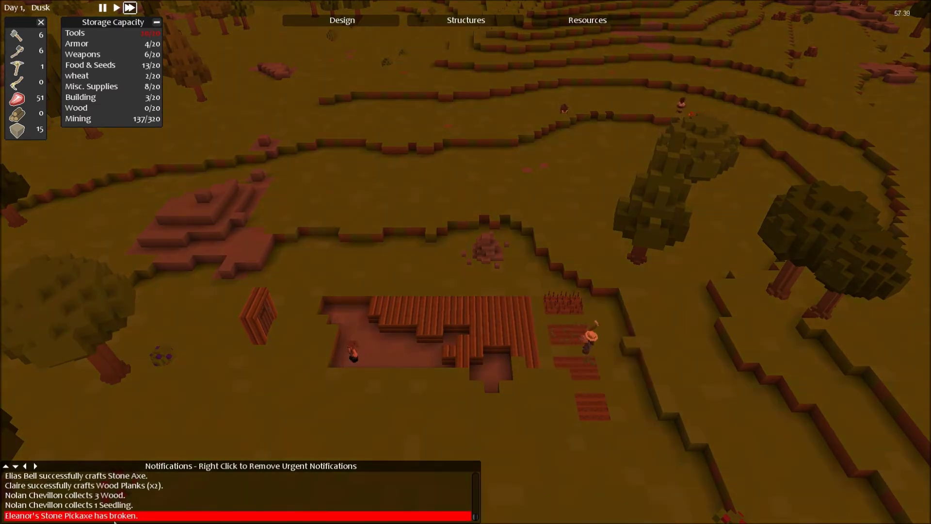
Step: Choose a Tool Chest from Storage structures and place it on the plank floor
{"action": "left_click", "coordinate": [466, 21]}
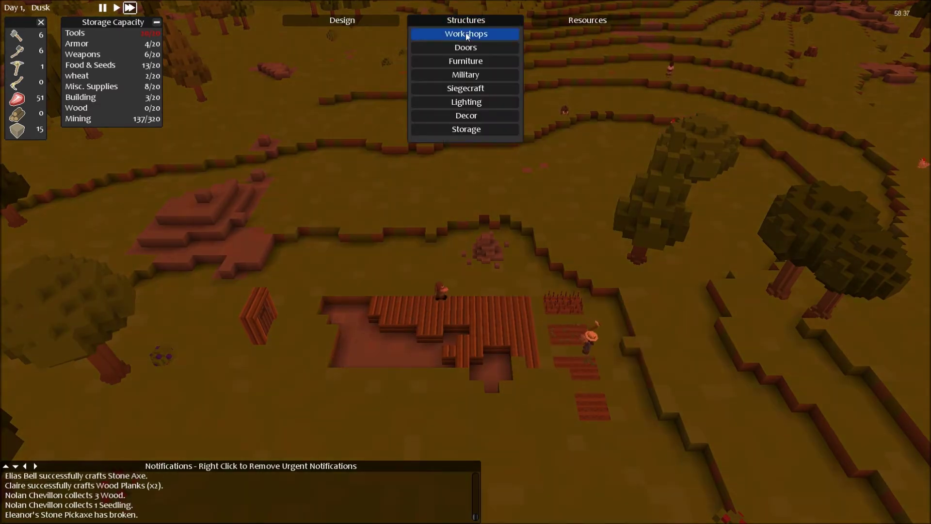
{"action": "left_click", "coordinate": [471, 130]}
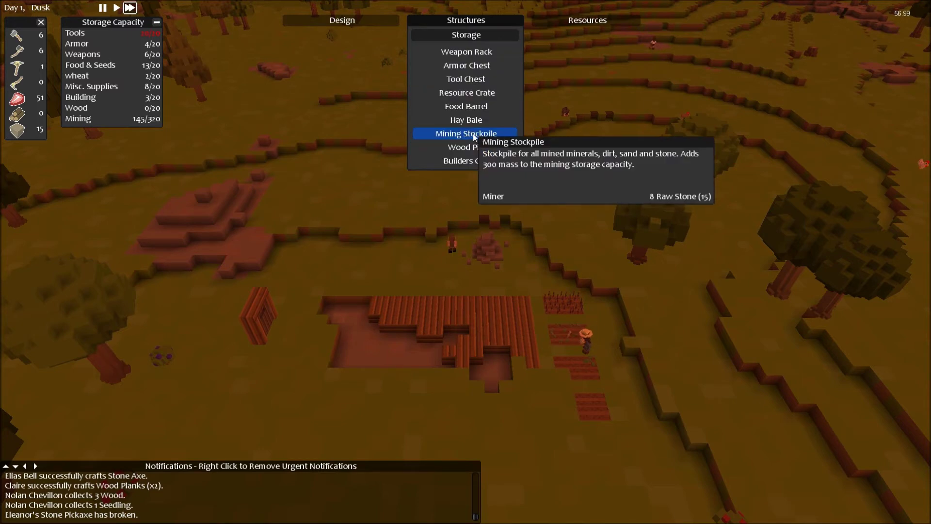
{"action": "left_click", "coordinate": [484, 56]}
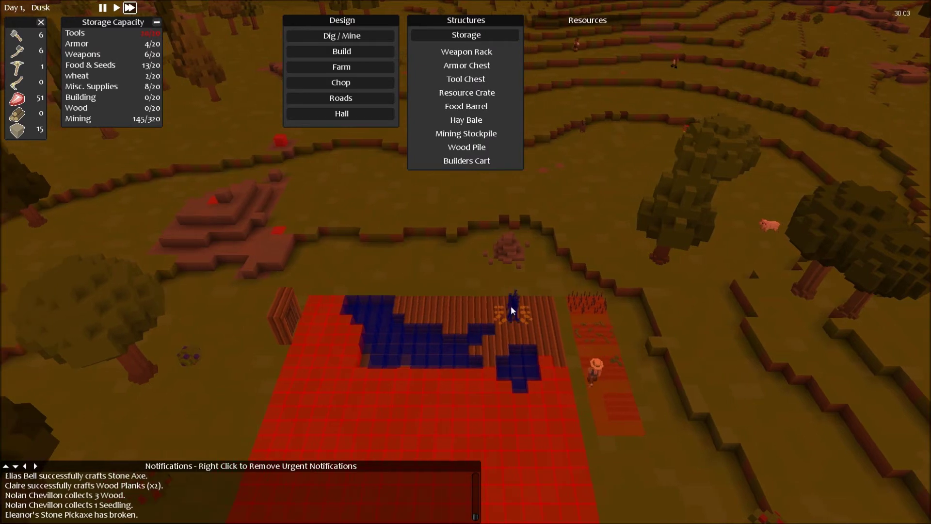
{"action": "key", "text": "e"}
{"action": "key", "text": "e"}
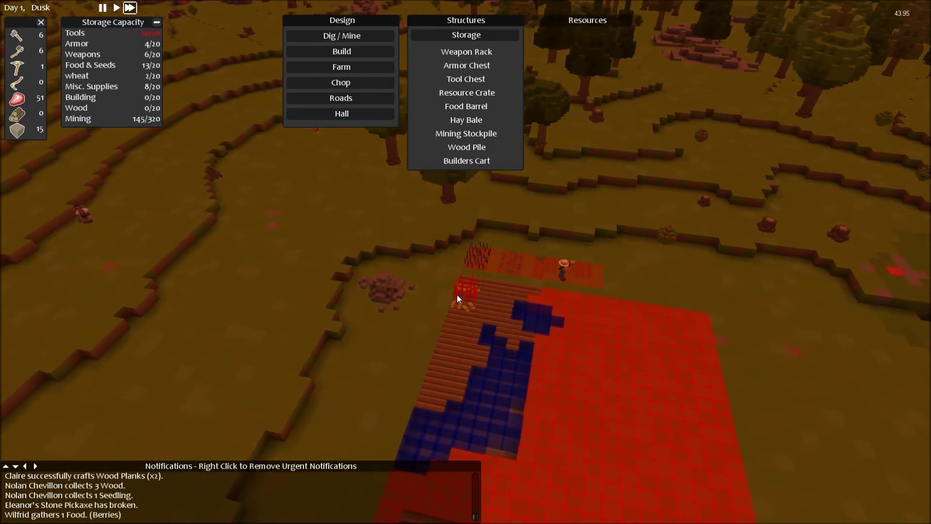
{"action": "key", "text": "e"}
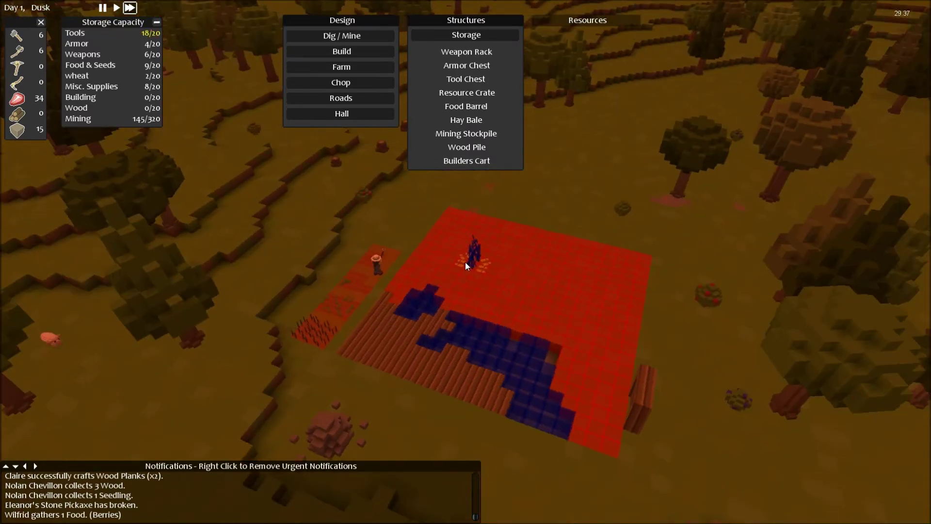
{"action": "scroll", "coordinate": [448, 313], "scroll_direction": "up", "scroll_amount": 3}
{"action": "scroll", "coordinate": [434, 323], "scroll_direction": "down", "scroll_amount": 5}
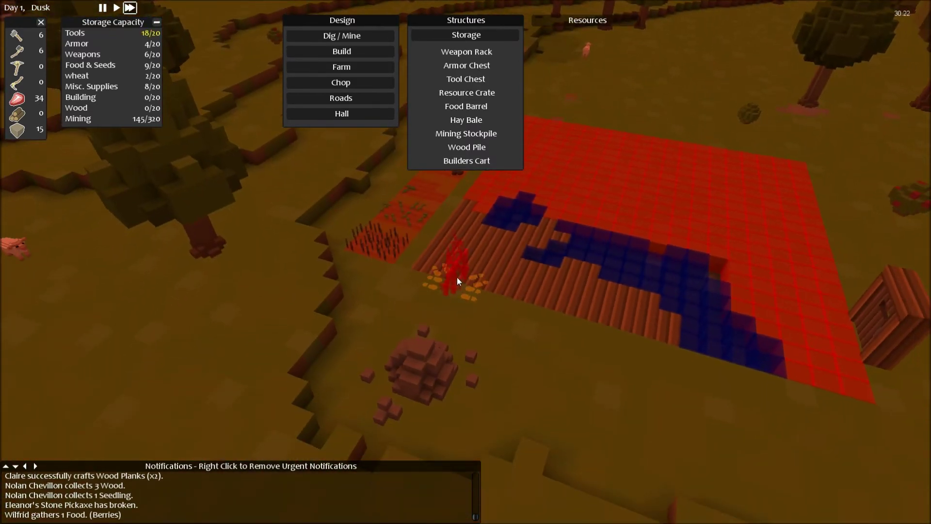
{"action": "scroll", "coordinate": [460, 276], "scroll_direction": "up", "scroll_amount": 2}
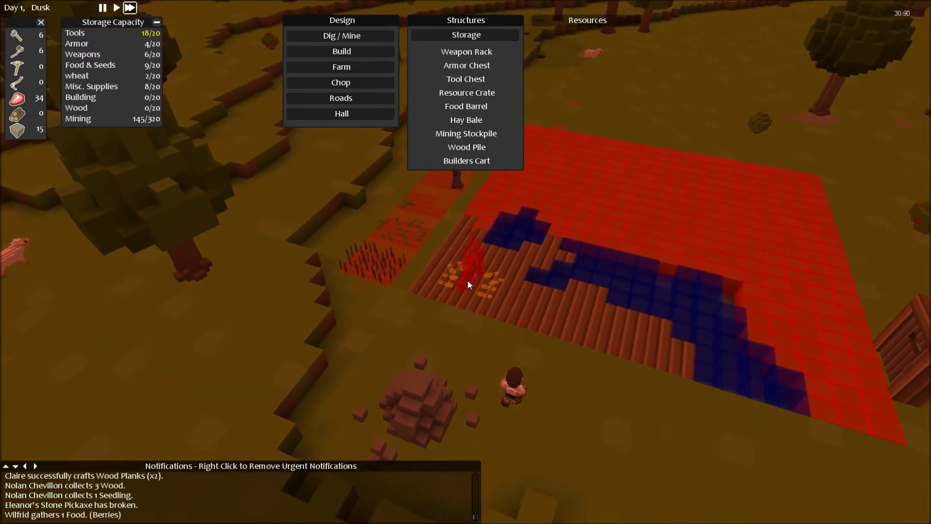
{"action": "scroll", "coordinate": [468, 285], "scroll_direction": "up", "scroll_amount": 2}
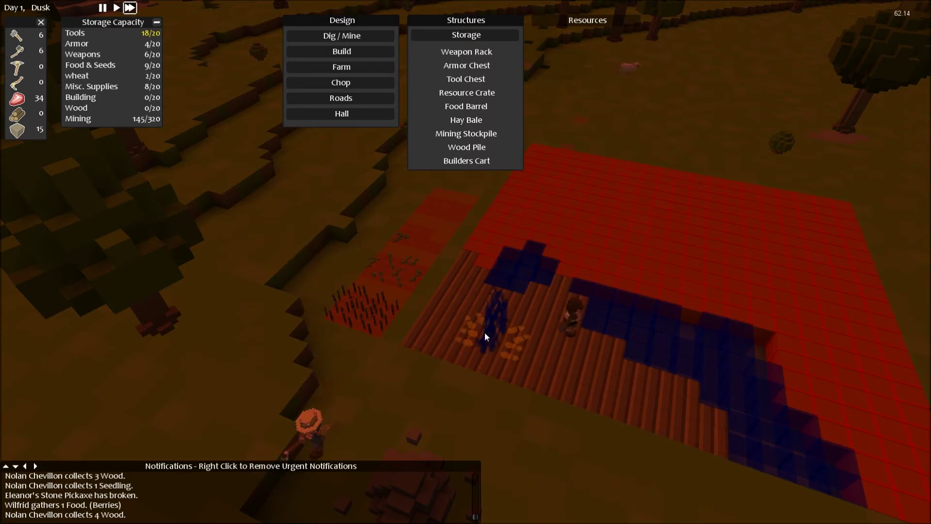
{"action": "right_click", "coordinate": [454, 234]}
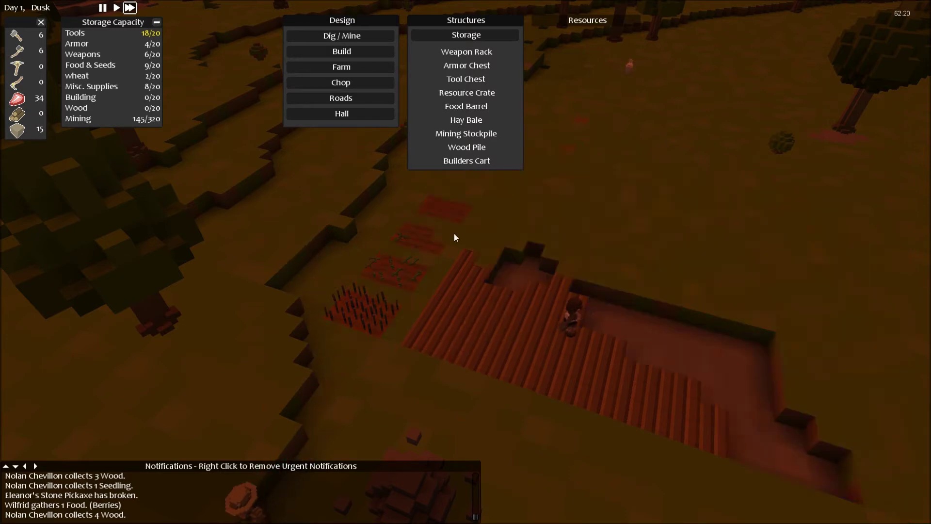
{"action": "left_click", "coordinate": [466, 79]}
{"action": "left_click", "coordinate": [457, 315]}
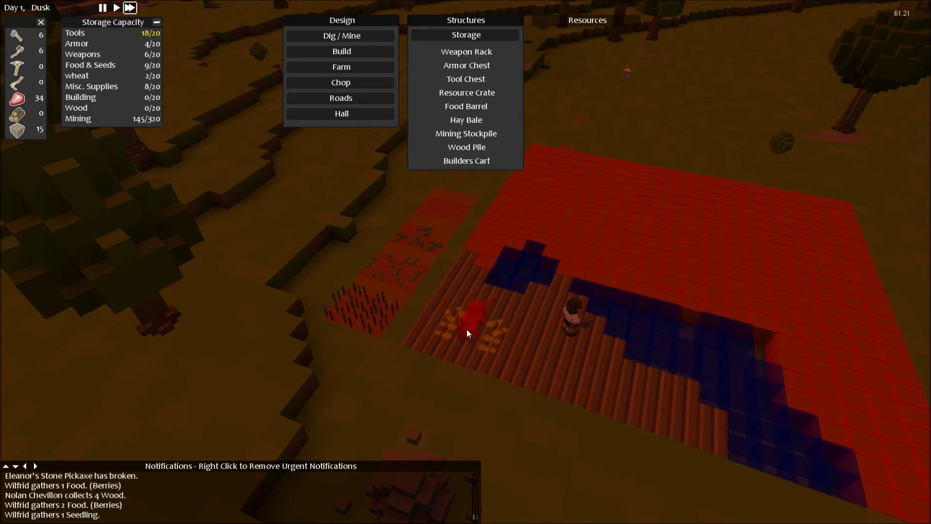
{"action": "right_click", "coordinate": [466, 330]}
{"action": "key", "text": "w"}
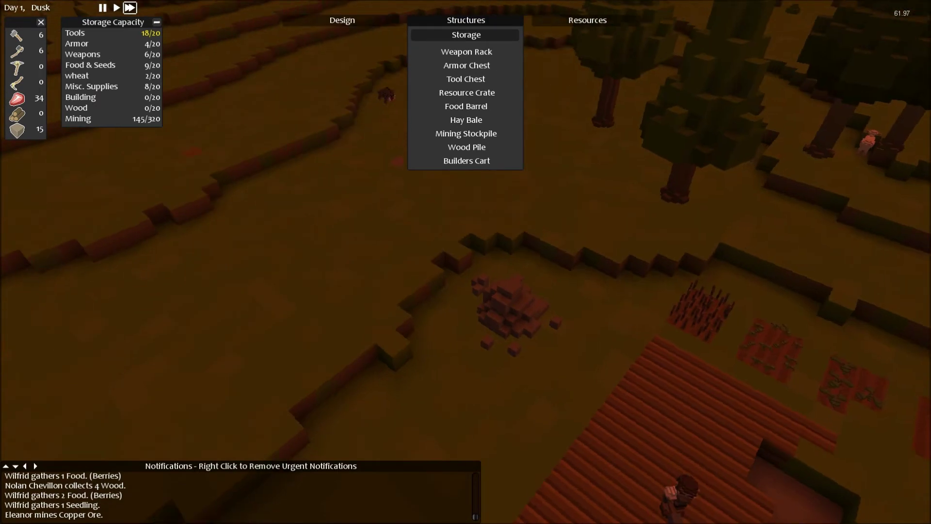
Step: Move the Stone Pickaxe order to the top of the crafting queue
{"action": "key", "text": "s"}
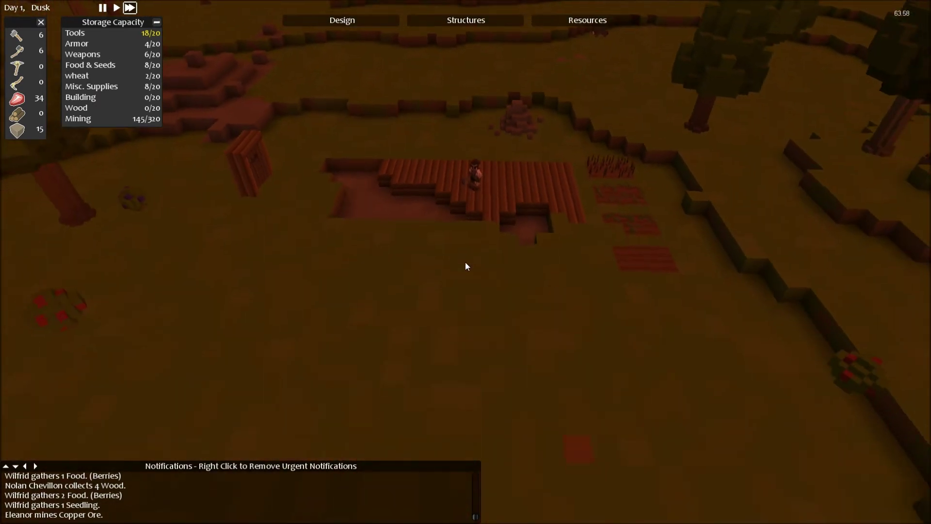
{"action": "scroll", "coordinate": [465, 267], "scroll_direction": "down", "scroll_amount": 3}
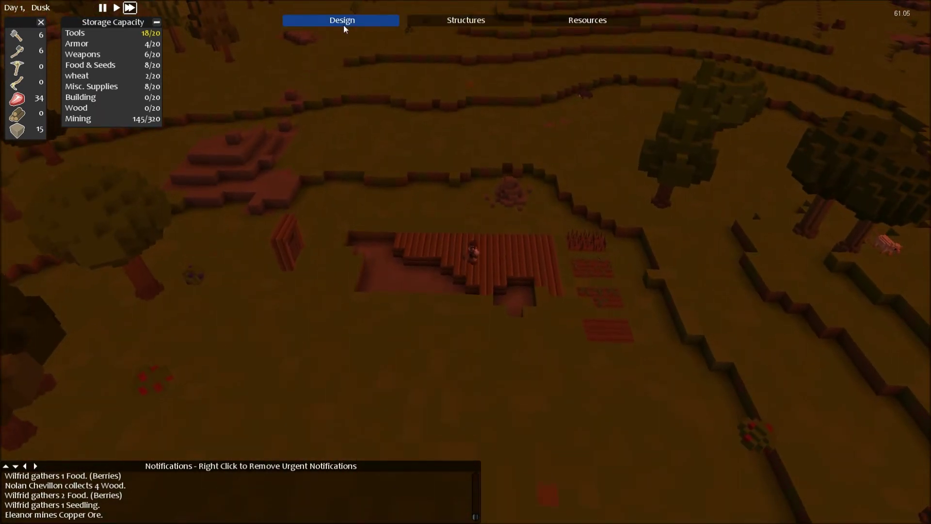
{"action": "key", "text": "w"}
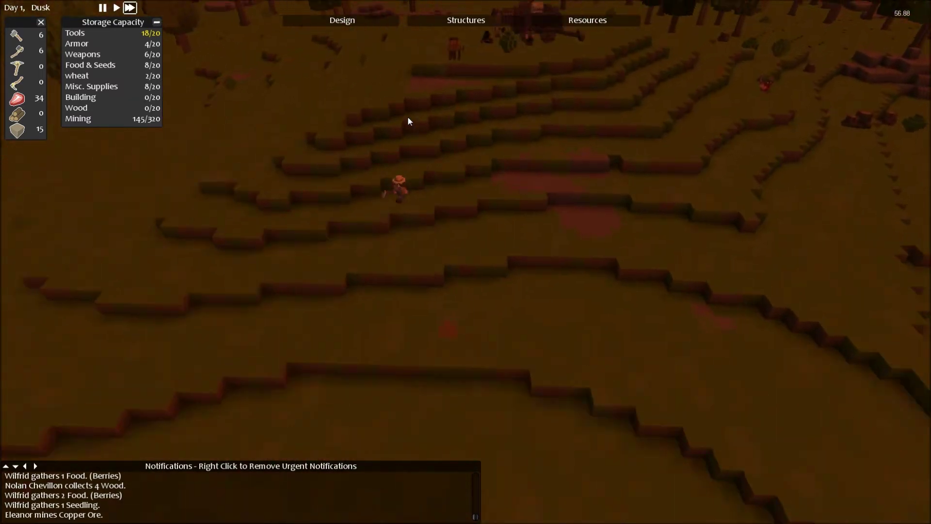
{"action": "key", "text": "w"}
{"action": "key", "text": "w"}
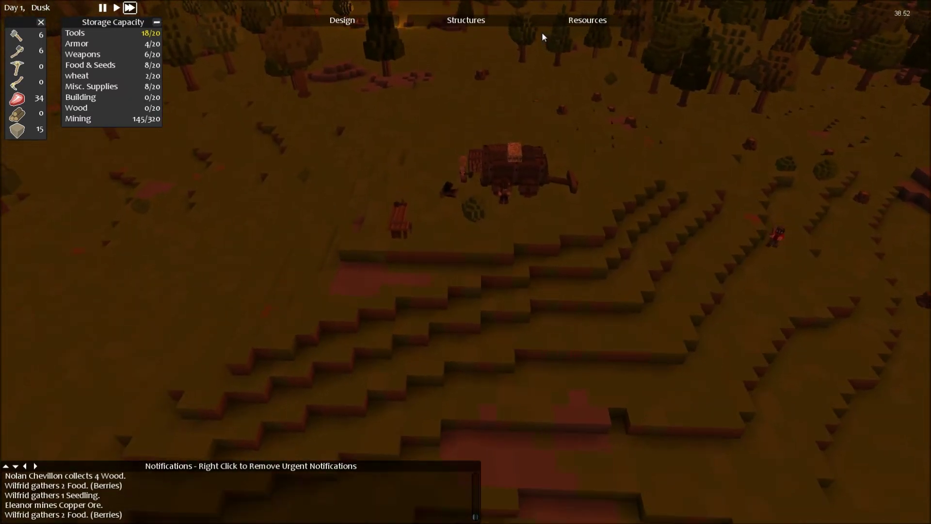
{"action": "left_click", "coordinate": [587, 20]}
{"action": "left_click", "coordinate": [633, 74]}
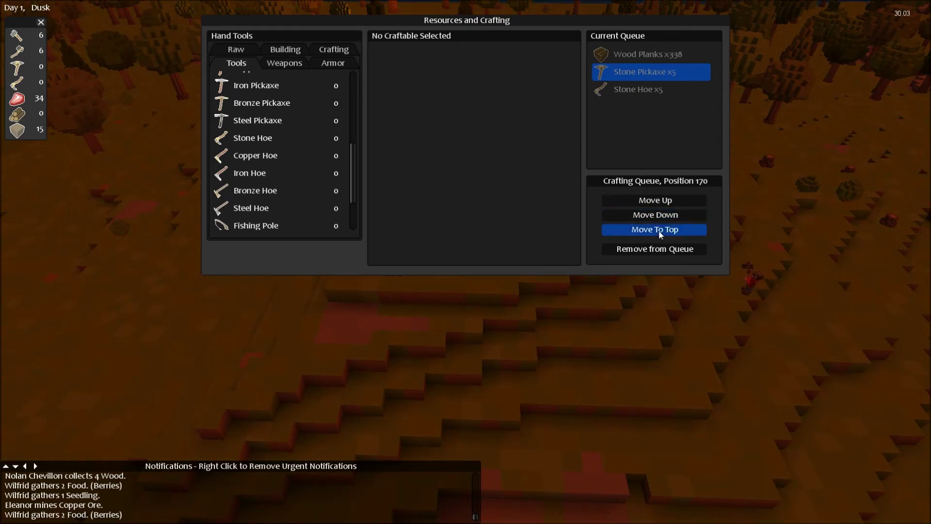
{"action": "key", "text": "Escape"}
Step: Select the builder on the plank floor and look over the wagon and stockpile
{"action": "key", "text": "s"}
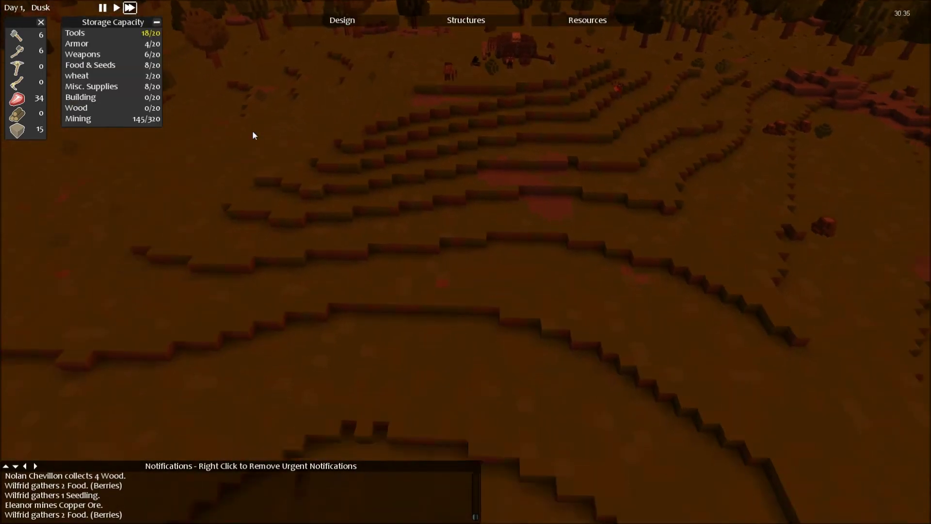
{"action": "key", "text": "s"}
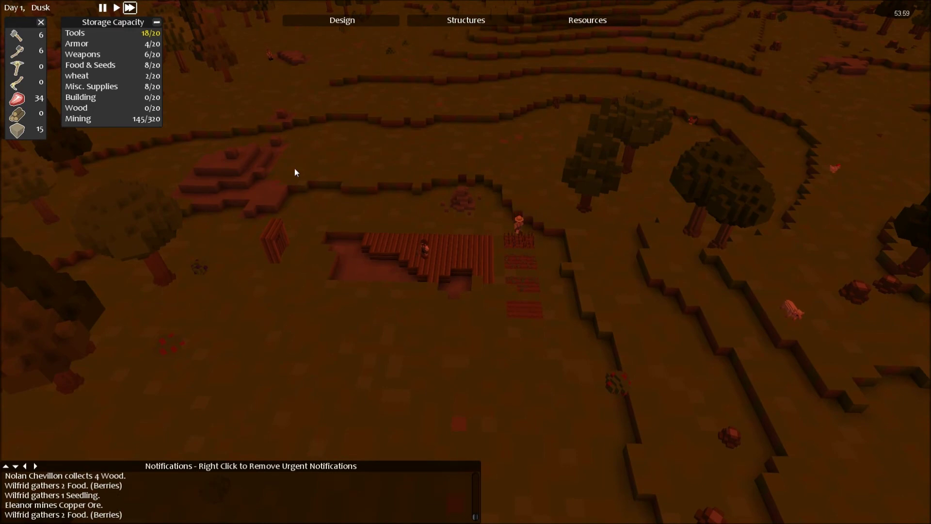
{"action": "left_click", "coordinate": [427, 249]}
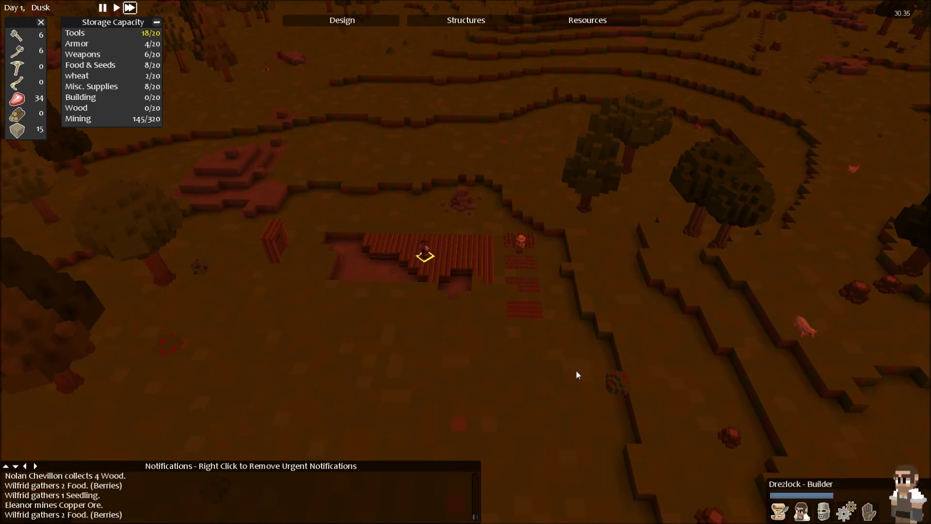
{"action": "key", "text": "w"}
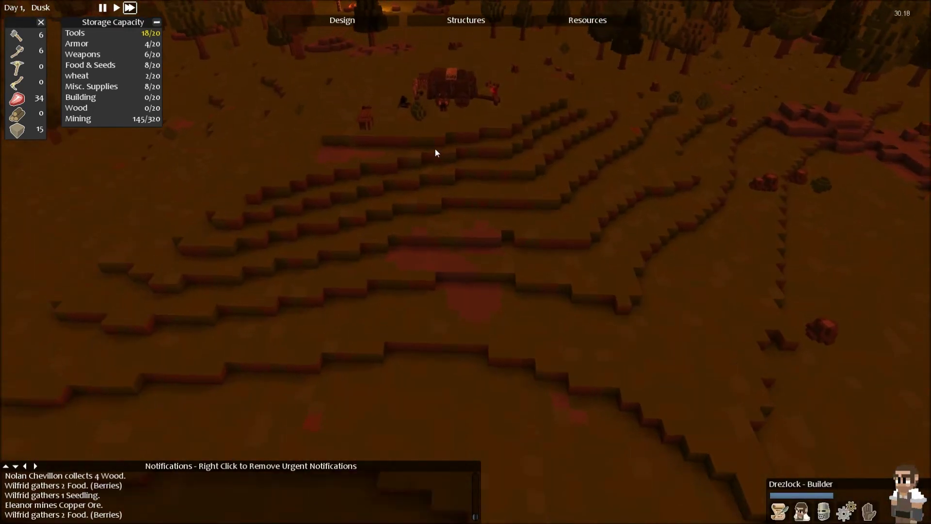
{"action": "key", "text": "w"}
{"action": "scroll", "coordinate": [494, 233], "scroll_direction": "up", "scroll_amount": 3}
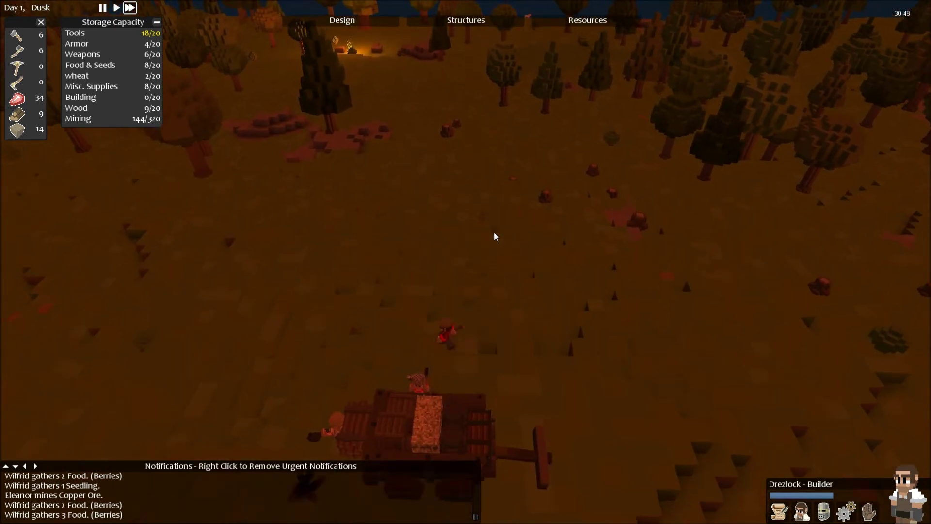
{"action": "scroll", "coordinate": [495, 234], "scroll_direction": "down", "scroll_amount": 5}
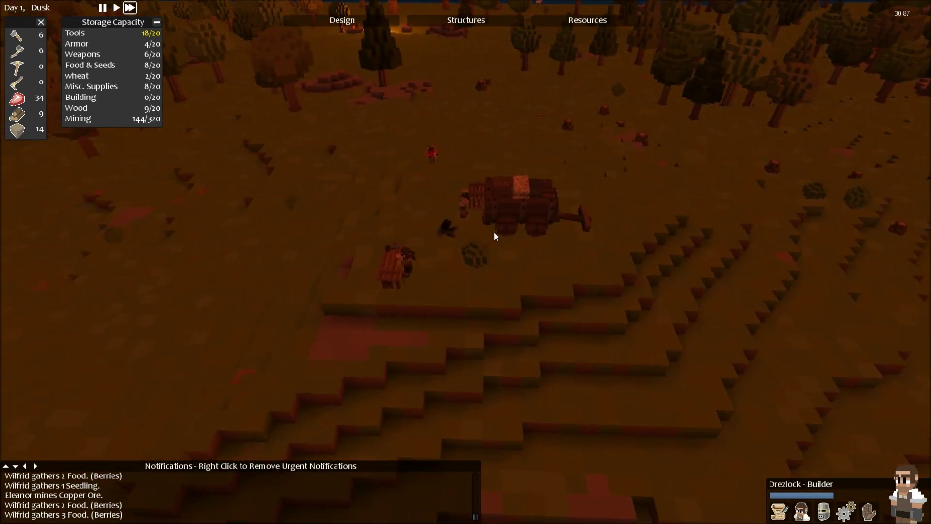
{"action": "key", "text": "s"}
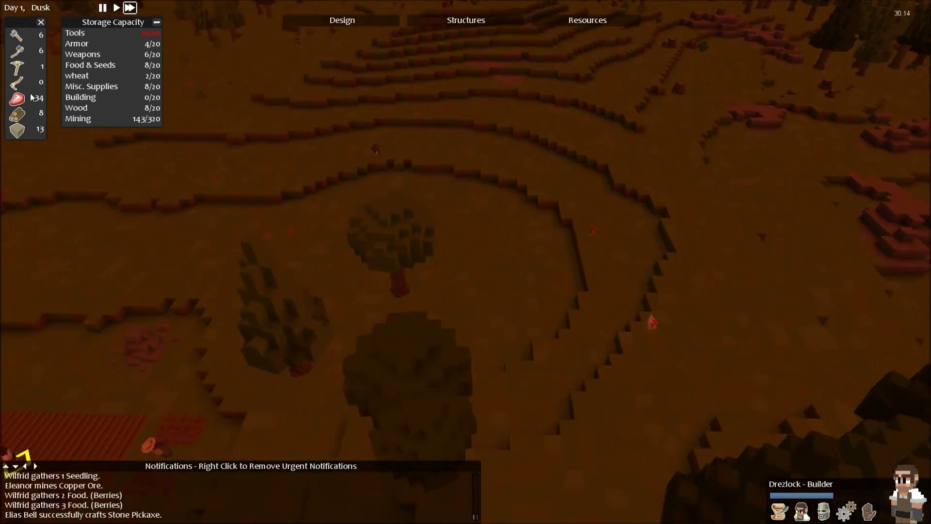
{"action": "key", "text": "w"}
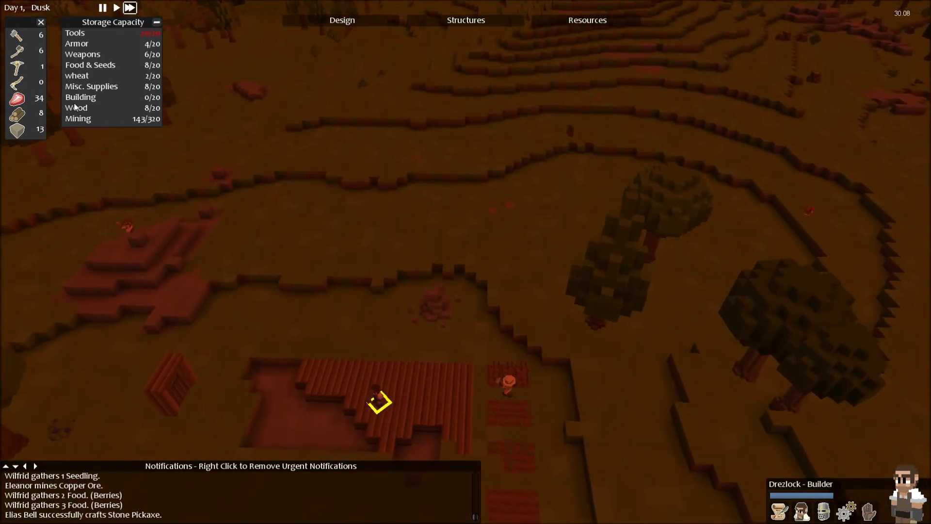
{"action": "key", "text": "s"}
{"action": "key", "text": "a"}
{"action": "key", "text": "s"}
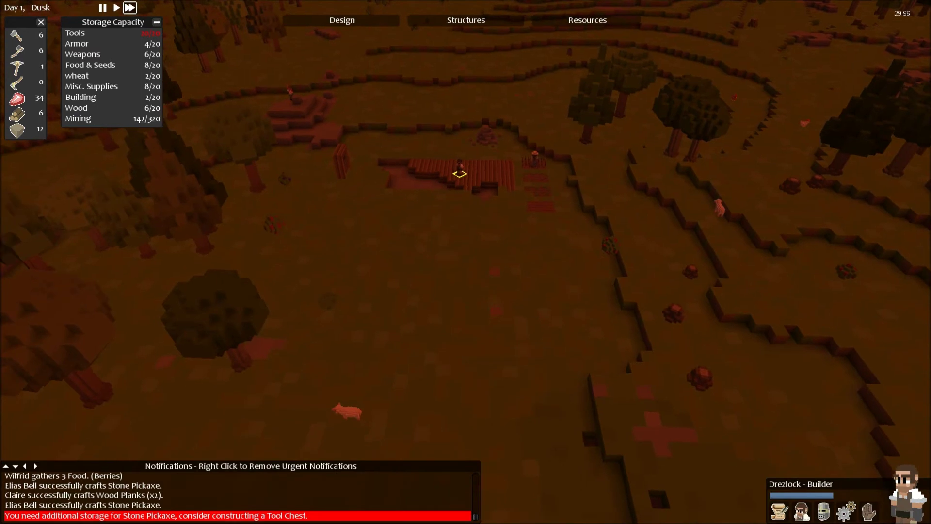
{"action": "key", "text": "w"}
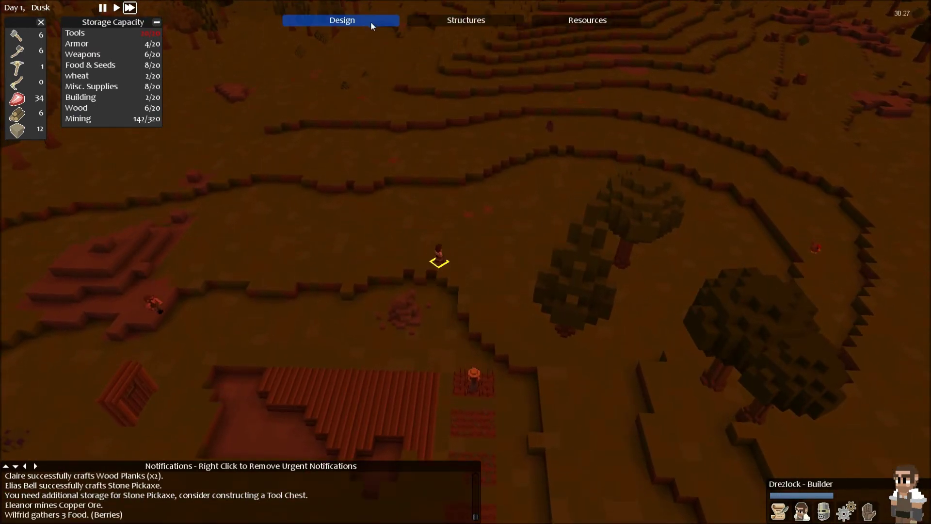
Step: Place a Storage tool chest on the floor corner beside the farm plots
{"action": "key", "text": "w"}
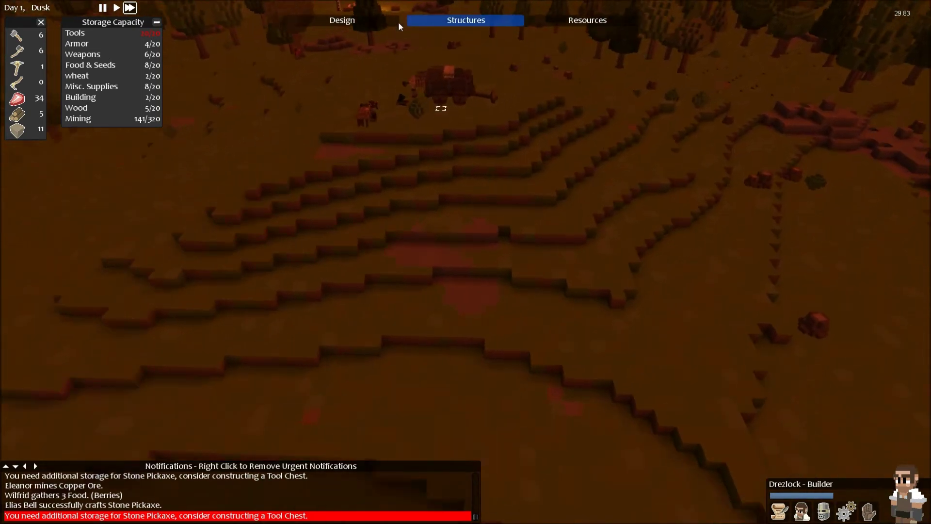
{"action": "left_click", "coordinate": [465, 20]}
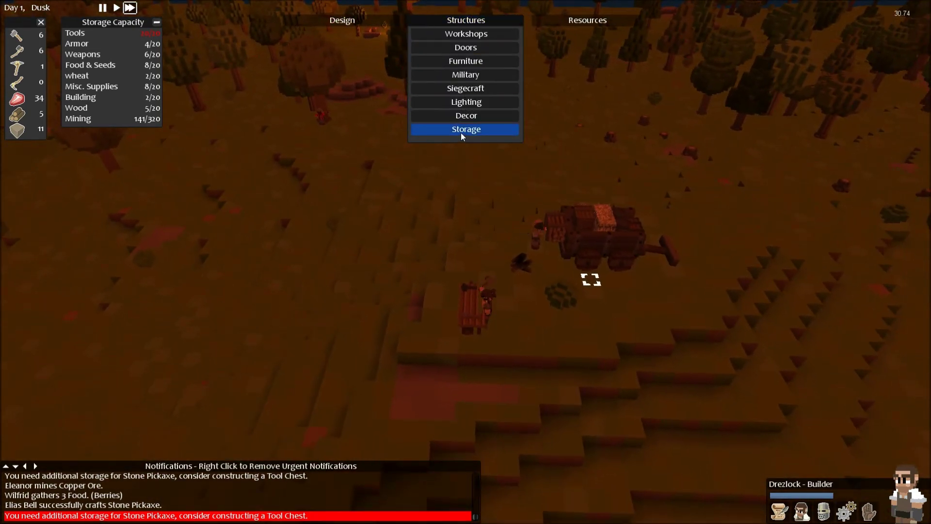
{"action": "left_click", "coordinate": [461, 129]}
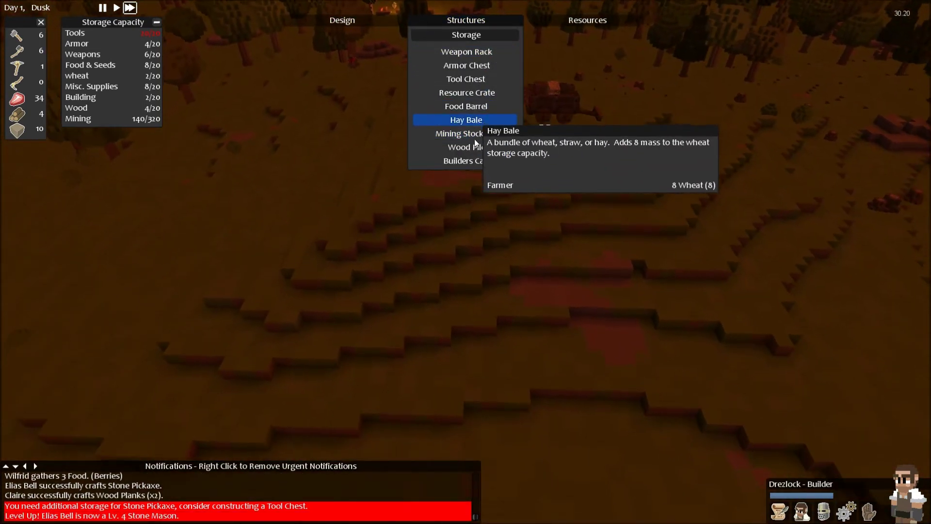
{"action": "key", "text": "w"}
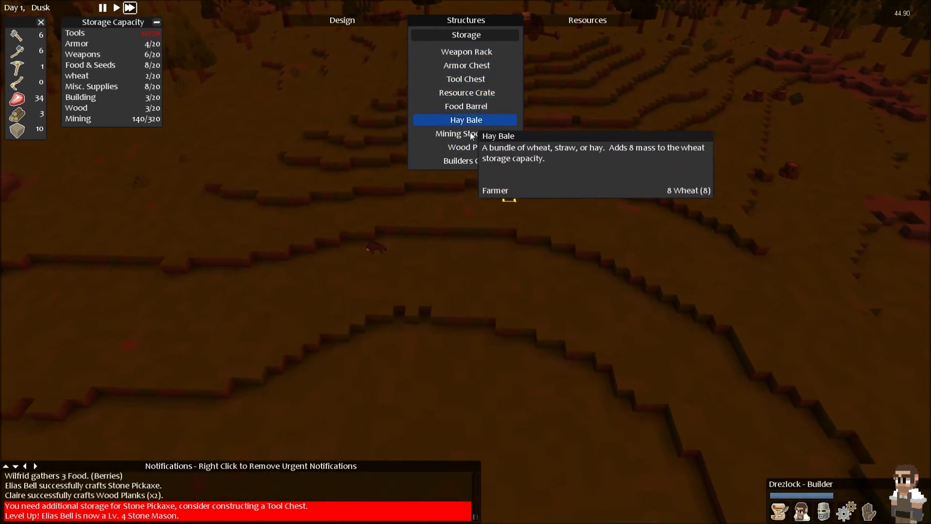
{"action": "key", "text": "w"}
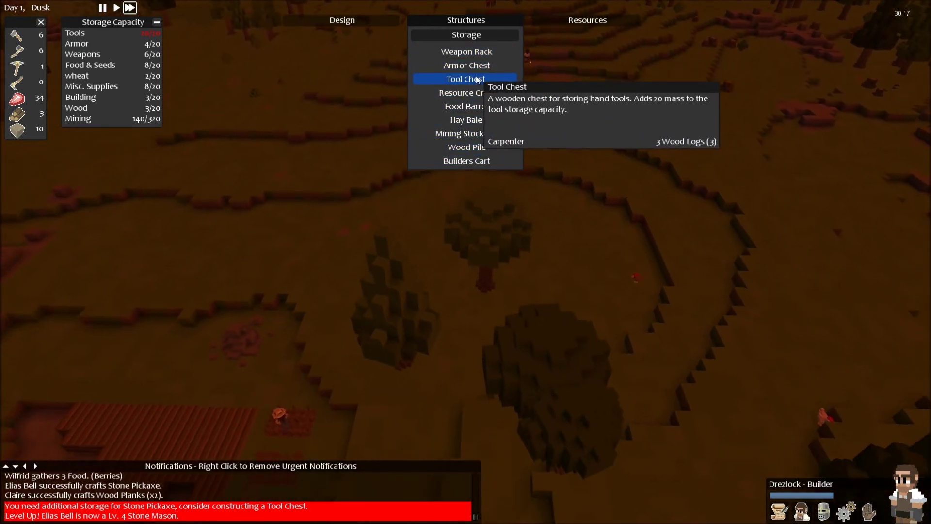
{"action": "key", "text": "s"}
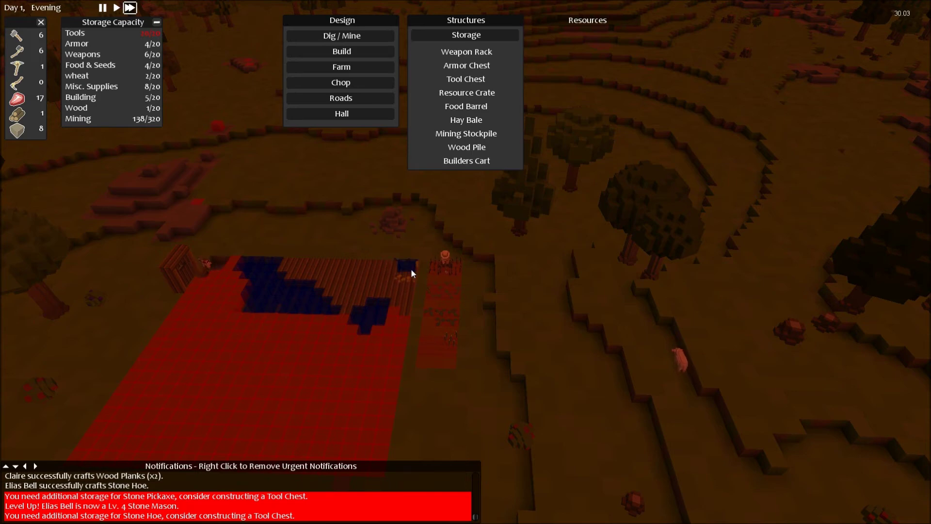
{"action": "left_click", "coordinate": [411, 268]}
{"action": "scroll", "coordinate": [332, 259], "scroll_direction": "up", "scroll_amount": 2}
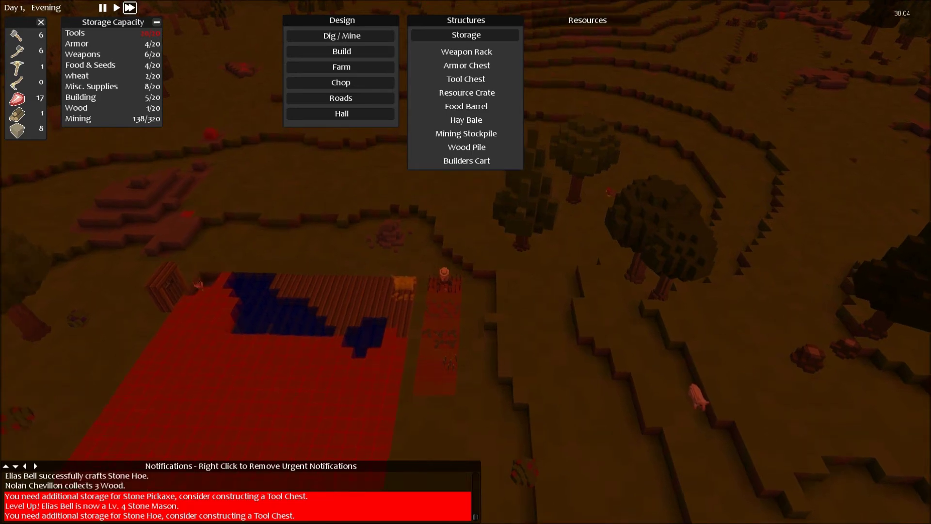
{"action": "key", "text": "shift"}
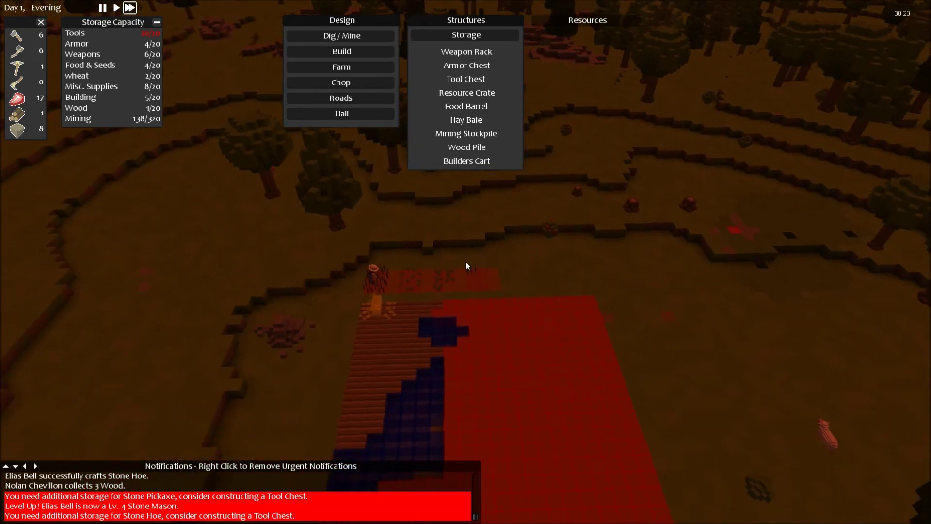
{"action": "mouse_move", "coordinate": [466, 93]}
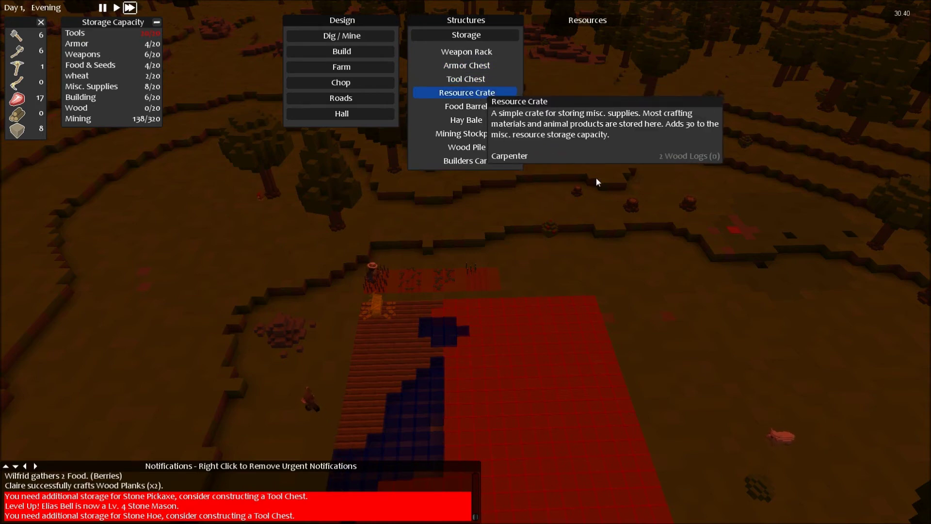
{"action": "key", "text": "shift"}
{"action": "key", "text": "w"}
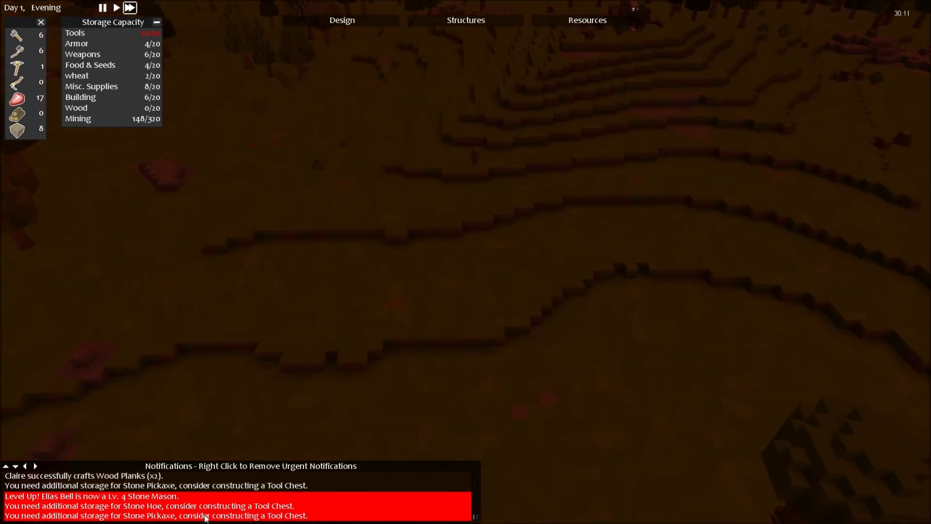
Step: Dismiss two urgent storage notifications and check the carpenter's inventory
{"action": "right_click", "coordinate": [196, 513]}
{"action": "right_click", "coordinate": [166, 516]}
{"action": "key", "text": "w"}
{"action": "key", "text": "d"}
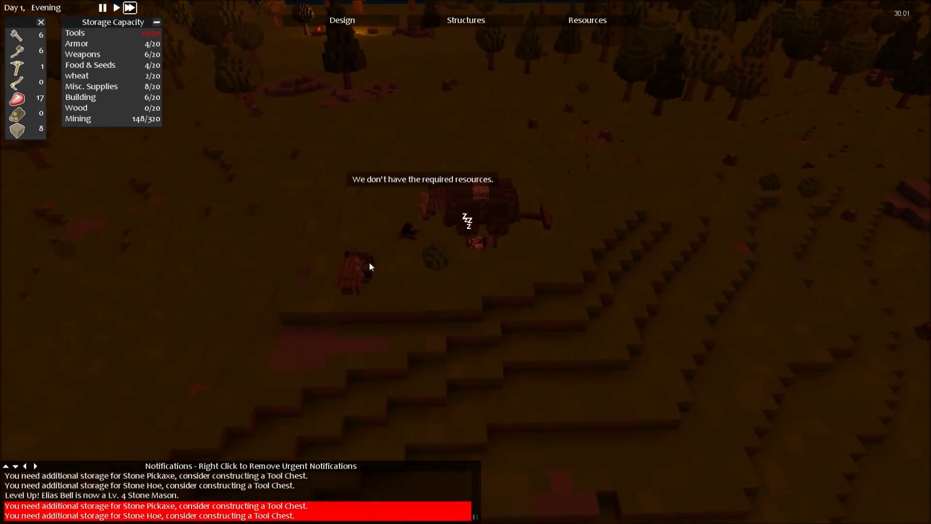
{"action": "left_click", "coordinate": [370, 263]}
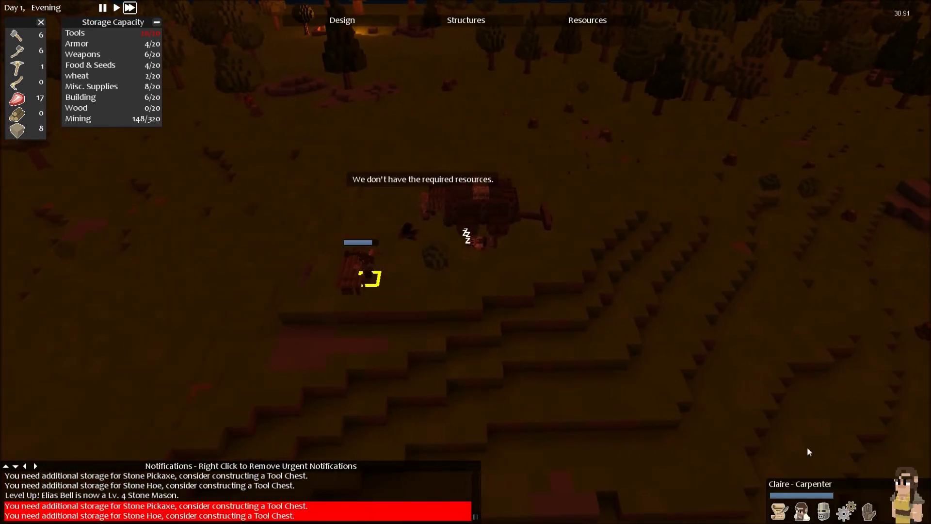
{"action": "left_click", "coordinate": [823, 511]}
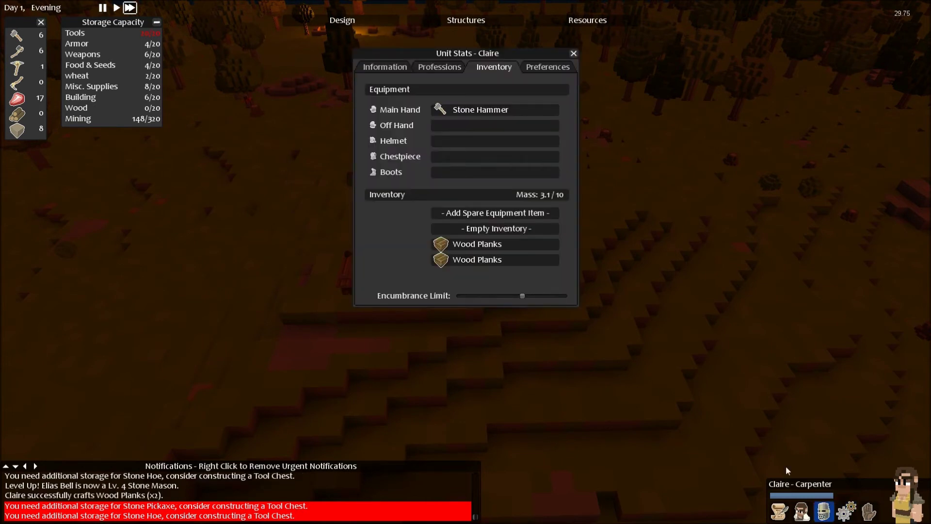
{"action": "key", "text": "w"}
Step: Review stone mason Elias Bell's unit stats inventory, then close it
{"action": "left_click", "coordinate": [419, 258]}
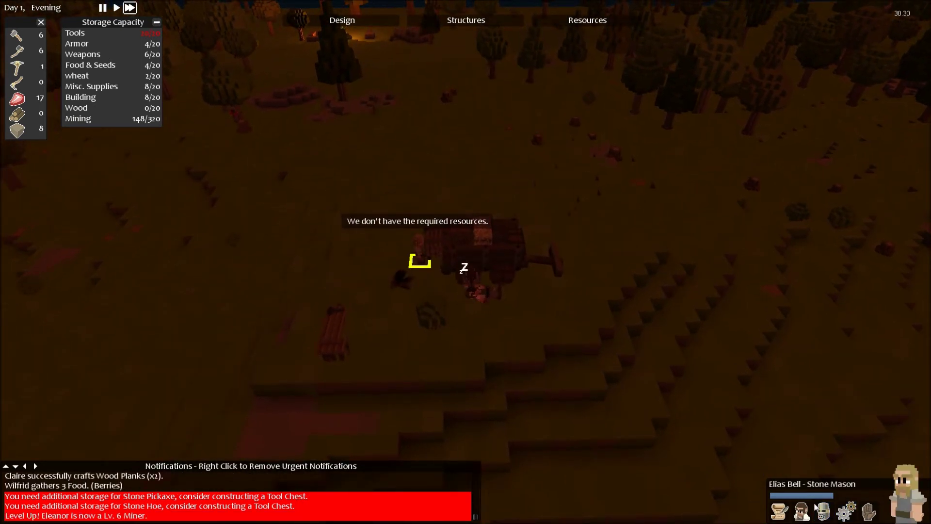
{"action": "key", "text": "i"}
{"action": "scroll", "coordinate": [502, 245], "scroll_direction": "down", "scroll_amount": 1}
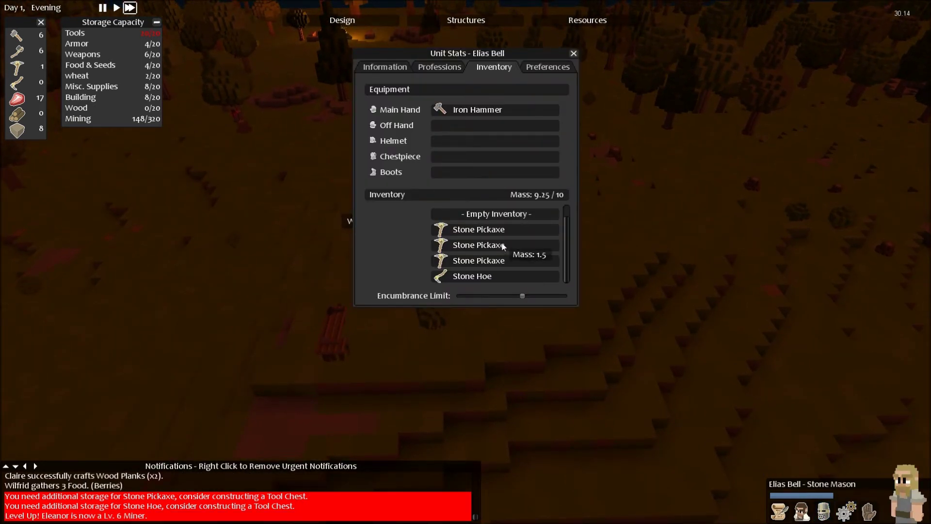
{"action": "left_click", "coordinate": [755, 242]}
{"action": "key", "text": "s"}
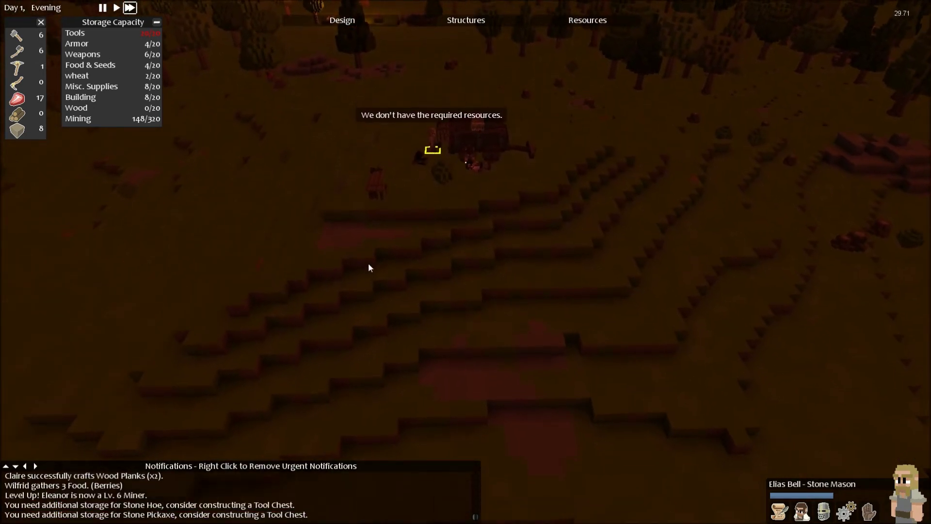
{"action": "key", "text": "w"}
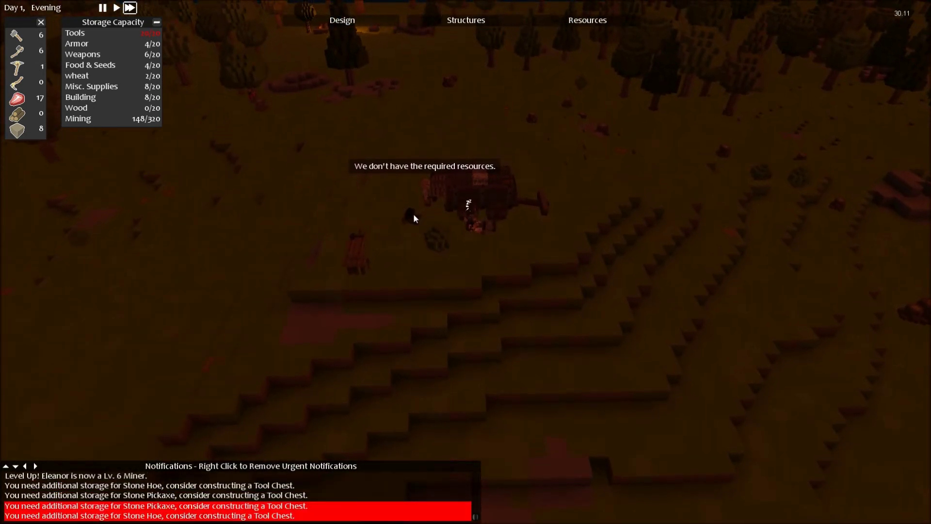
Step: Open and dismiss the campfire's options while viewing the lit campfire
{"action": "left_click", "coordinate": [413, 213]}
{"action": "left_click", "coordinate": [479, 249]}
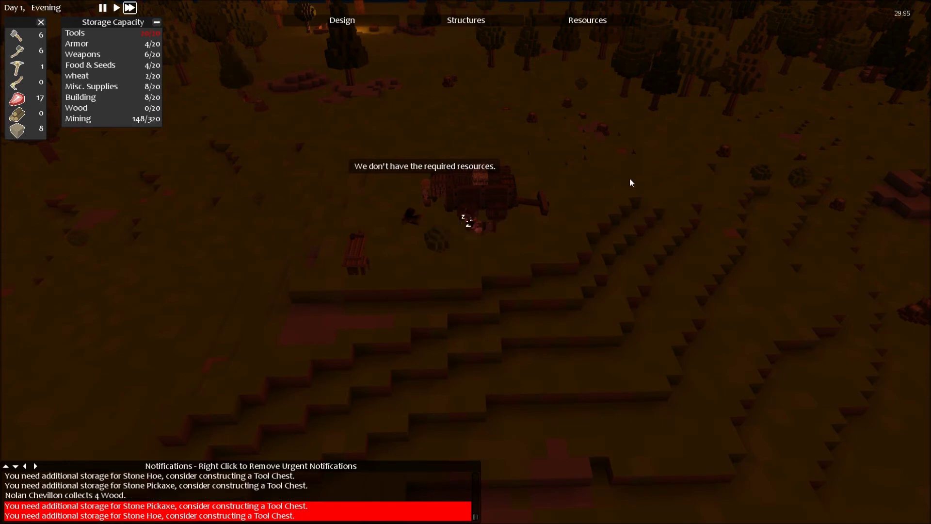
{"action": "key", "text": "w"}
{"action": "key", "text": "w"}
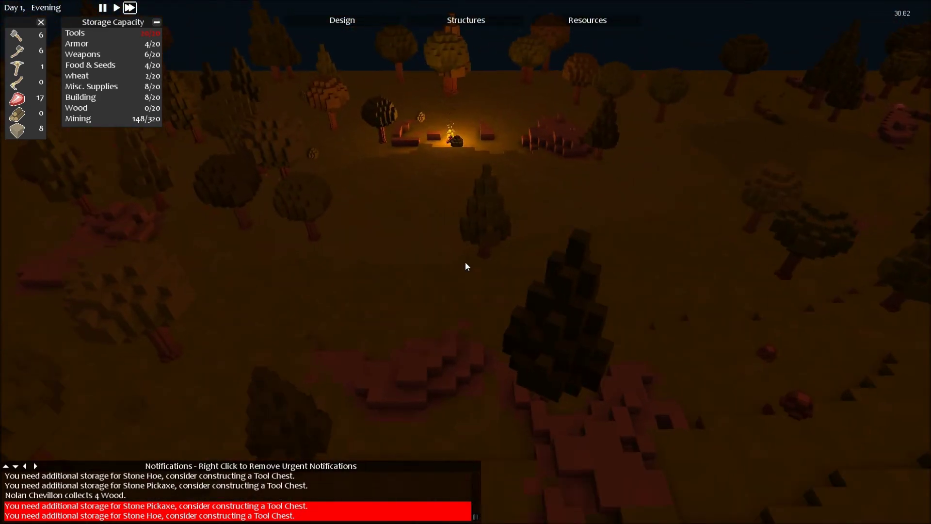
{"action": "key", "text": "s"}
{"action": "key", "text": "w"}
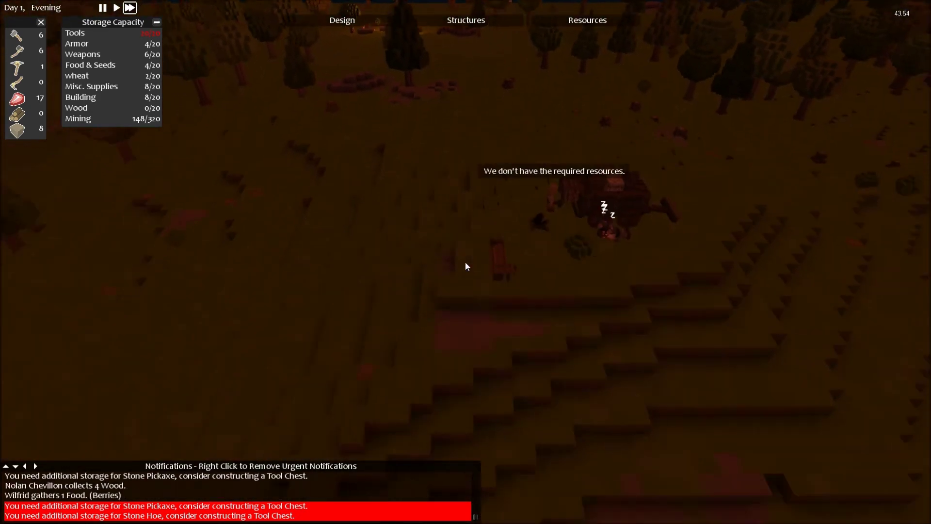
{"action": "key", "text": "s"}
Step: Clear the urgent Stone Pickaxe notifications and bring the farm plots into view
{"action": "right_click", "coordinate": [258, 505]}
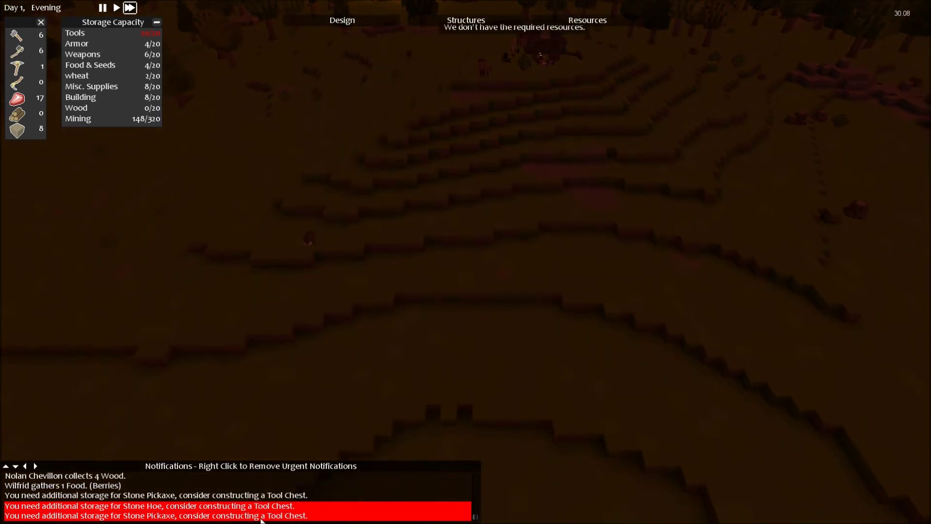
{"action": "right_click", "coordinate": [262, 515]}
{"action": "key", "text": "s"}
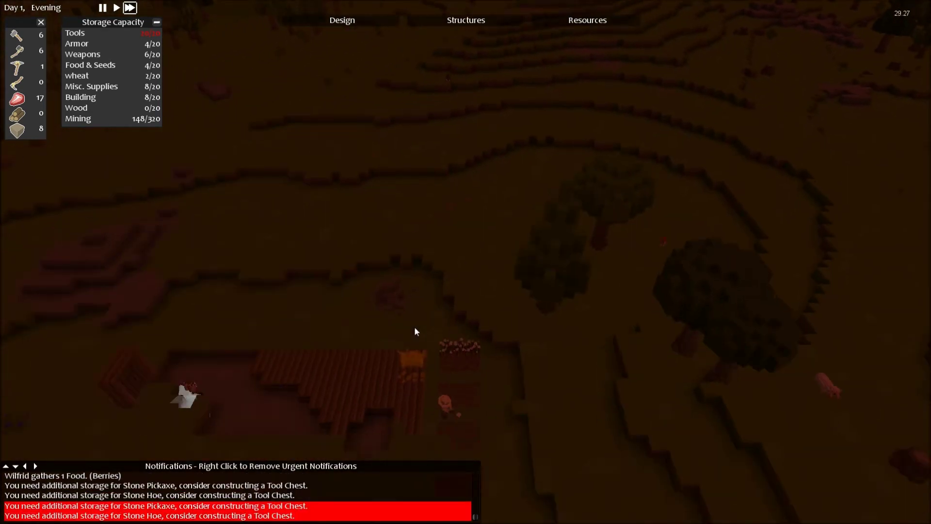
{"action": "key", "text": "w"}
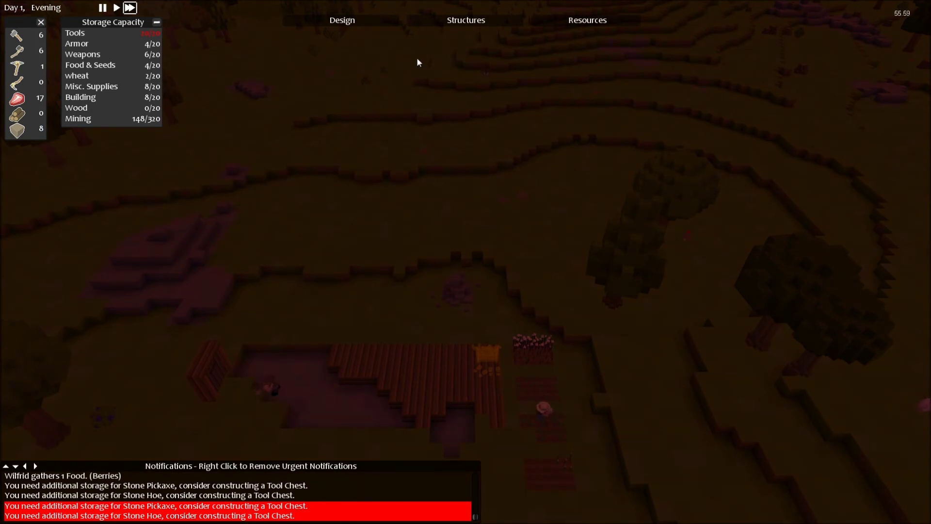
{"action": "left_click", "coordinate": [582, 22]}
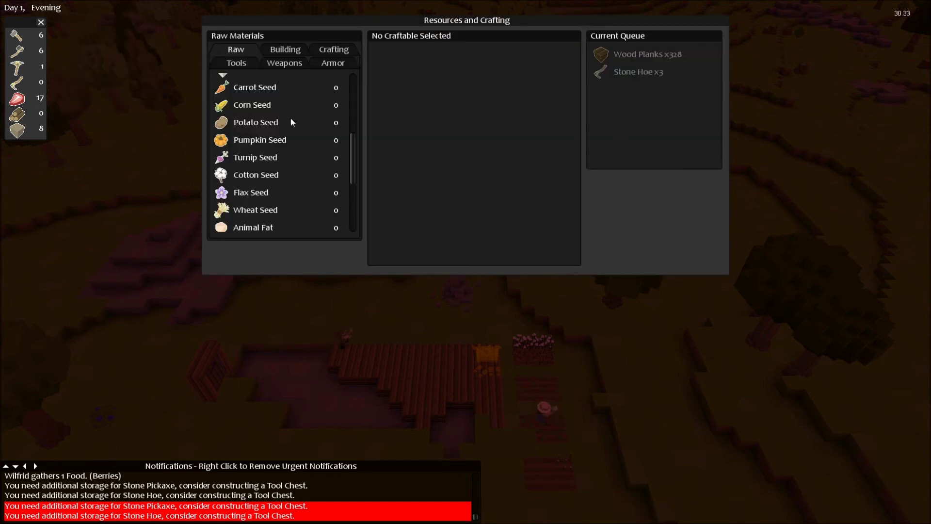
{"action": "scroll", "coordinate": [271, 120], "scroll_direction": "up", "scroll_amount": 5}
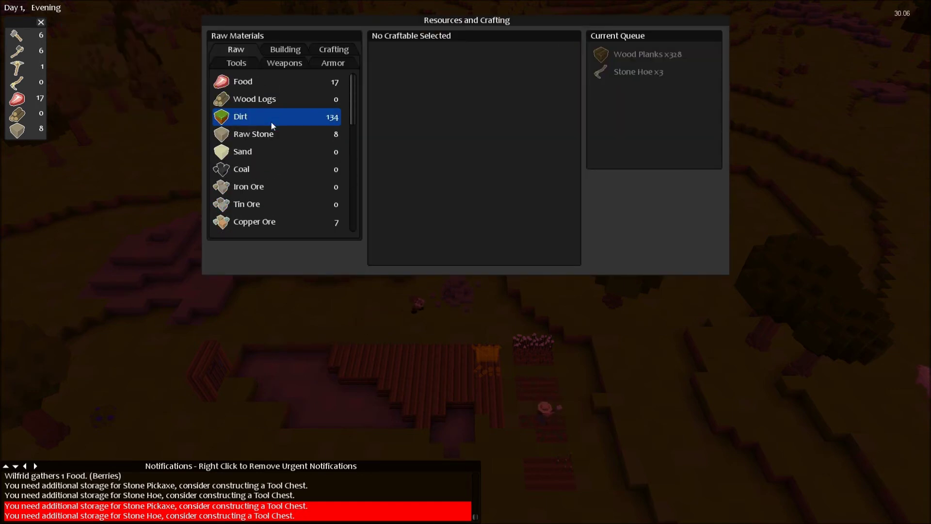
{"action": "scroll", "coordinate": [271, 121], "scroll_direction": "down", "scroll_amount": 1}
{"action": "scroll", "coordinate": [273, 126], "scroll_direction": "down", "scroll_amount": 4}
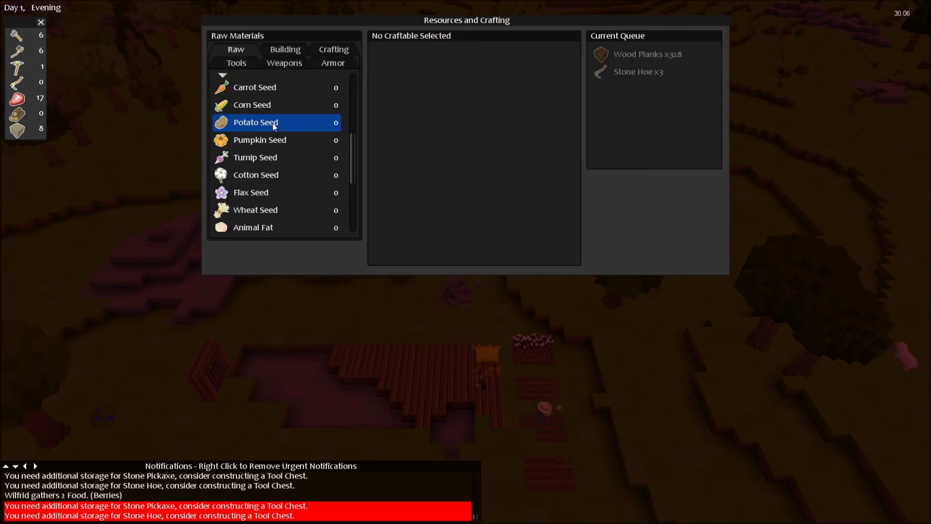
{"action": "scroll", "coordinate": [273, 128], "scroll_direction": "down", "scroll_amount": 1}
{"action": "scroll", "coordinate": [271, 168], "scroll_direction": "down", "scroll_amount": 2}
{"action": "scroll", "coordinate": [271, 169], "scroll_direction": "down", "scroll_amount": 2}
{"action": "scroll", "coordinate": [271, 168], "scroll_direction": "down", "scroll_amount": 3}
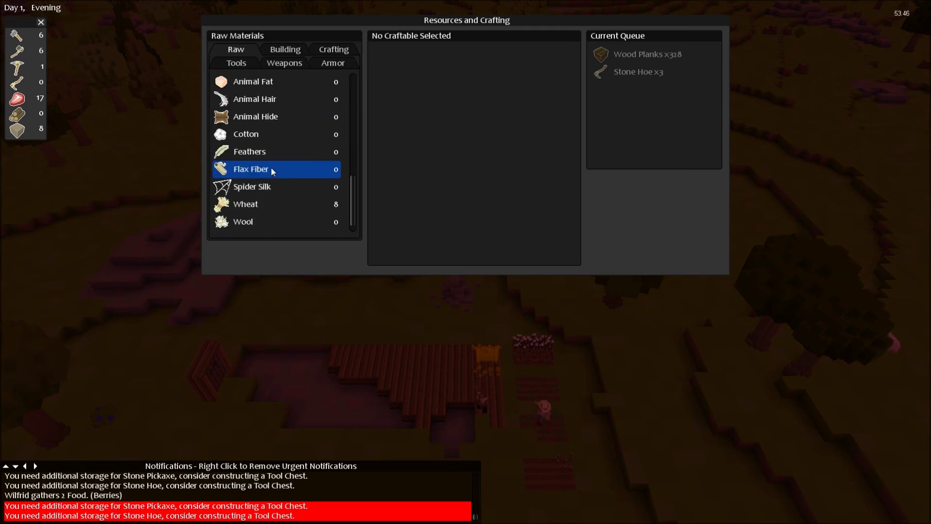
{"action": "scroll", "coordinate": [271, 167], "scroll_direction": "down", "scroll_amount": 1}
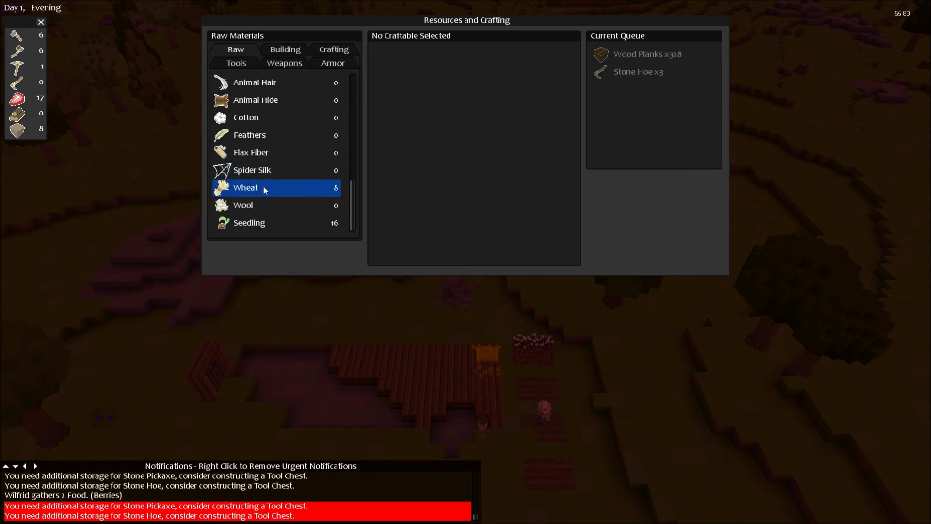
{"action": "key", "text": "Escape"}
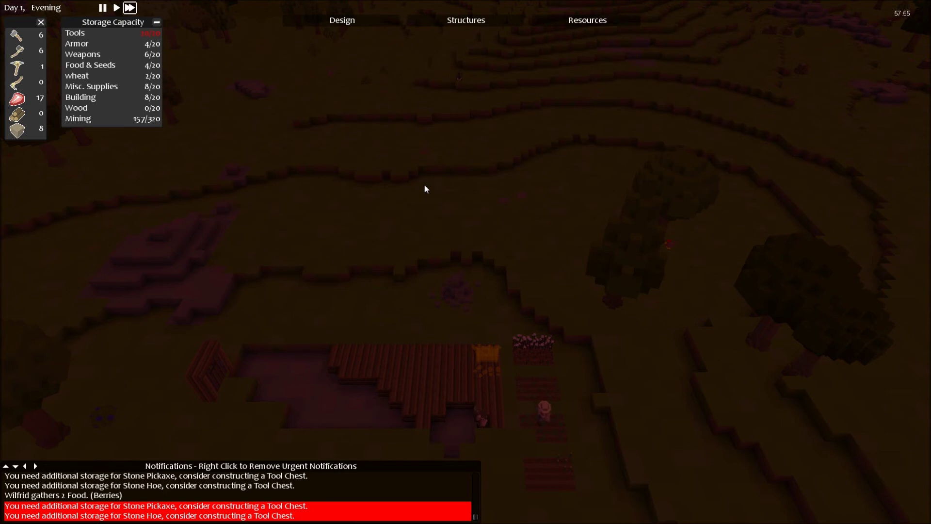
{"action": "key", "text": "w"}
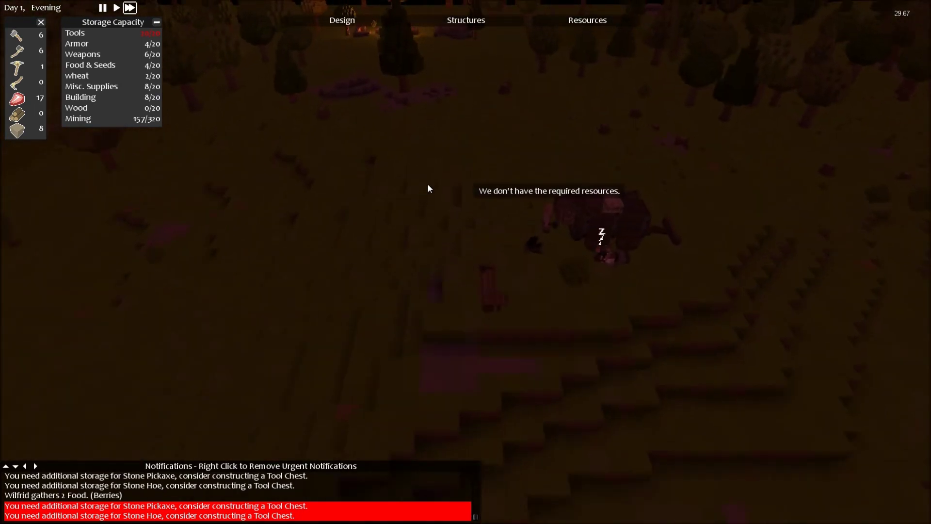
Step: Select and deselect Elias Bell, then select Claire the carpenter by the house
{"action": "key", "text": "w"}
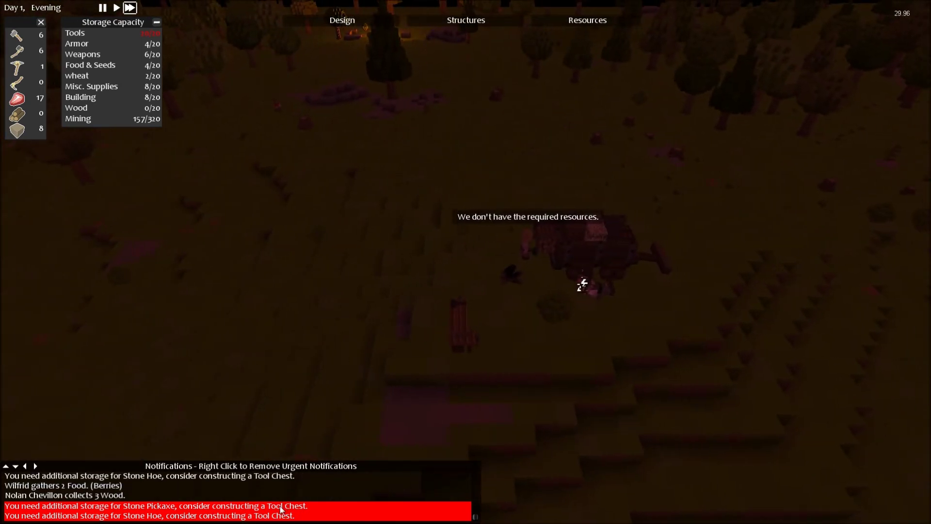
{"action": "left_click", "coordinate": [528, 248]}
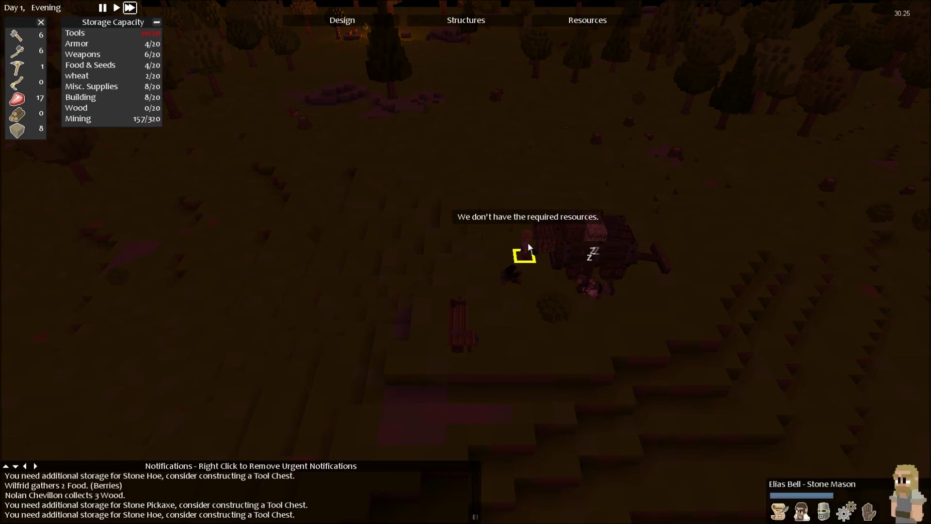
{"action": "key", "text": "Escape"}
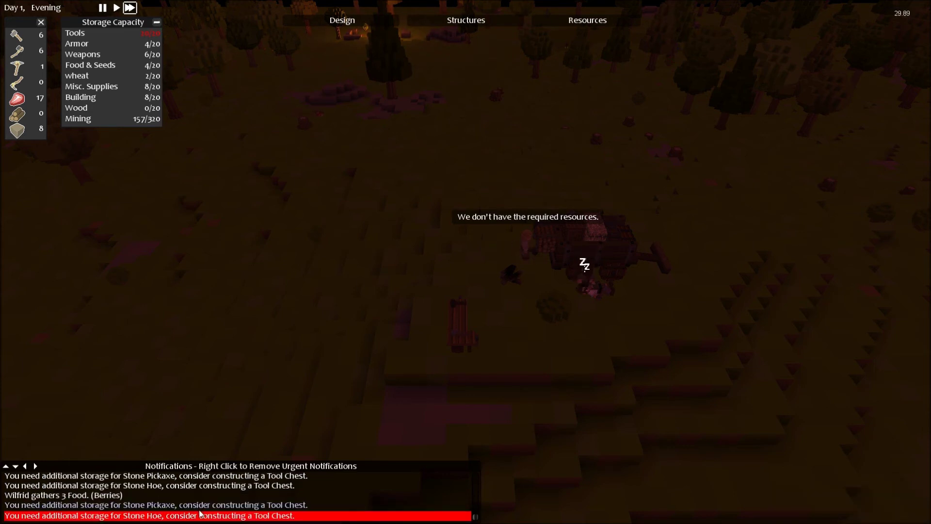
{"action": "key", "text": "d"}
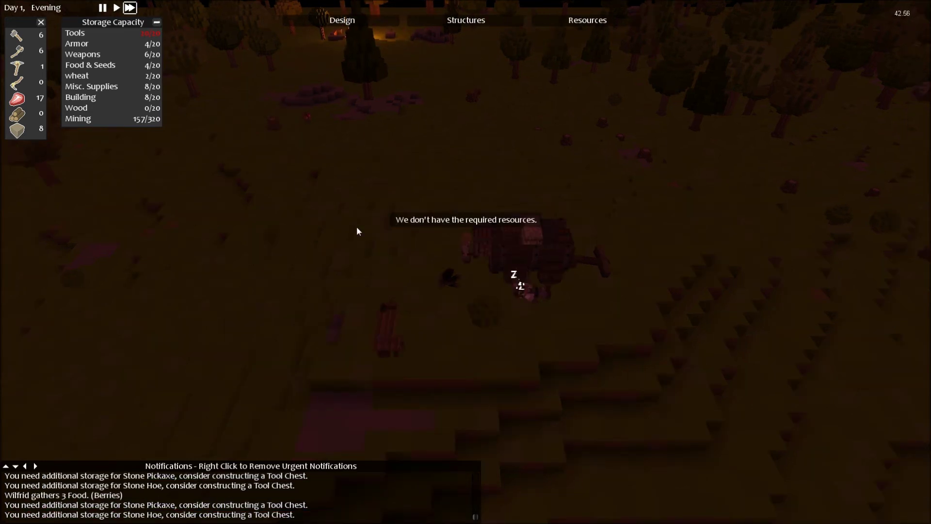
{"action": "key", "text": "a"}
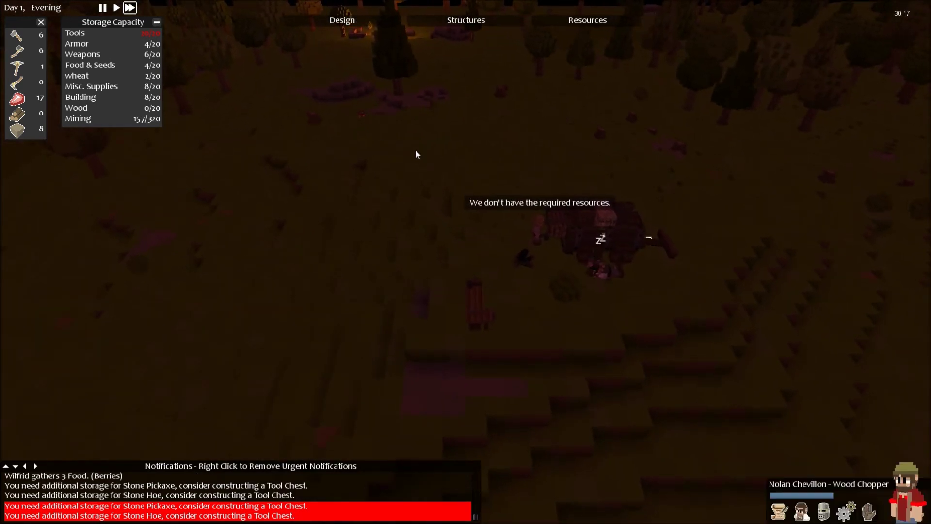
{"action": "left_click", "coordinate": [601, 275]}
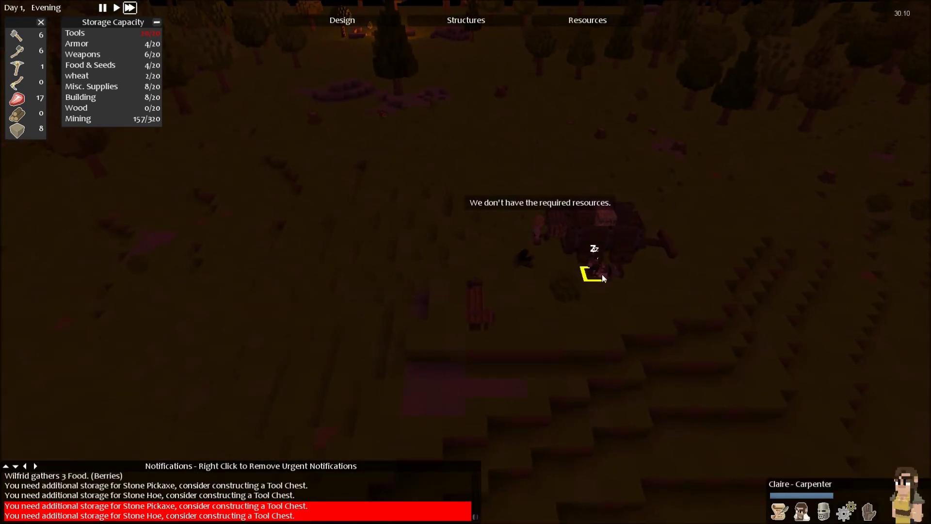
Step: Place a Tool Chest on the ground, then open carpenter Claire's profession stats
{"action": "left_click", "coordinate": [502, 20]}
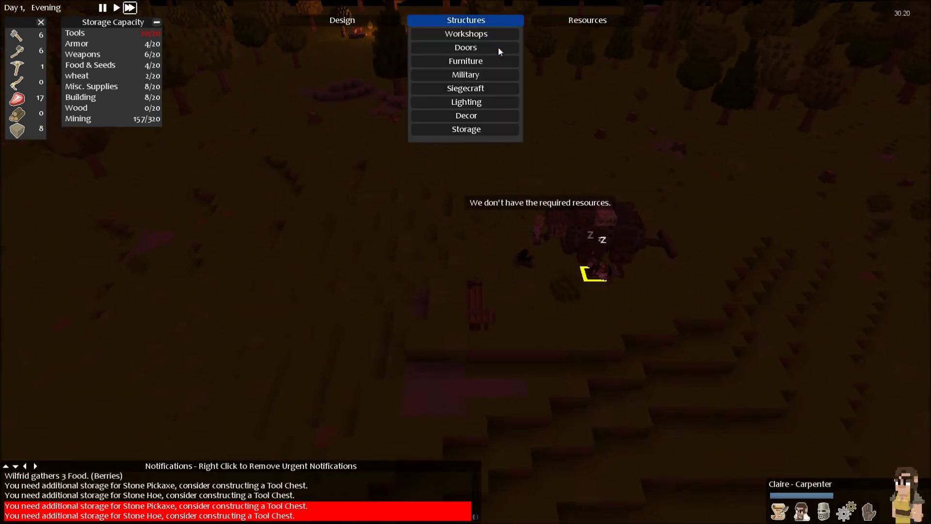
{"action": "left_click", "coordinate": [464, 128]}
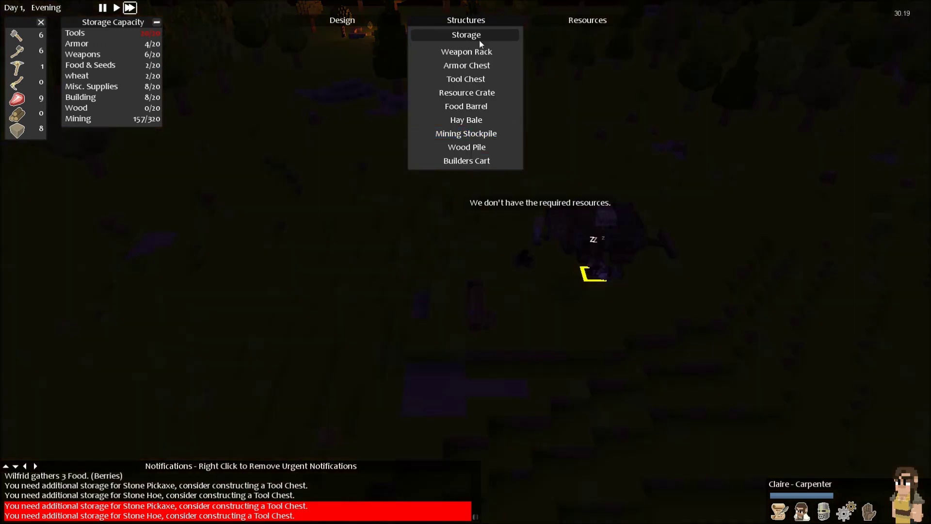
{"action": "left_click", "coordinate": [474, 75]}
{"action": "scroll", "coordinate": [566, 326], "scroll_direction": "down", "scroll_amount": 3}
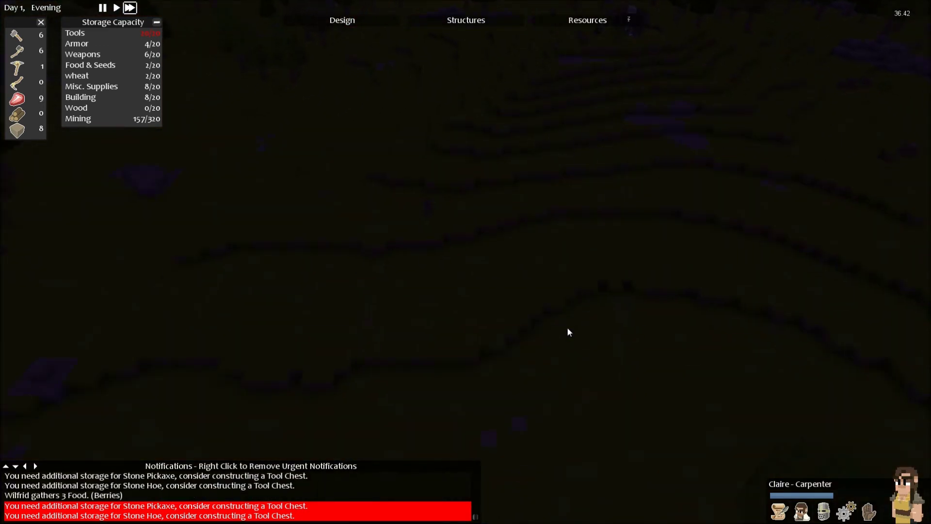
{"action": "left_click", "coordinate": [418, 431]}
{"action": "scroll", "coordinate": [485, 270], "scroll_direction": "up", "scroll_amount": 2}
{"action": "scroll", "coordinate": [503, 187], "scroll_direction": "up", "scroll_amount": 3}
{"action": "scroll", "coordinate": [484, 198], "scroll_direction": "up", "scroll_amount": 2}
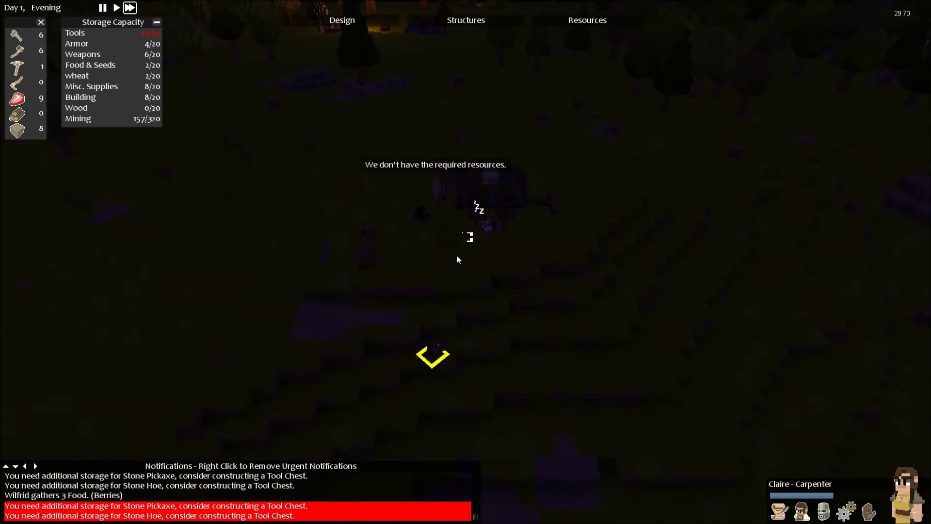
{"action": "scroll", "coordinate": [389, 203], "scroll_direction": "up", "scroll_amount": 1}
{"action": "scroll", "coordinate": [443, 222], "scroll_direction": "up", "scroll_amount": 2}
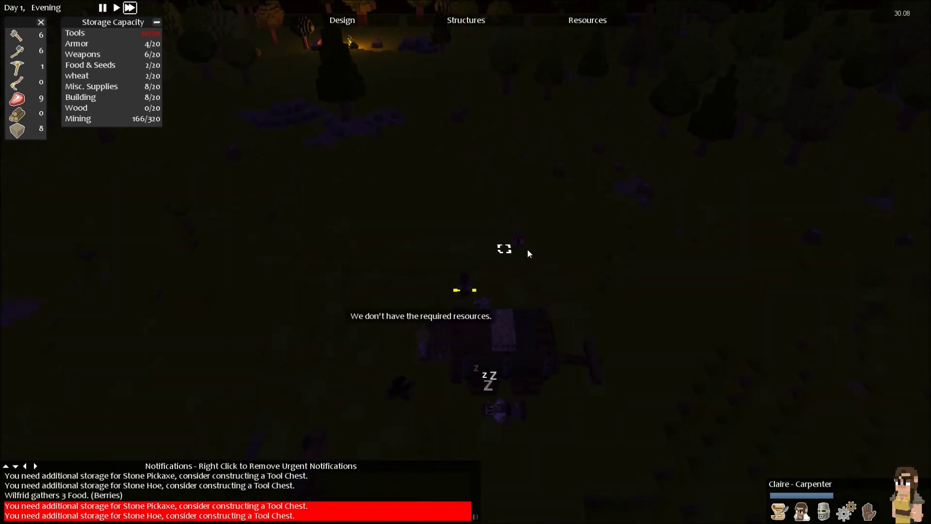
{"action": "scroll", "coordinate": [517, 299], "scroll_direction": "up", "scroll_amount": 2}
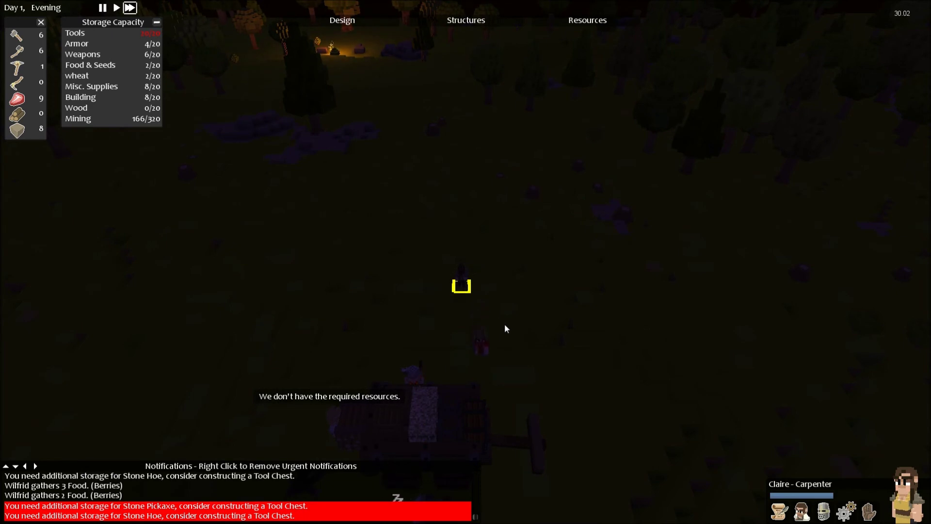
{"action": "scroll", "coordinate": [505, 329], "scroll_direction": "down", "scroll_amount": 2}
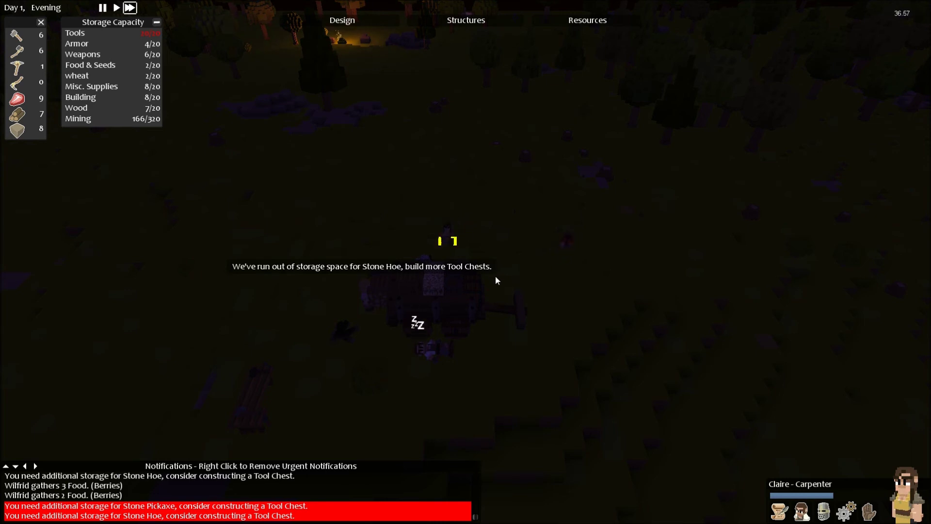
{"action": "scroll", "coordinate": [495, 280], "scroll_direction": "down", "scroll_amount": 2}
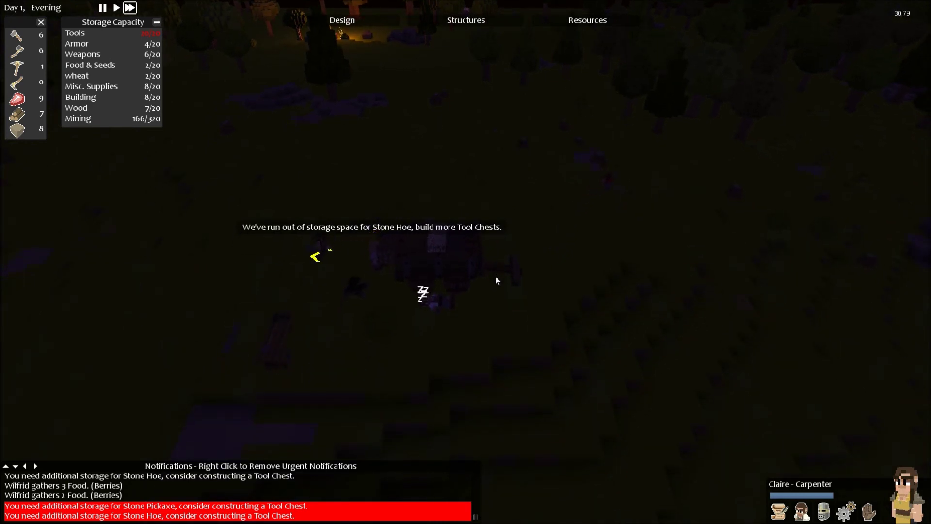
{"action": "scroll", "coordinate": [411, 309], "scroll_direction": "down", "scroll_amount": 1}
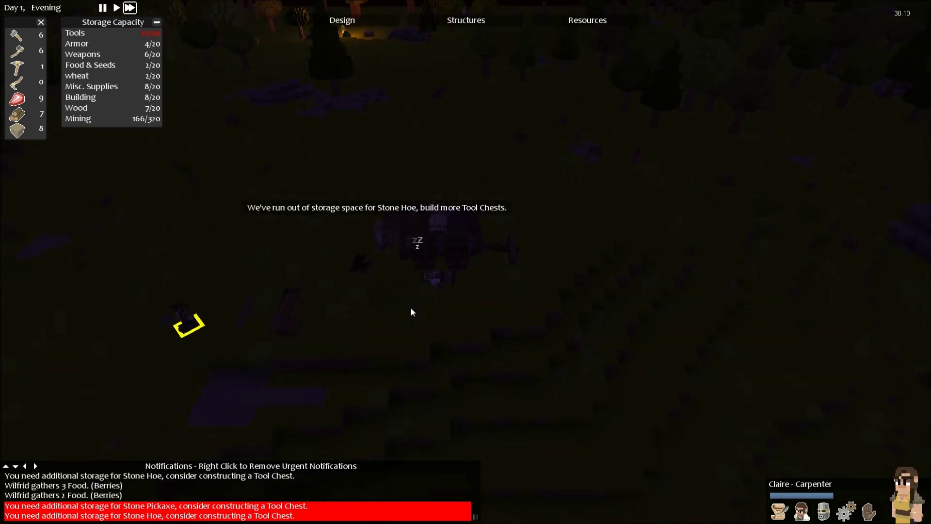
{"action": "left_click", "coordinate": [801, 511]}
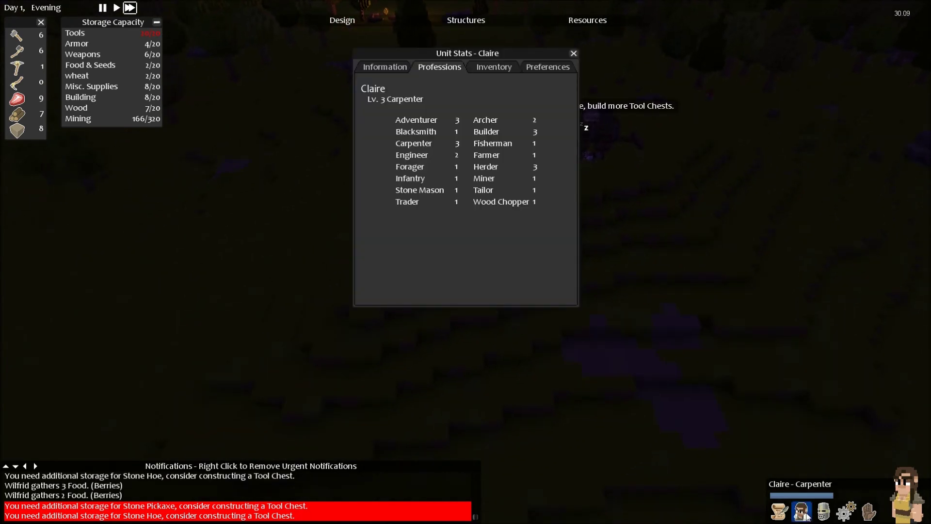
Step: Check Claire's inventory, close her Unit Stats, and dismiss the level-up notice
{"action": "left_click", "coordinate": [494, 67]}
{"action": "key", "text": "Escape"}
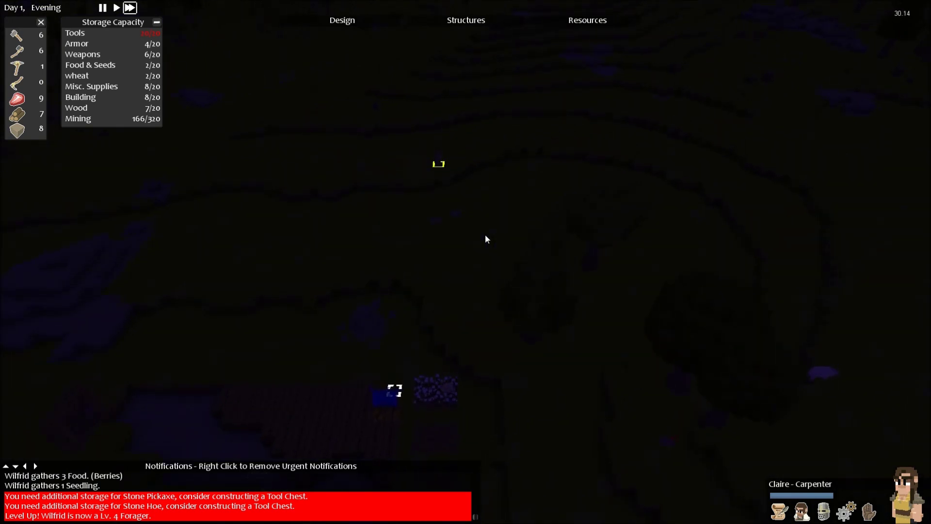
{"action": "right_click", "coordinate": [147, 518]}
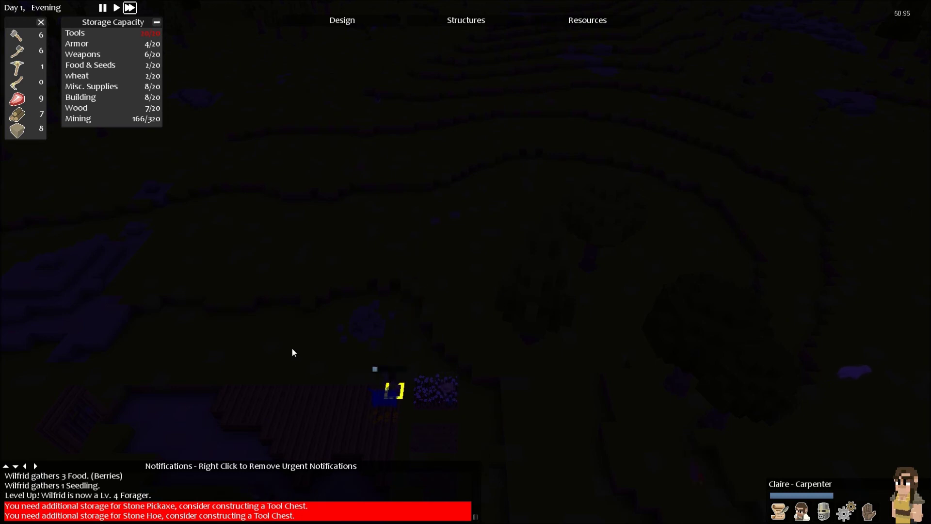
Step: Pan and rotate the view past the farm field to the plank floor
{"action": "key", "text": "a"}
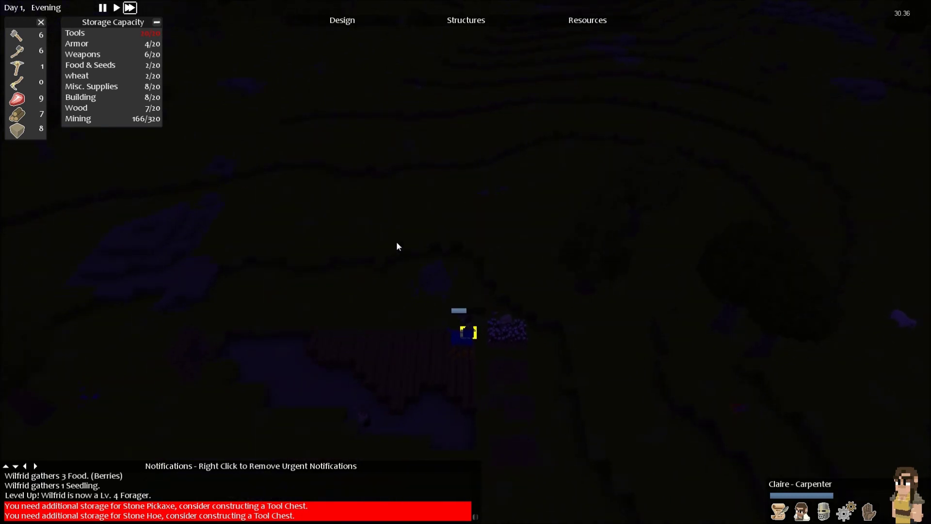
{"action": "key", "text": "e"}
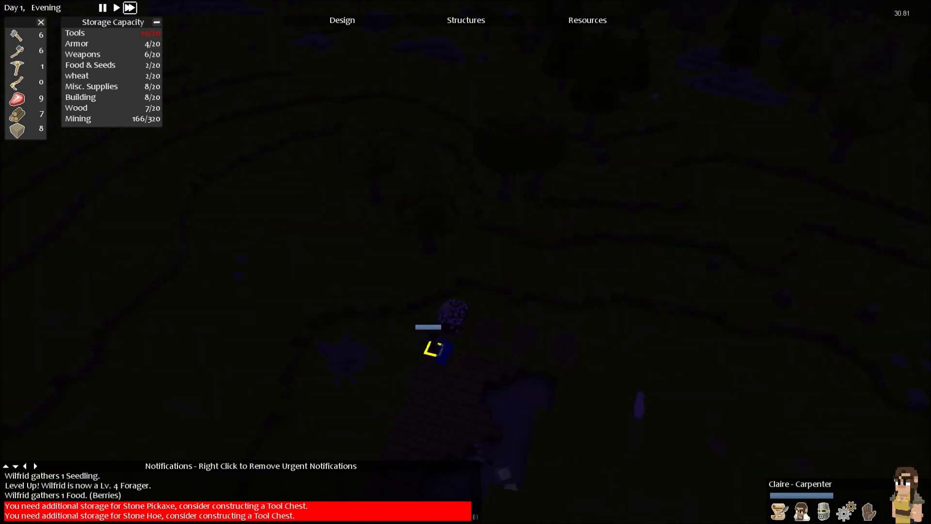
{"action": "key", "text": "q"}
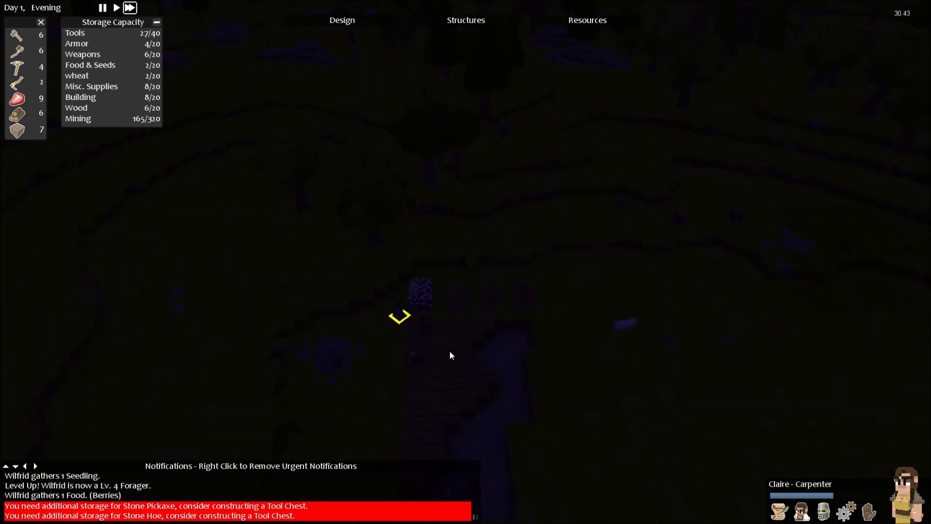
{"action": "key", "text": "q"}
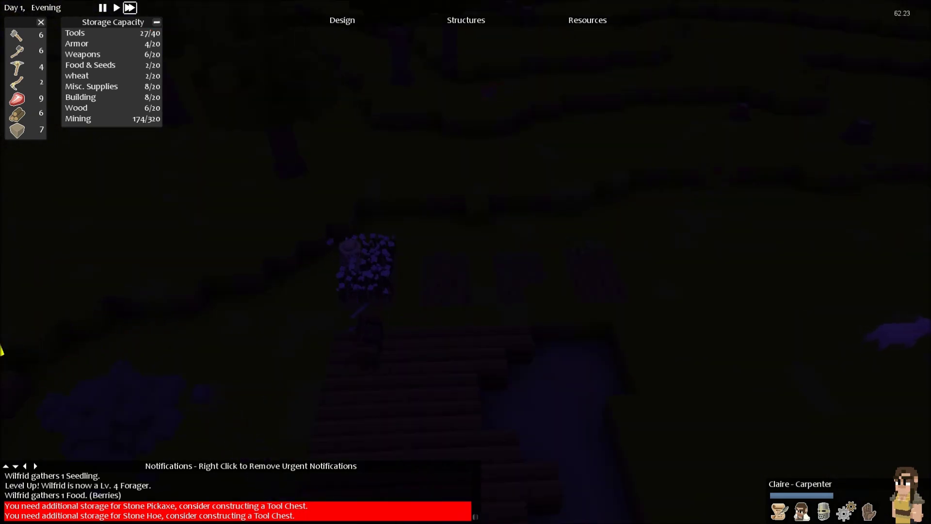
{"action": "scroll", "coordinate": [456, 326], "scroll_direction": "up", "scroll_amount": 3}
{"action": "key", "text": "q"}
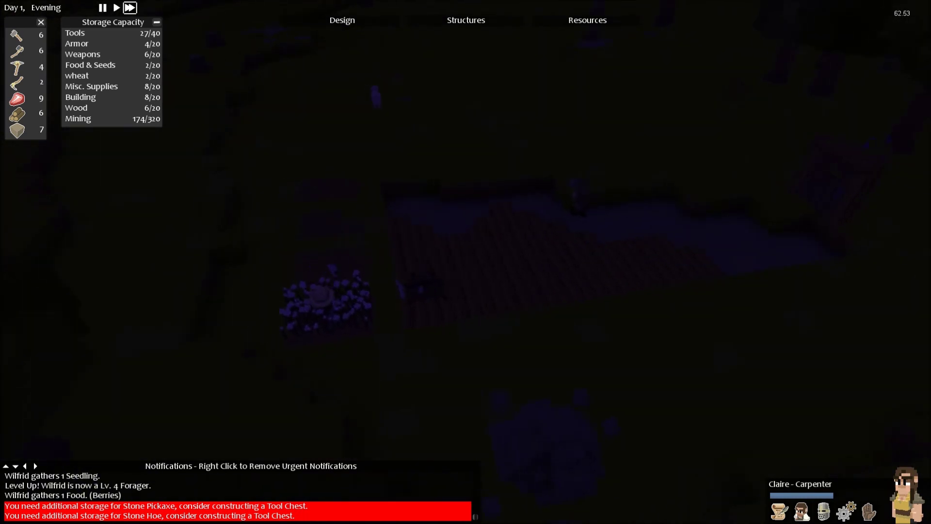
{"action": "key", "text": "q"}
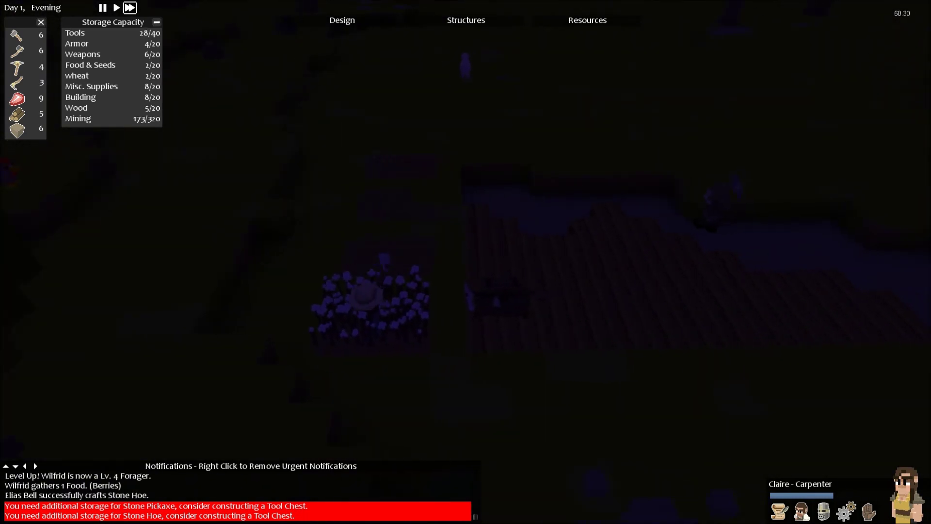
{"action": "key", "text": "w"}
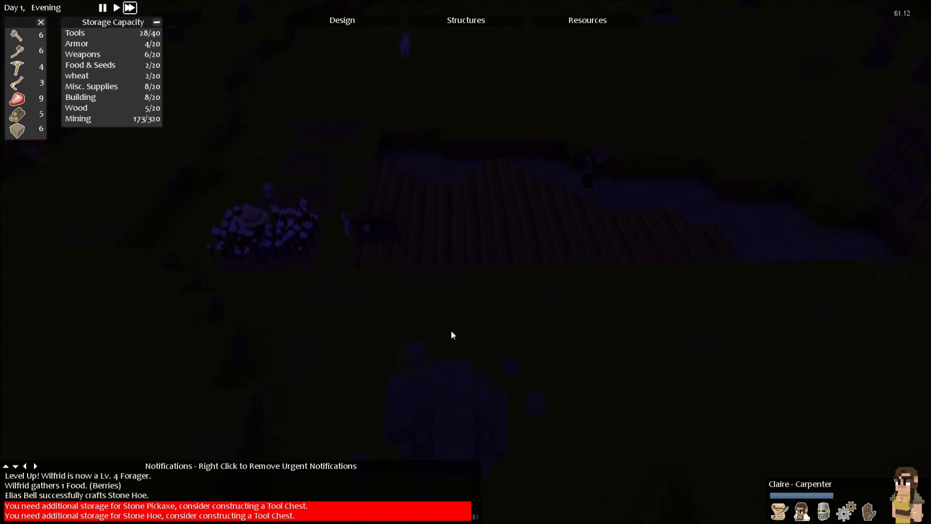
{"action": "scroll", "coordinate": [462, 323], "scroll_direction": "up", "scroll_amount": 2}
{"action": "key", "text": "a"}
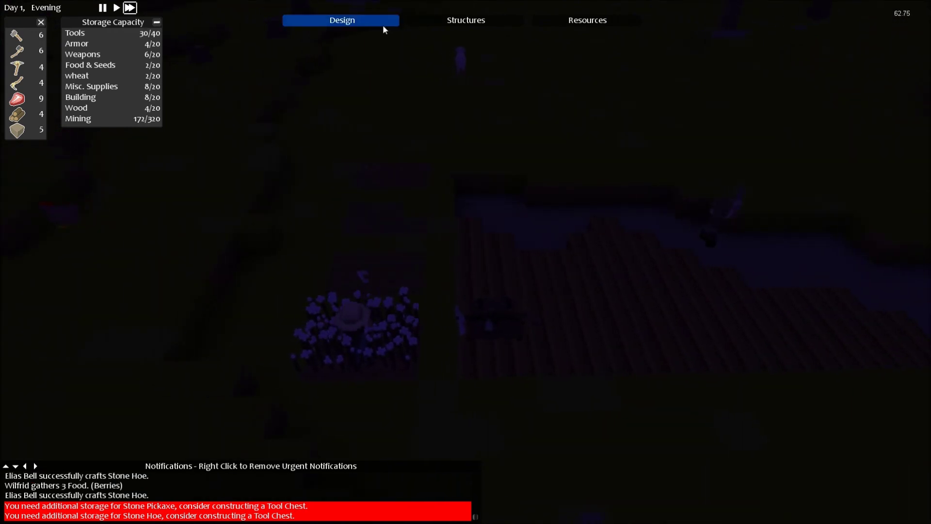
Step: Select Dirt from the build blocks and start marking a placement area
{"action": "left_click", "coordinate": [383, 29]}
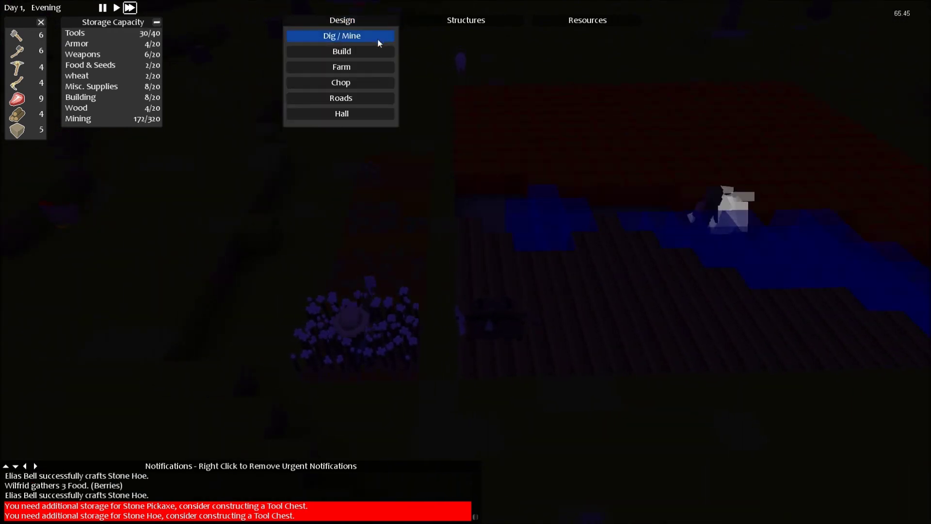
{"action": "left_click", "coordinate": [374, 48]}
{"action": "scroll", "coordinate": [368, 65], "scroll_direction": "up", "scroll_amount": 2}
{"action": "scroll", "coordinate": [368, 65], "scroll_direction": "up", "scroll_amount": 2}
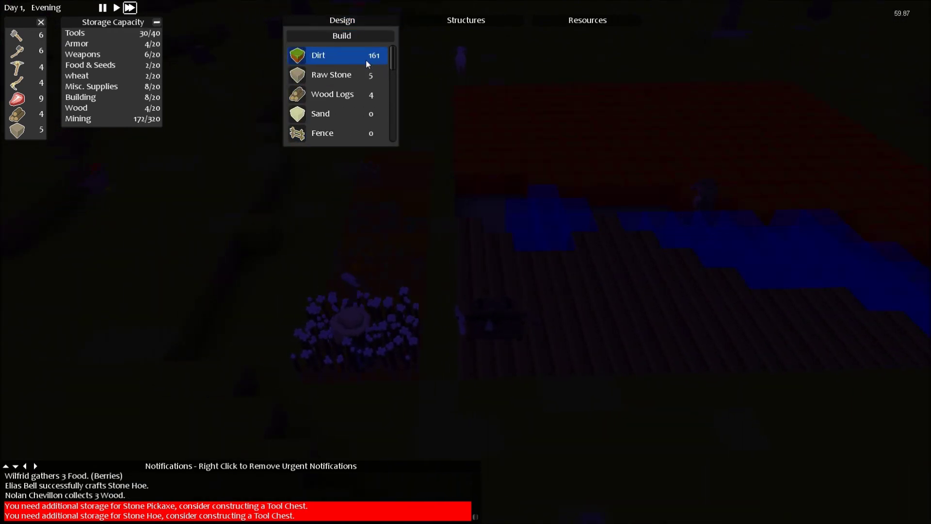
{"action": "left_click", "coordinate": [366, 59]}
{"action": "left_click_drag", "start_coordinate": [455, 359], "coordinate": [449, 276]}
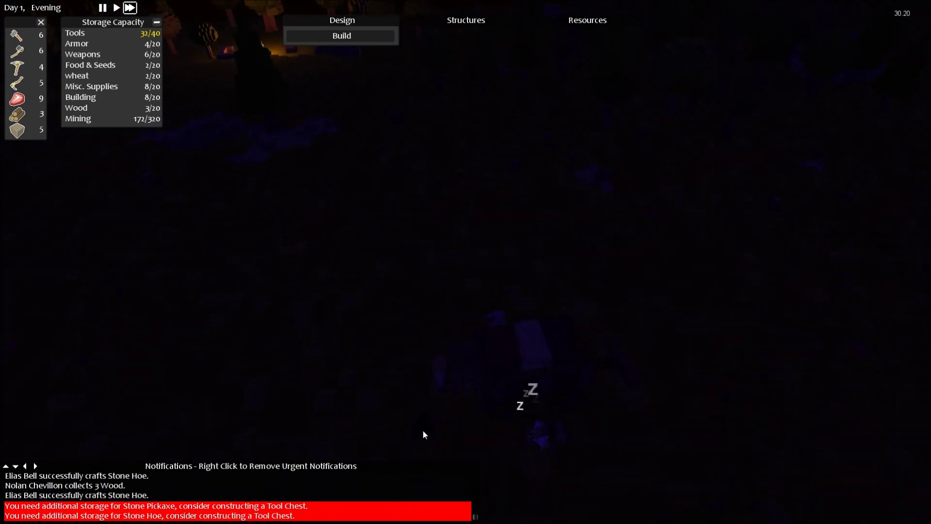
Step: Add wood logs to the campfire and un-urgent the storage warnings
{"action": "mouse_move", "coordinate": [439, 267]}
{"action": "left_click", "coordinate": [515, 453]}
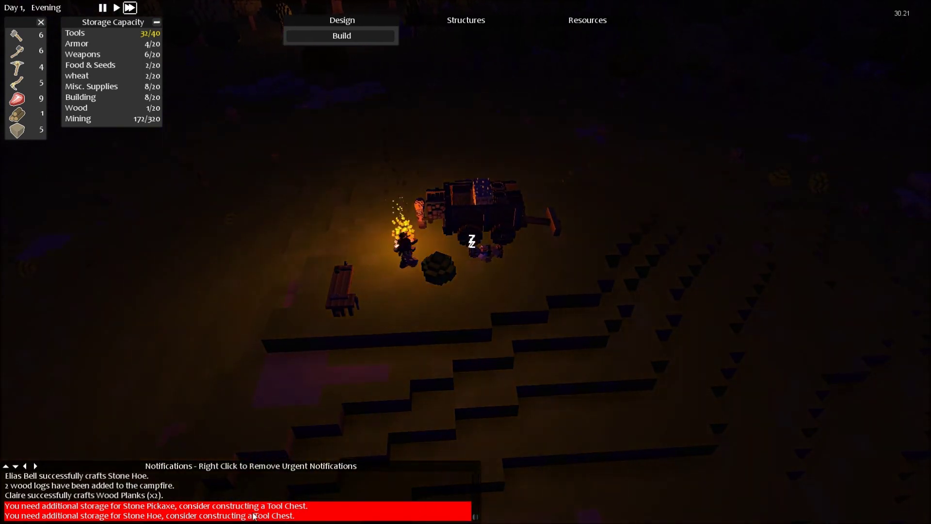
{"action": "right_click", "coordinate": [254, 515]}
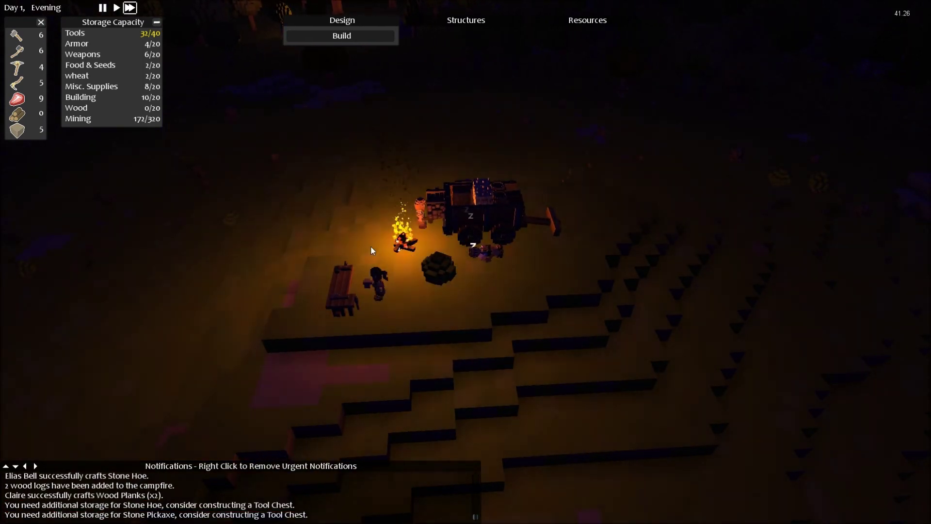
{"action": "key", "text": "s"}
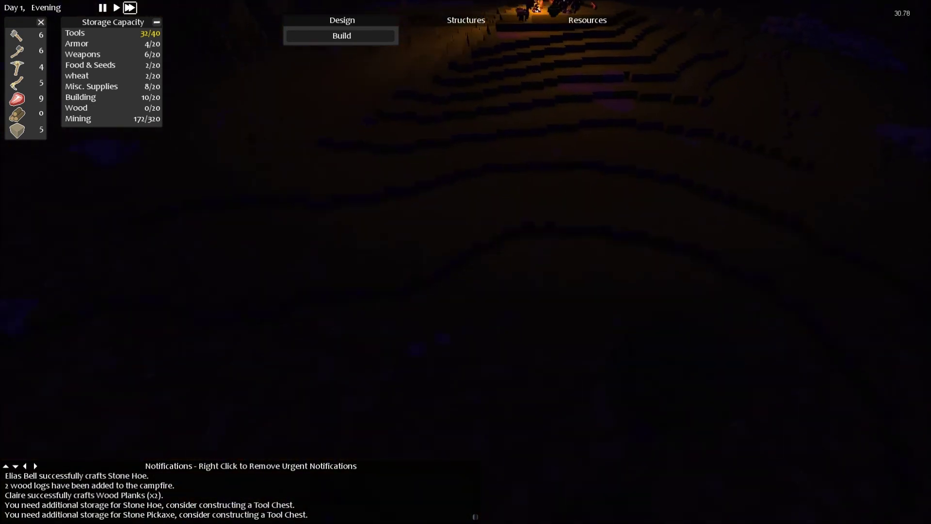
{"action": "key", "text": "s"}
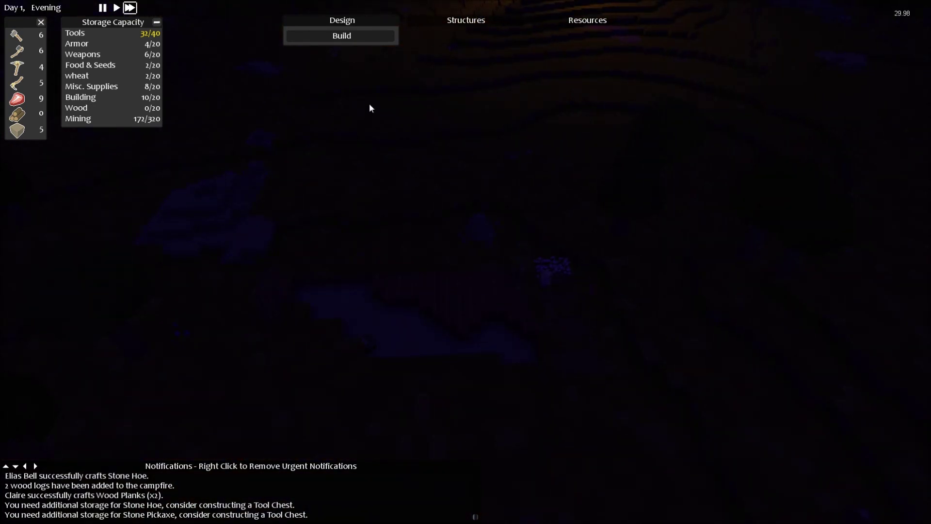
Step: Mark a 20x14 area of Wood Planks beside the existing plank floor
{"action": "left_click", "coordinate": [352, 36]}
{"action": "scroll", "coordinate": [336, 117], "scroll_direction": "down", "scroll_amount": 1}
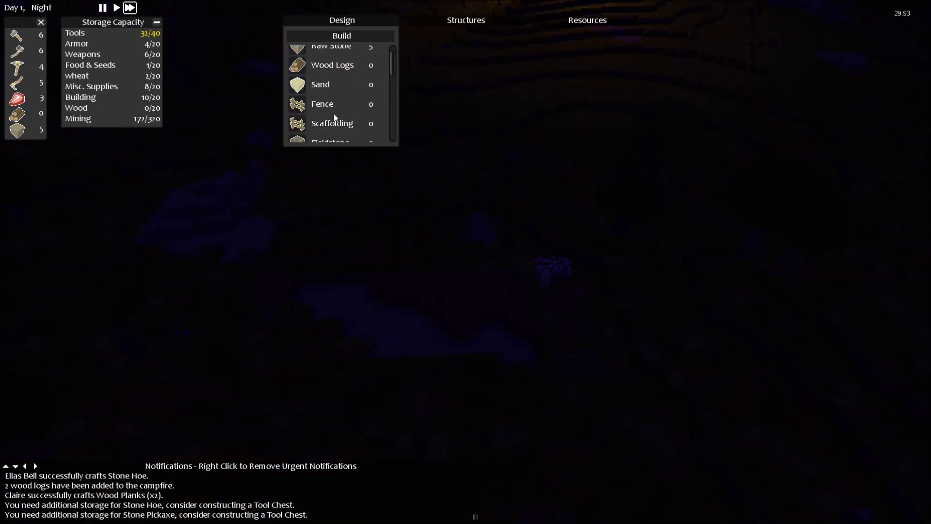
{"action": "scroll", "coordinate": [334, 124], "scroll_direction": "down", "scroll_amount": 2}
{"action": "scroll", "coordinate": [333, 125], "scroll_direction": "down", "scroll_amount": 3}
{"action": "scroll", "coordinate": [334, 124], "scroll_direction": "down", "scroll_amount": 3}
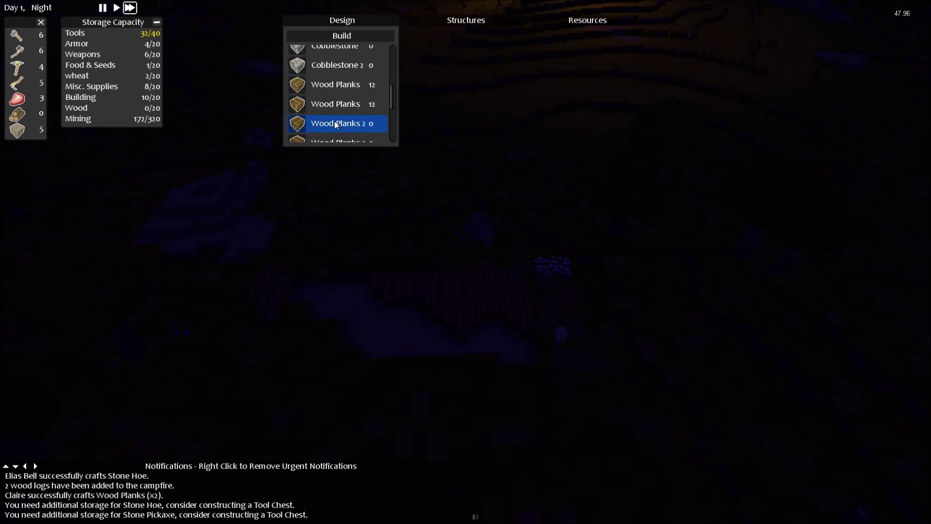
{"action": "scroll", "coordinate": [342, 102], "scroll_direction": "down", "scroll_amount": 1}
{"action": "left_click", "coordinate": [348, 84]}
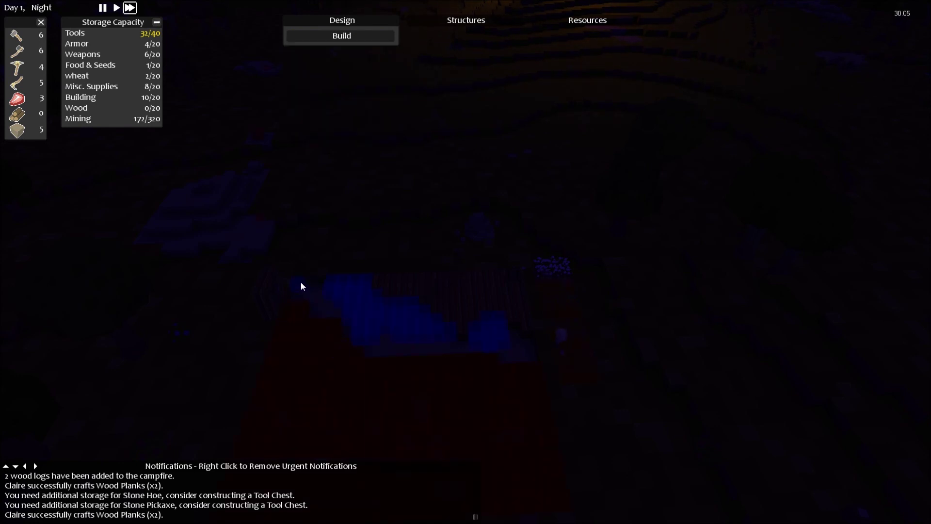
{"action": "key", "text": "w"}
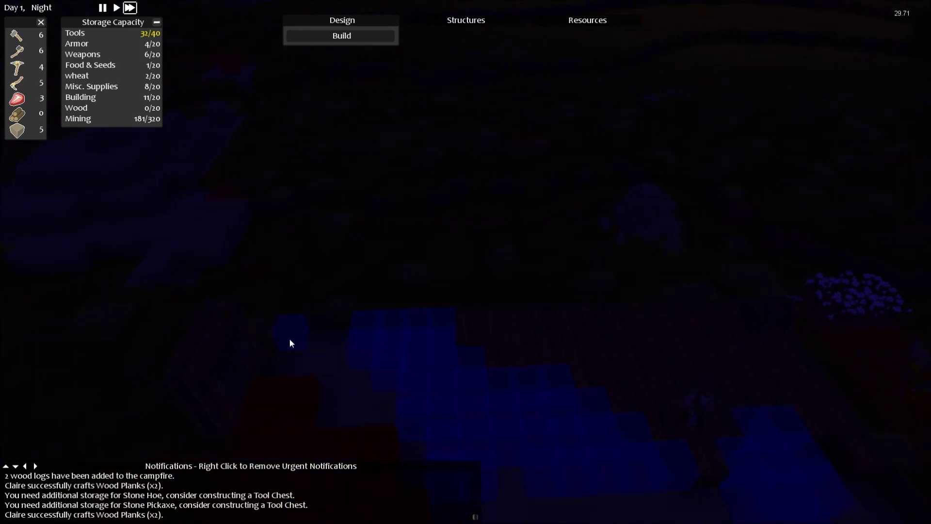
{"action": "left_click_drag", "start_coordinate": [299, 317], "coordinate": [587, 367]}
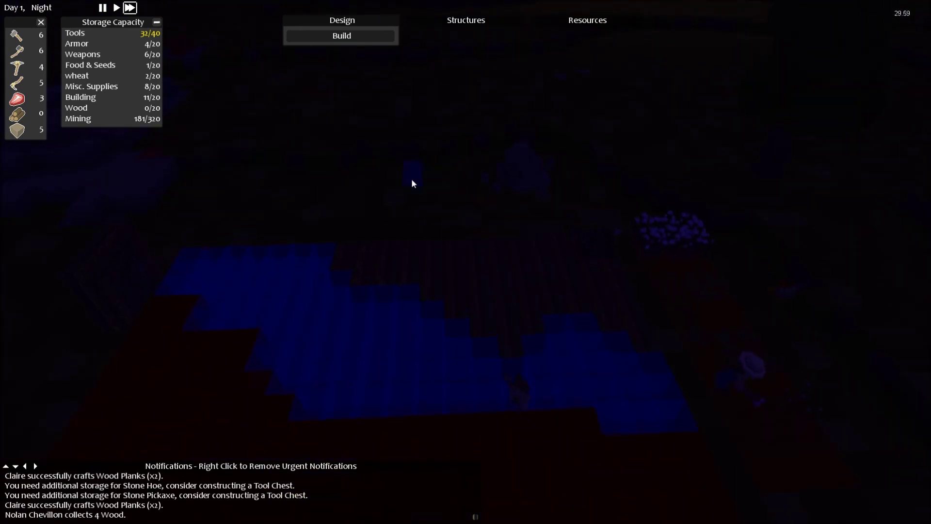
{"action": "key", "text": "w"}
{"action": "key", "text": "s"}
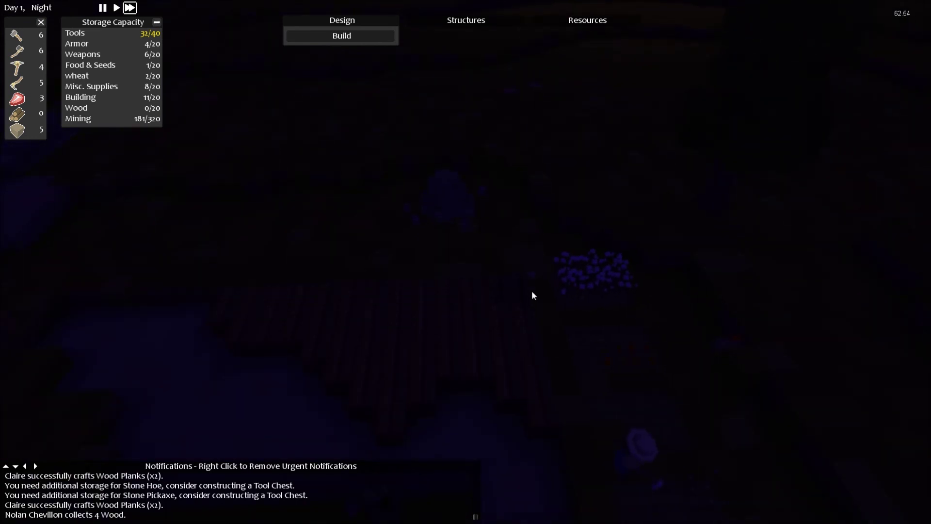
{"action": "key", "text": "w"}
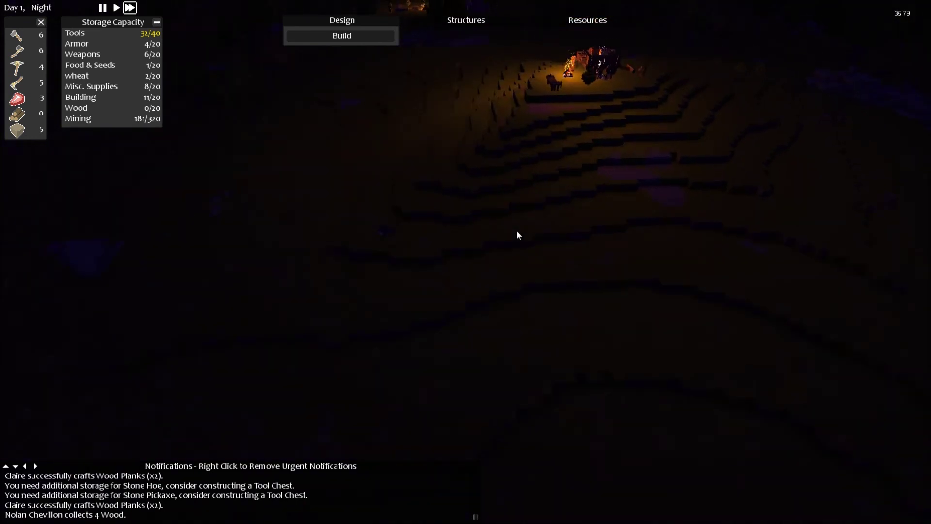
Step: Move the view close to the wagon and campfire, then dismiss the design menu
{"action": "key", "text": "w"}
{"action": "scroll", "coordinate": [519, 235], "scroll_direction": "up", "scroll_amount": 2}
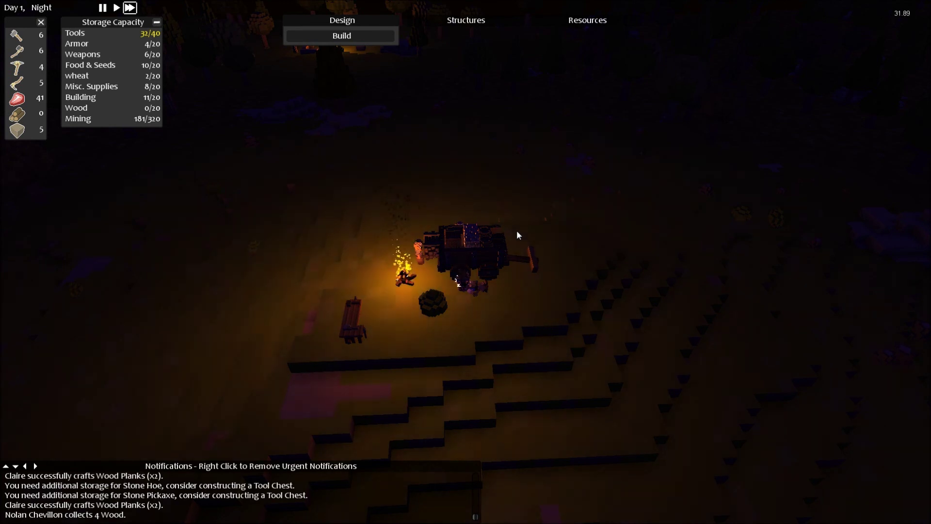
{"action": "key", "text": "a"}
{"action": "key", "text": "w"}
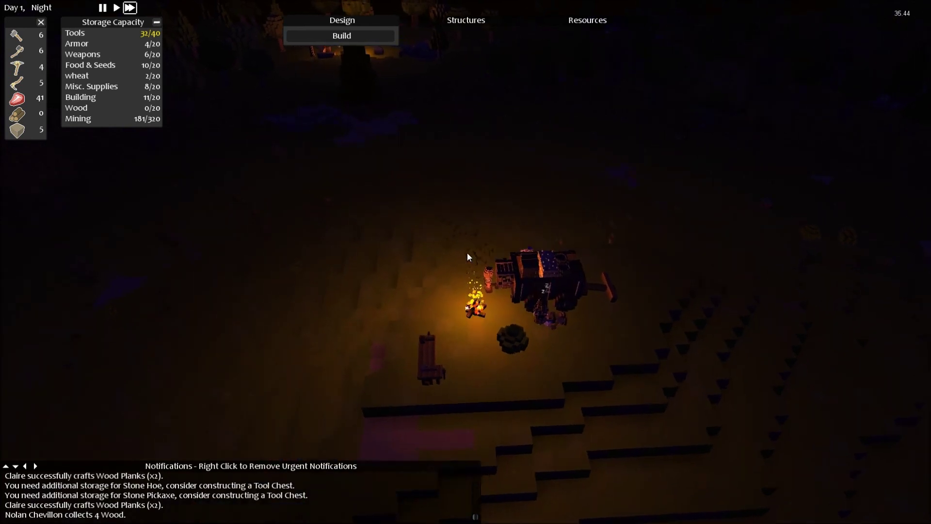
{"action": "scroll", "coordinate": [544, 222], "scroll_direction": "down", "scroll_amount": 2}
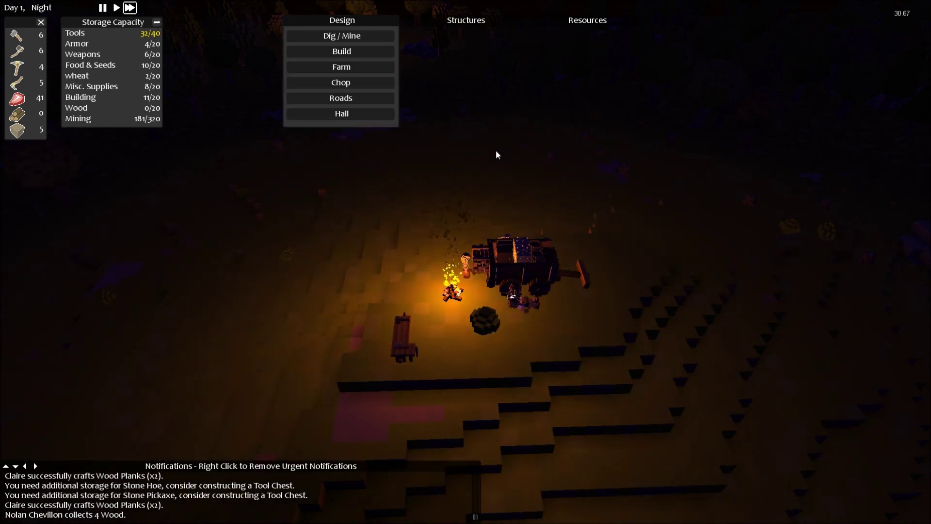
{"action": "left_click", "coordinate": [497, 155]}
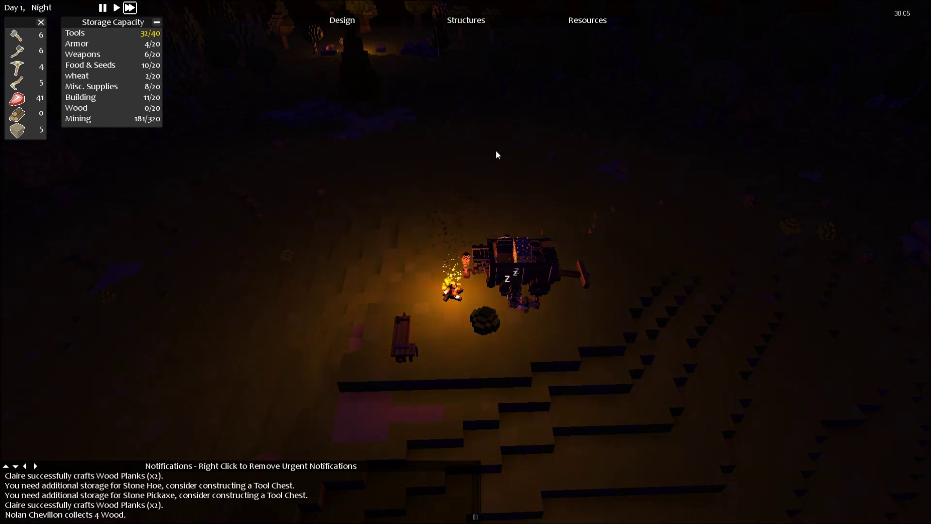